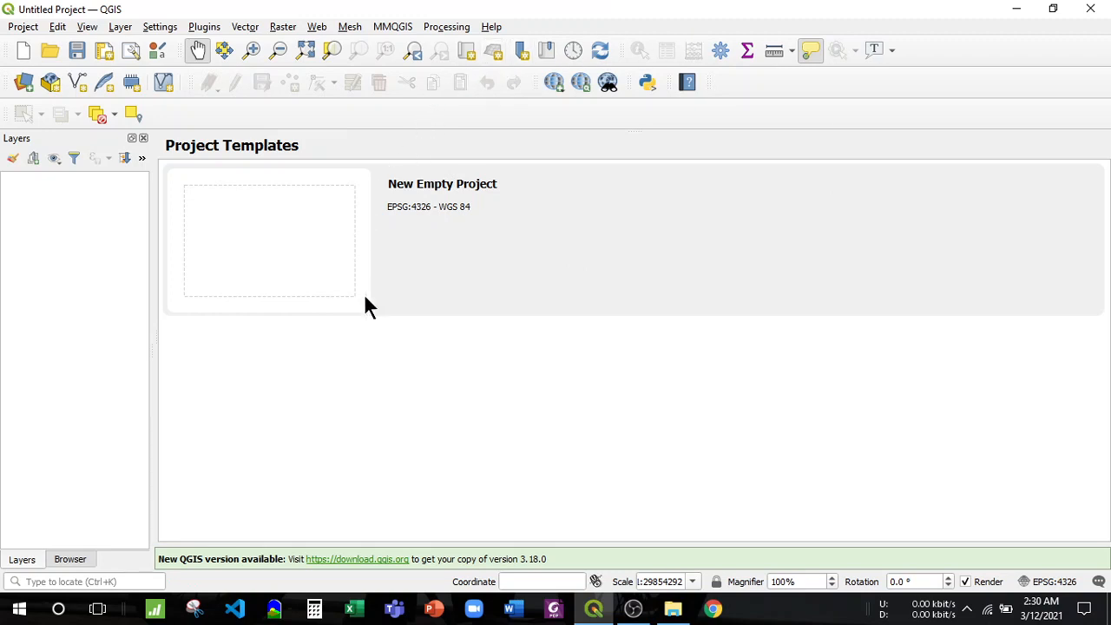
- Create a new empty project and open the Data Source Manager for adding vector data
{"action": "double_click", "coordinate": [471, 236]}
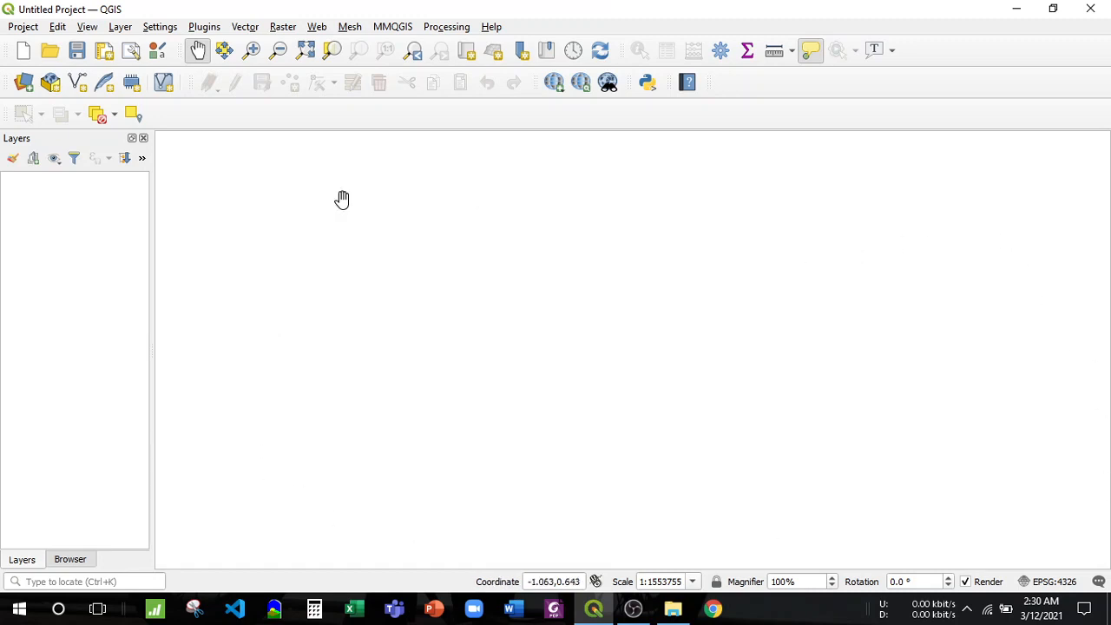
{"action": "left_click", "coordinate": [24, 83]}
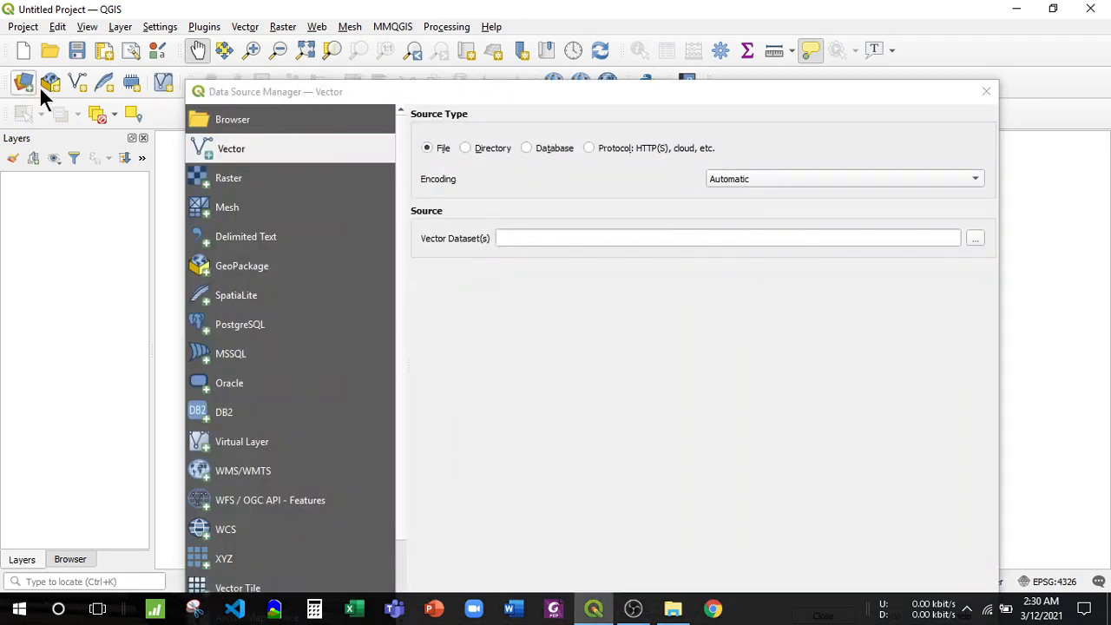
{"action": "left_click", "coordinate": [633, 610]}
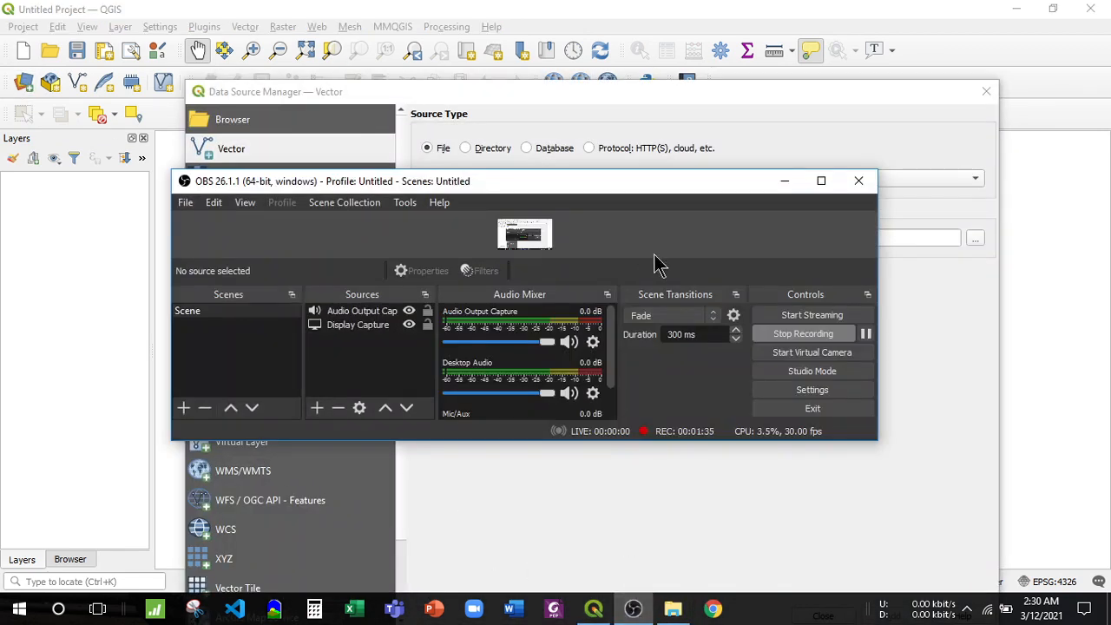
{"action": "left_click", "coordinate": [794, 182]}
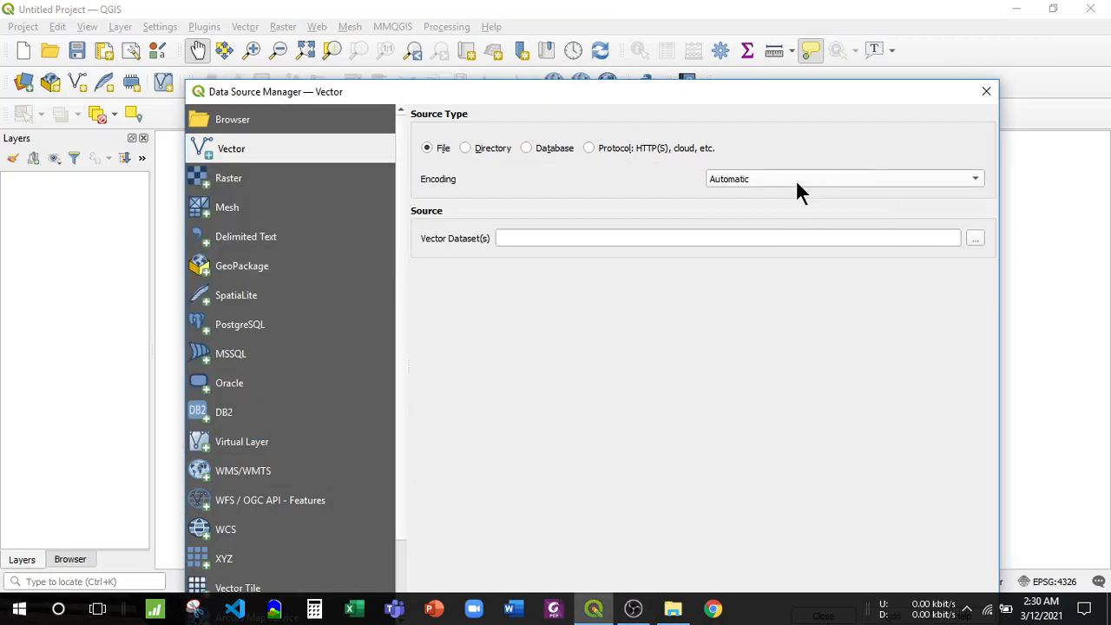
{"action": "left_click", "coordinate": [632, 610]}
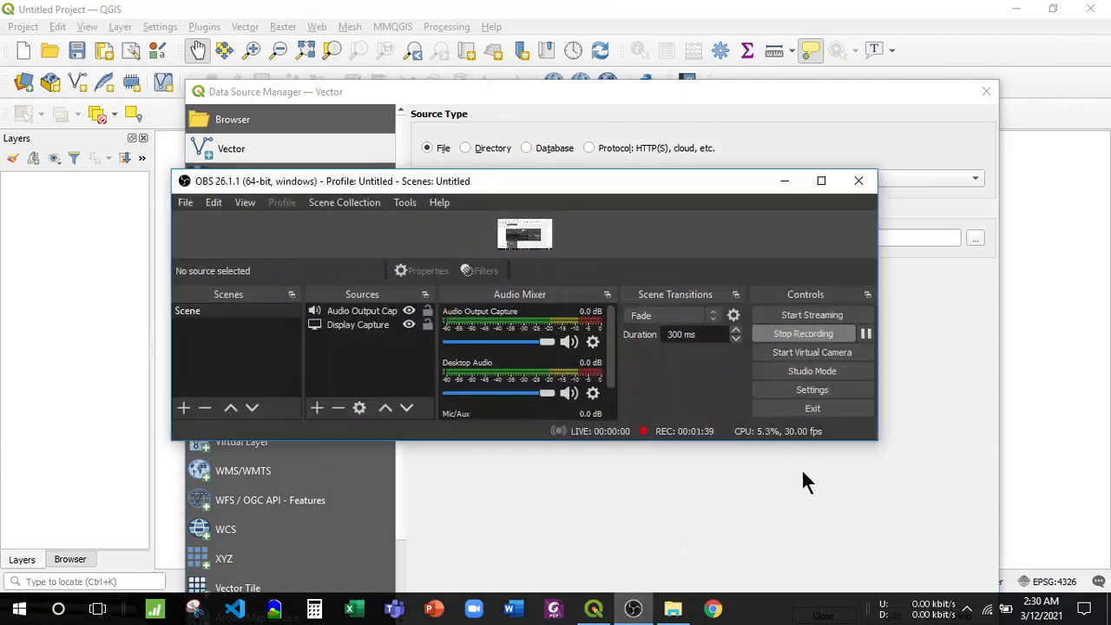
{"action": "left_click", "coordinate": [790, 182]}
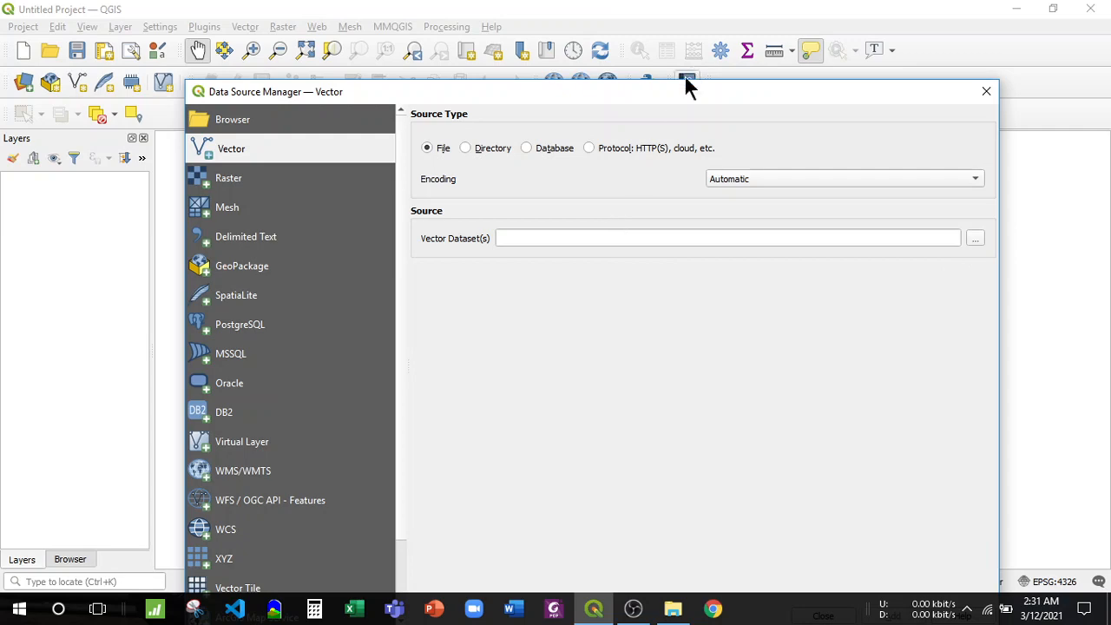
- Browse for a vector dataset in the India shape file final folder and filter the files to ESRI Shapefiles
{"action": "left_click_drag", "start_coordinate": [677, 87], "coordinate": [607, 29]}
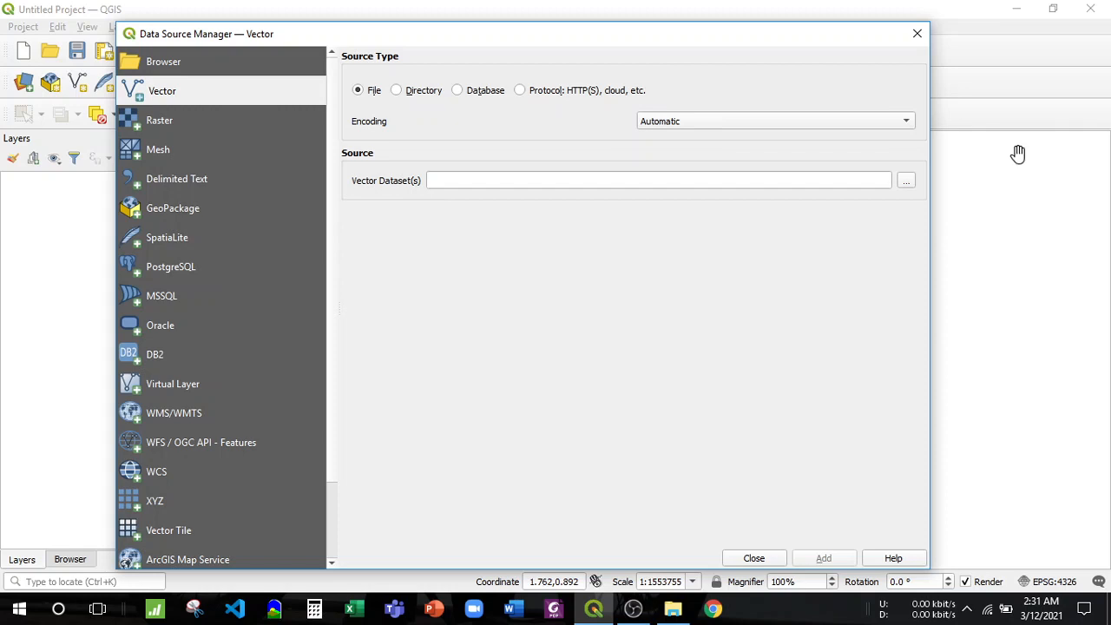
{"action": "left_click", "coordinate": [906, 182]}
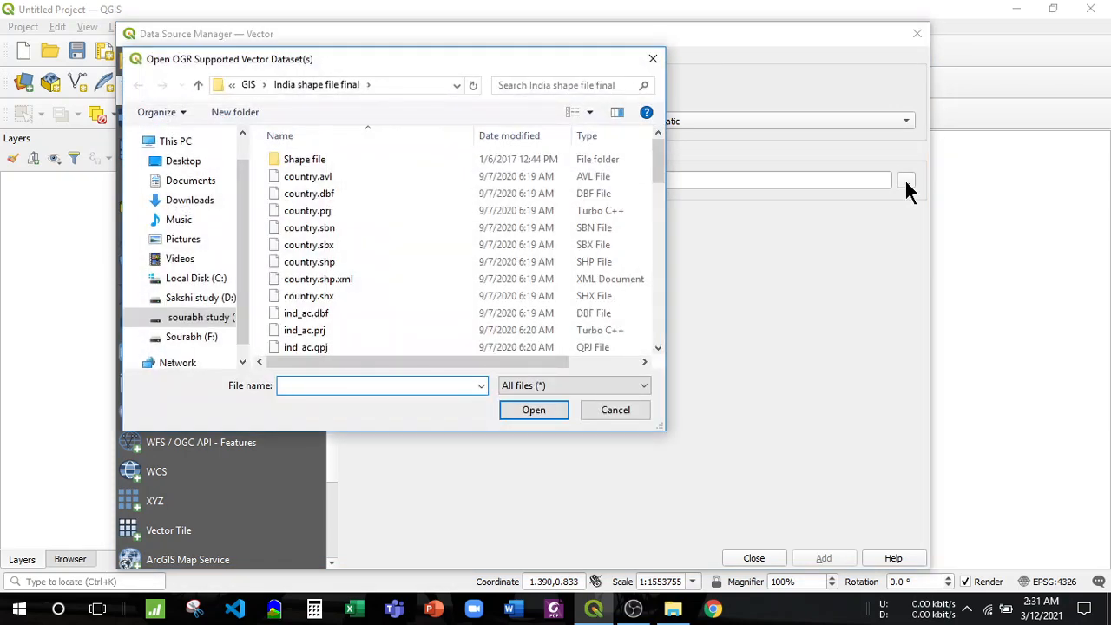
{"action": "left_click_drag", "start_coordinate": [502, 60], "coordinate": [743, 68]}
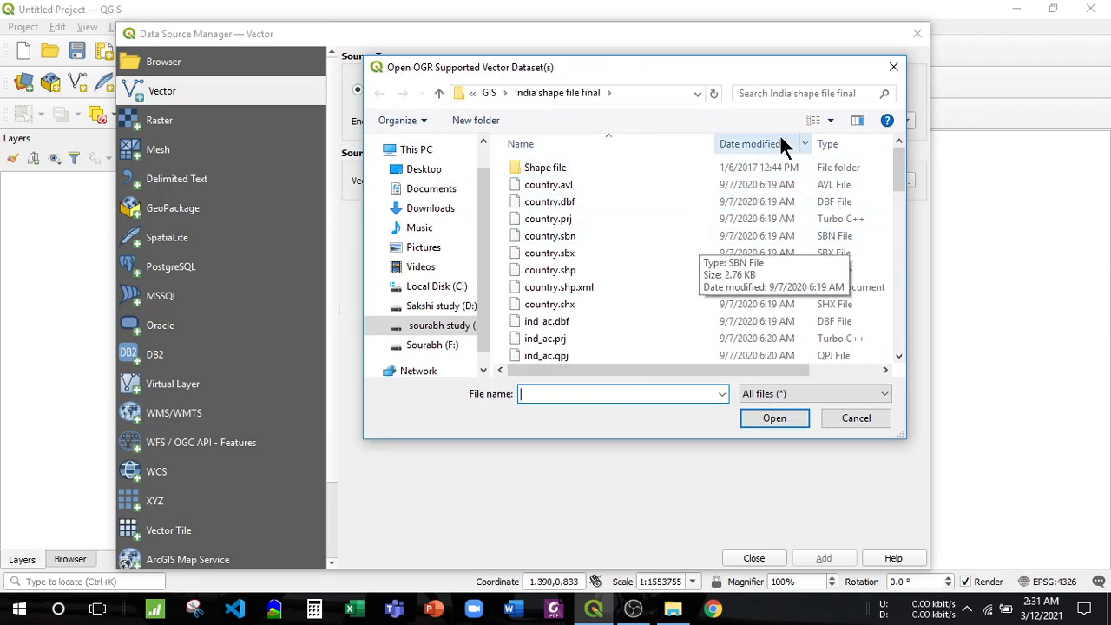
{"action": "left_click_drag", "start_coordinate": [905, 203], "coordinate": [1024, 207]}
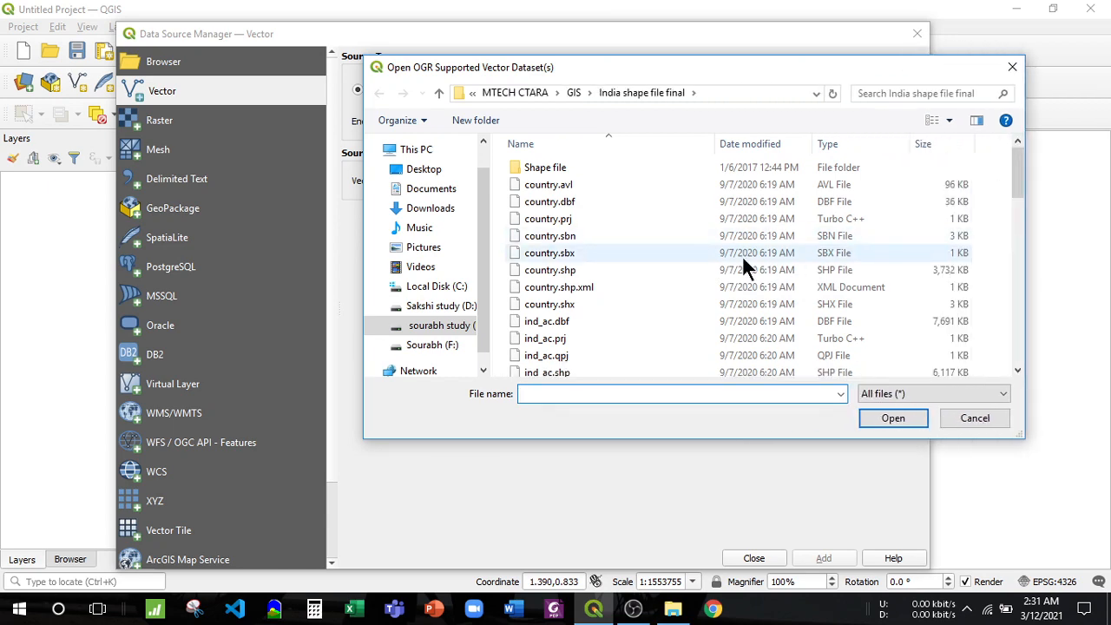
{"action": "scroll", "coordinate": [720, 258], "scroll_direction": "down", "scroll_amount": 15}
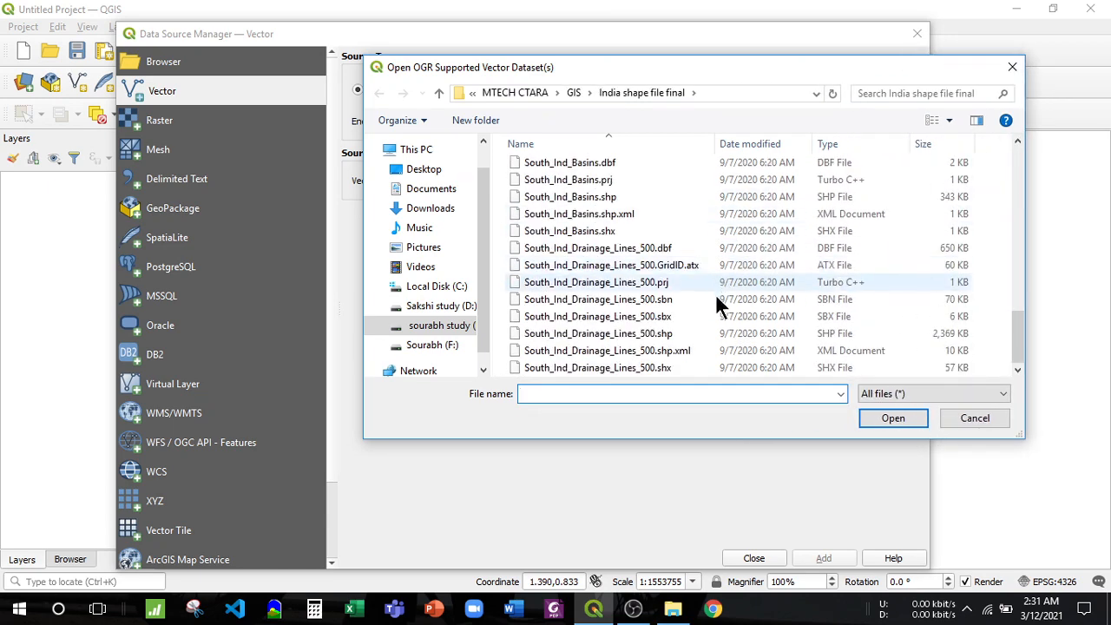
{"action": "scroll", "coordinate": [717, 304], "scroll_direction": "up", "scroll_amount": 15}
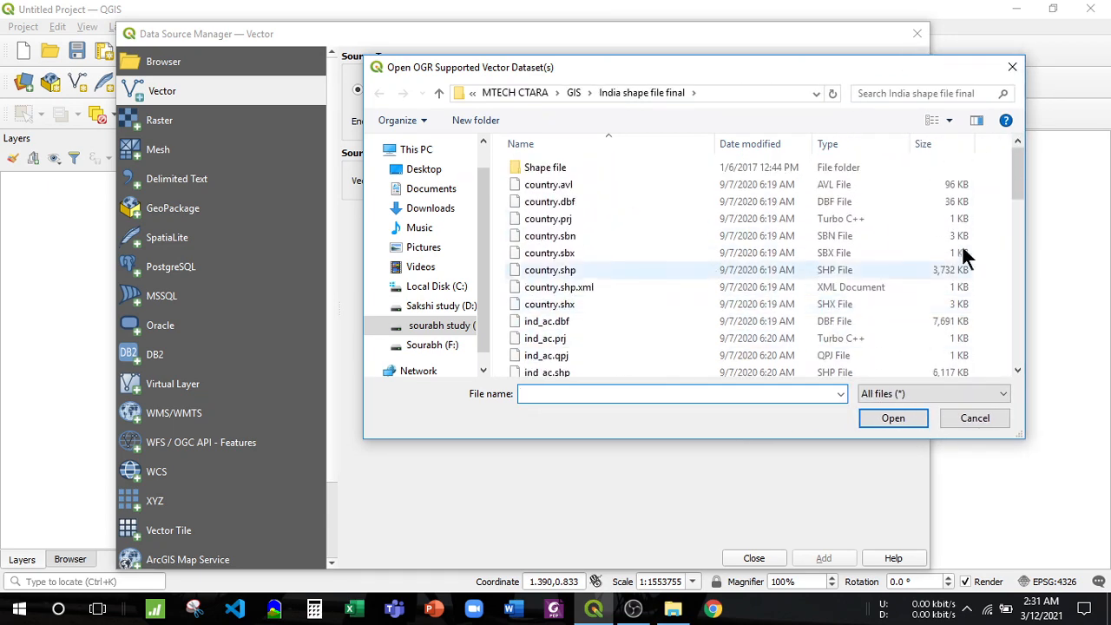
{"action": "left_click", "coordinate": [922, 393]}
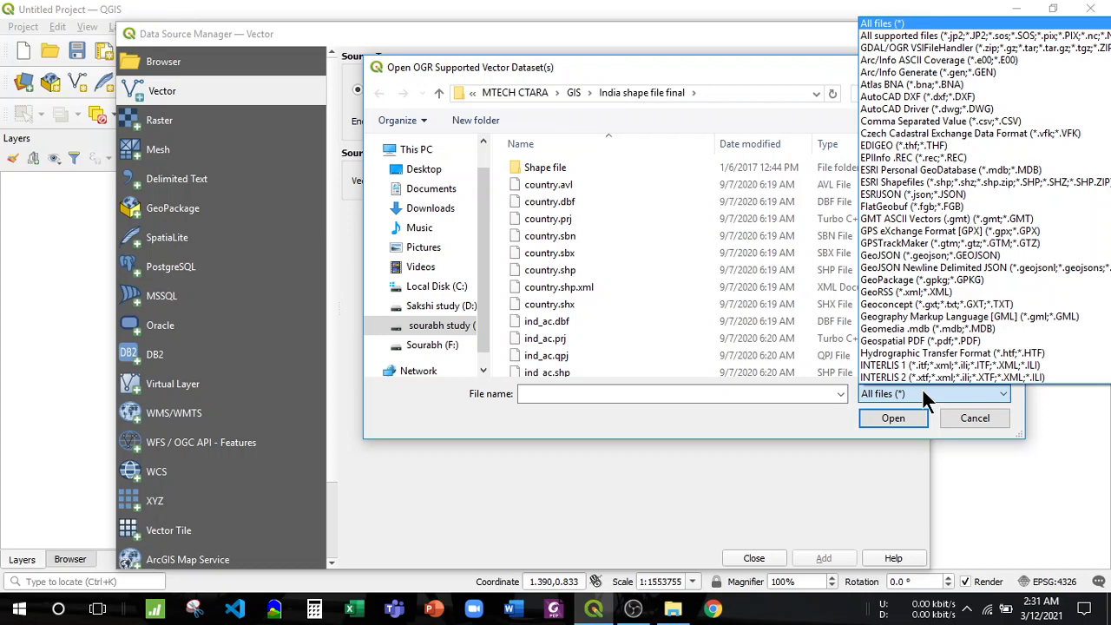
{"action": "left_click", "coordinate": [896, 181]}
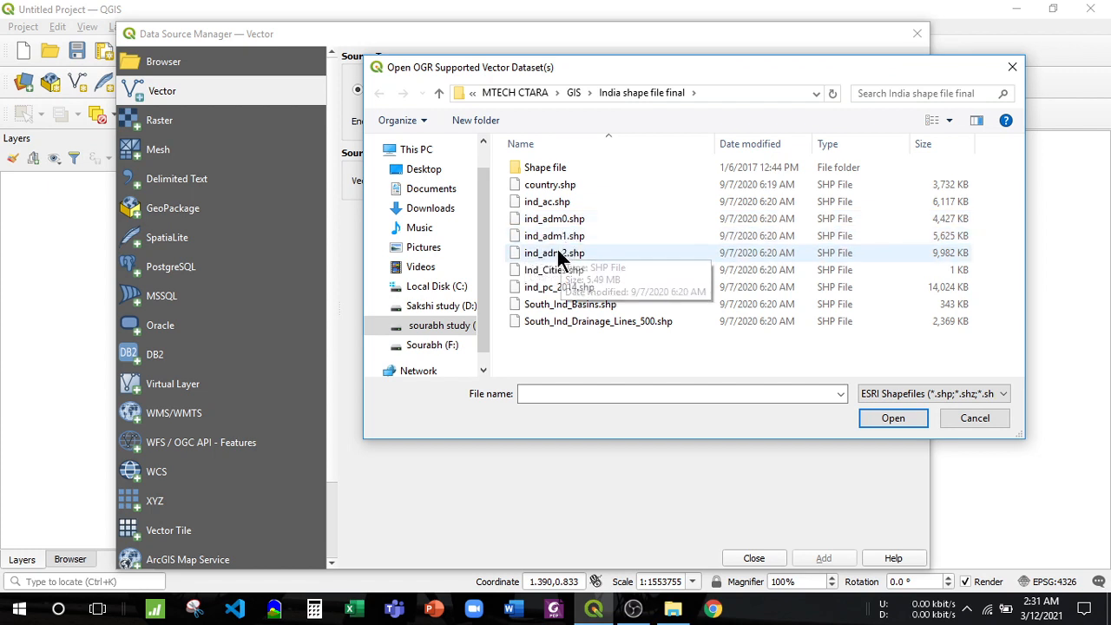
- Add the shapefile ind_adm0.shp to the project as a vector layer
{"action": "left_click", "coordinate": [723, 224]}
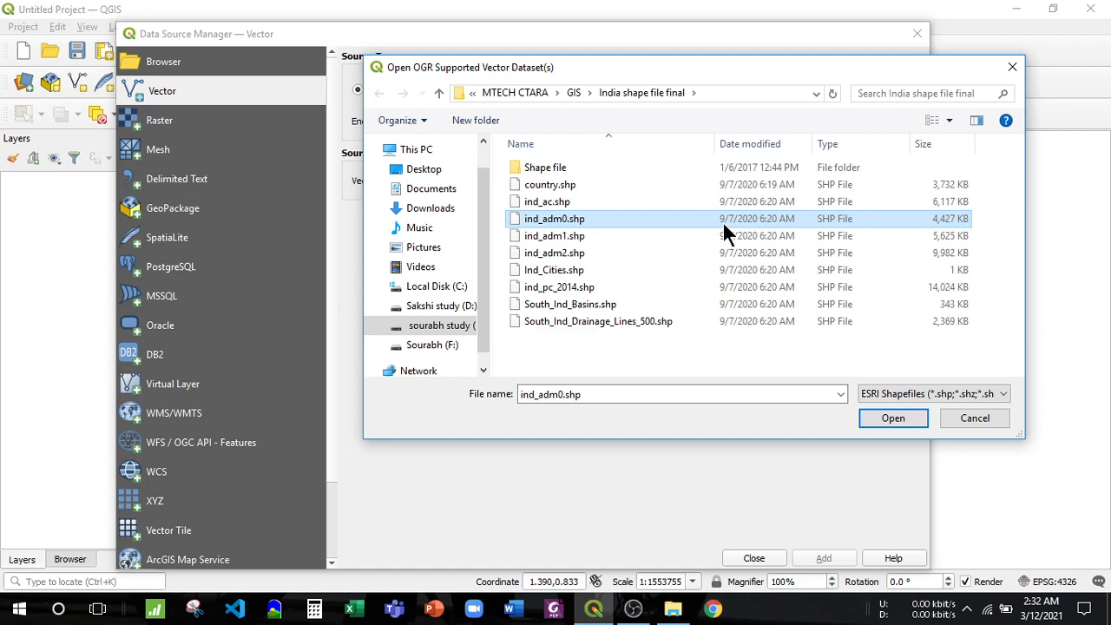
{"action": "left_click", "coordinate": [899, 418]}
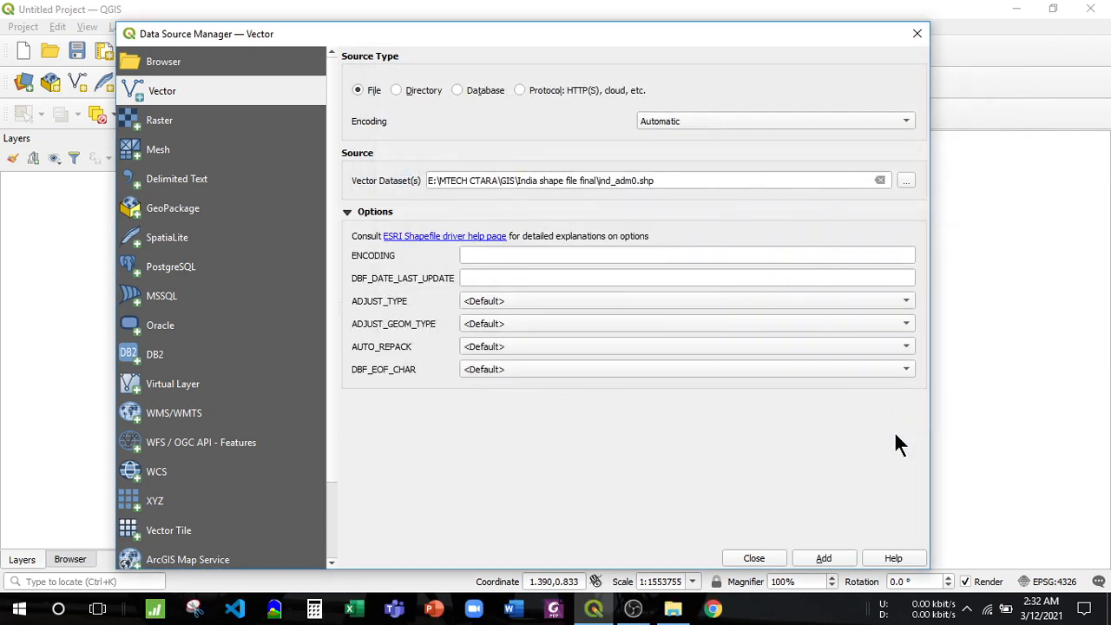
{"action": "left_click", "coordinate": [818, 554]}
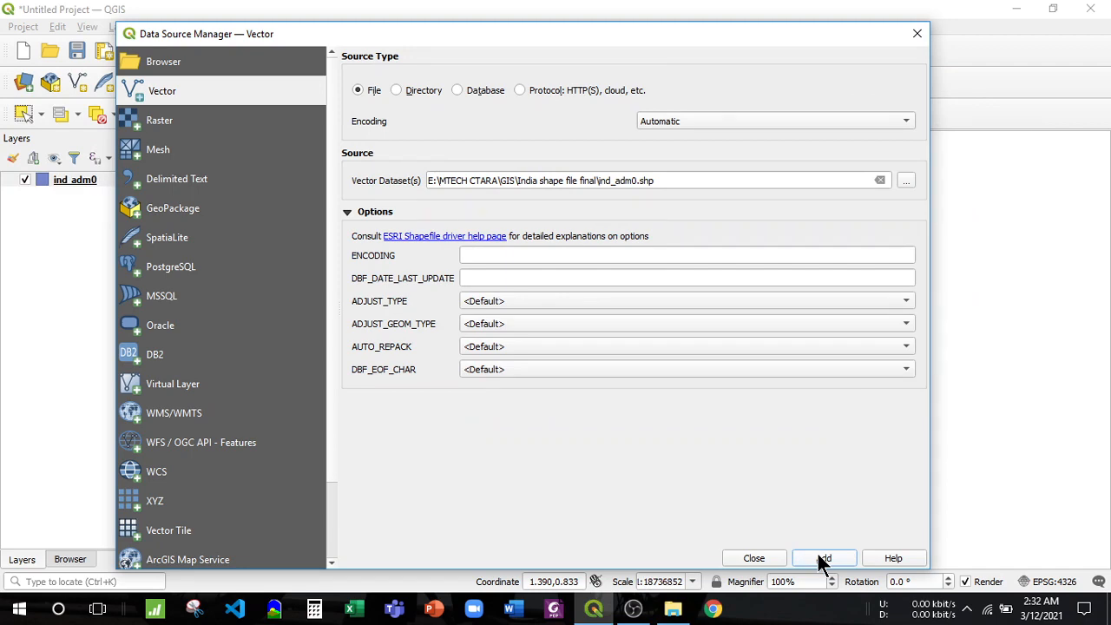
- Add the shapefile ind_adm1.shp to the project as a vector layer
{"action": "left_click", "coordinate": [907, 180]}
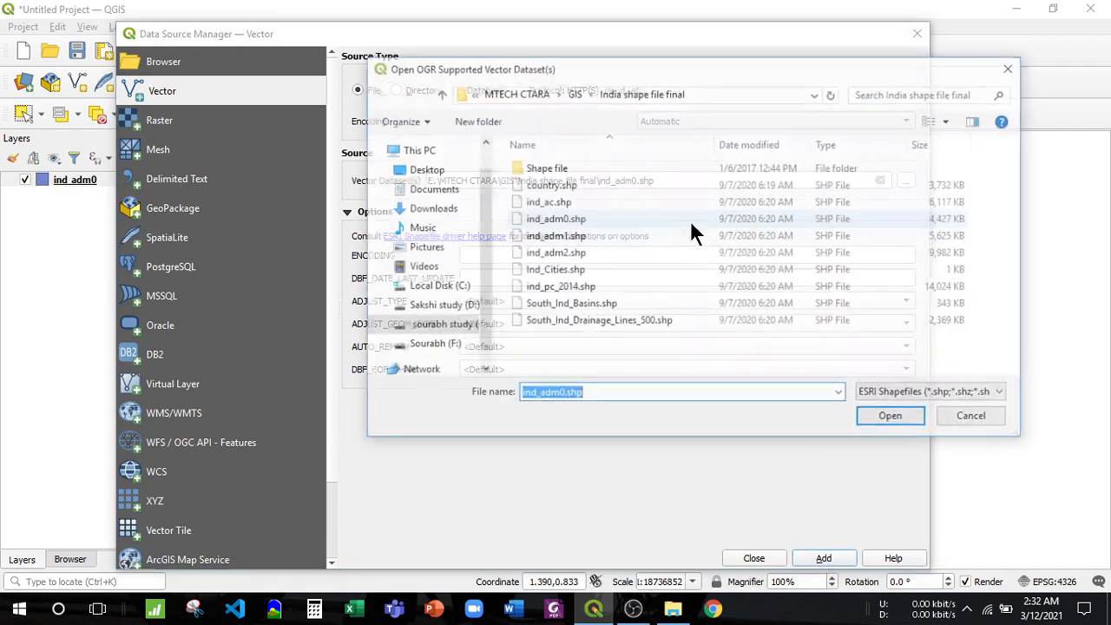
{"action": "left_click", "coordinate": [637, 236]}
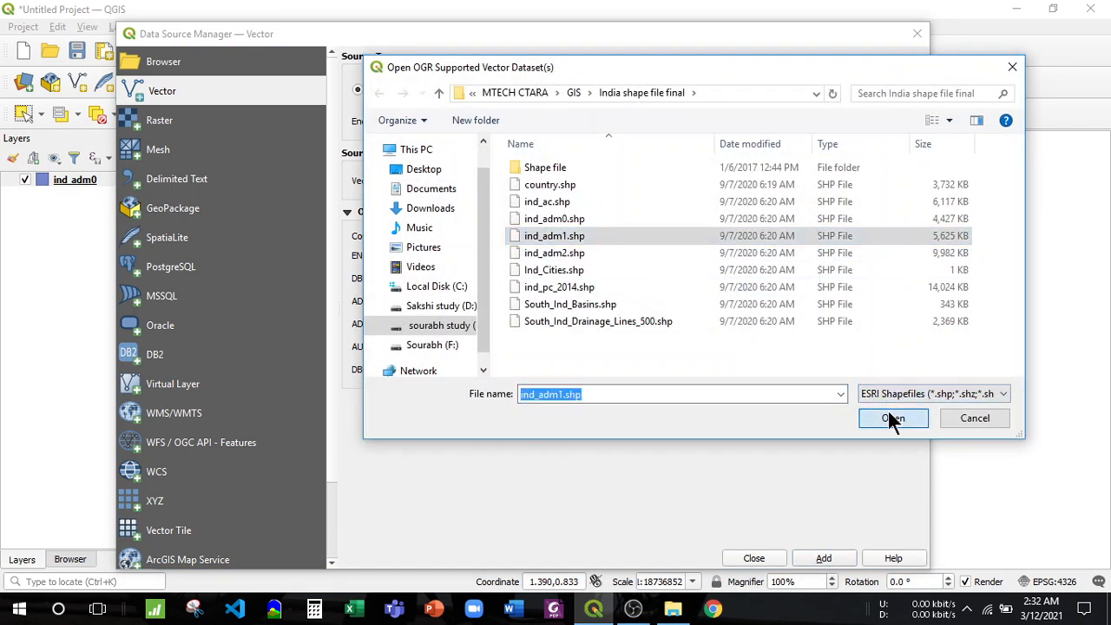
{"action": "left_click", "coordinate": [890, 417]}
{"action": "left_click", "coordinate": [831, 554]}
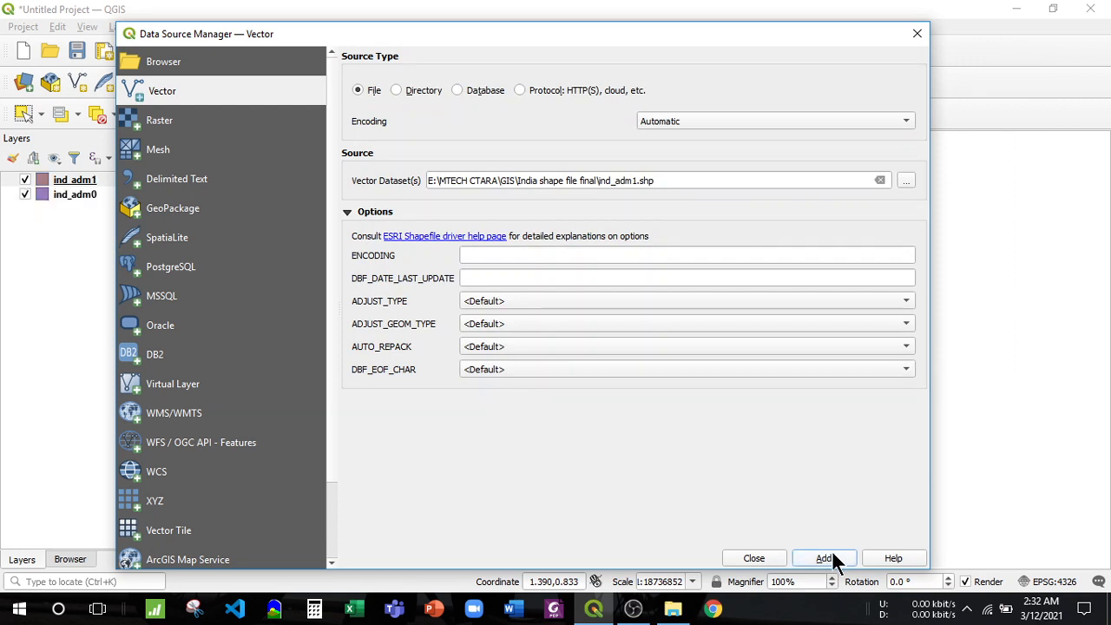
- Add the shapefile ind_adm2.shp as a vector layer and close the Data Source Manager
{"action": "left_click", "coordinate": [906, 179]}
{"action": "left_click", "coordinate": [651, 253]}
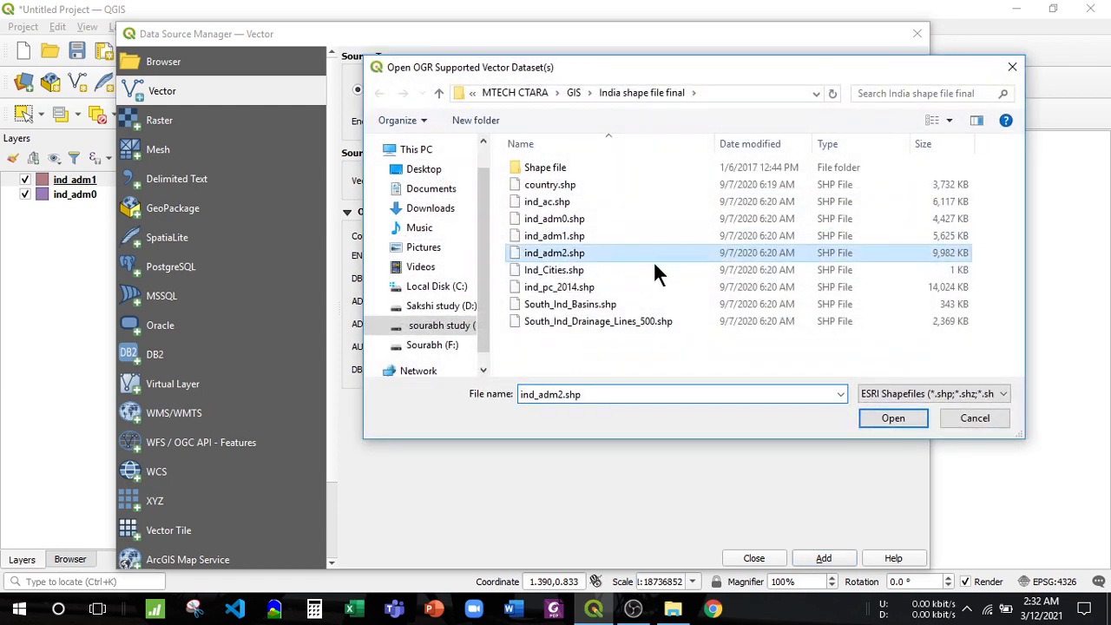
{"action": "left_click", "coordinate": [887, 415]}
{"action": "left_click", "coordinate": [826, 558]}
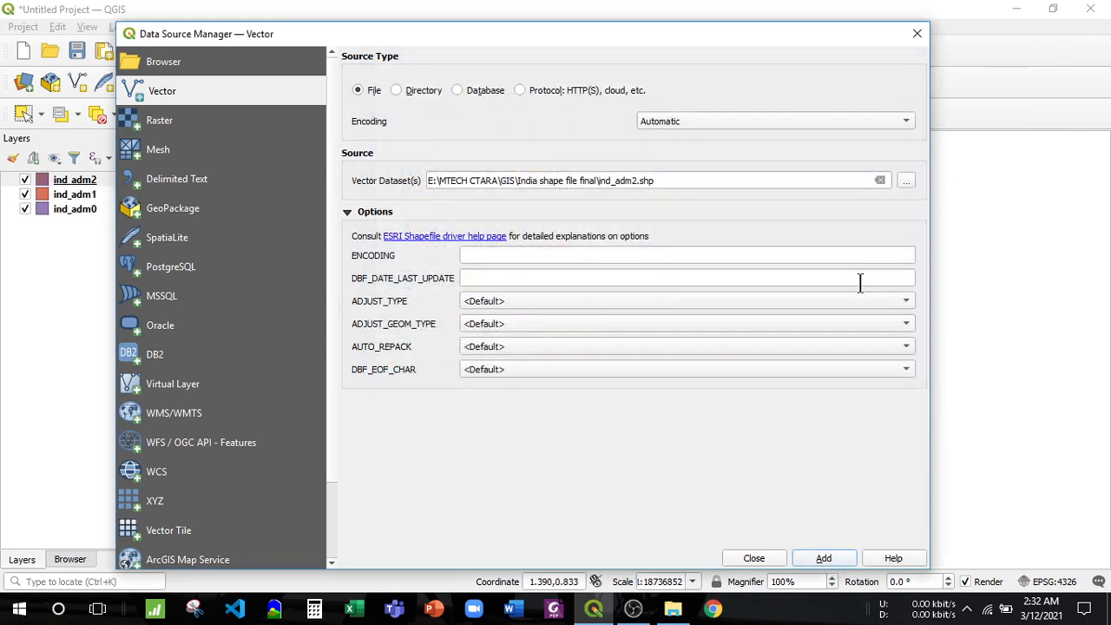
{"action": "left_click", "coordinate": [916, 33]}
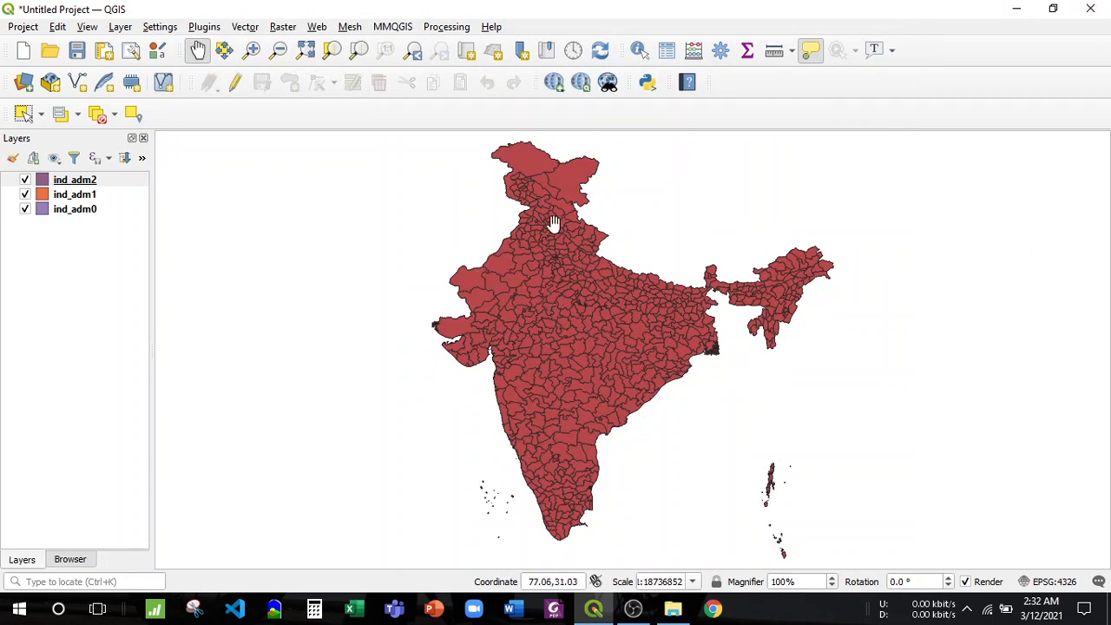
- Compare the boundary layers by showing ind_adm0, ind_adm1 and ind_adm2 on the map one at a time
{"action": "left_click", "coordinate": [25, 180]}
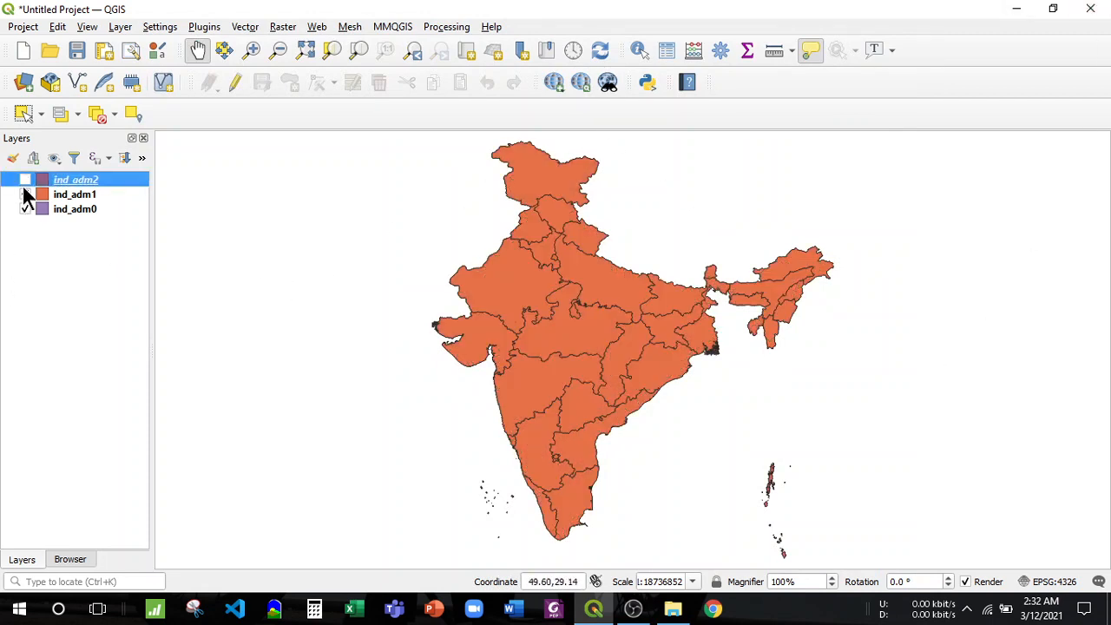
{"action": "left_click", "coordinate": [26, 195]}
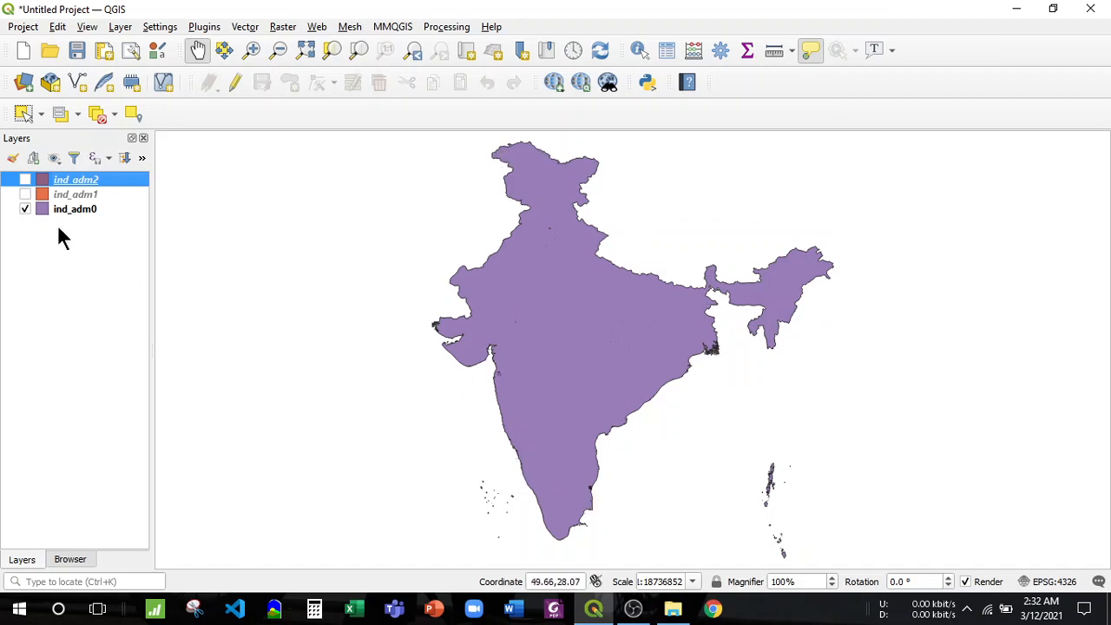
{"action": "left_click", "coordinate": [25, 209]}
{"action": "left_click", "coordinate": [25, 195]}
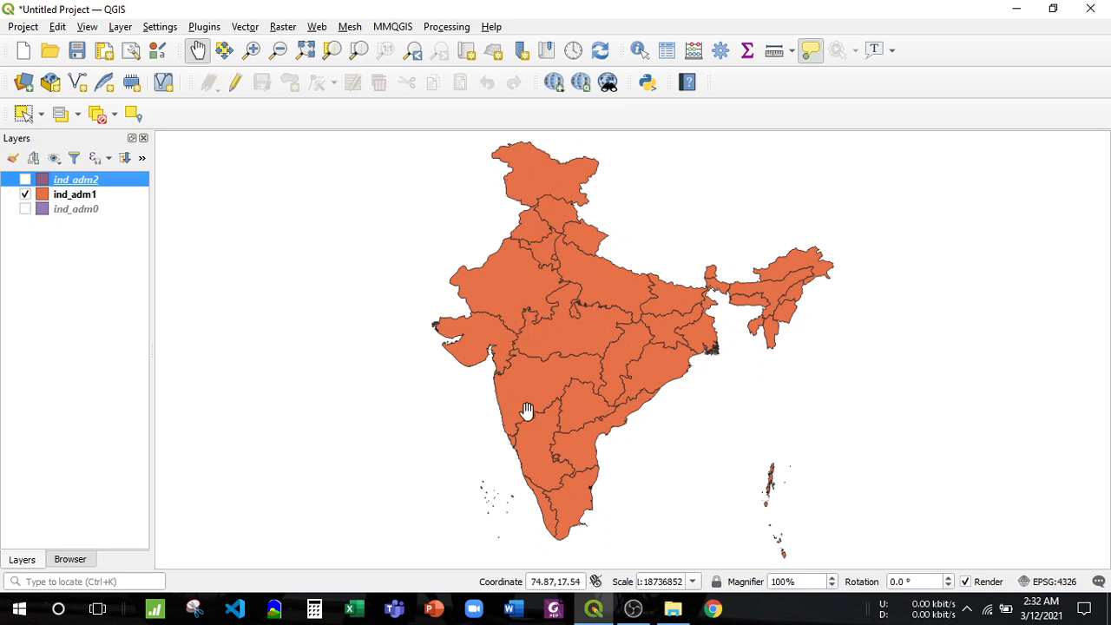
{"action": "left_click", "coordinate": [25, 194]}
{"action": "left_click", "coordinate": [25, 180]}
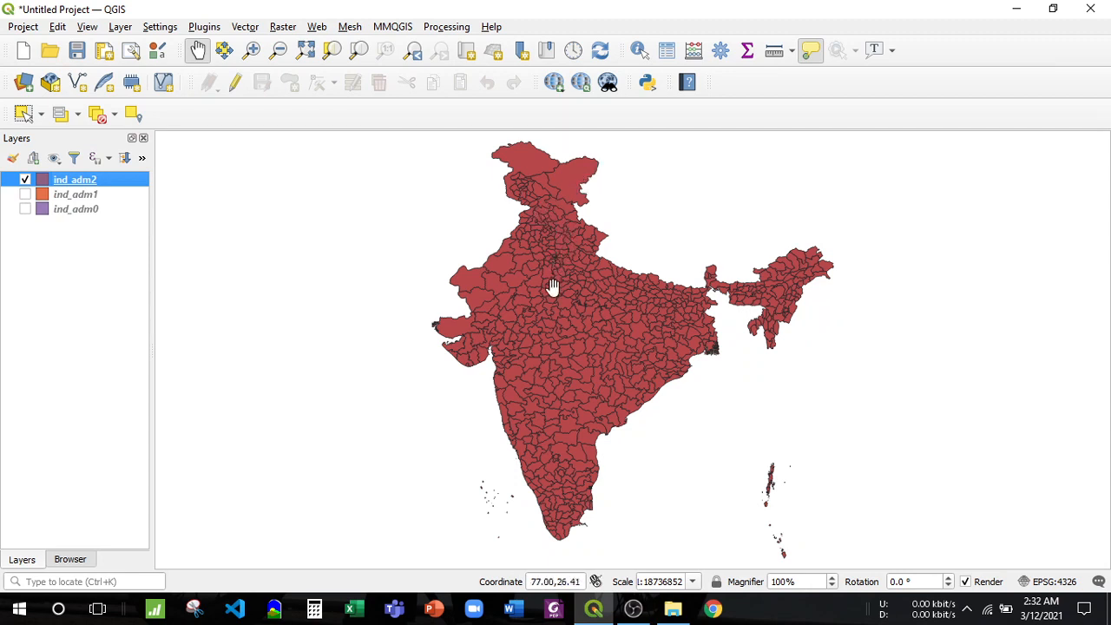
{"action": "mouse_move", "coordinate": [553, 286]}
- Show only the ind_adm0 layer and examine the island group southeast of the mainland up close
{"action": "left_click", "coordinate": [26, 180]}
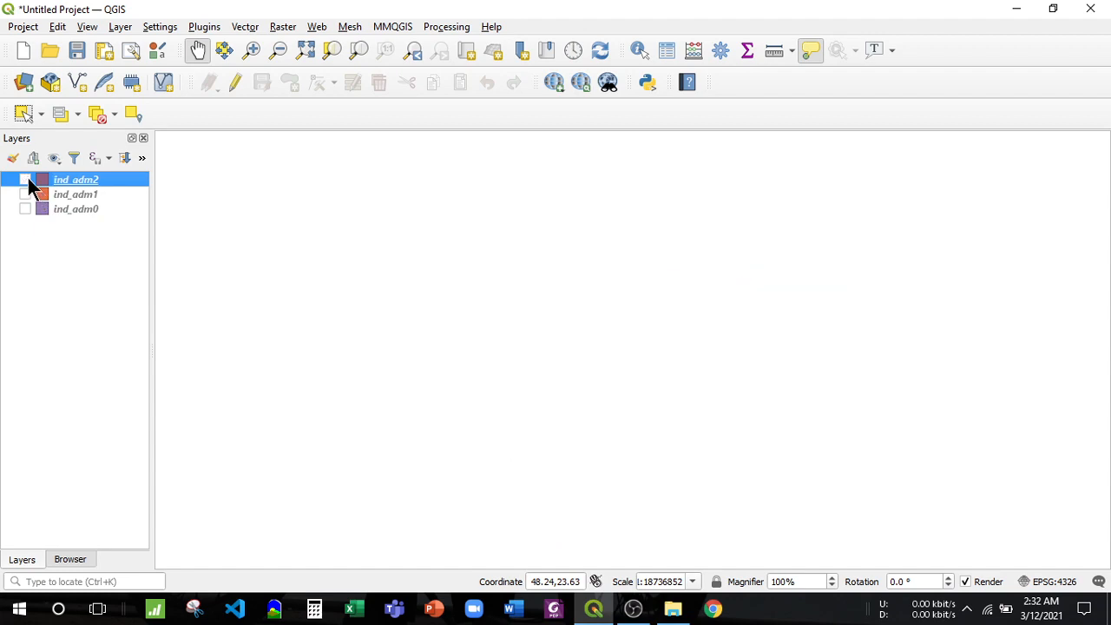
{"action": "left_click", "coordinate": [26, 180]}
{"action": "left_click", "coordinate": [25, 210]}
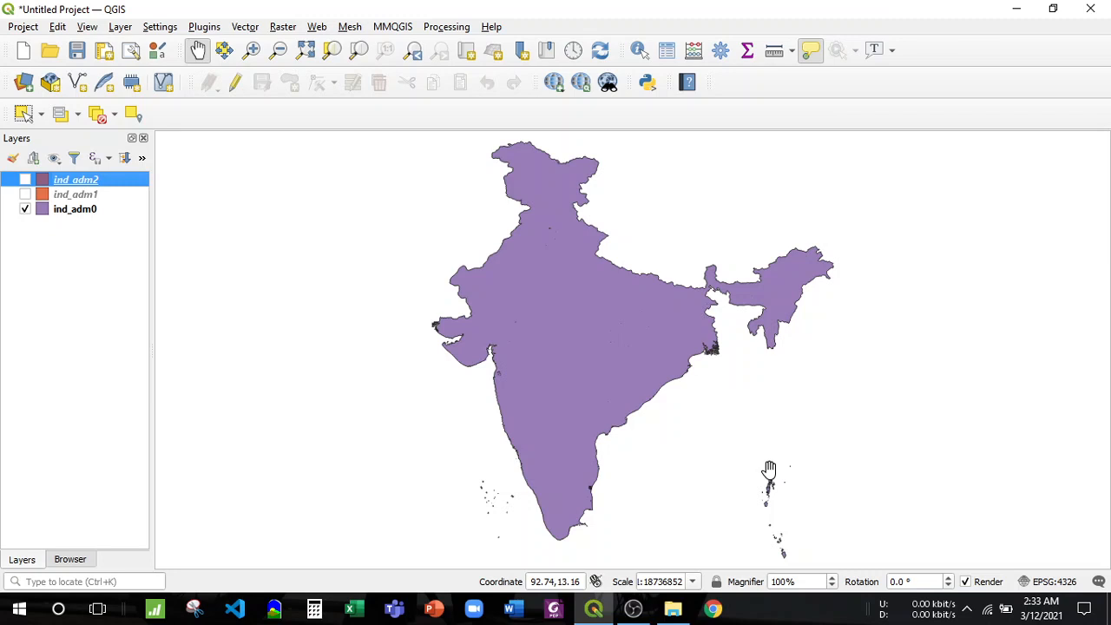
{"action": "scroll", "coordinate": [769, 469], "scroll_direction": "up", "scroll_amount": 2}
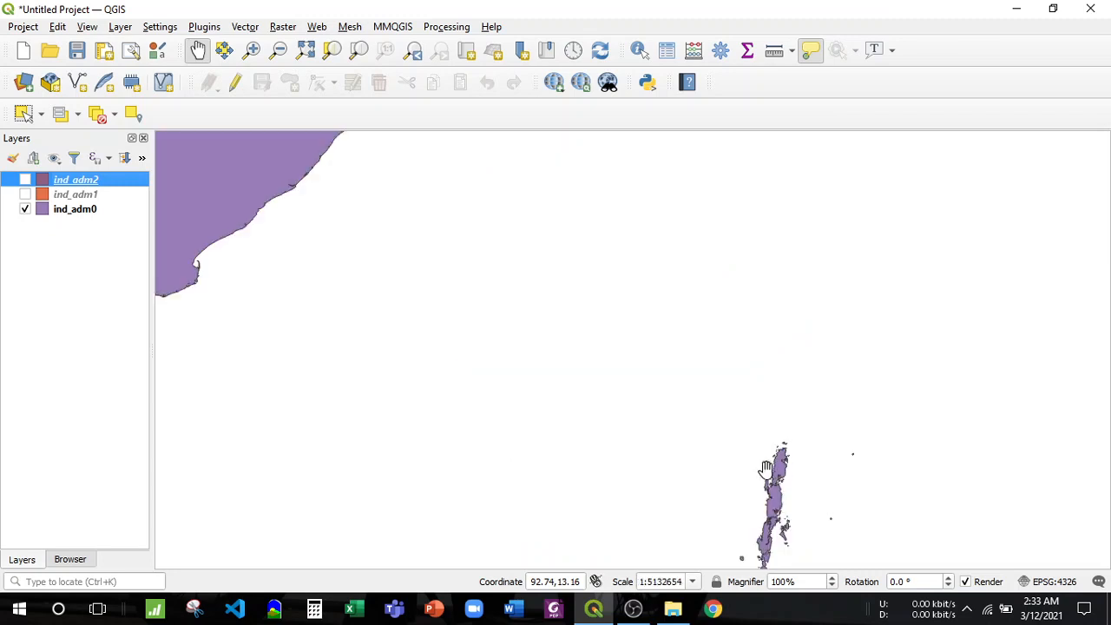
{"action": "left_click", "coordinate": [305, 51]}
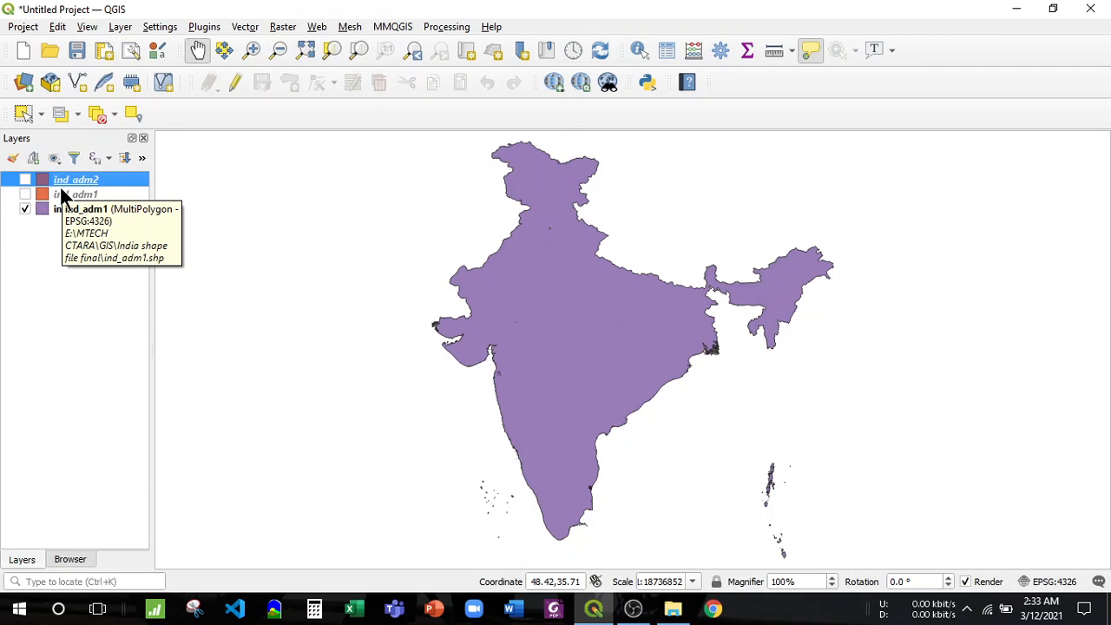
- Show all three boundary layers together, and hide ind_adm1 and ind_adm0 to leave only ind_adm2 visible
{"action": "left_click", "coordinate": [25, 209]}
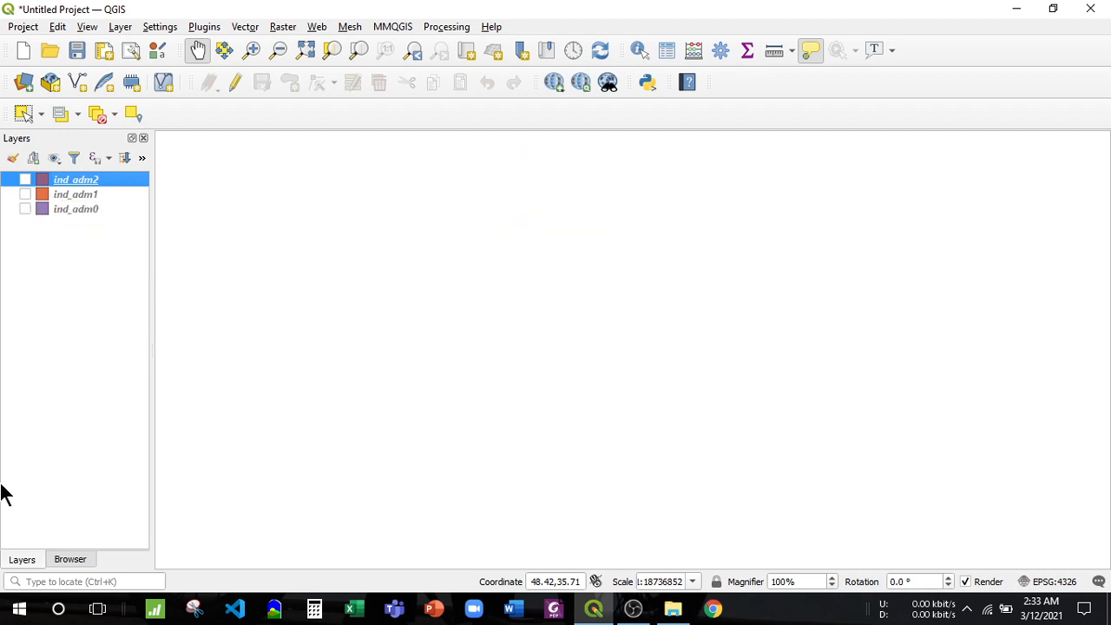
{"action": "left_click", "coordinate": [36, 276]}
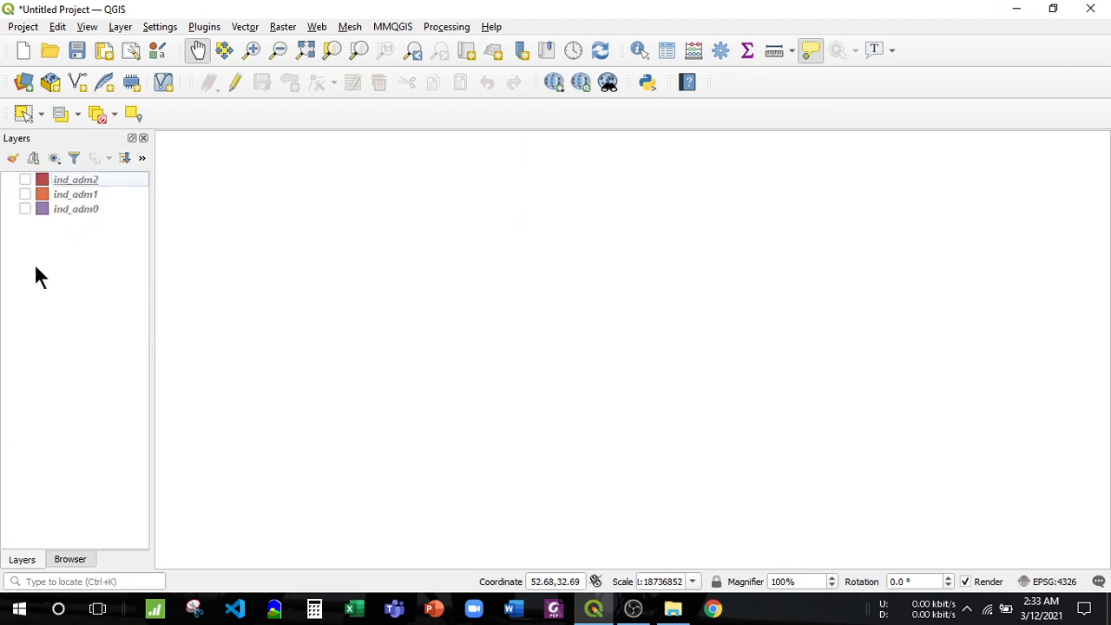
{"action": "left_click", "coordinate": [25, 179]}
{"action": "left_click", "coordinate": [25, 194]}
{"action": "left_click", "coordinate": [26, 209]}
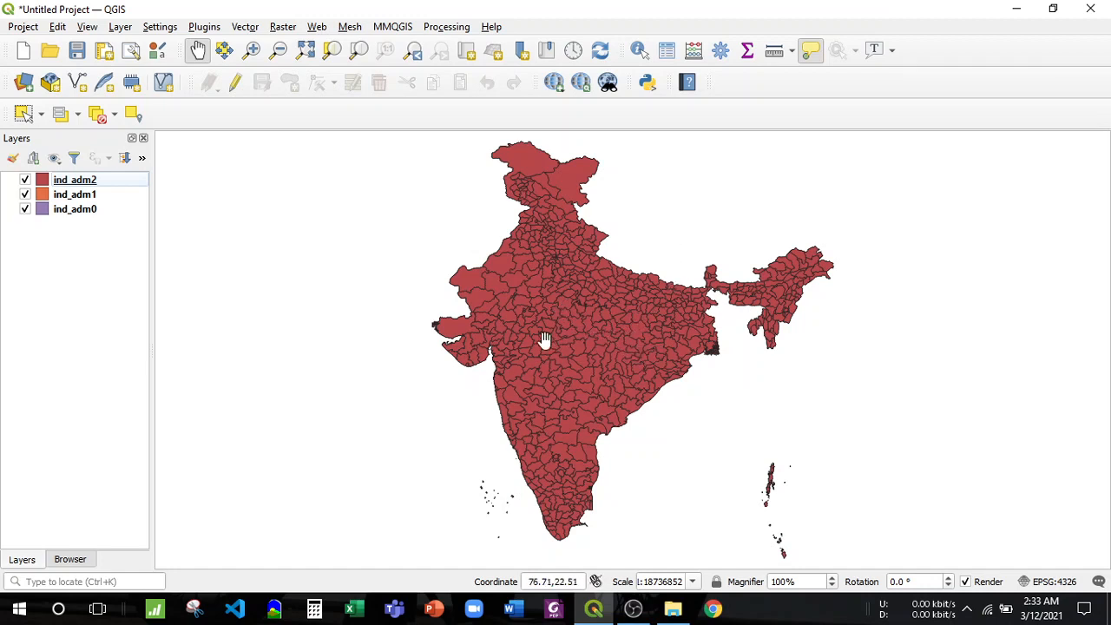
{"action": "left_click", "coordinate": [24, 194]}
{"action": "left_click", "coordinate": [24, 210]}
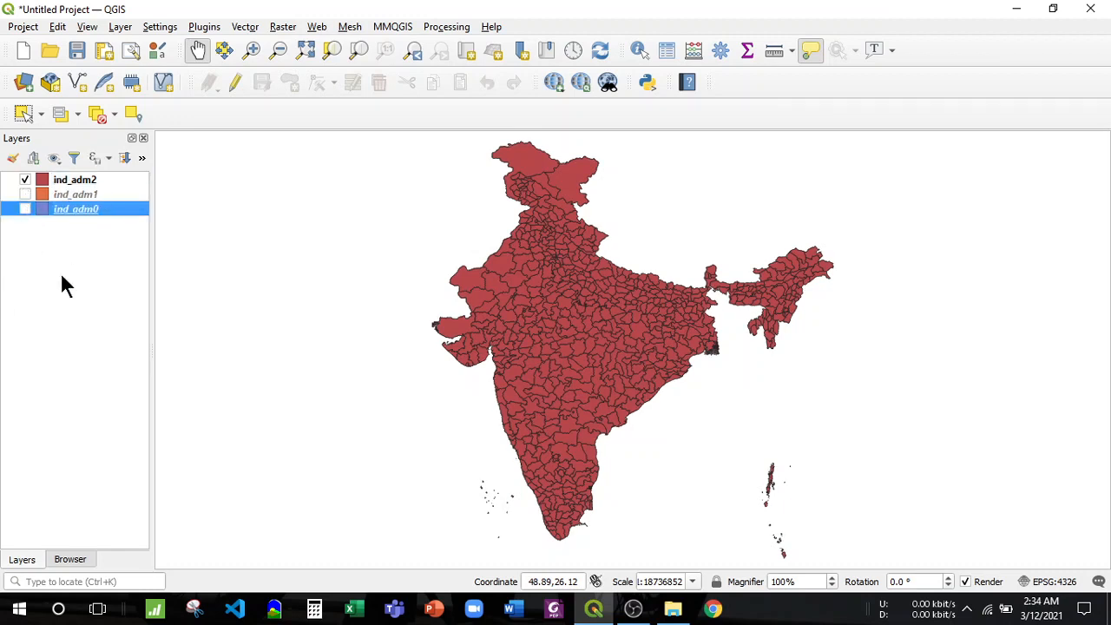
- Open the attribute table of the ind_adm2 layer and examine its district records from first to last
{"action": "right_click", "coordinate": [73, 186]}
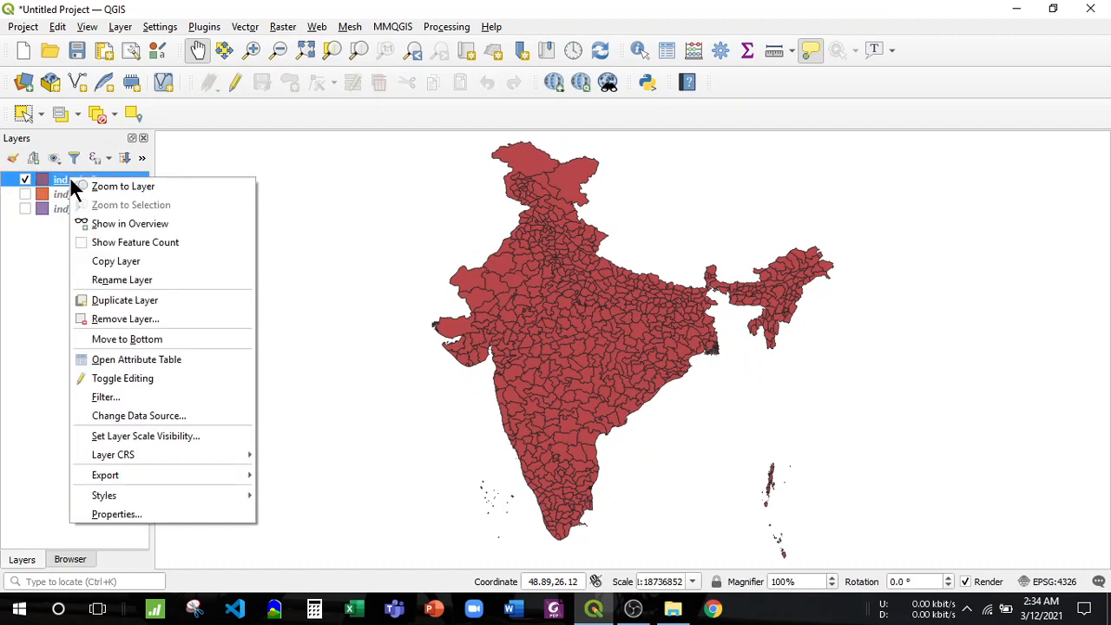
{"action": "left_click", "coordinate": [137, 363]}
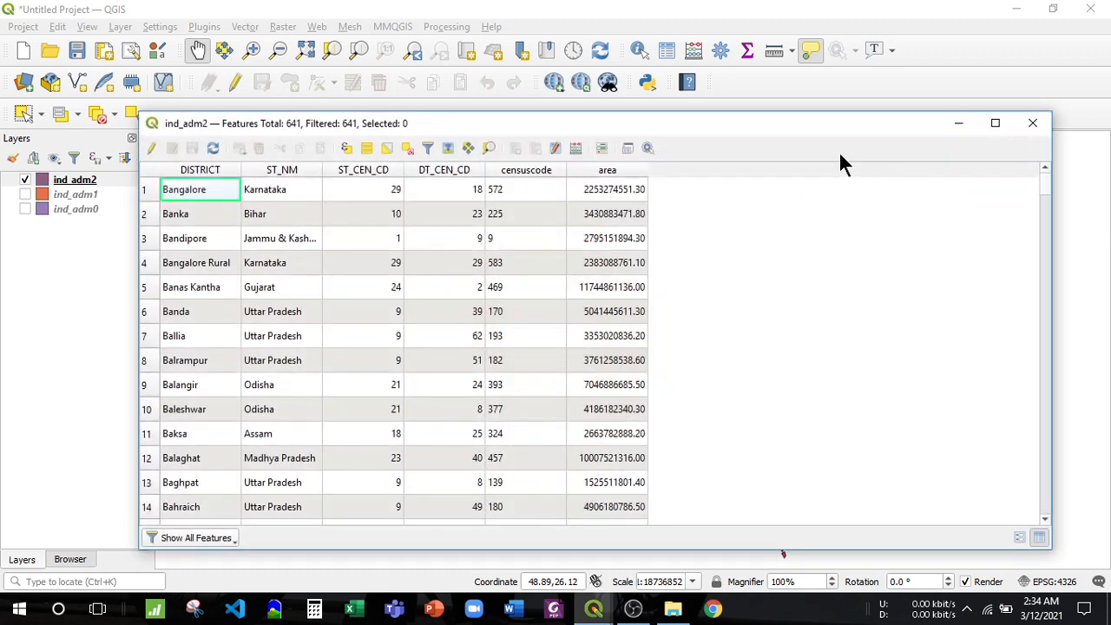
{"action": "left_click_drag", "start_coordinate": [597, 124], "coordinate": [609, 71]}
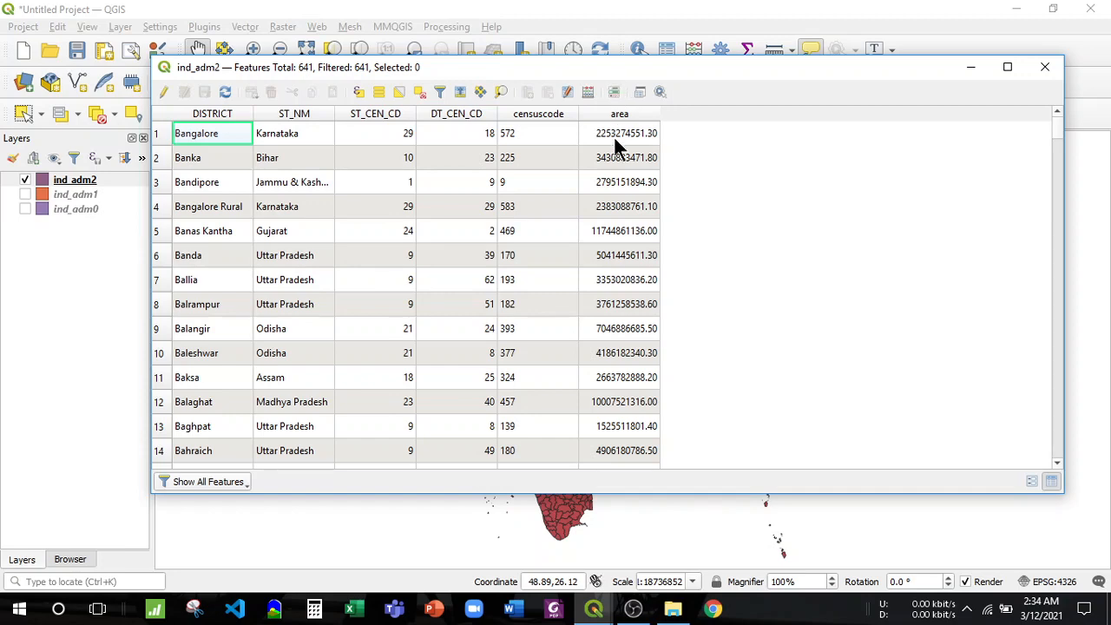
{"action": "scroll", "coordinate": [496, 233], "scroll_direction": "down", "scroll_amount": 5}
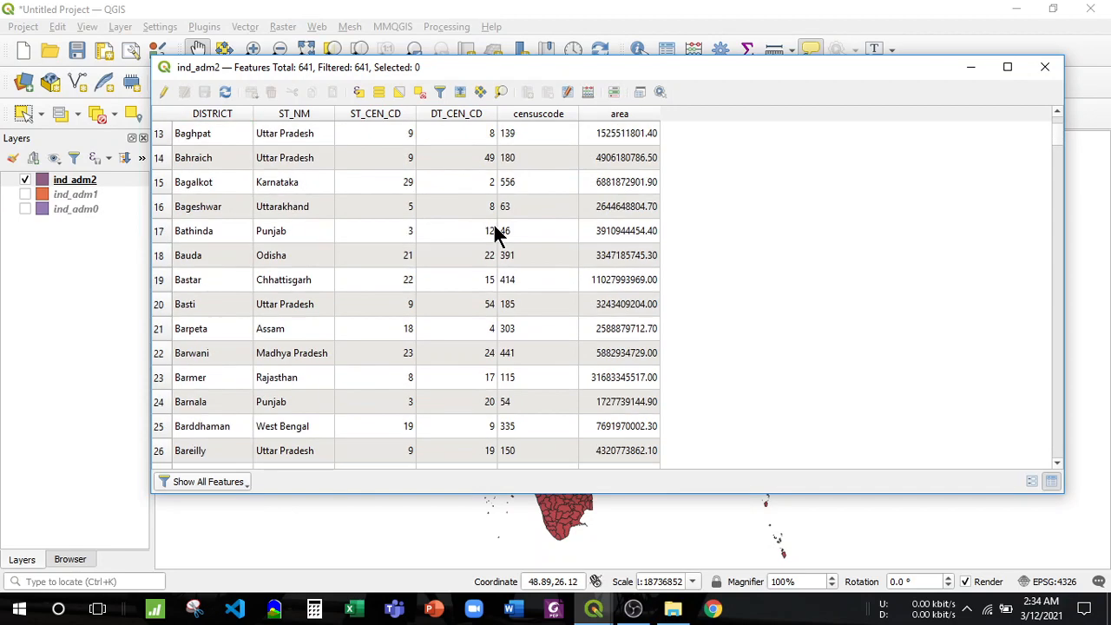
{"action": "scroll", "coordinate": [497, 233], "scroll_direction": "down", "scroll_amount": 20}
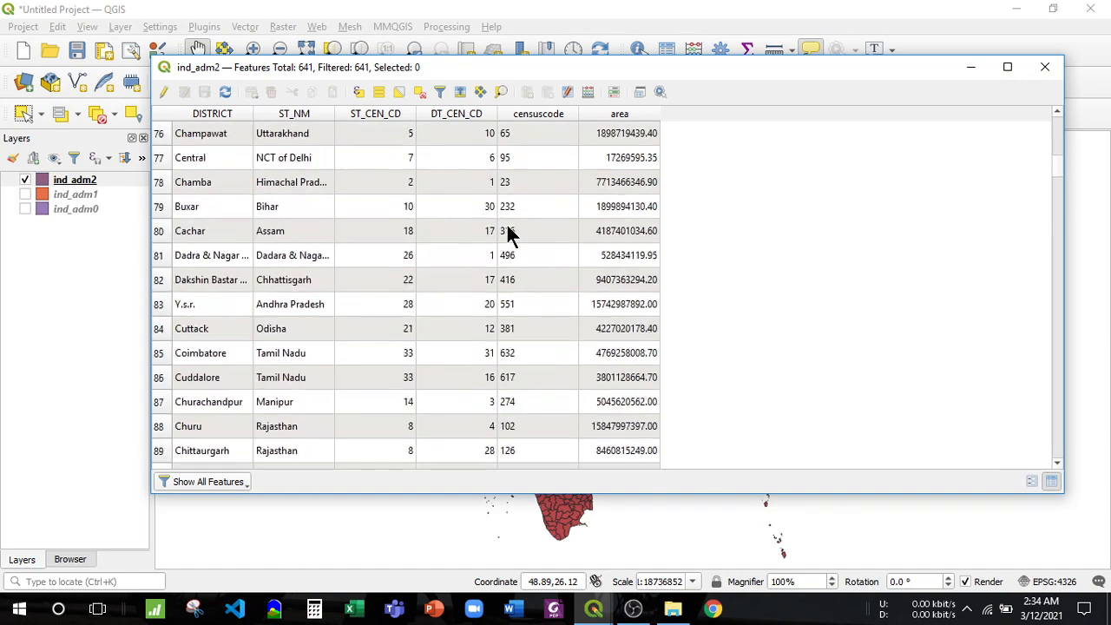
{"action": "left_click_drag", "start_coordinate": [1057, 182], "coordinate": [1048, 466]}
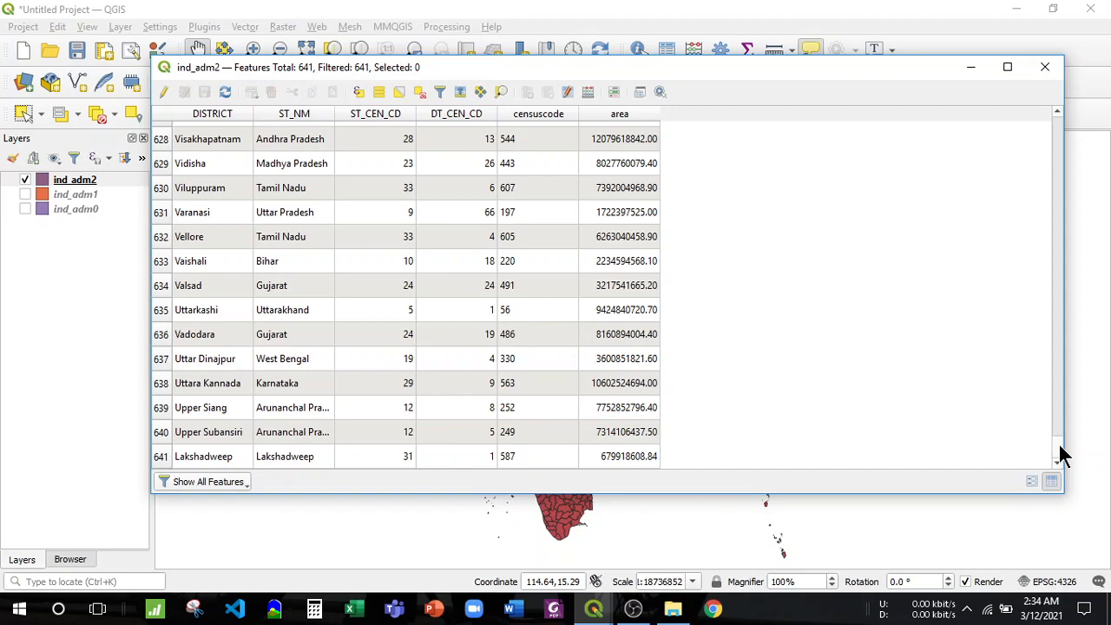
{"action": "left_click_drag", "start_coordinate": [1059, 445], "coordinate": [1064, 469]}
{"action": "left_click_drag", "start_coordinate": [1064, 469], "coordinate": [1041, 128]}
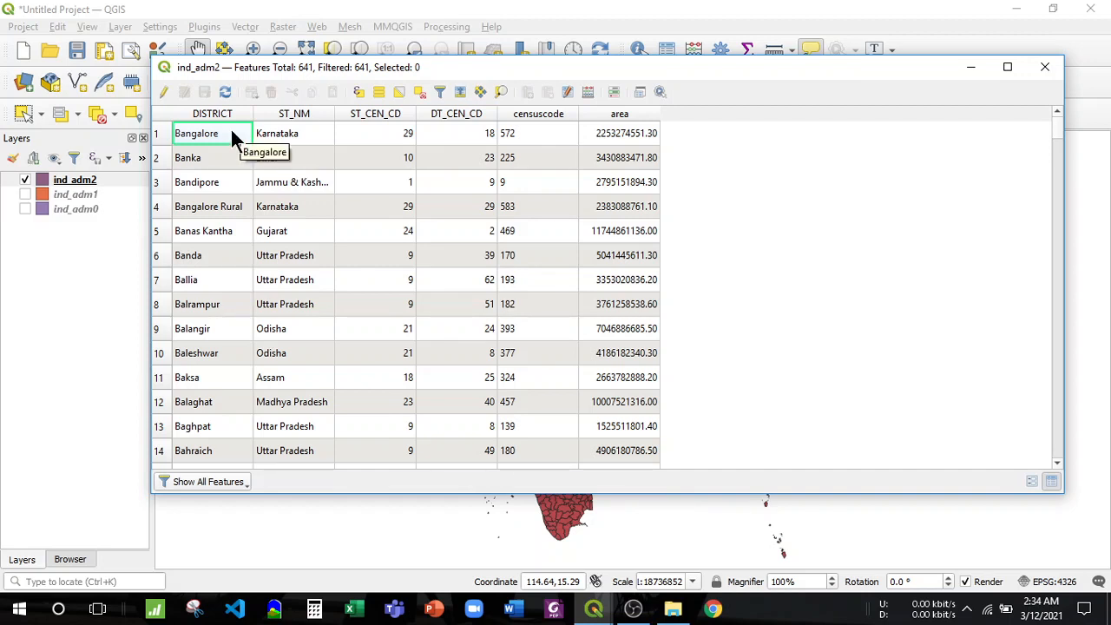
- Sort the attribute table by ST_NM in ascending order and look through the districts down to Madhya Pradesh
{"action": "left_click", "coordinate": [291, 114]}
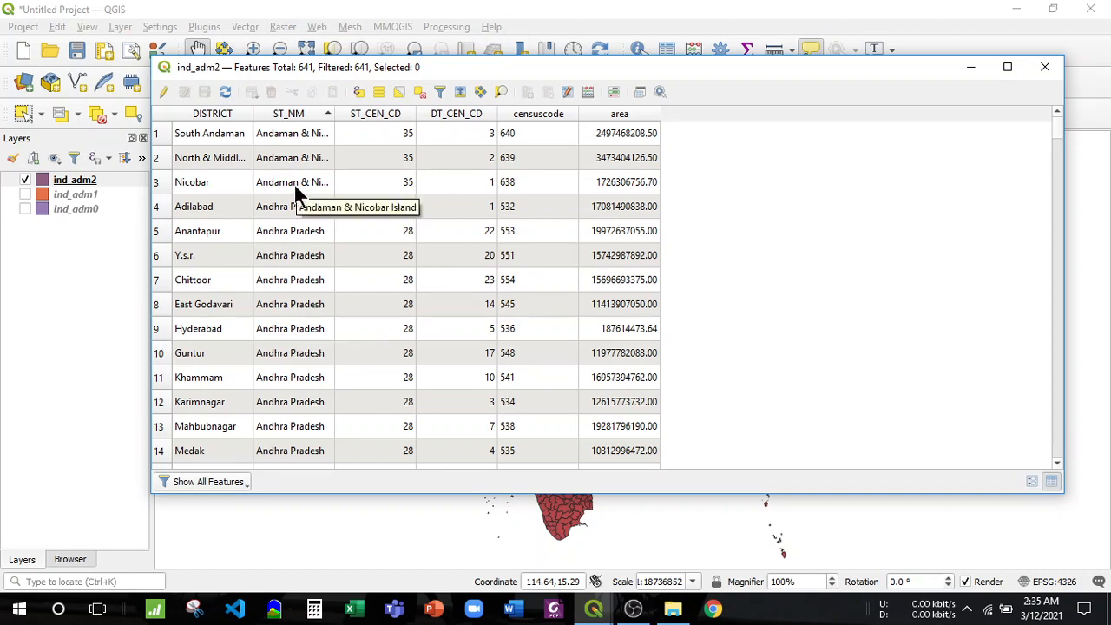
{"action": "scroll", "coordinate": [272, 318], "scroll_direction": "down", "scroll_amount": 11}
{"action": "scroll", "coordinate": [271, 319], "scroll_direction": "down", "scroll_amount": 20}
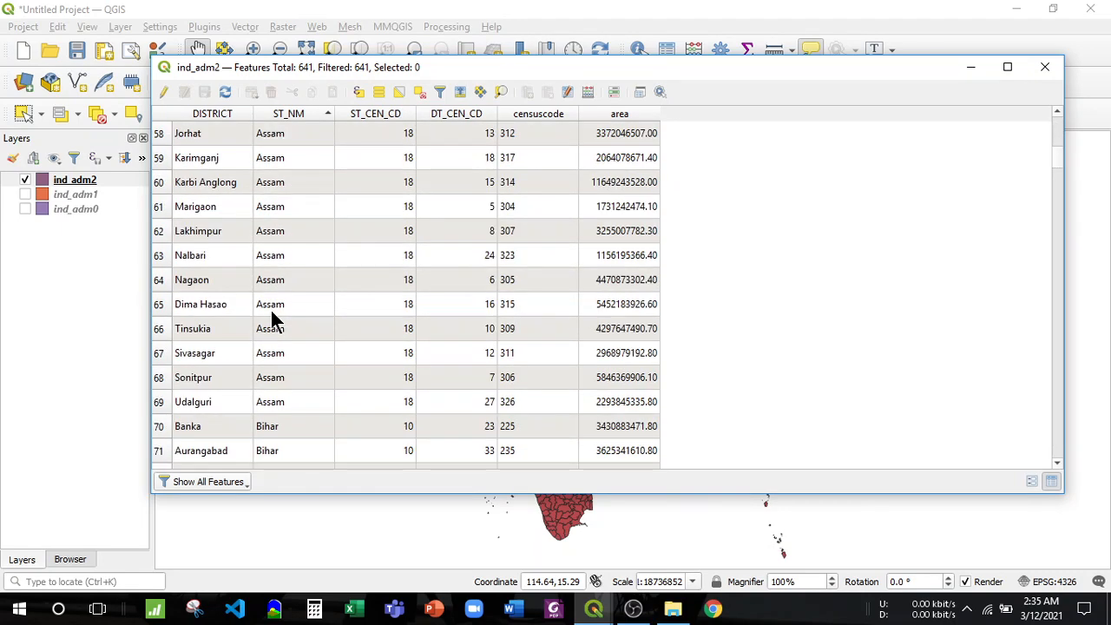
{"action": "scroll", "coordinate": [272, 319], "scroll_direction": "down", "scroll_amount": 18}
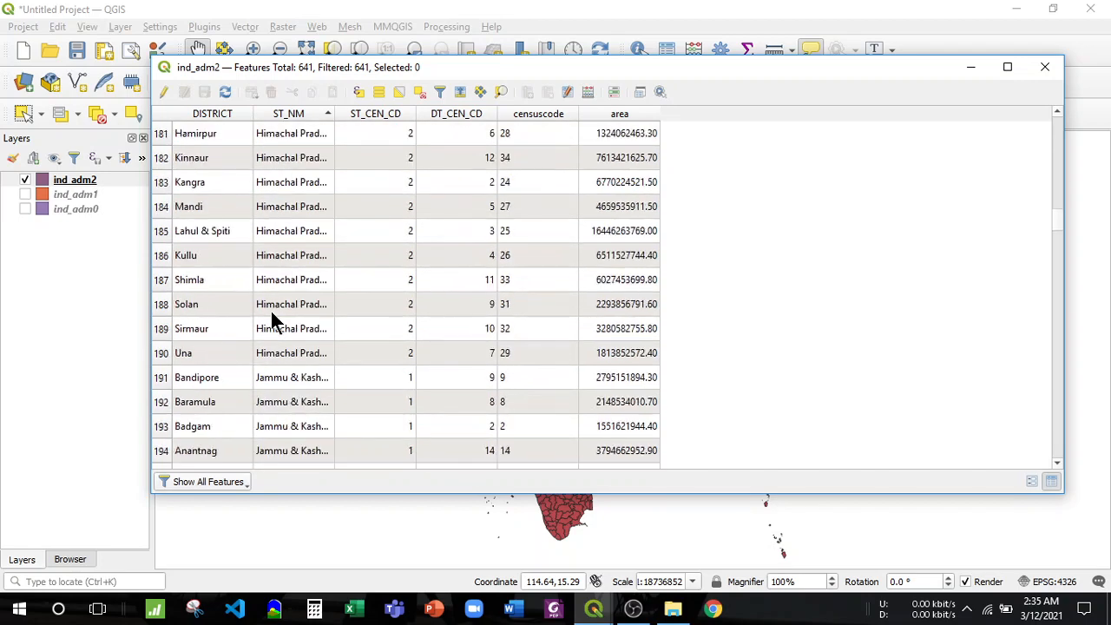
{"action": "scroll", "coordinate": [271, 318], "scroll_direction": "down", "scroll_amount": 19}
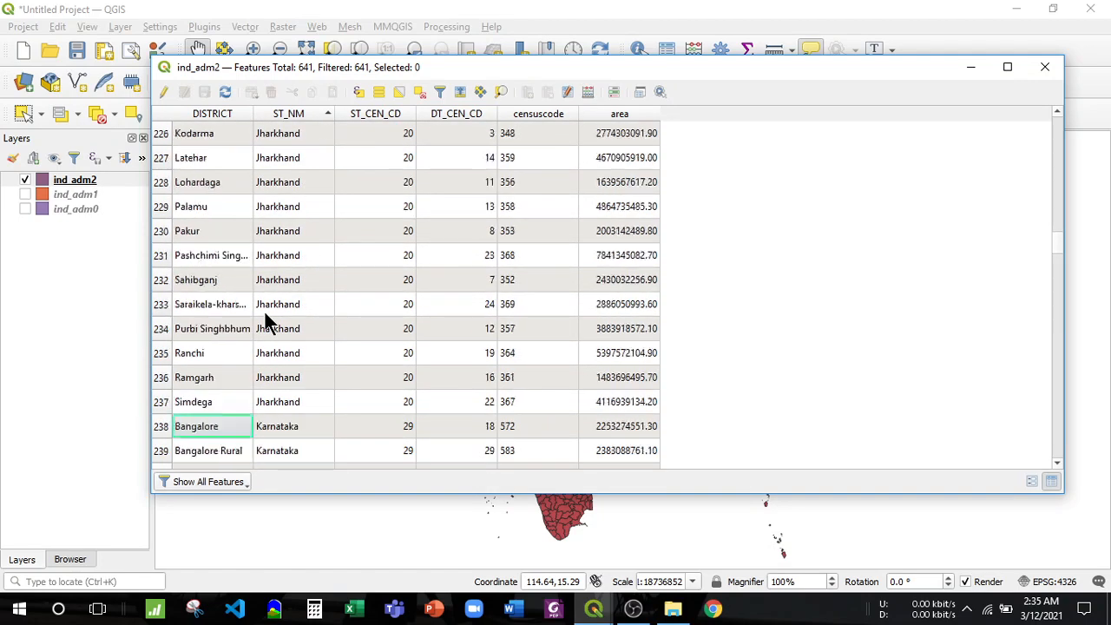
{"action": "scroll", "coordinate": [267, 321], "scroll_direction": "down", "scroll_amount": 8}
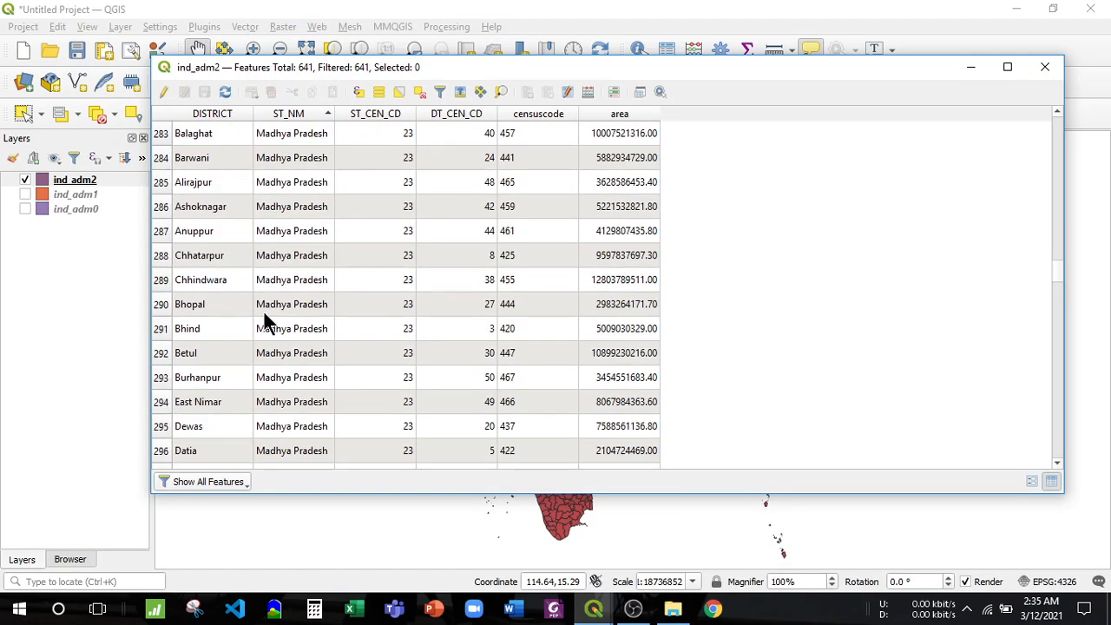
- Select the Bhopal, Jabalpur, Guna and Seoni records together and check the highlighted districts on the map
{"action": "left_click", "coordinate": [158, 304]}
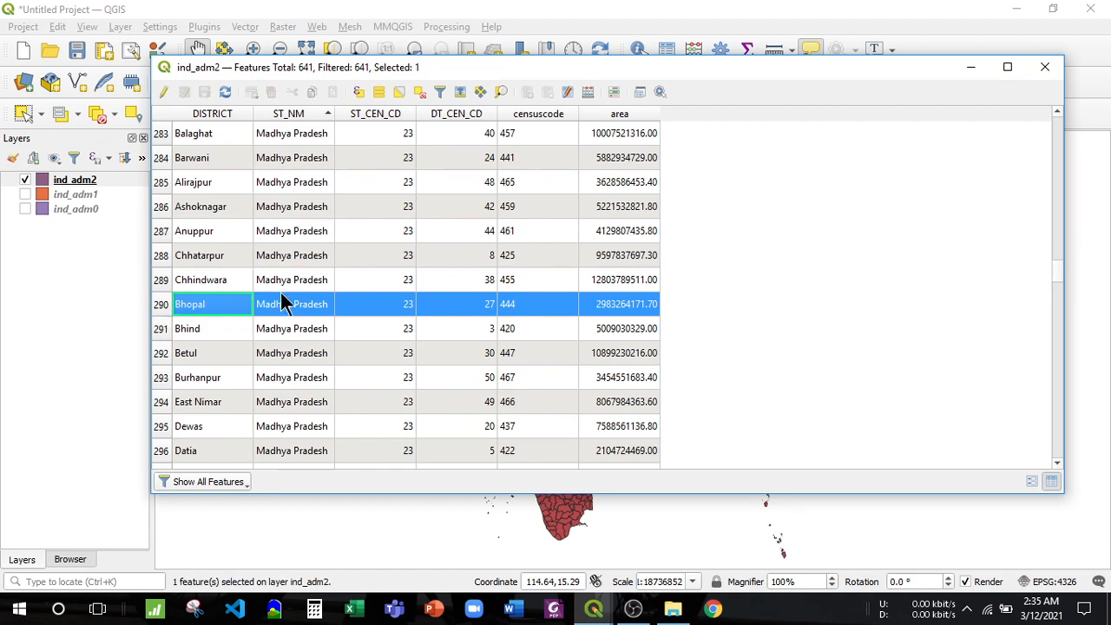
{"action": "scroll", "coordinate": [282, 302], "scroll_direction": "down", "scroll_amount": 3}
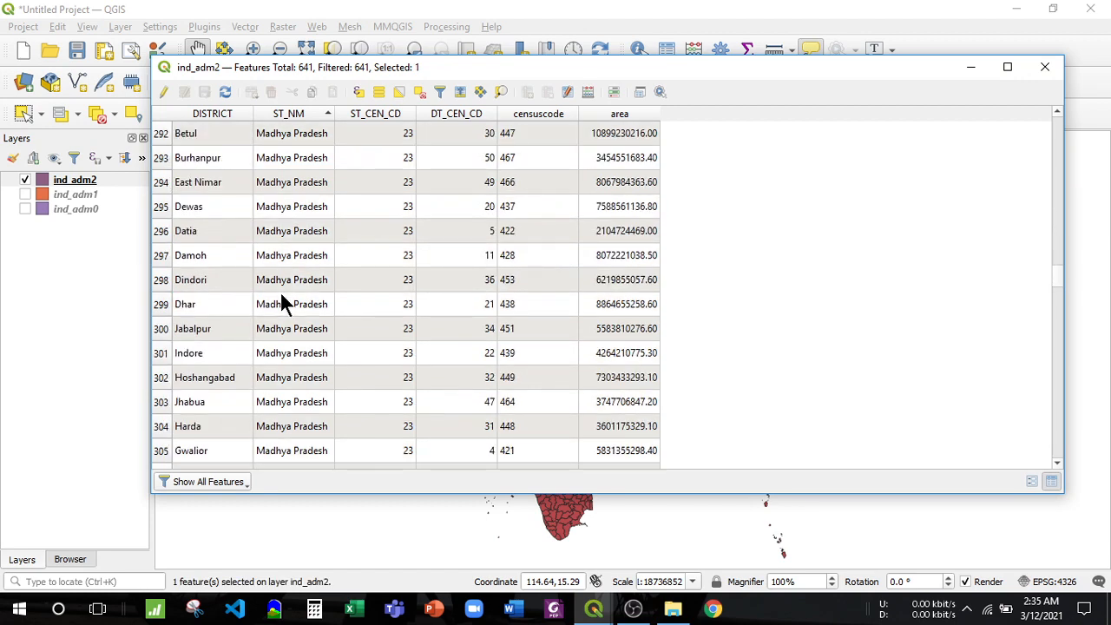
{"action": "left_click", "coordinate": [158, 328], "text": "ctrl"}
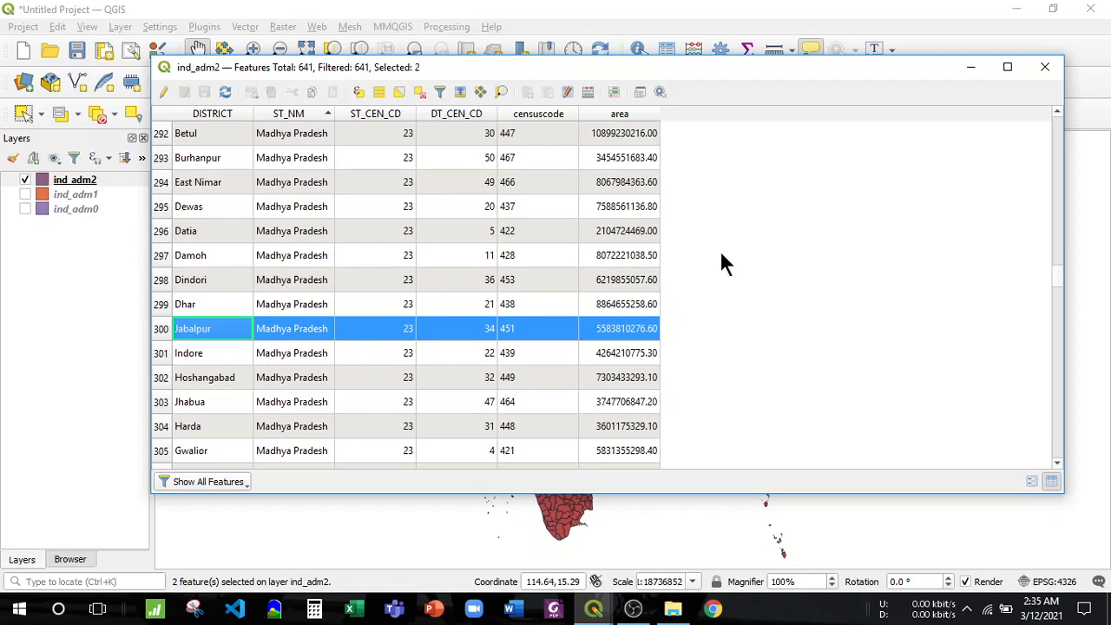
{"action": "scroll", "coordinate": [332, 319], "scroll_direction": "down", "scroll_amount": 1}
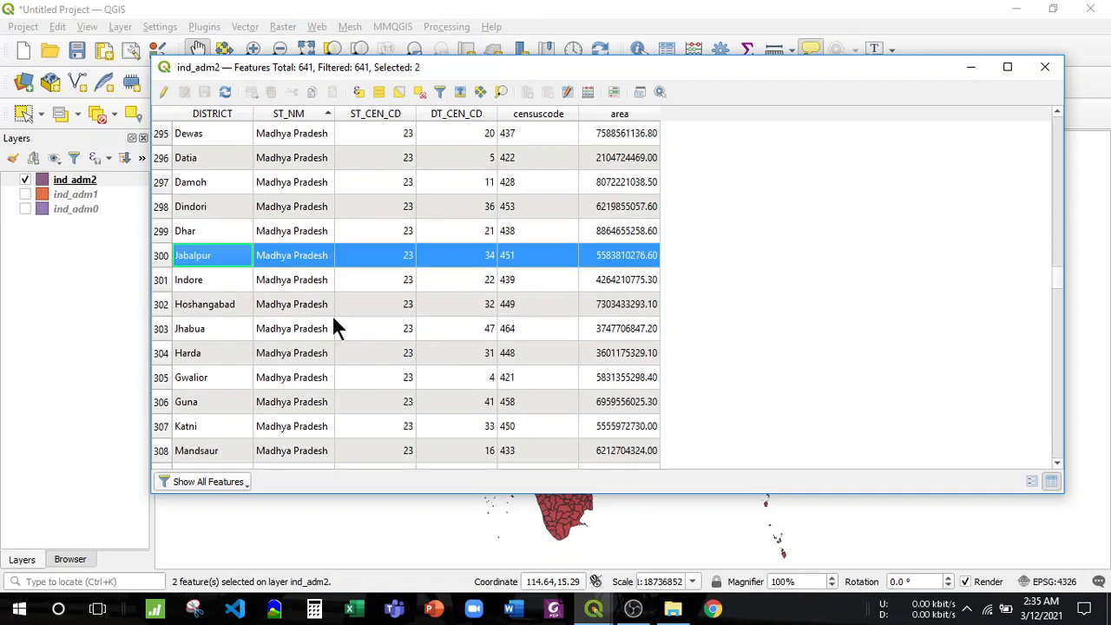
{"action": "scroll", "coordinate": [247, 347], "scroll_direction": "down", "scroll_amount": 1}
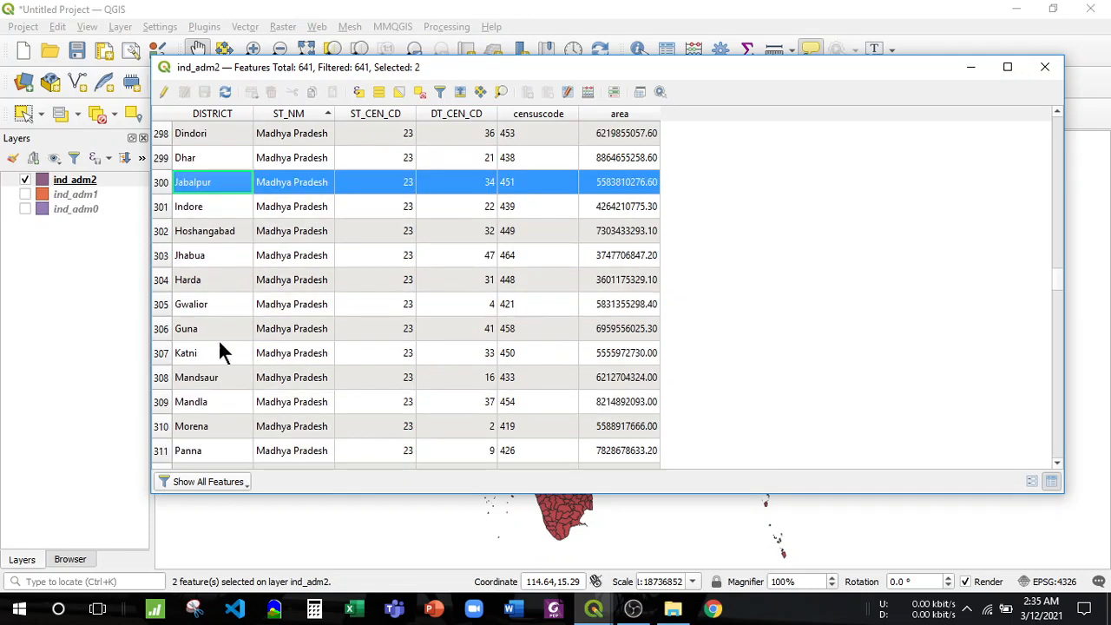
{"action": "left_click", "coordinate": [159, 329], "text": "ctrl"}
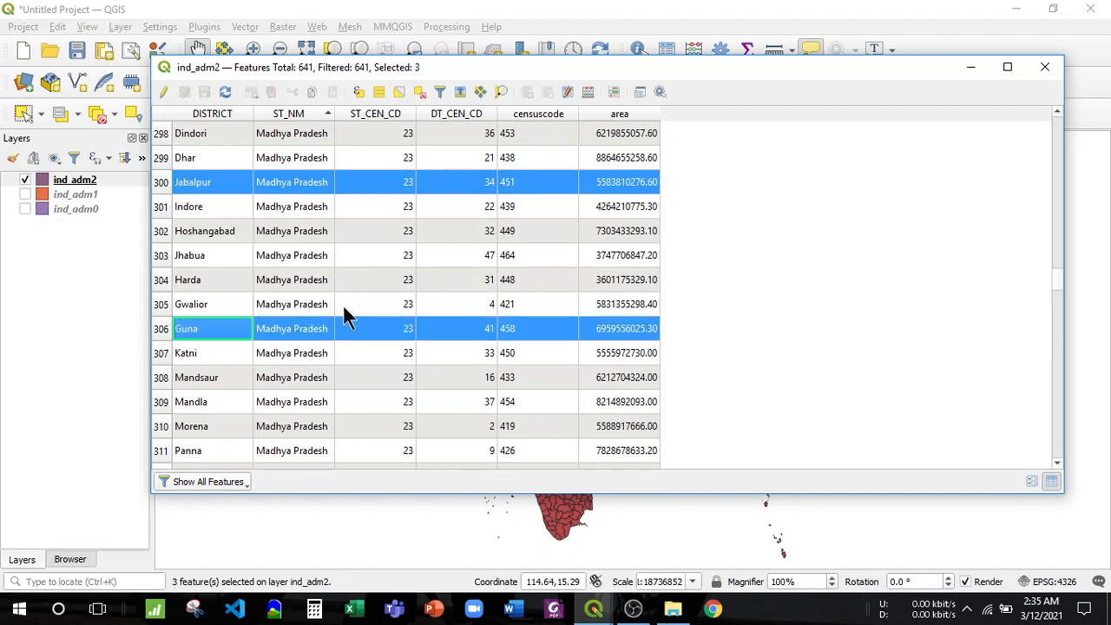
{"action": "scroll", "coordinate": [483, 251], "scroll_direction": "down", "scroll_amount": 2}
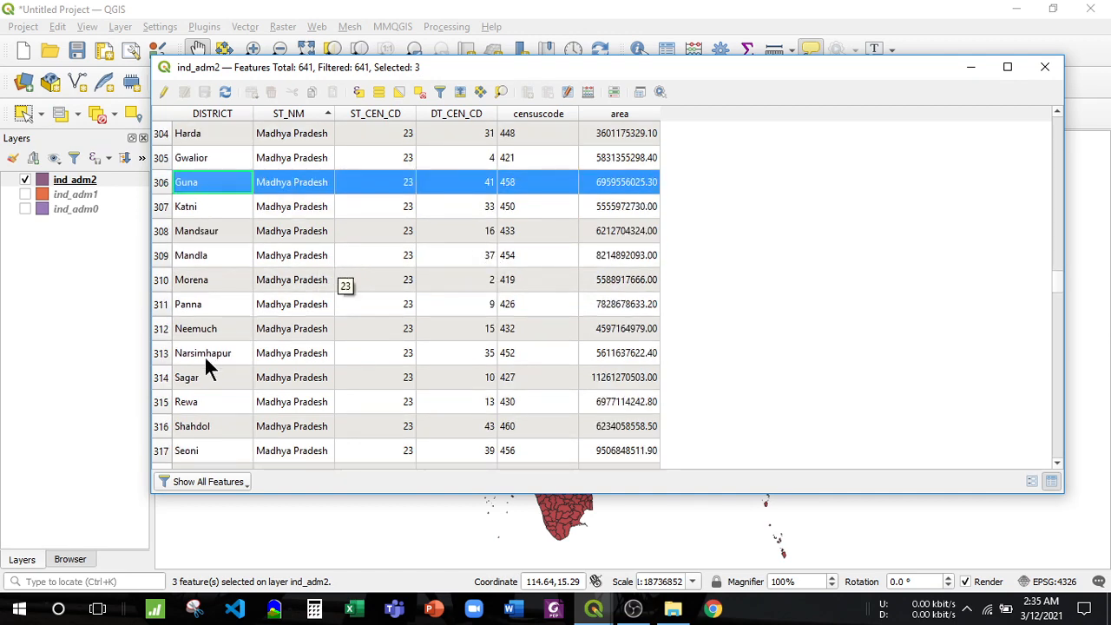
{"action": "scroll", "coordinate": [204, 366], "scroll_direction": "down", "scroll_amount": 1}
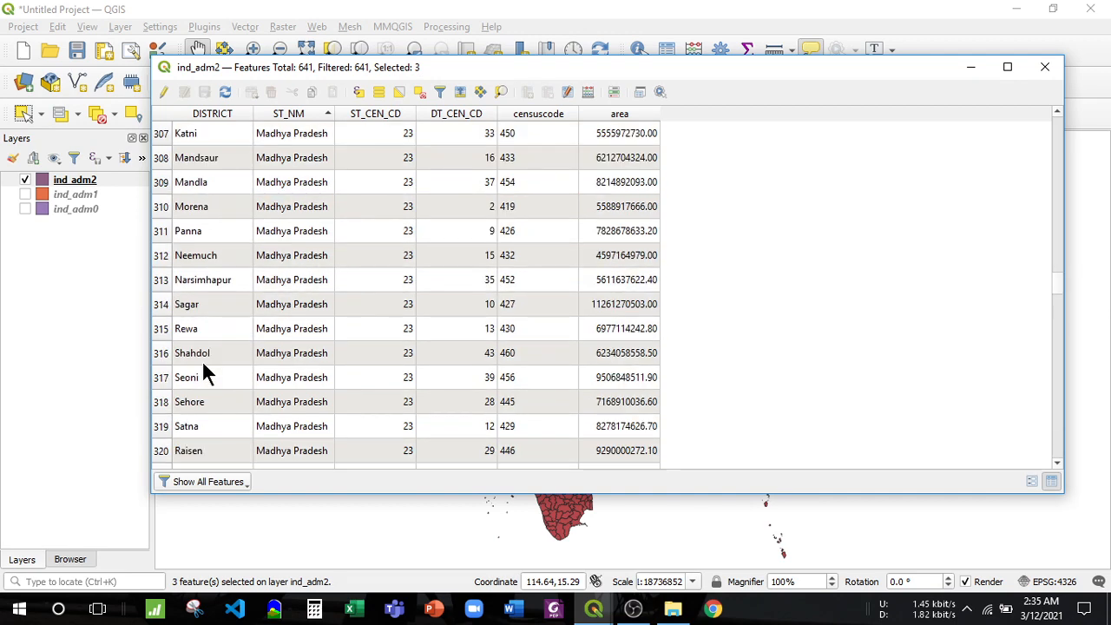
{"action": "left_click", "coordinate": [160, 377], "text": "ctrl"}
{"action": "left_click_drag", "start_coordinate": [741, 65], "coordinate": [712, 533]}
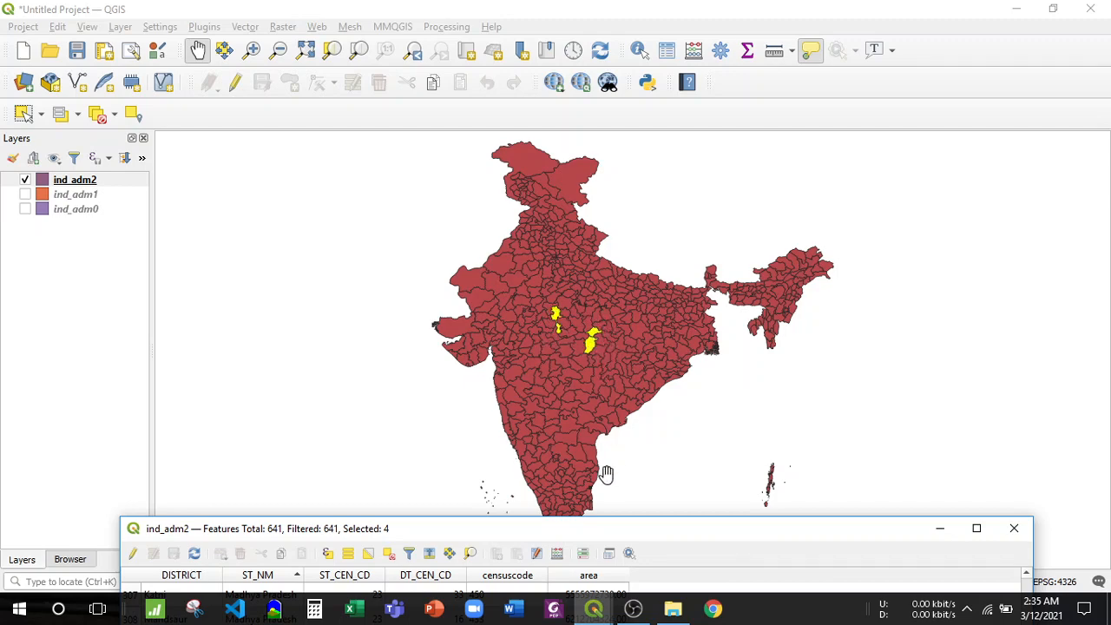
{"action": "left_click_drag", "start_coordinate": [593, 526], "coordinate": [629, 84]}
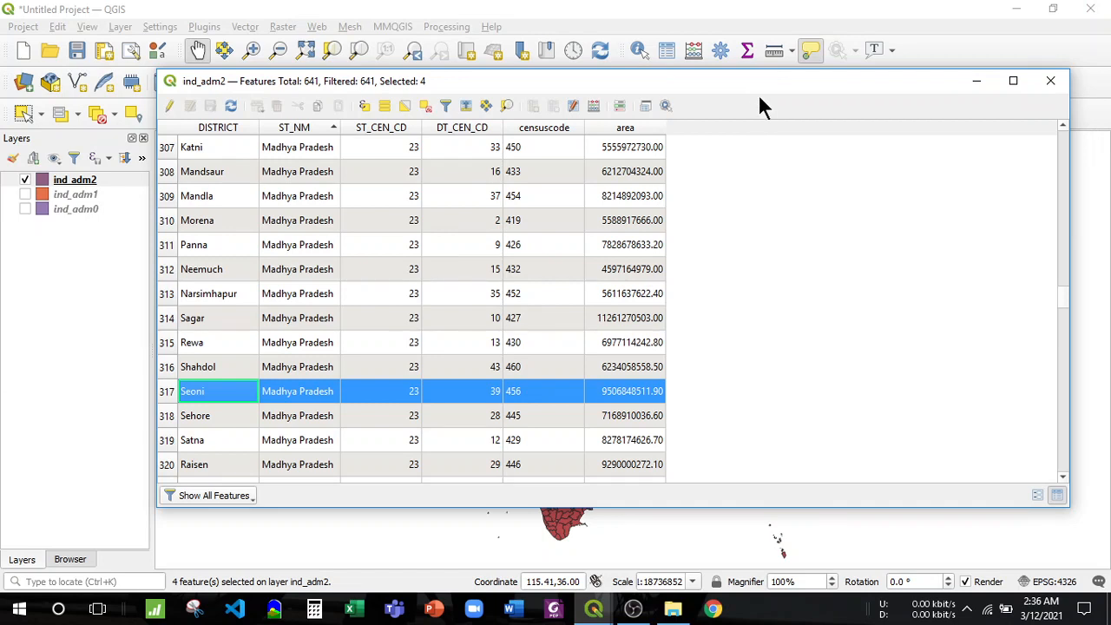
- Show the attribute table in form view and filter the features to those whose DISTRICT contains Sehore
{"action": "left_click", "coordinate": [1037, 494]}
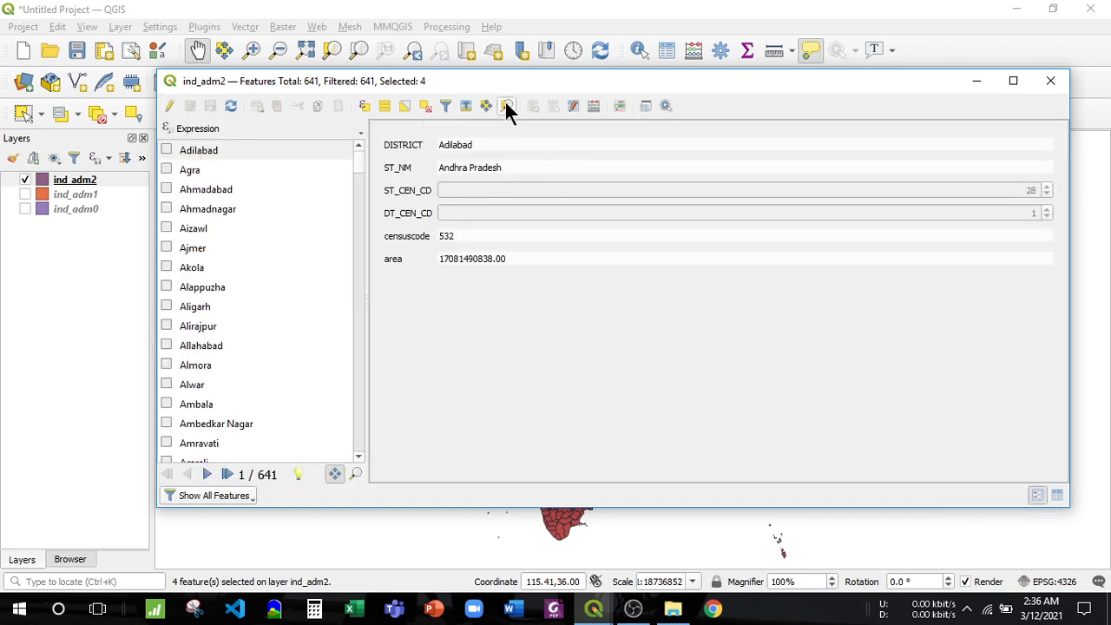
{"action": "left_click", "coordinate": [446, 106]}
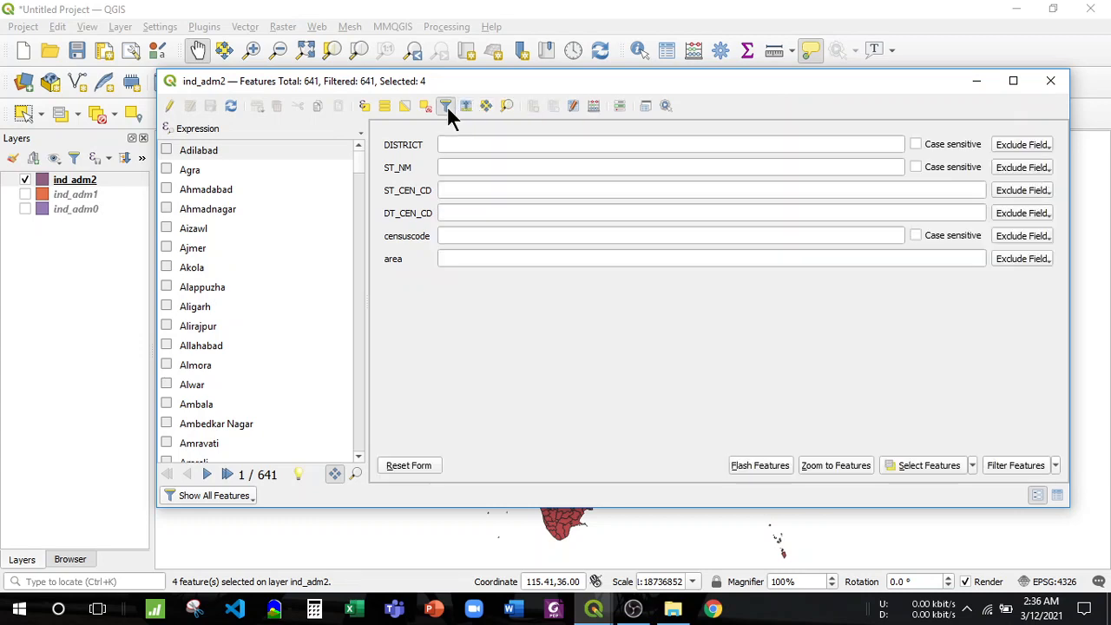
{"action": "left_click", "coordinate": [463, 144]}
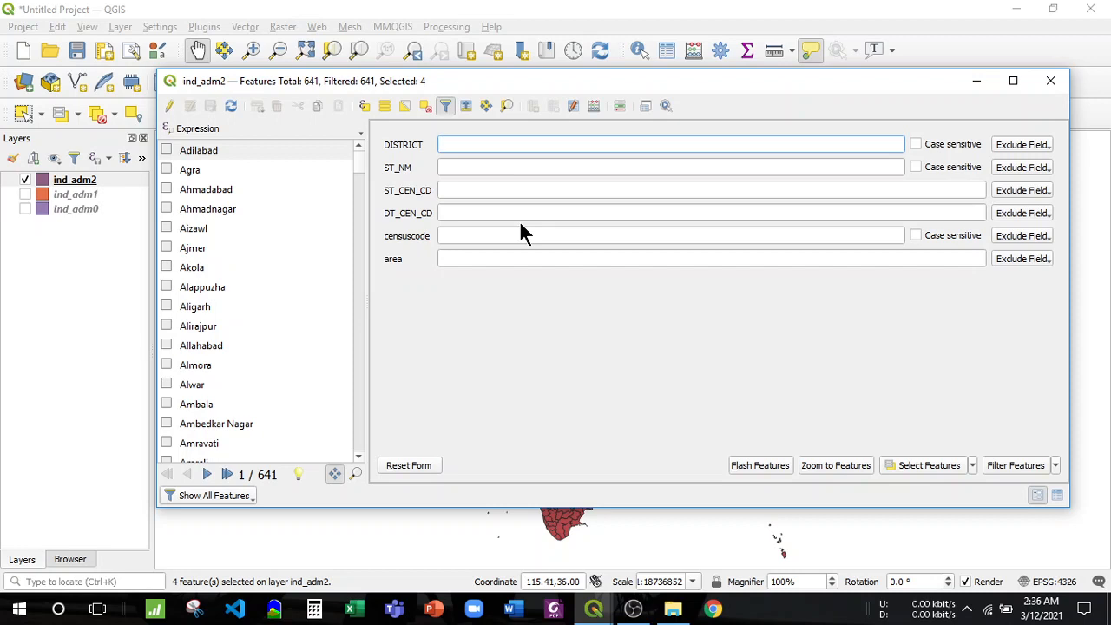
{"action": "type", "text": "se"}
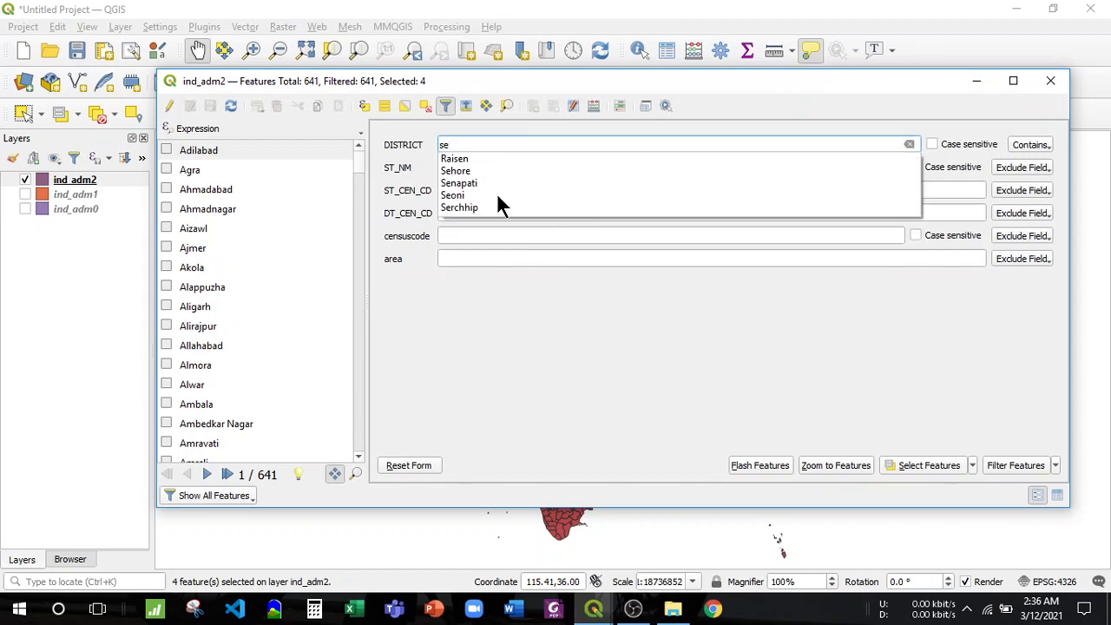
{"action": "left_click", "coordinate": [508, 171]}
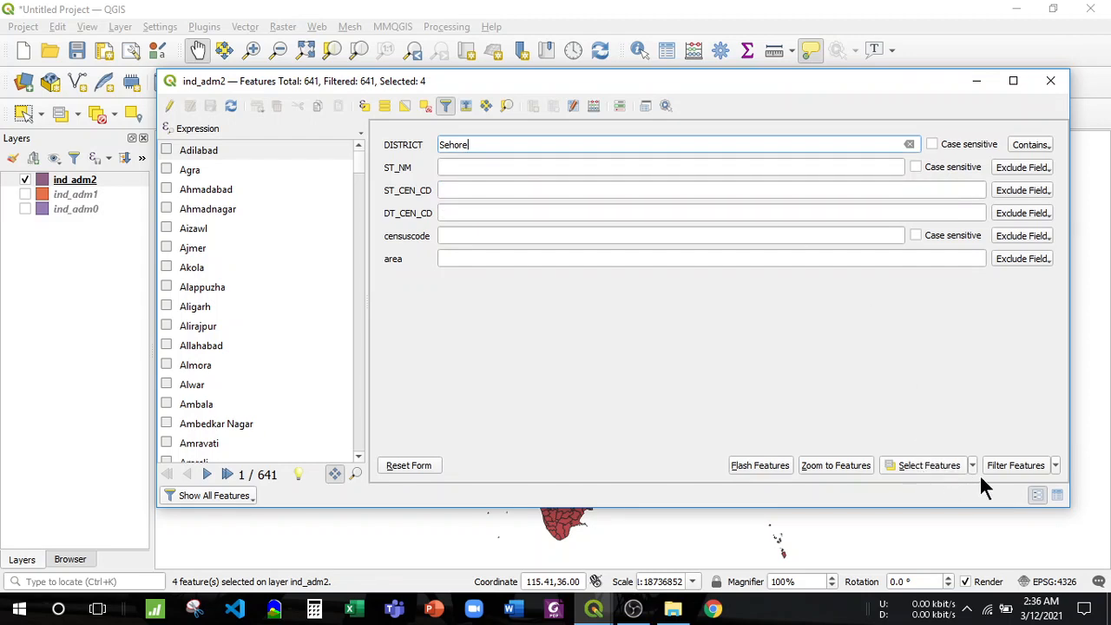
{"action": "left_click", "coordinate": [1012, 466]}
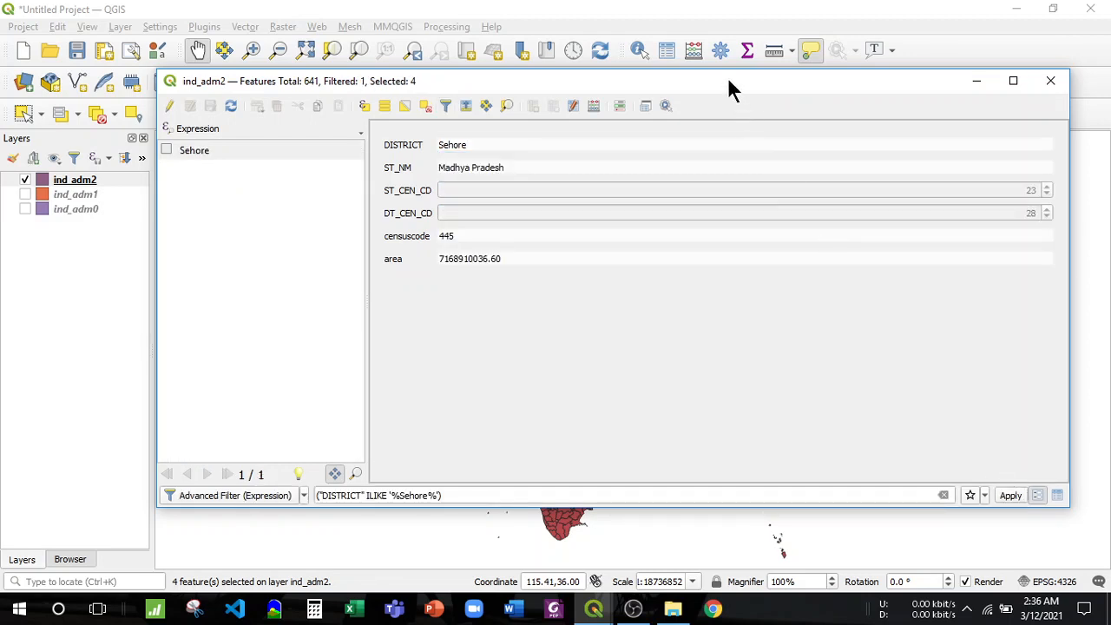
- Select the filtered Sehore district and check its location on the map
{"action": "left_click", "coordinate": [193, 153]}
{"action": "left_click_drag", "start_coordinate": [690, 87], "coordinate": [631, 517]}
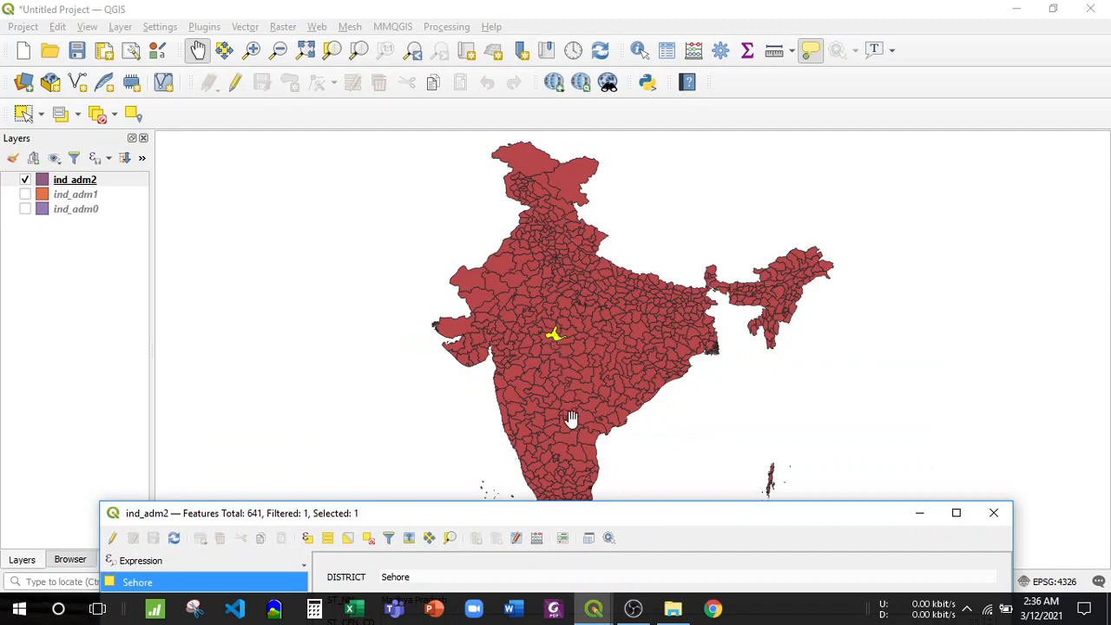
{"action": "left_click_drag", "start_coordinate": [593, 519], "coordinate": [599, 58]}
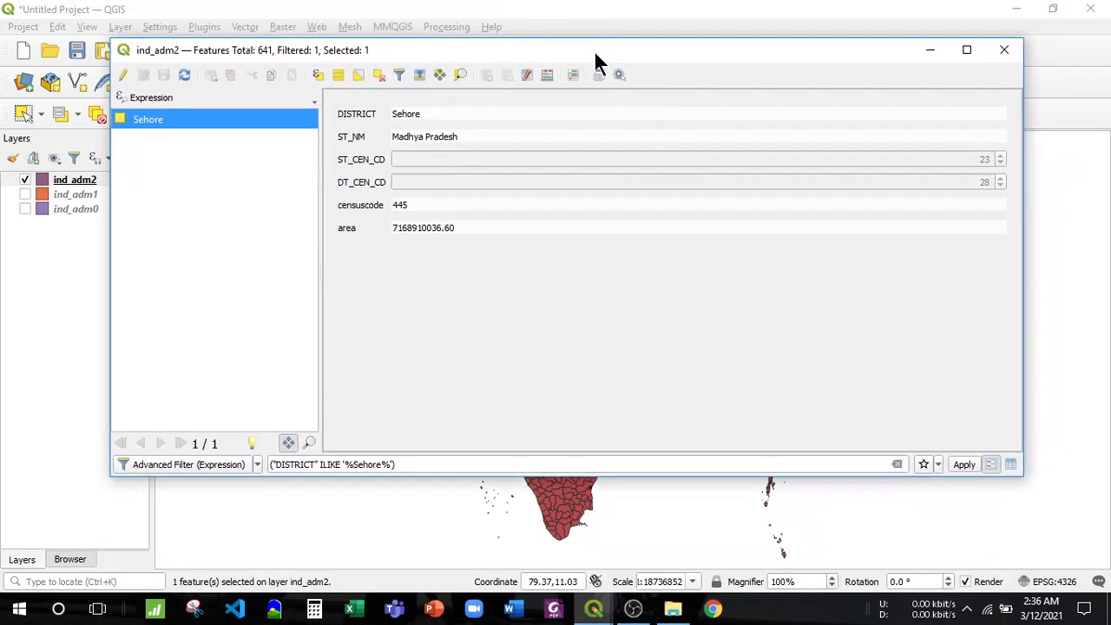
- Return the attribute table to table view and open Select by Expression for the ind_adm2 layer
{"action": "left_click", "coordinate": [1010, 466]}
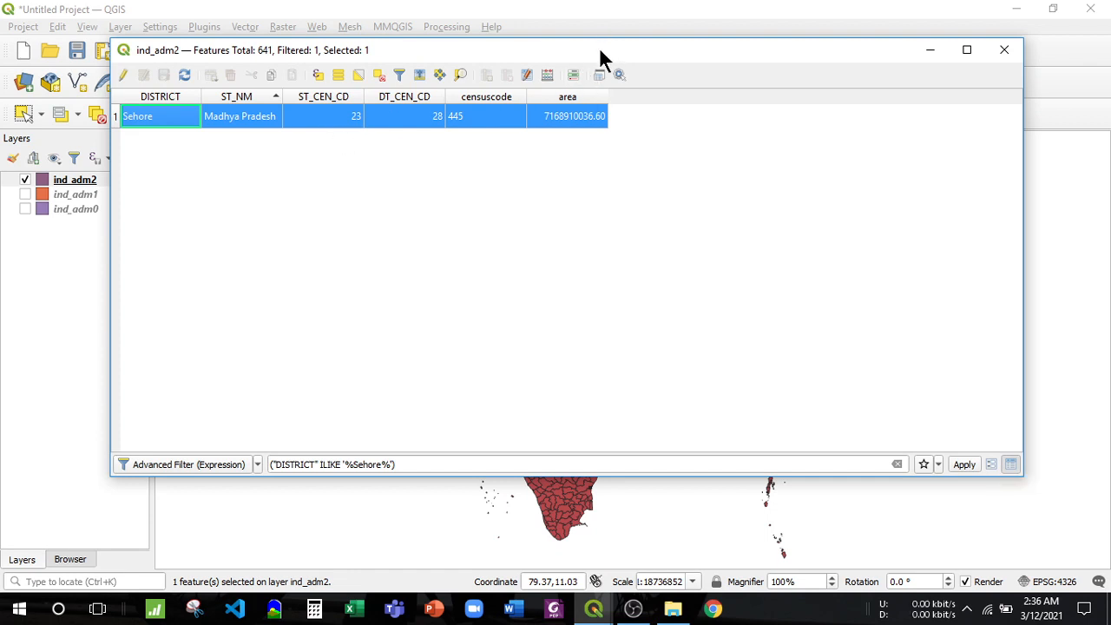
{"action": "left_click_drag", "start_coordinate": [599, 50], "coordinate": [617, 150]}
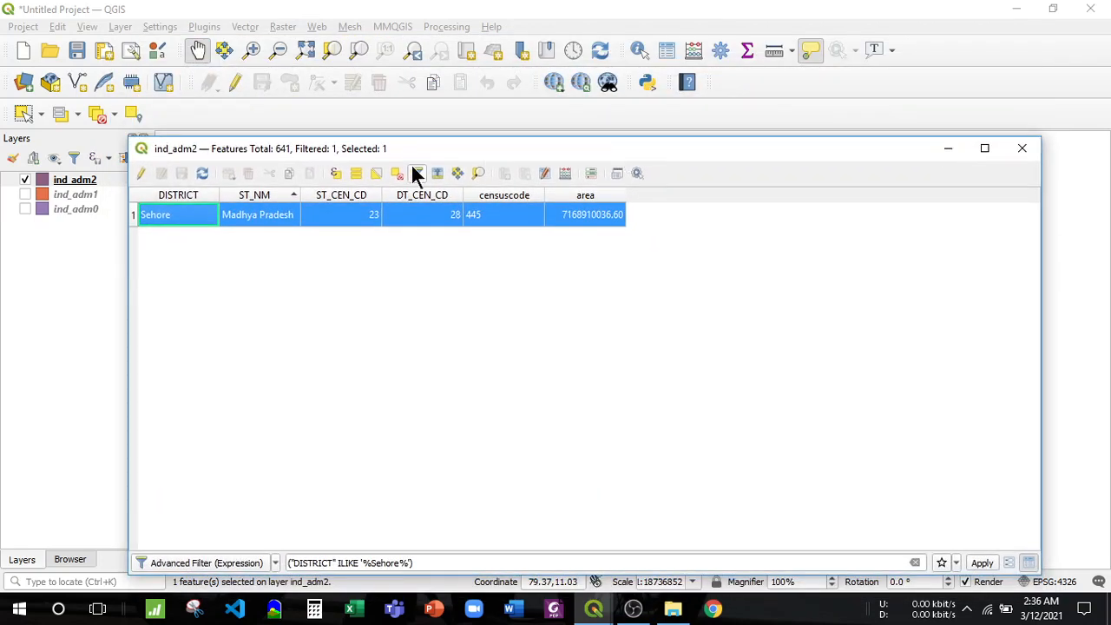
{"action": "left_click", "coordinate": [332, 170]}
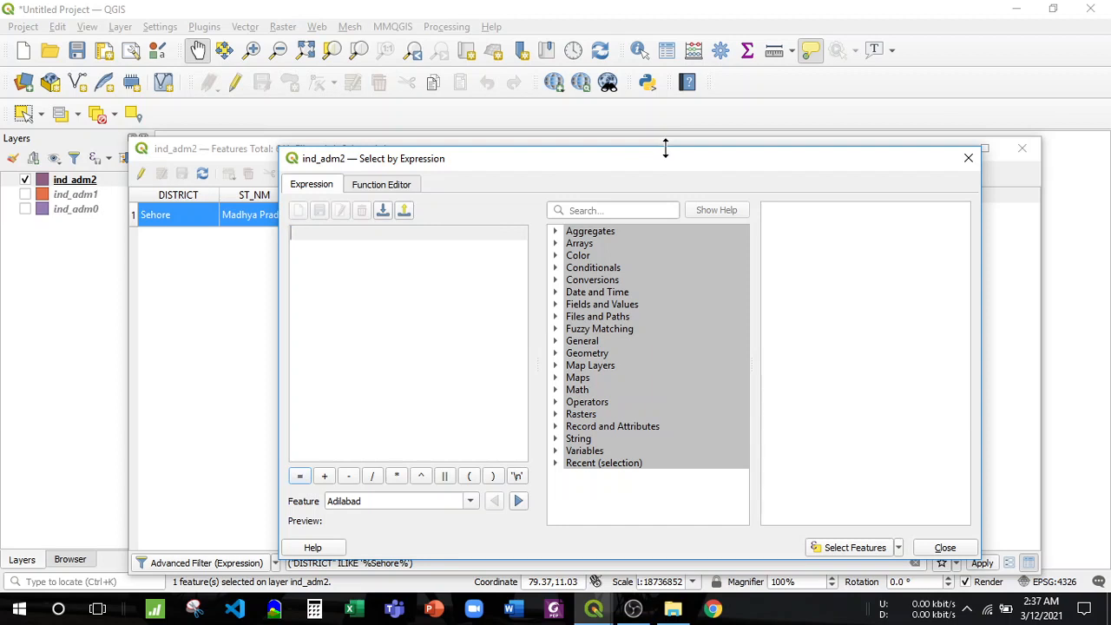
{"action": "left_click_drag", "start_coordinate": [657, 157], "coordinate": [591, 97]}
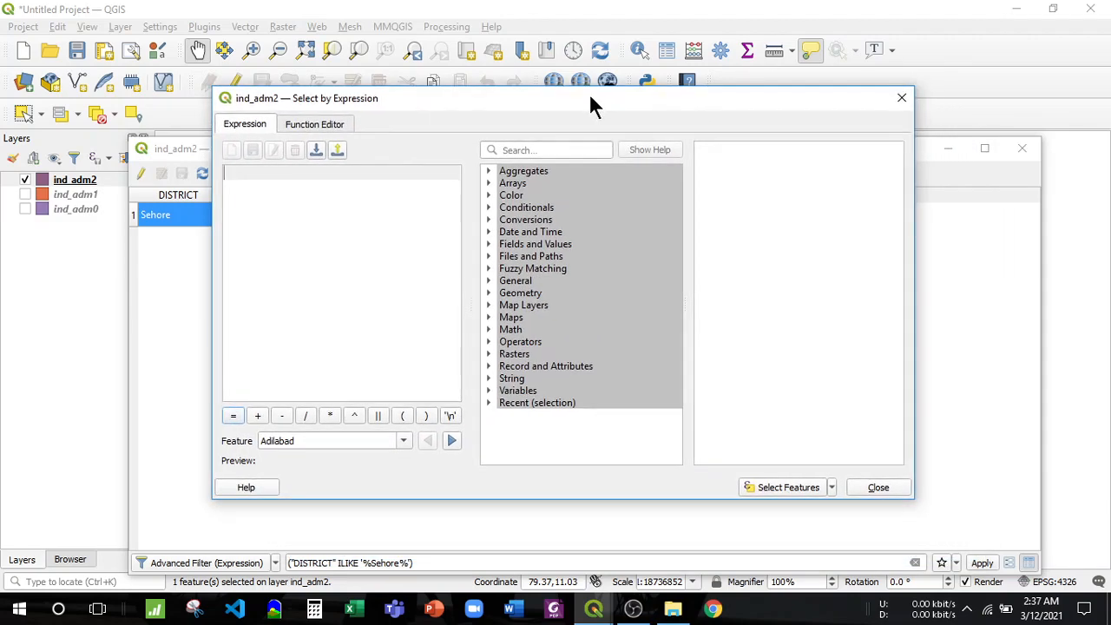
- Build the condition "DISTRICT" = 'Jabalpur' from the layer's fields and the unique values of DISTRICT
{"action": "left_click", "coordinate": [510, 244]}
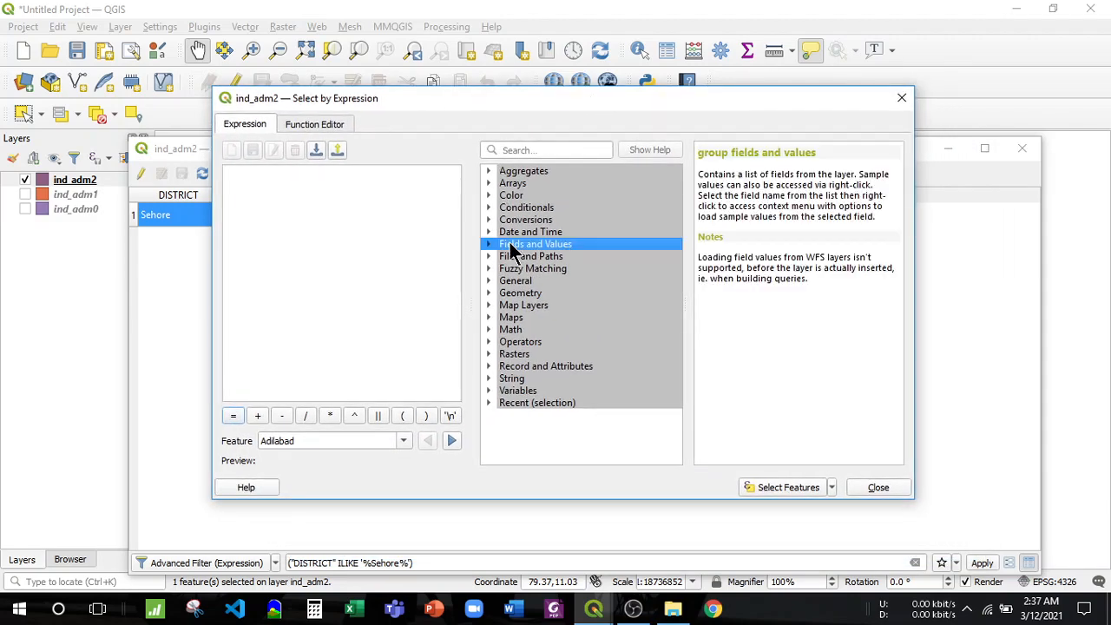
{"action": "left_click", "coordinate": [488, 244]}
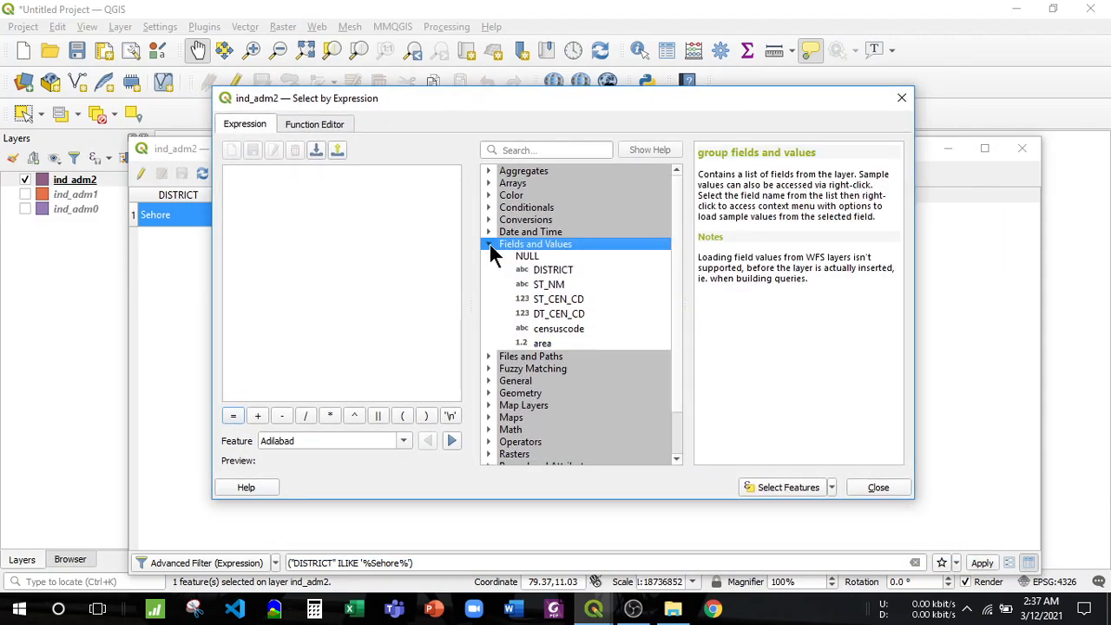
{"action": "double_click", "coordinate": [552, 270]}
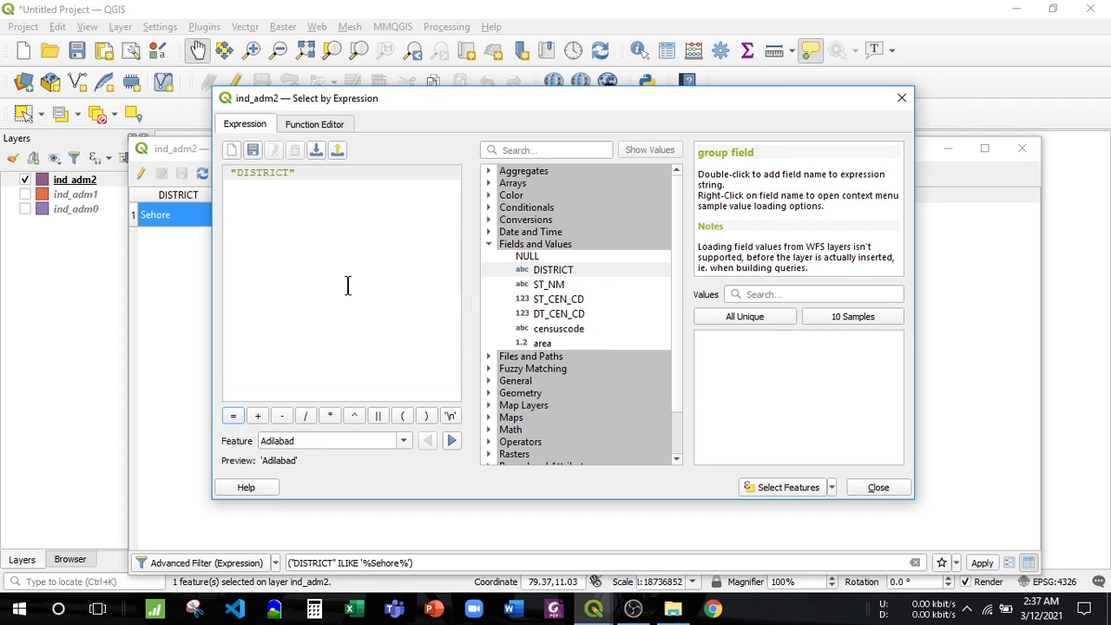
{"action": "type", "text": "="}
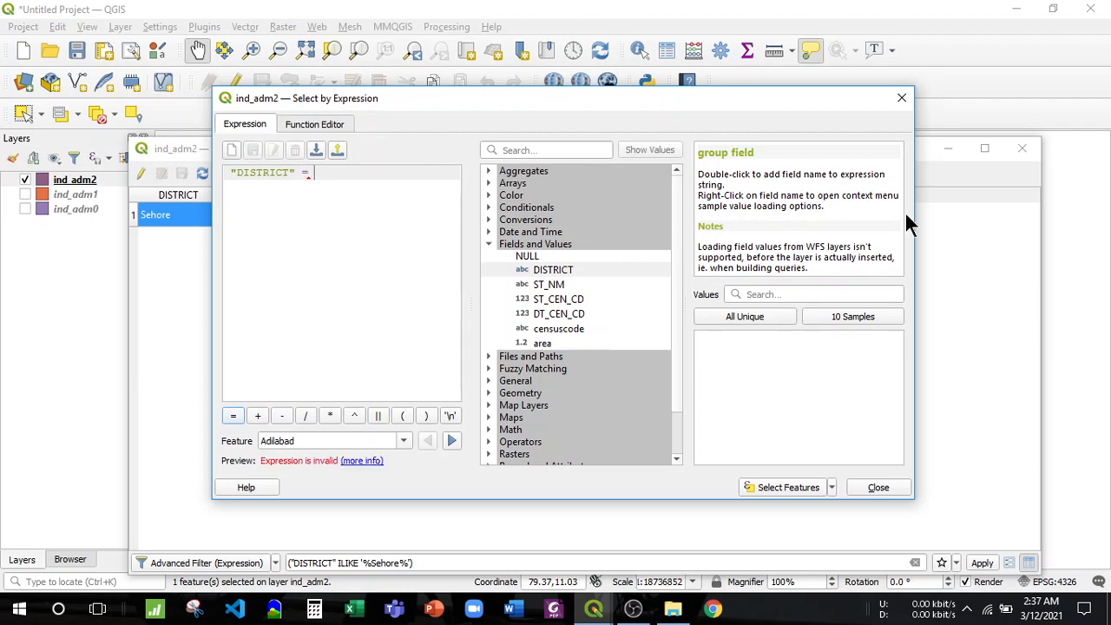
{"action": "left_click", "coordinate": [772, 294]}
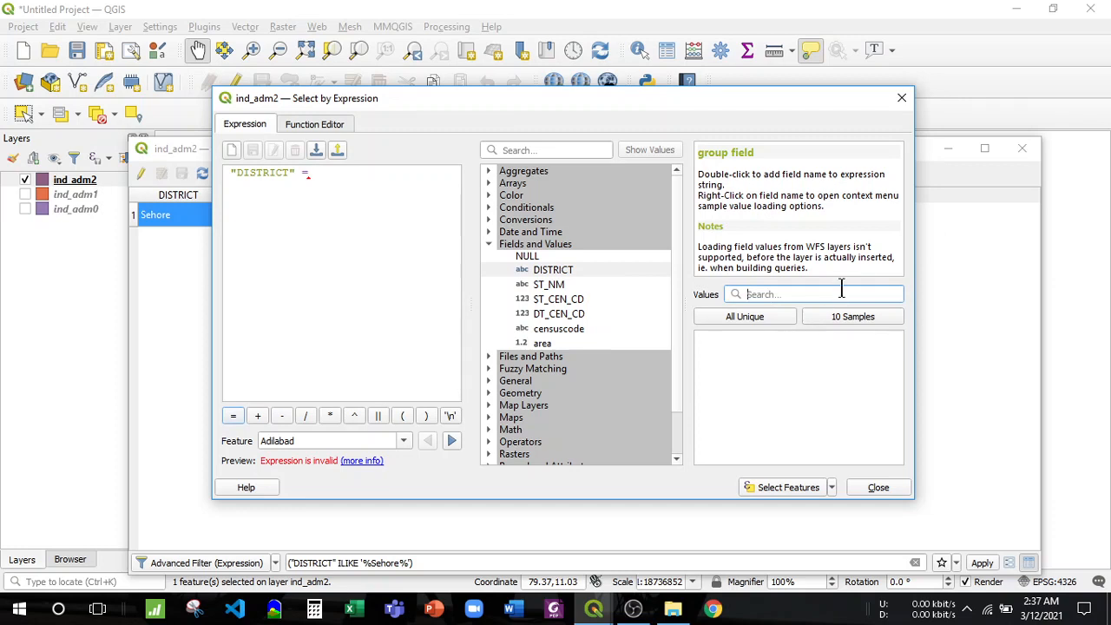
{"action": "type", "text": "jabalpyt"}
{"action": "key", "text": "BackSpace"}
{"action": "key", "text": "BackSpace"}
{"action": "type", "text": "ur"}
{"action": "left_click", "coordinate": [765, 316]}
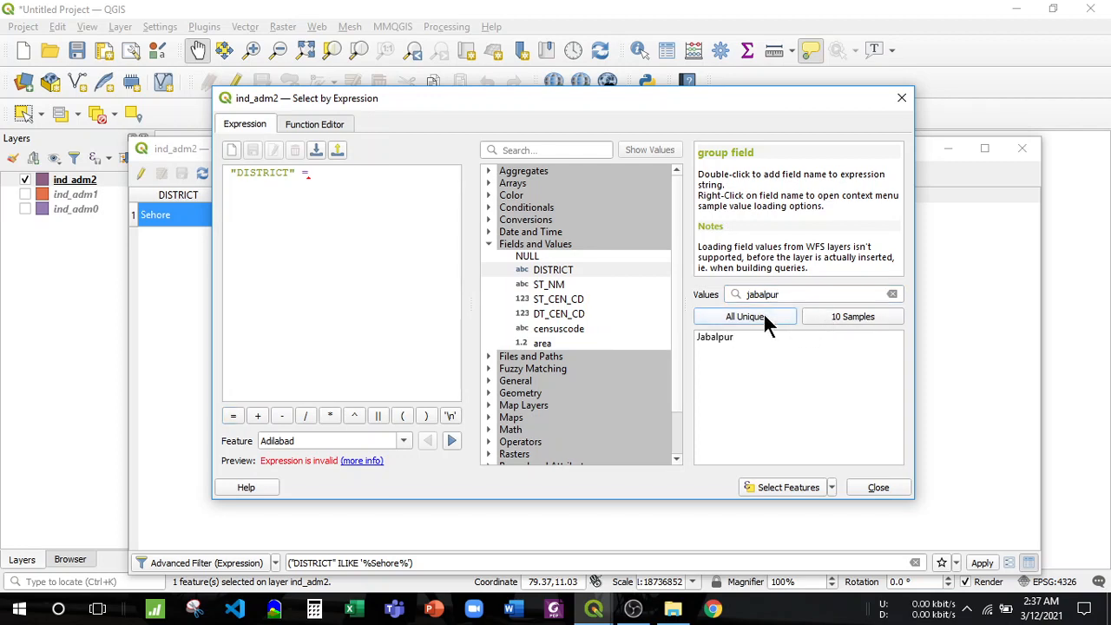
{"action": "left_click", "coordinate": [716, 338]}
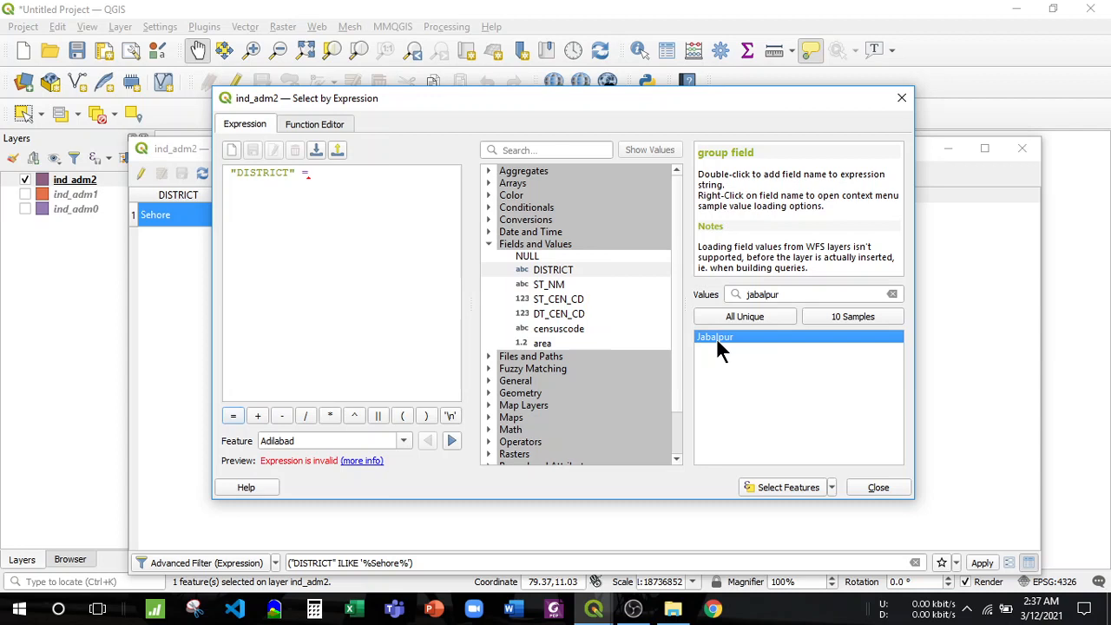
{"action": "double_click", "coordinate": [716, 338]}
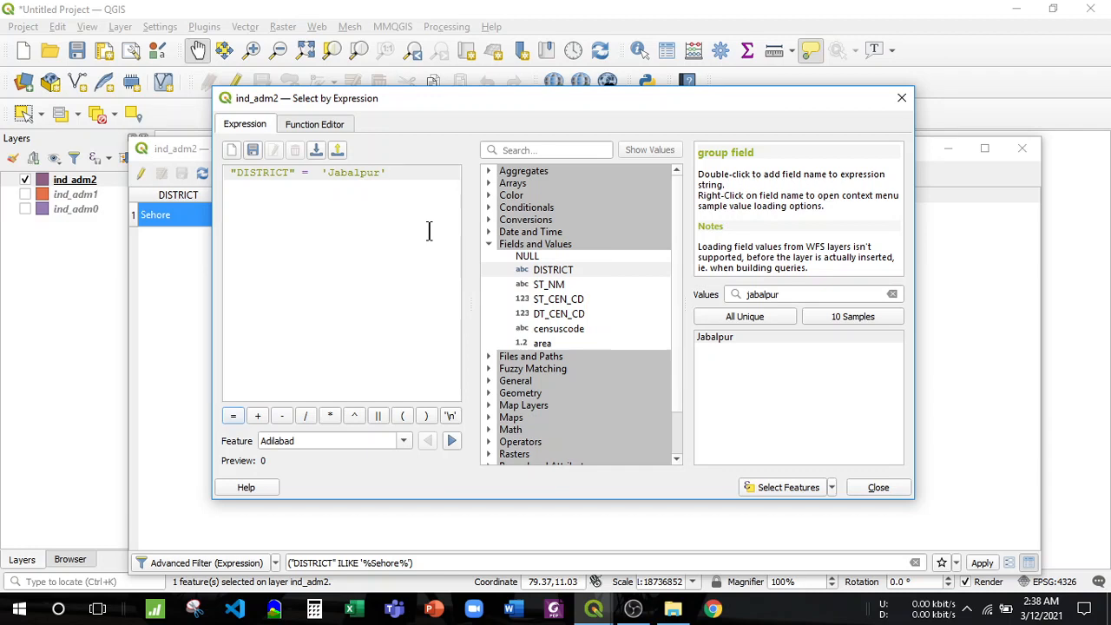
- Append the or operator after 'Jabalpur', without any autocompleted function name, and start a new expression line
{"action": "type", "text": "or"}
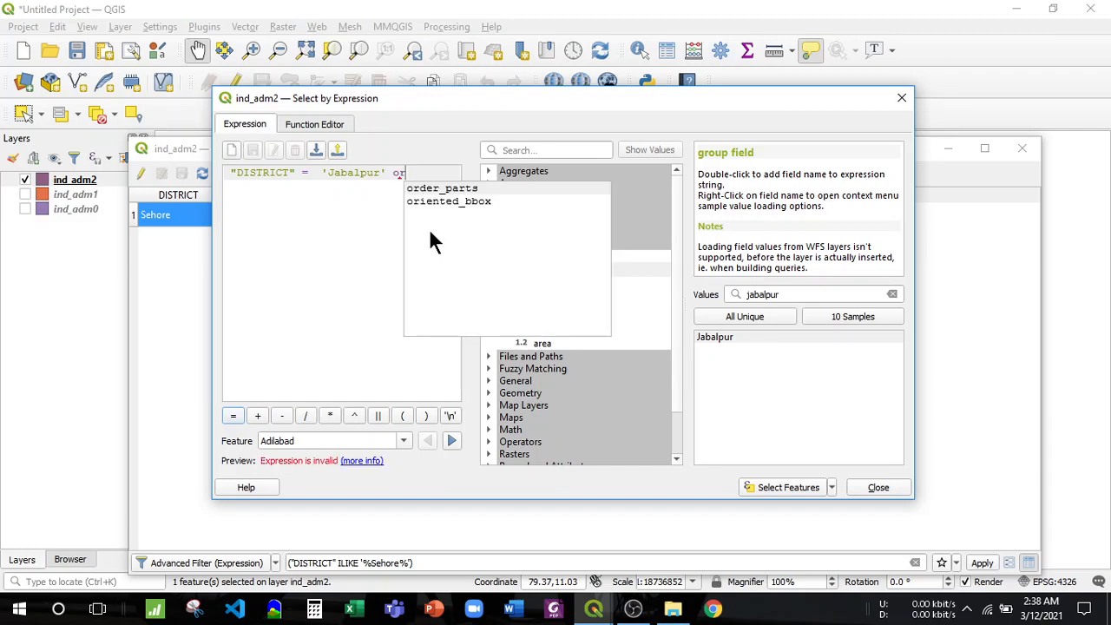
{"action": "key", "text": "Return"}
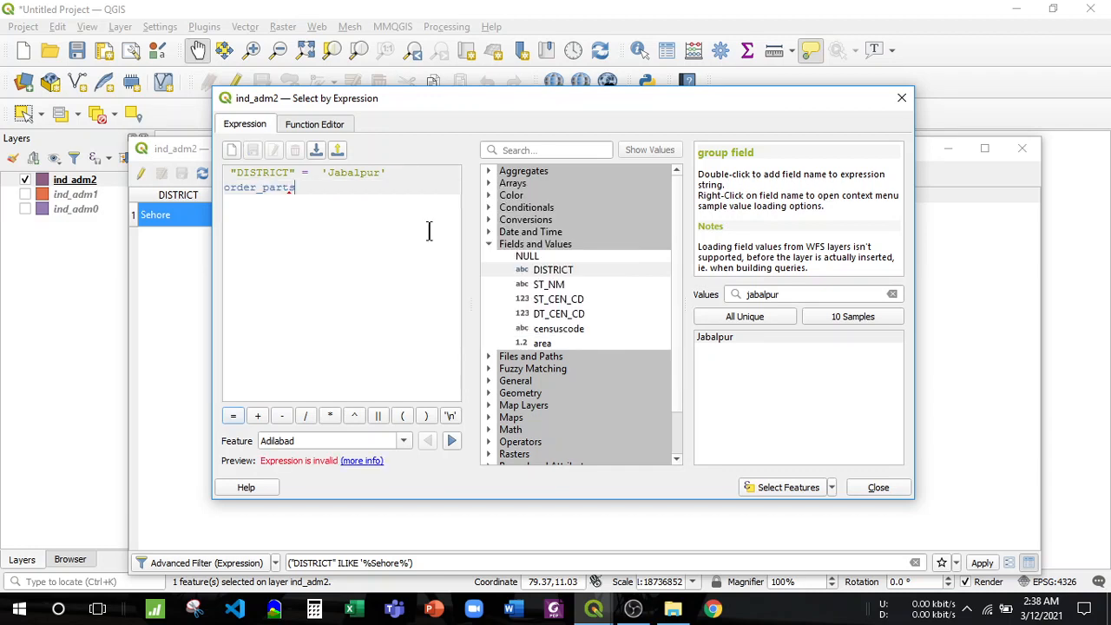
{"action": "key", "text": "BackSpace"}
{"action": "key", "text": "BackSpace"}
{"action": "key", "text": "BackSpace"}
{"action": "key", "text": "BackSpace"}
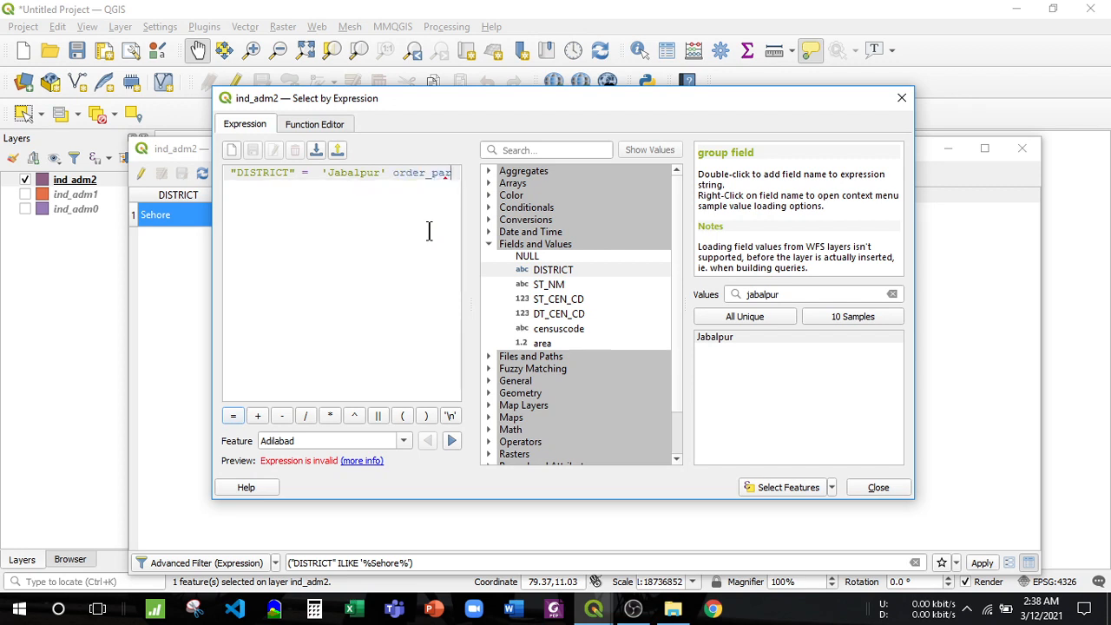
{"action": "key", "text": "BackSpace"}
{"action": "key", "text": "BackSpace"}
{"action": "key", "text": "BackSpace"}
{"action": "key", "text": "BackSpace"}
{"action": "key", "text": "BackSpace"}
{"action": "key", "text": "BackSpace"}
{"action": "type", "text": "r"}
{"action": "key", "text": "Return"}
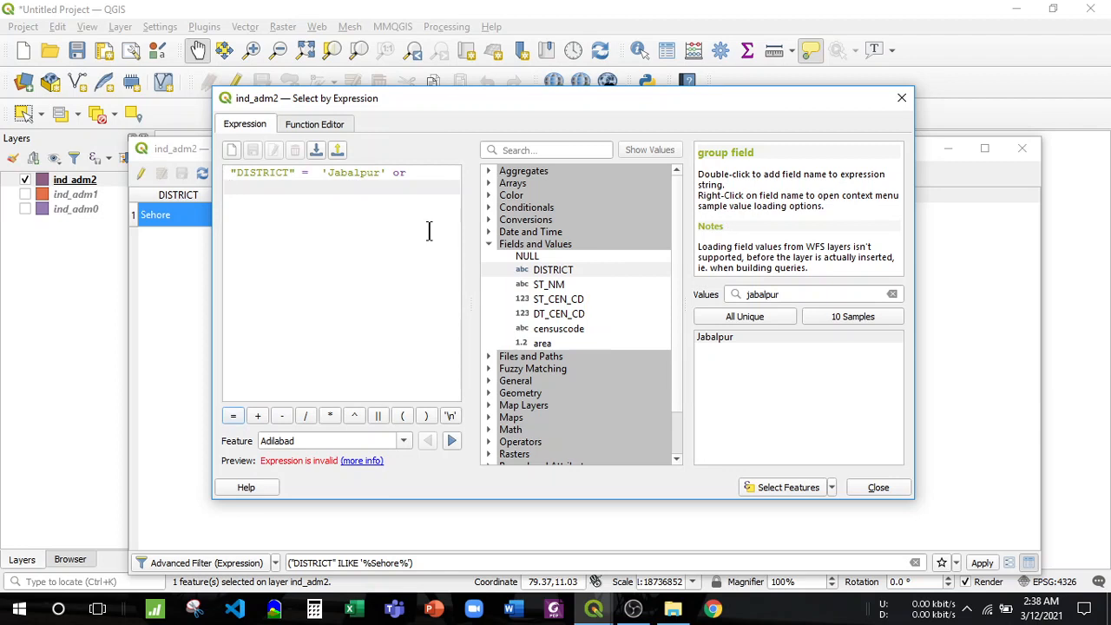
- Add the second condition "DISTRICT" = 'Bhopal' to the expression
{"action": "double_click", "coordinate": [558, 274]}
{"action": "type", "text": "="}
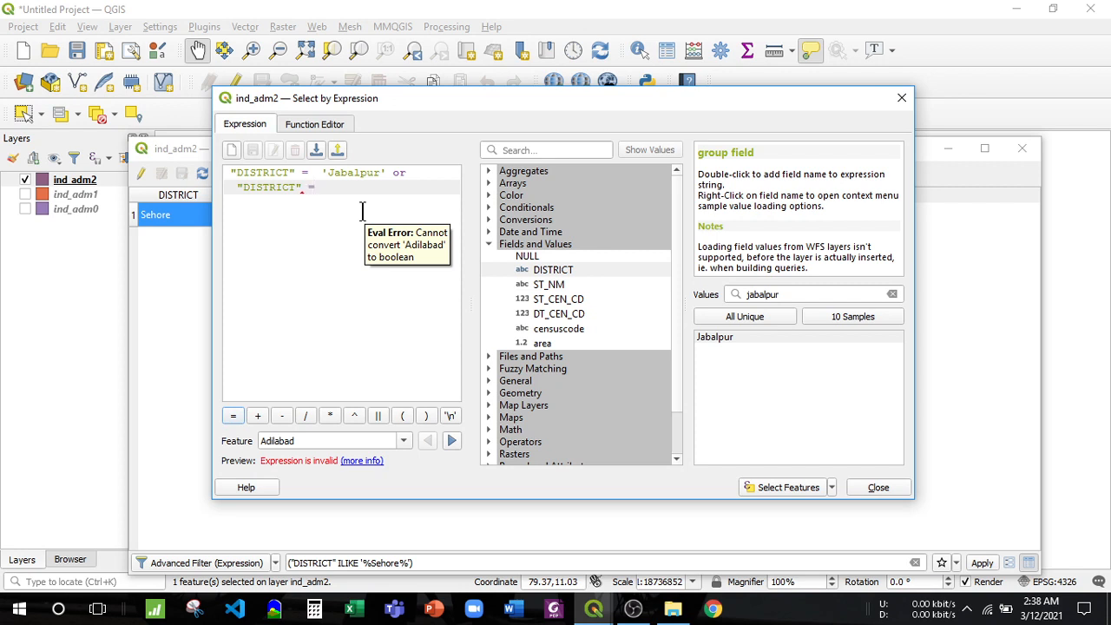
{"action": "left_click_drag", "start_coordinate": [794, 294], "coordinate": [645, 308]}
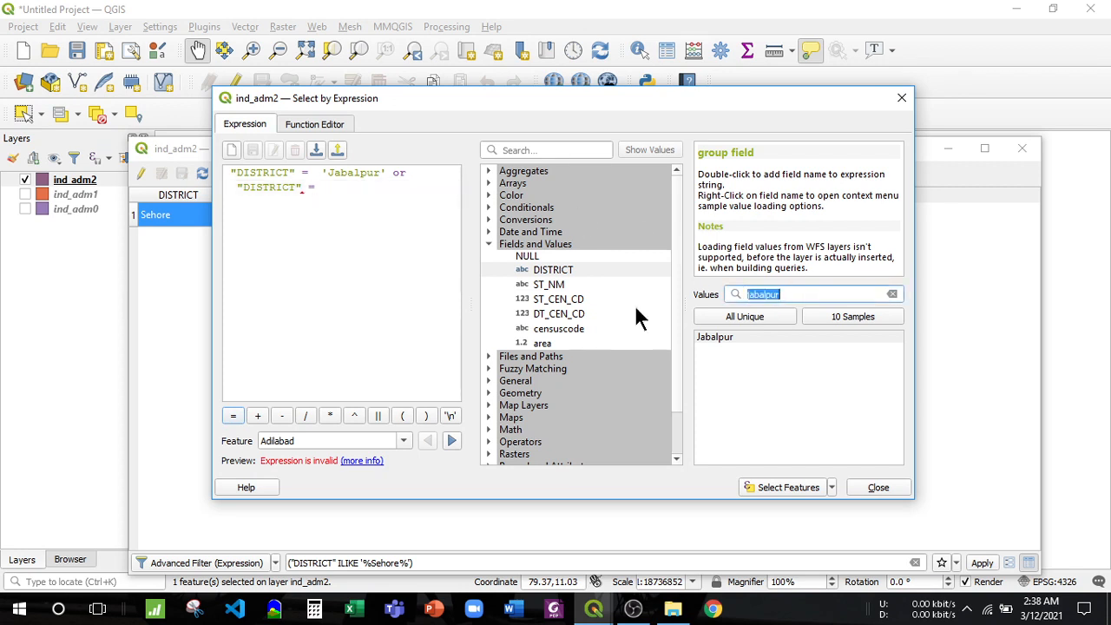
{"action": "type", "text": "bhopal"}
{"action": "left_click", "coordinate": [717, 338]}
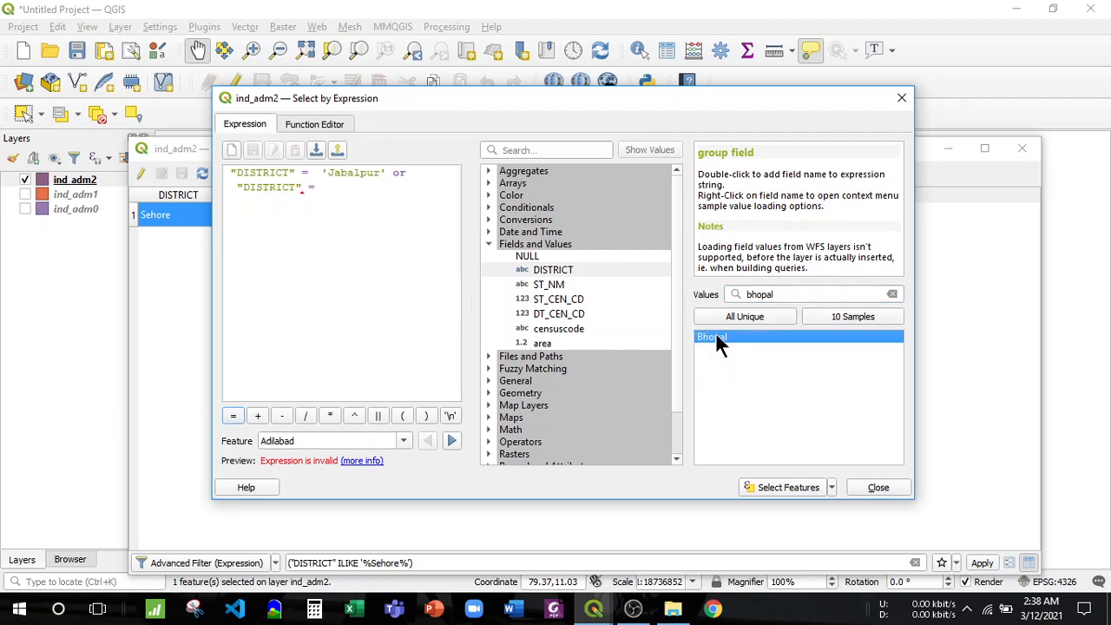
{"action": "double_click", "coordinate": [717, 339]}
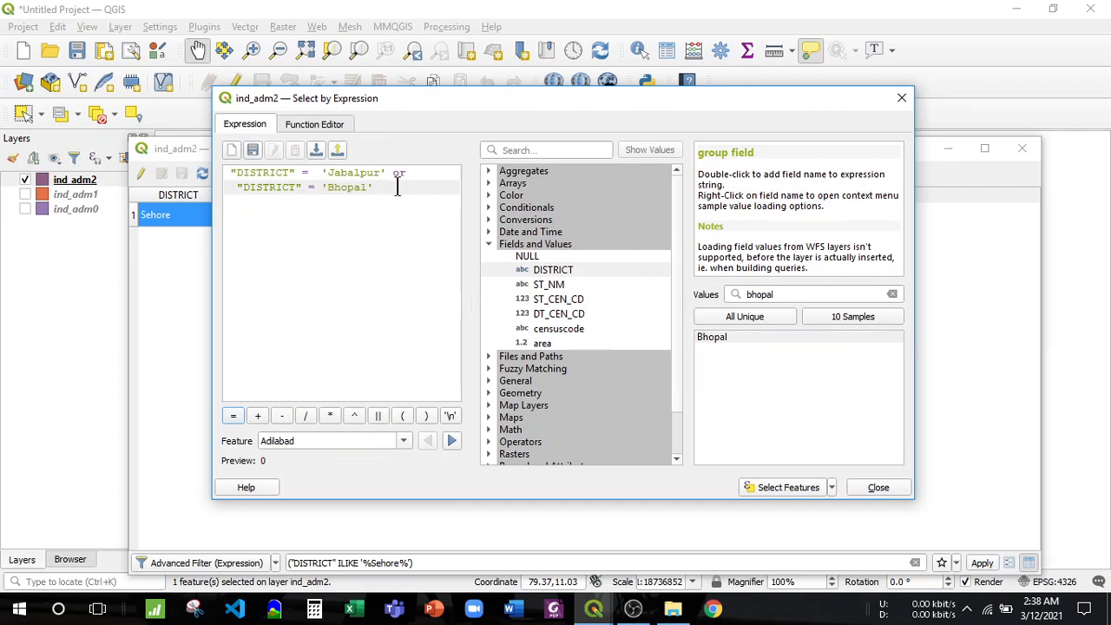
- Extend the expression with another or and the third condition "DISTRICT" = 'Indore'
{"action": "type", "text": "or"}
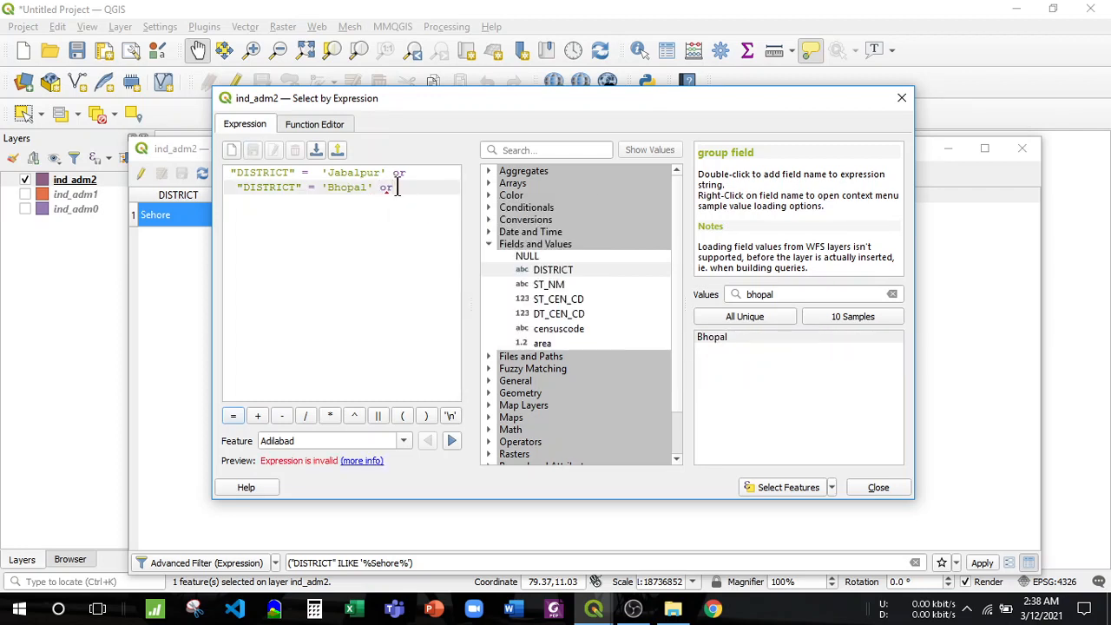
{"action": "key", "text": "Return"}
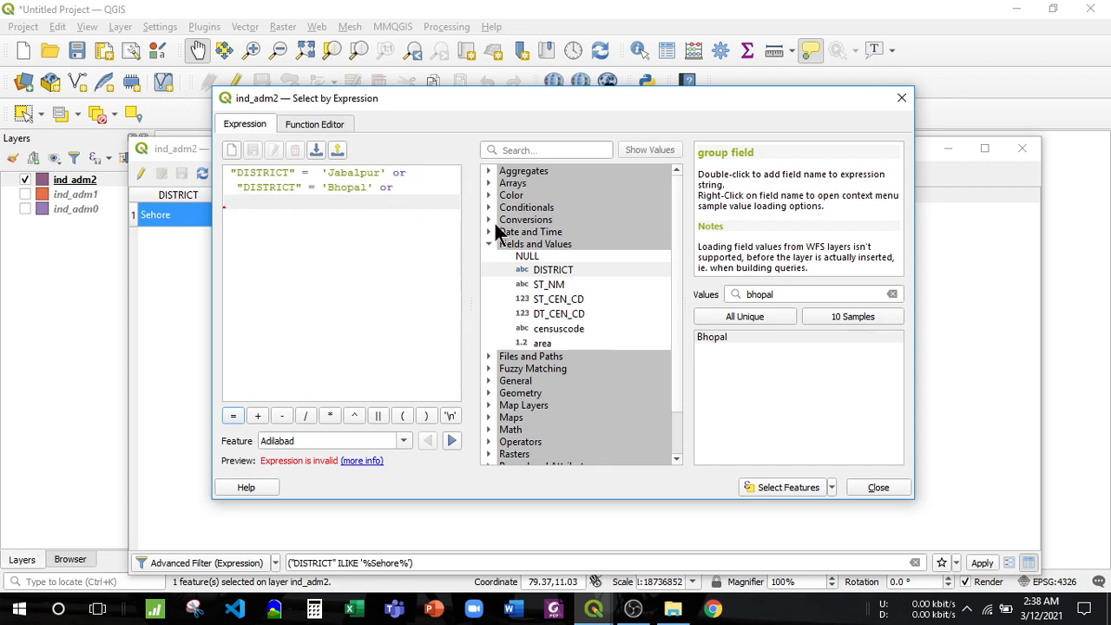
{"action": "left_click", "coordinate": [540, 272]}
{"action": "double_click", "coordinate": [539, 272]}
{"action": "type", "text": "="}
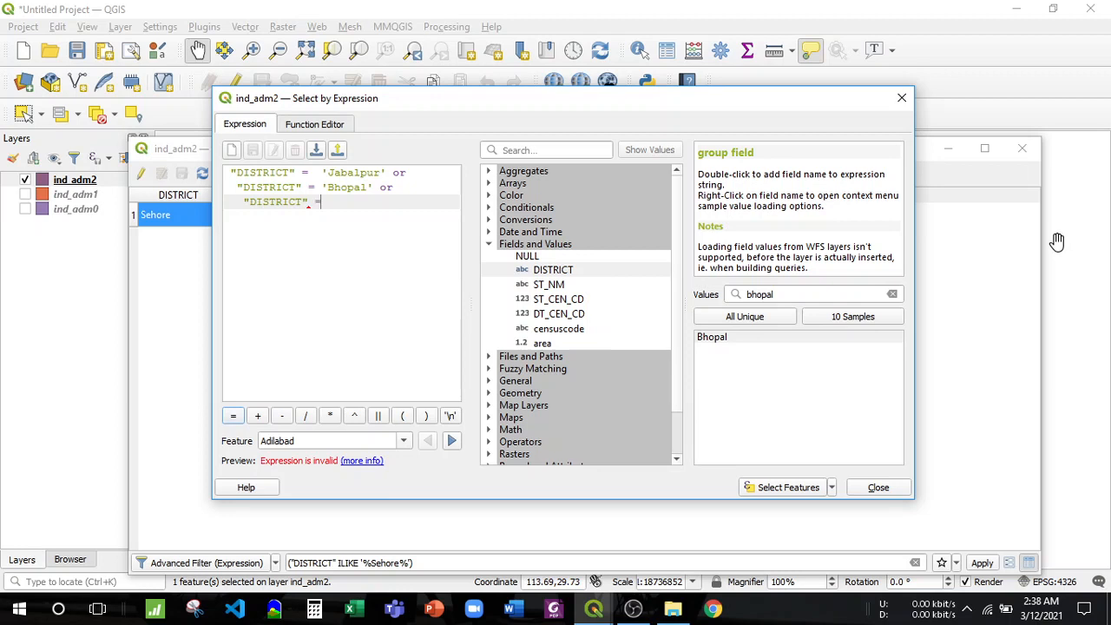
{"action": "left_click_drag", "start_coordinate": [781, 294], "coordinate": [706, 293]}
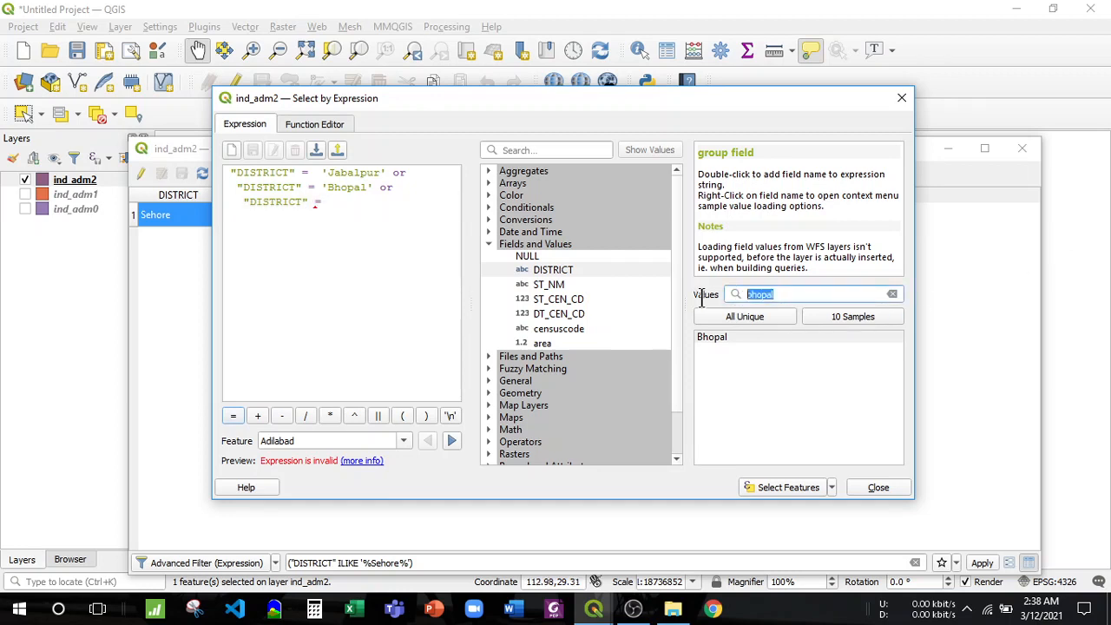
{"action": "type", "text": "indore"}
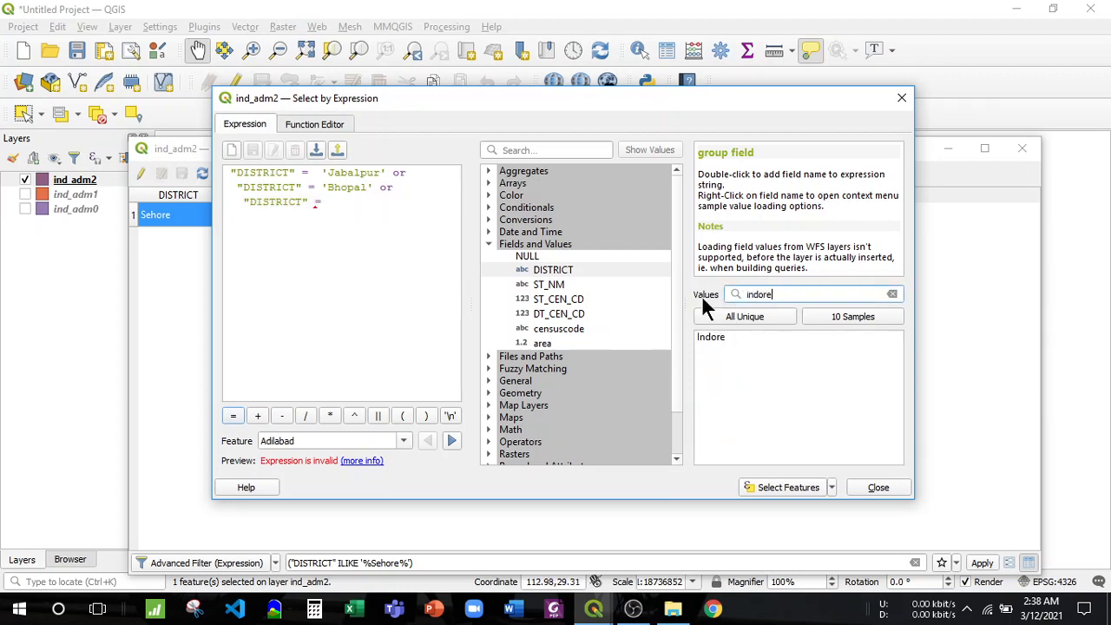
{"action": "double_click", "coordinate": [714, 337]}
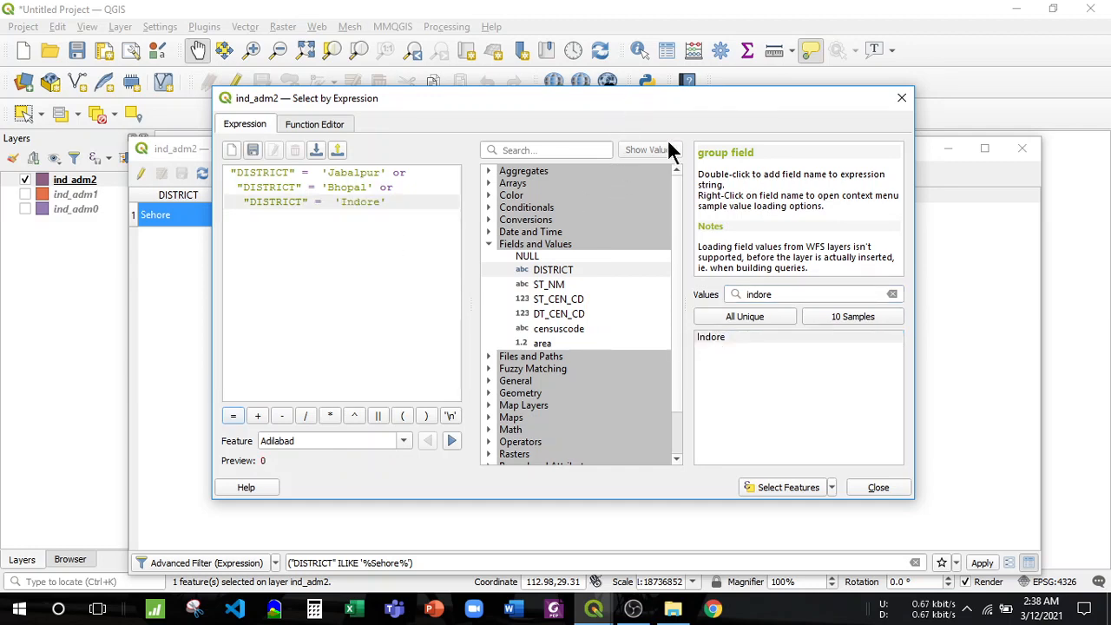
- Select the features matching the expression and check them on the map, closing the attribute table and the expression dialog
{"action": "left_click", "coordinate": [782, 487]}
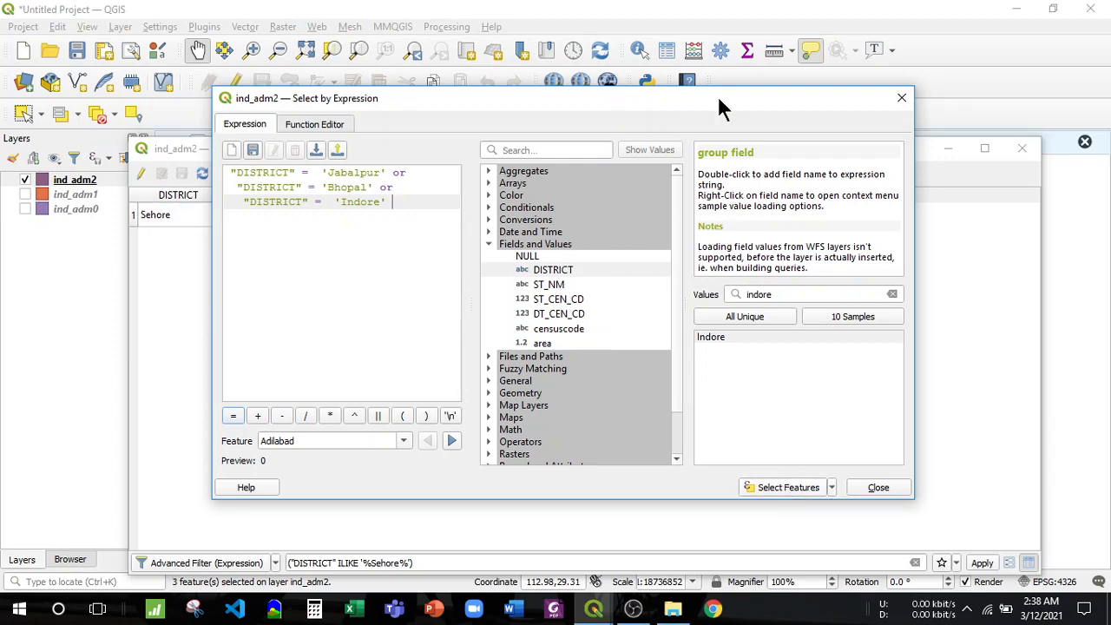
{"action": "left_click_drag", "start_coordinate": [719, 99], "coordinate": [707, 430]}
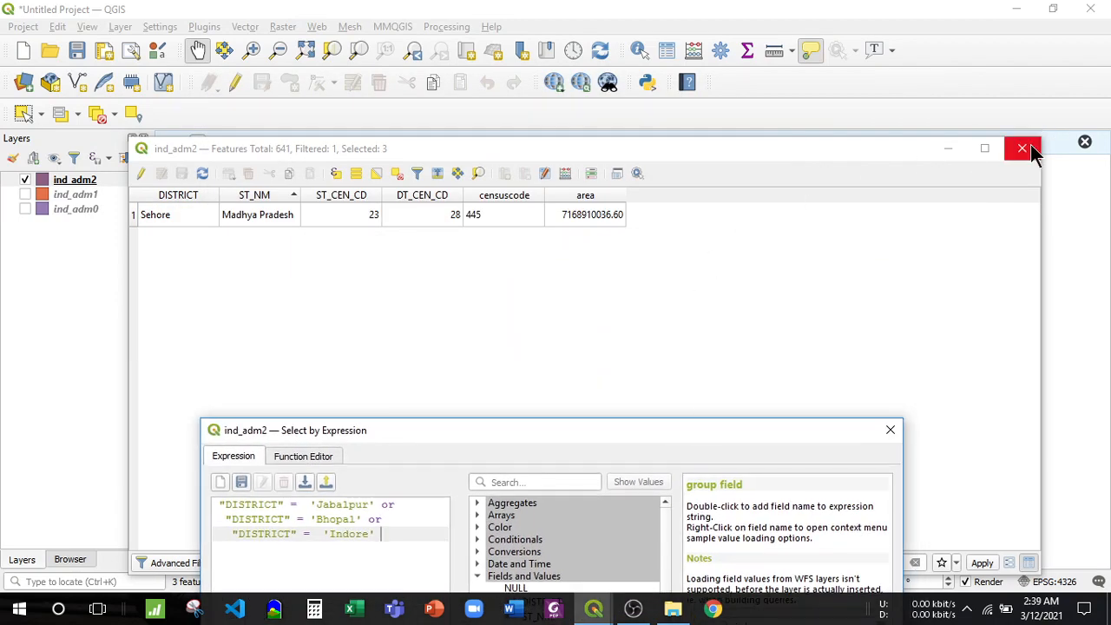
{"action": "left_click", "coordinate": [1030, 146]}
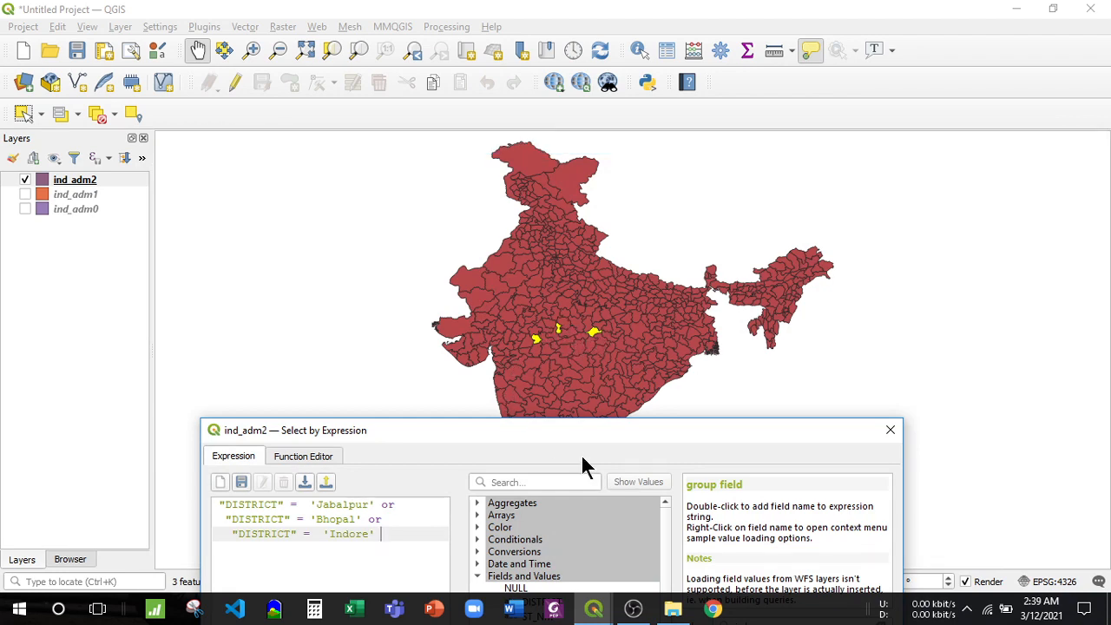
{"action": "left_click_drag", "start_coordinate": [574, 438], "coordinate": [581, 173]}
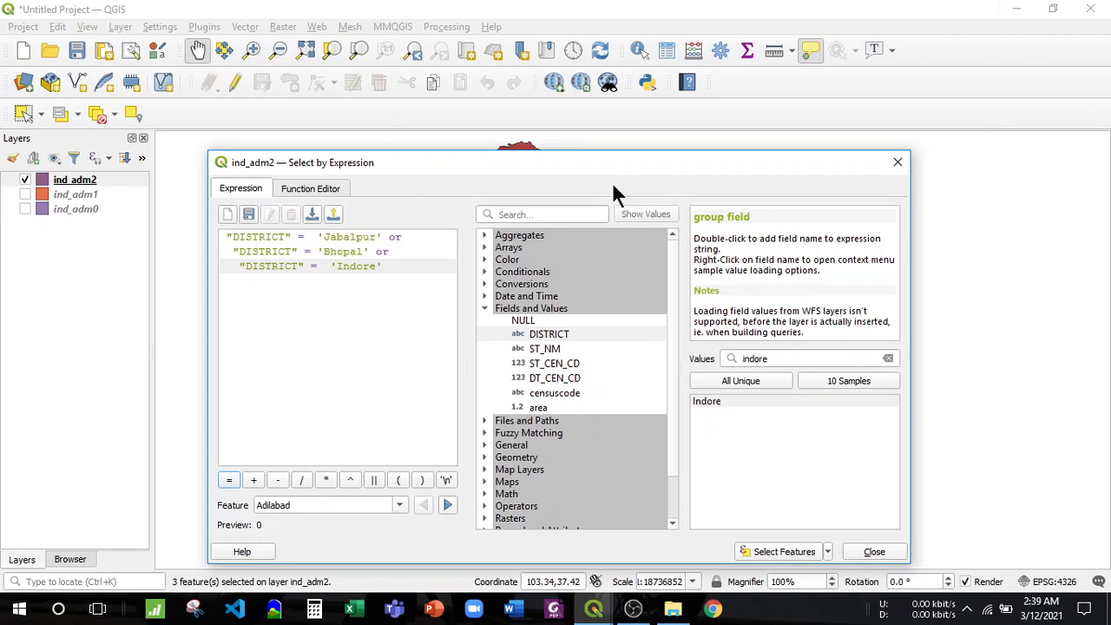
{"action": "mouse_move", "coordinate": [592, 171]}
{"action": "left_mouse_down"}
{"action": "mouse_move", "coordinate": [593, 372]}
{"action": "mouse_move", "coordinate": [593, 149]}
{"action": "left_mouse_up"}
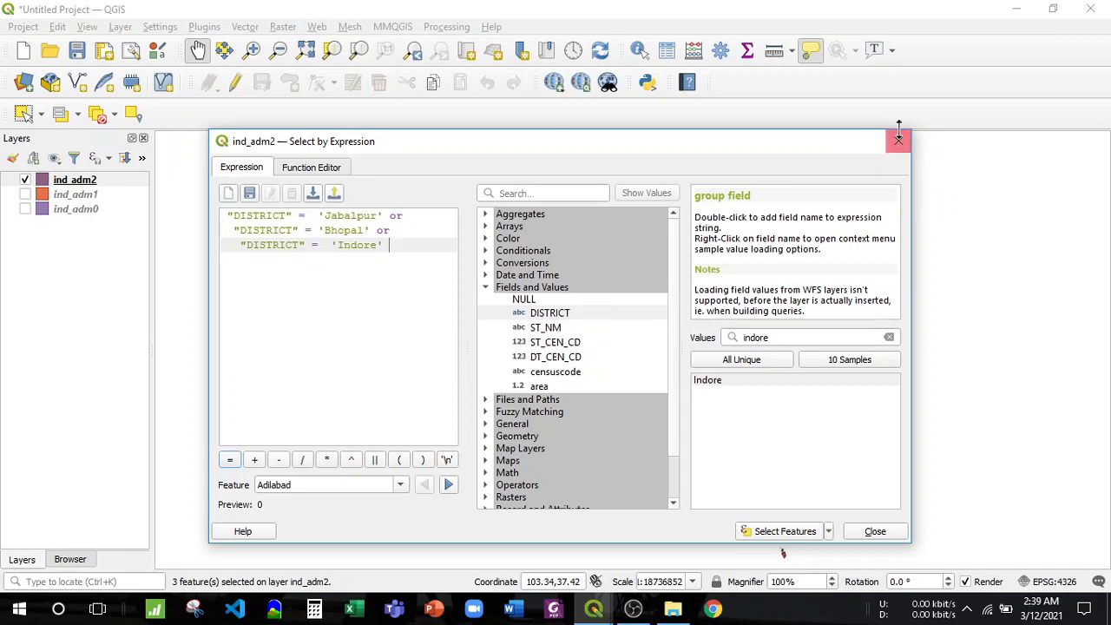
{"action": "left_click", "coordinate": [896, 147]}
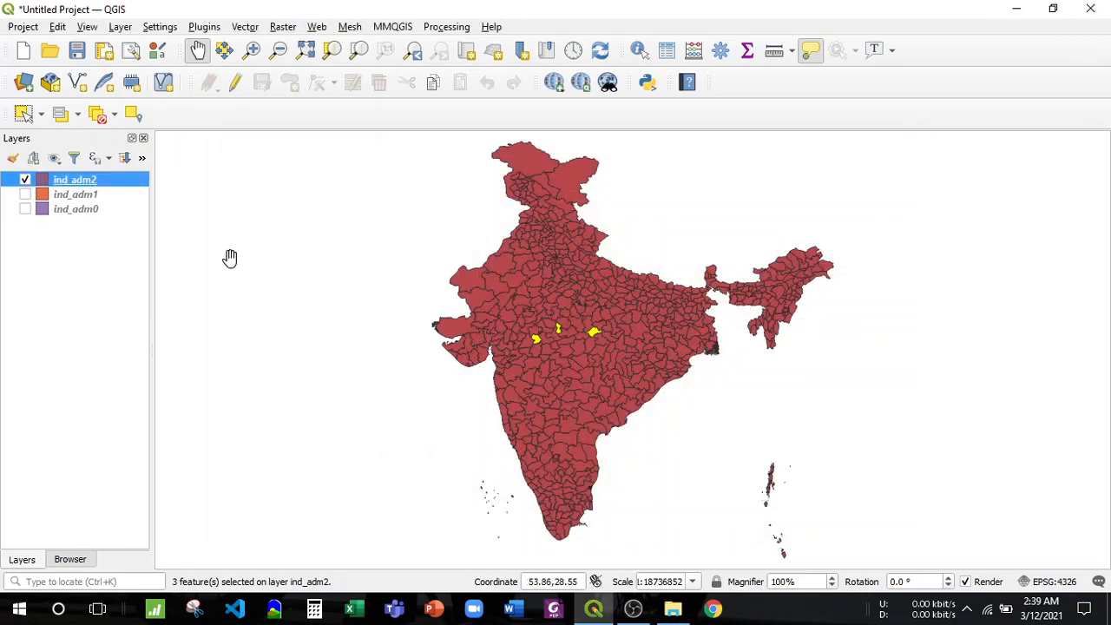
- Set up a feature export of the ind_adm2 layer in GeoPackage format with the file name sample
{"action": "left_click", "coordinate": [63, 293]}
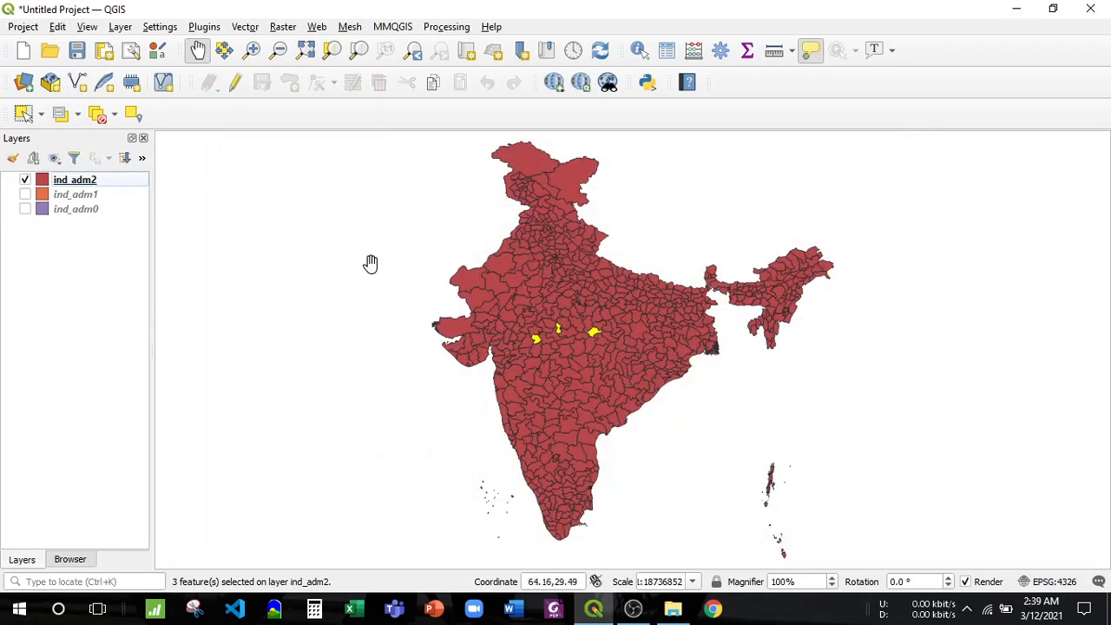
{"action": "right_click", "coordinate": [67, 178]}
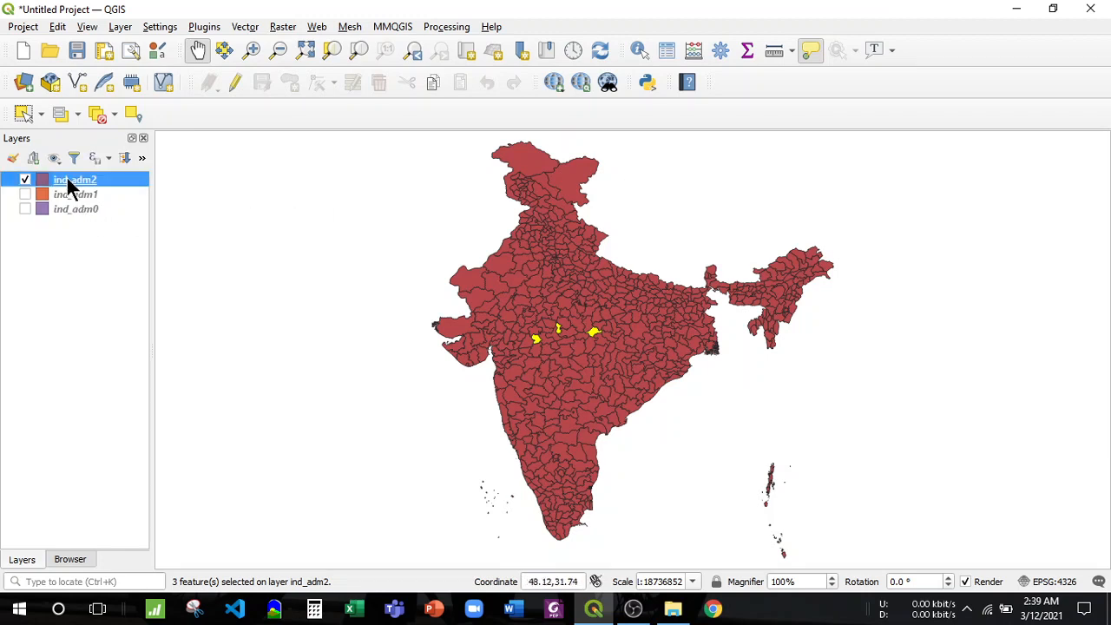
{"action": "mouse_move", "coordinate": [143, 477]}
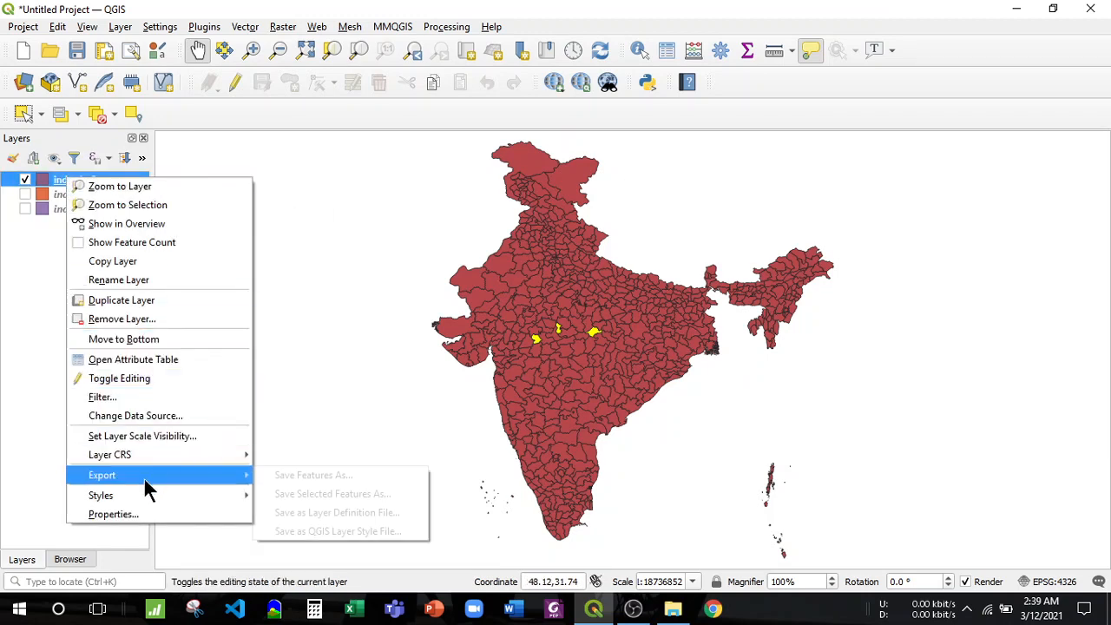
{"action": "left_click", "coordinate": [316, 483]}
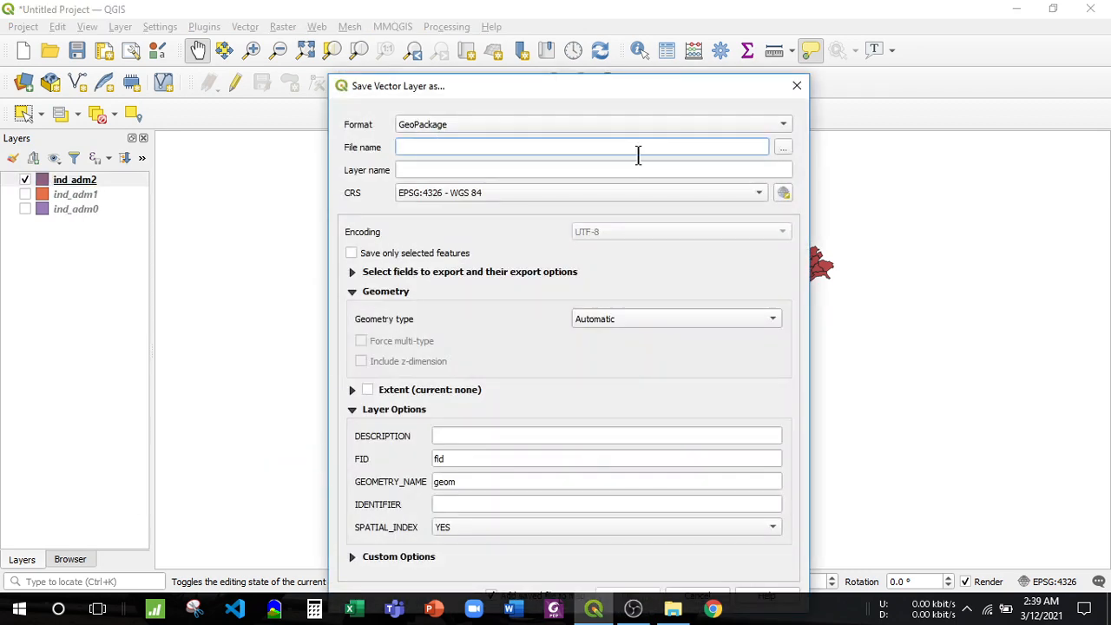
{"action": "type", "text": "sam"}
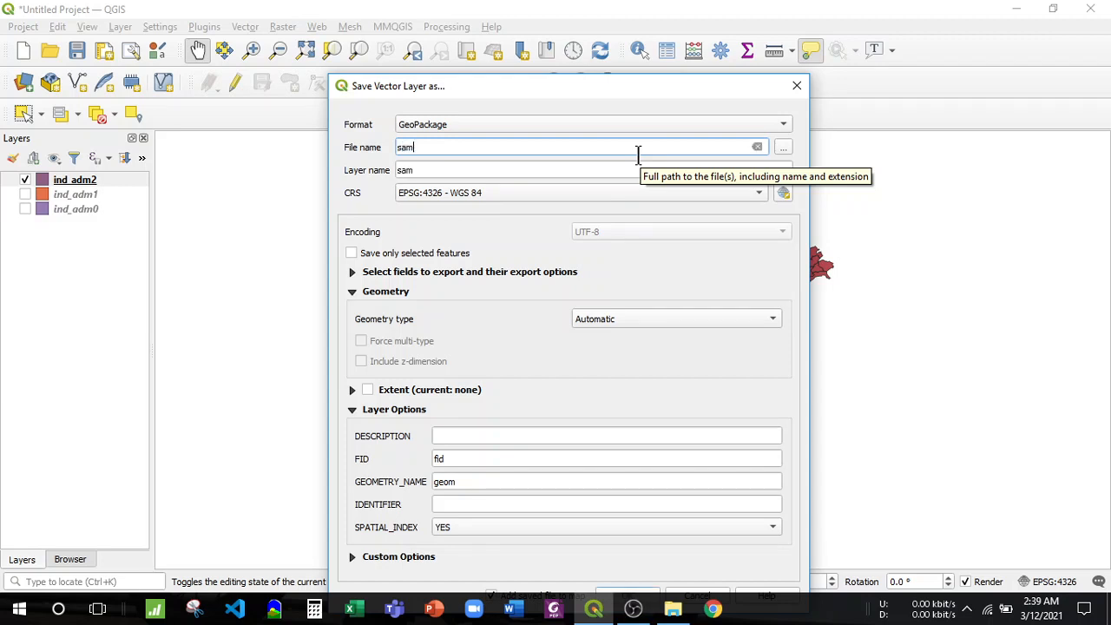
{"action": "type", "text": "ple"}
- Limit the export to the selected features only and save it, adding the file to the map
{"action": "left_click_drag", "start_coordinate": [573, 94], "coordinate": [569, 47]}
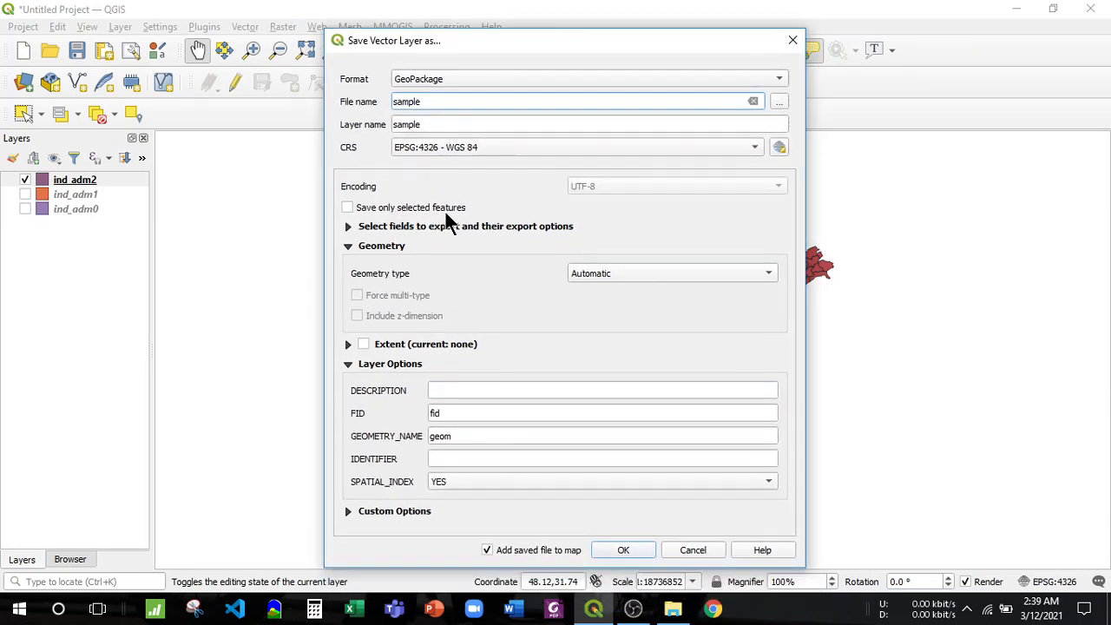
{"action": "left_click_drag", "start_coordinate": [571, 35], "coordinate": [223, 251]}
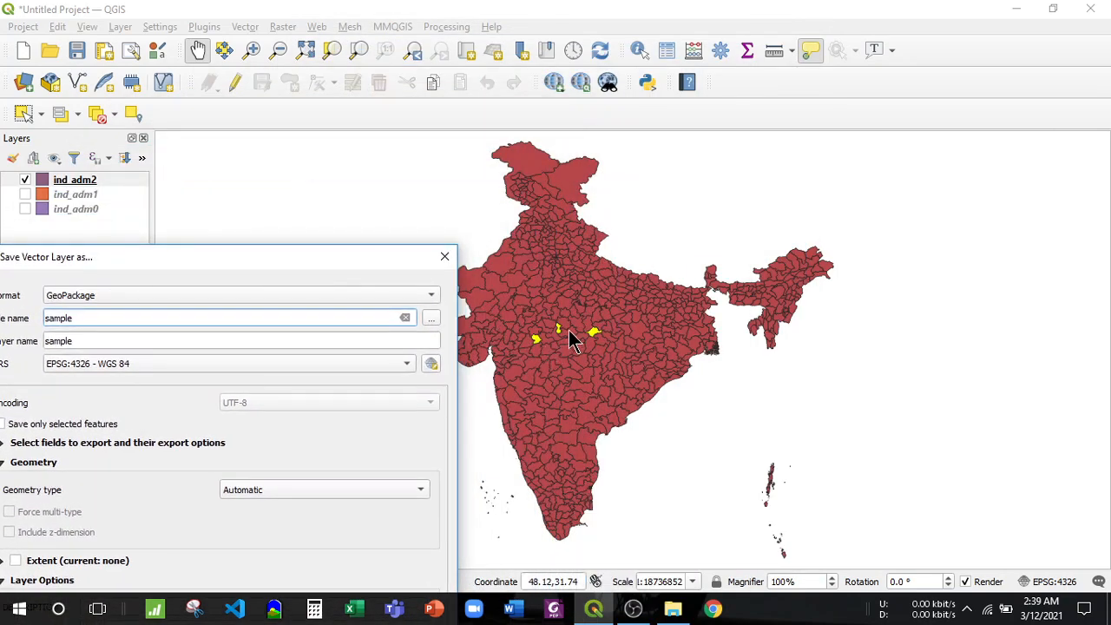
{"action": "left_click_drag", "start_coordinate": [260, 255], "coordinate": [564, 49]}
{"action": "left_click", "coordinate": [425, 210]}
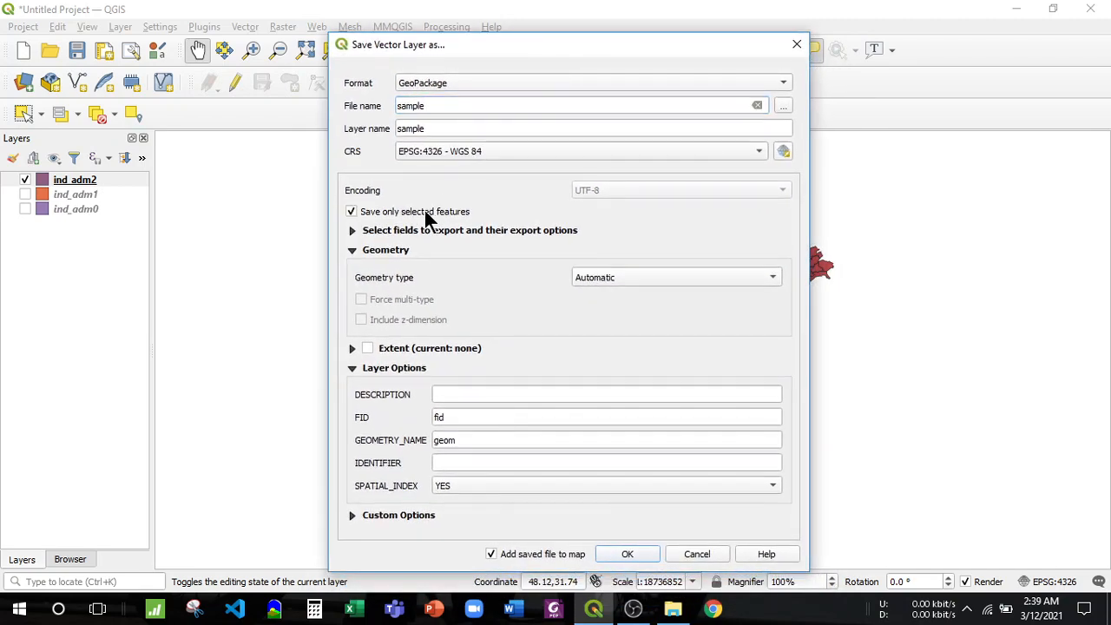
{"action": "left_click", "coordinate": [628, 555]}
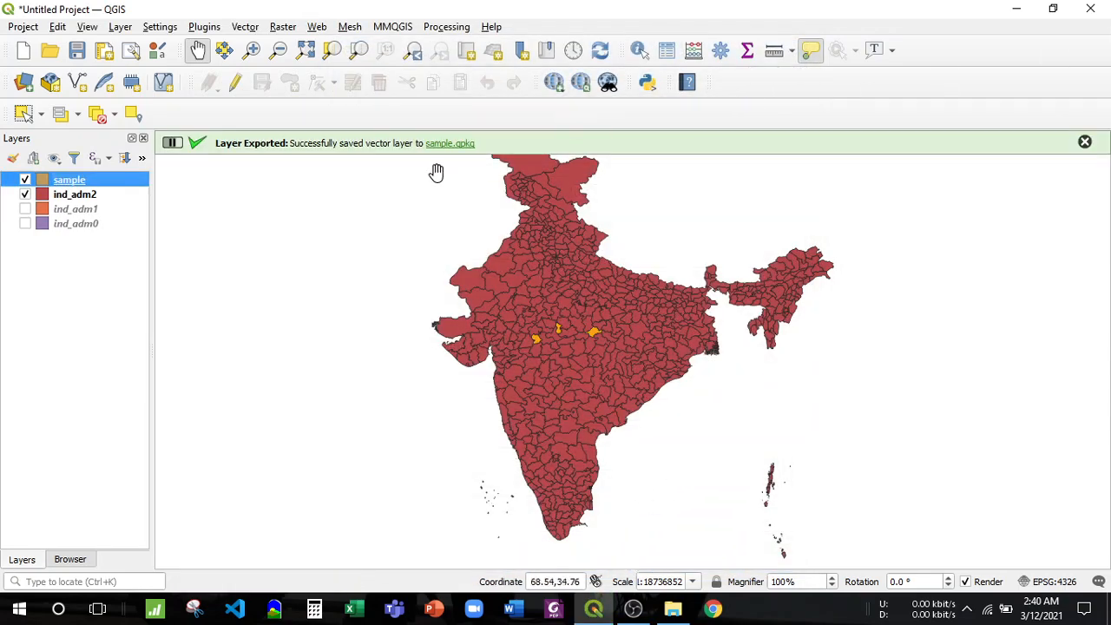
- Remove the sample layer from the project
{"action": "right_click", "coordinate": [73, 184]}
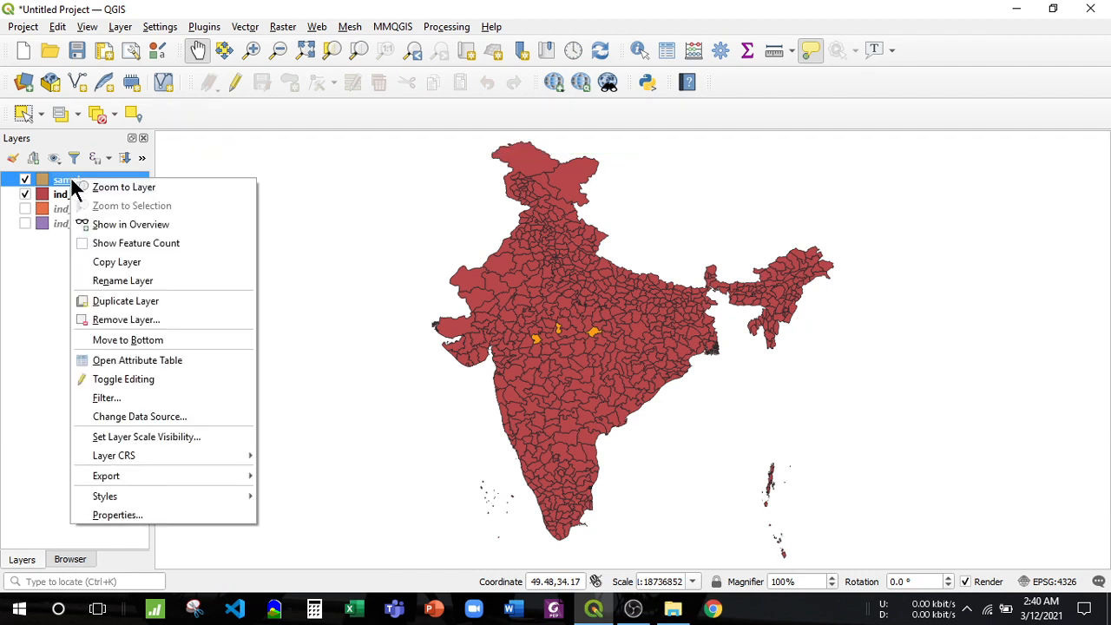
{"action": "left_click", "coordinate": [119, 319]}
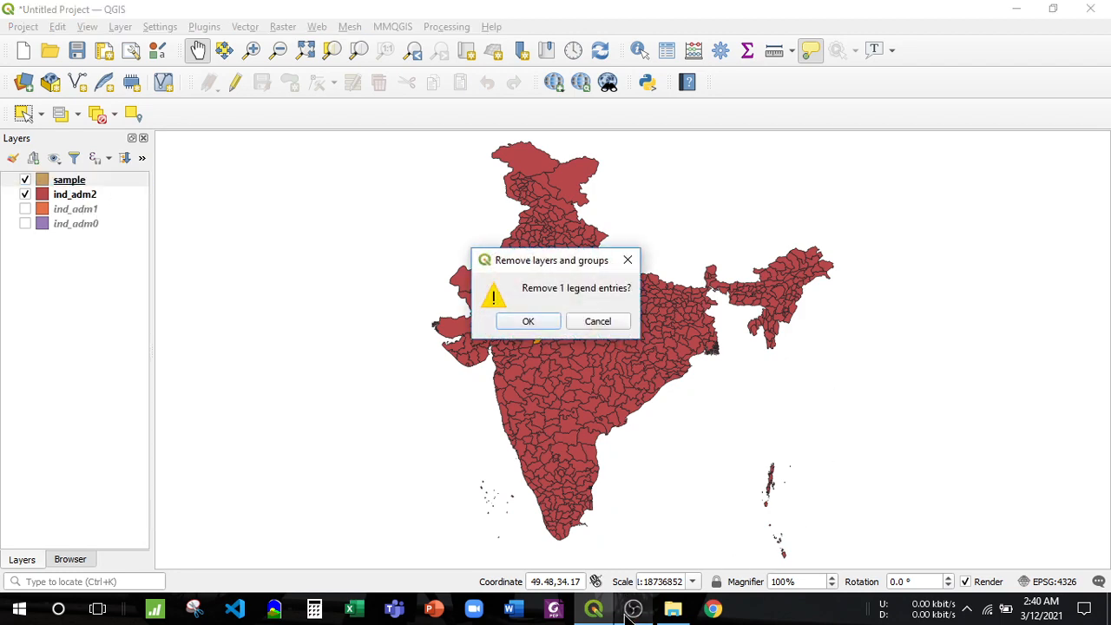
{"action": "left_click", "coordinate": [528, 321]}
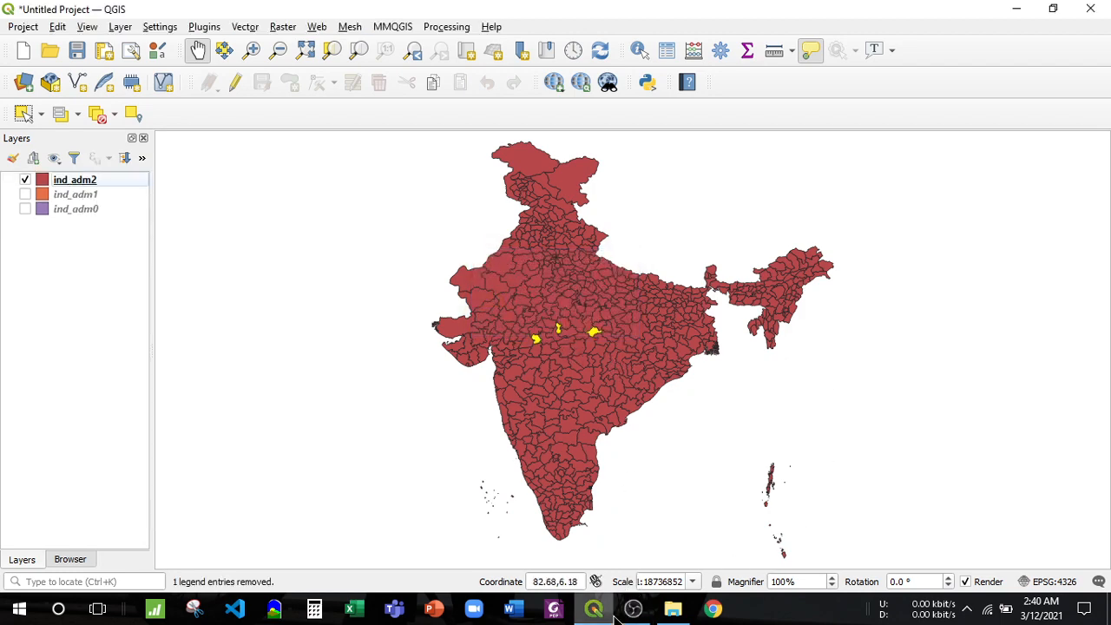
{"action": "left_click", "coordinate": [642, 611]}
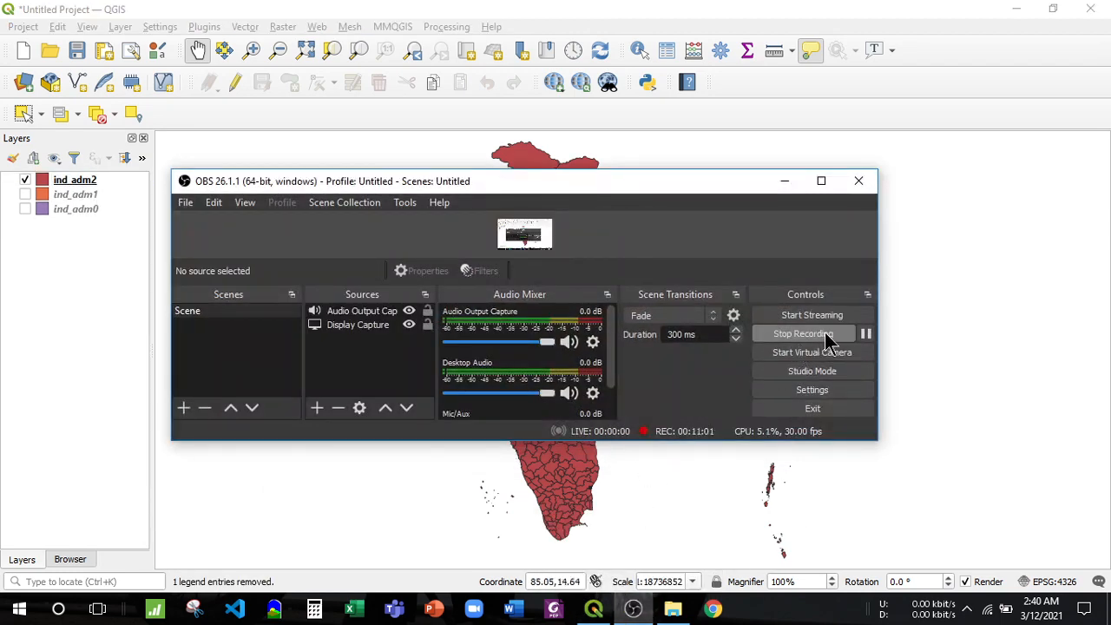
{"action": "left_click", "coordinate": [862, 333]}
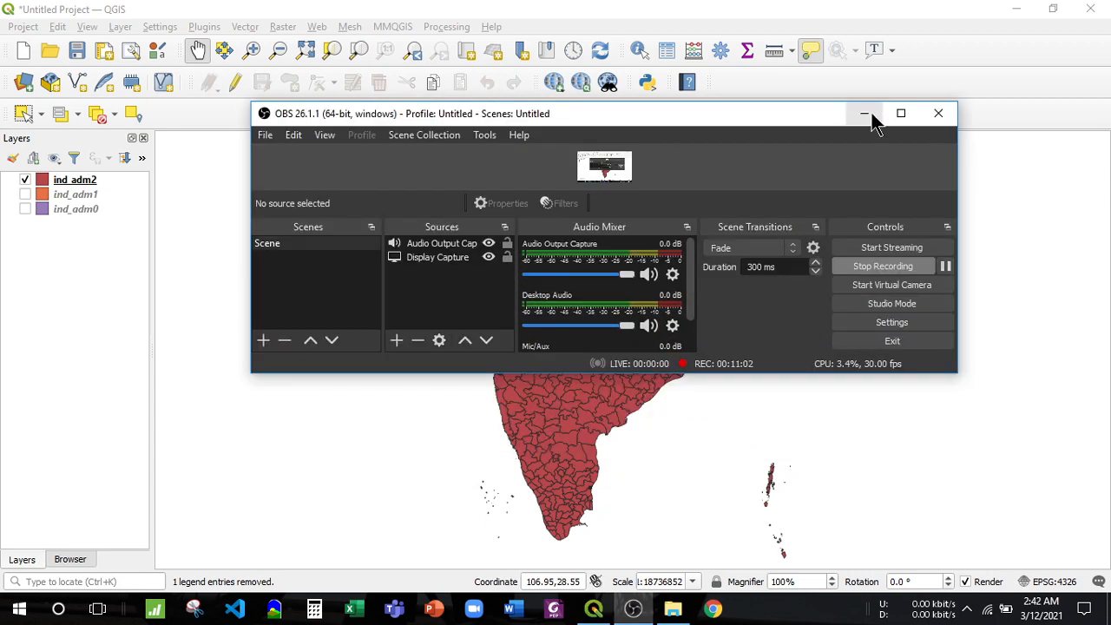
{"action": "left_click", "coordinate": [865, 114]}
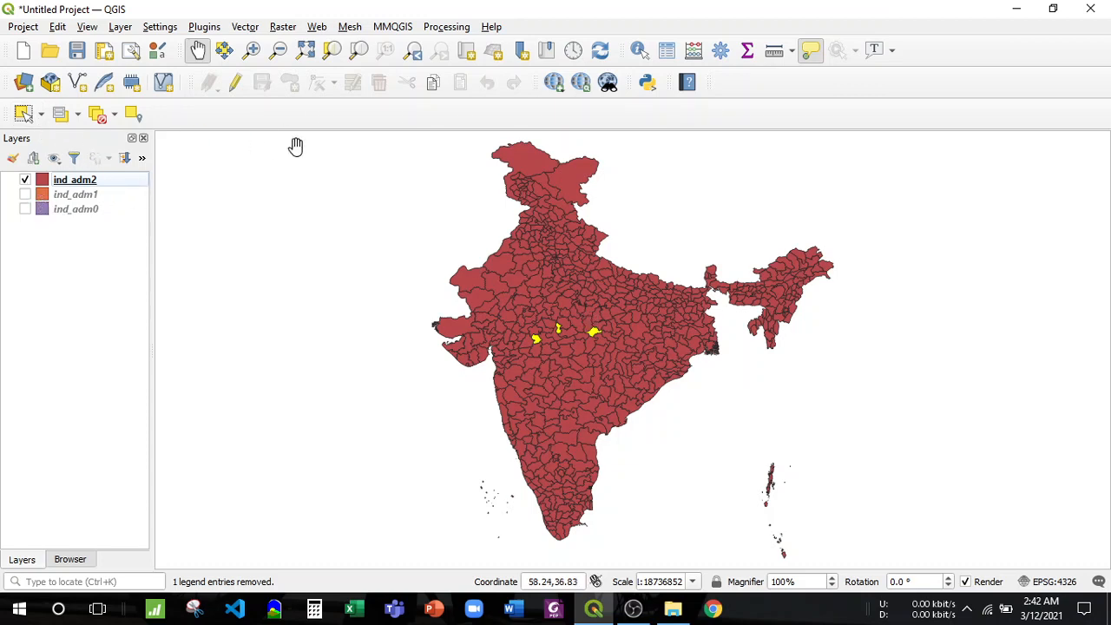
- Open the ind_adm2 attribute table and deselect all features
{"action": "right_click", "coordinate": [79, 180]}
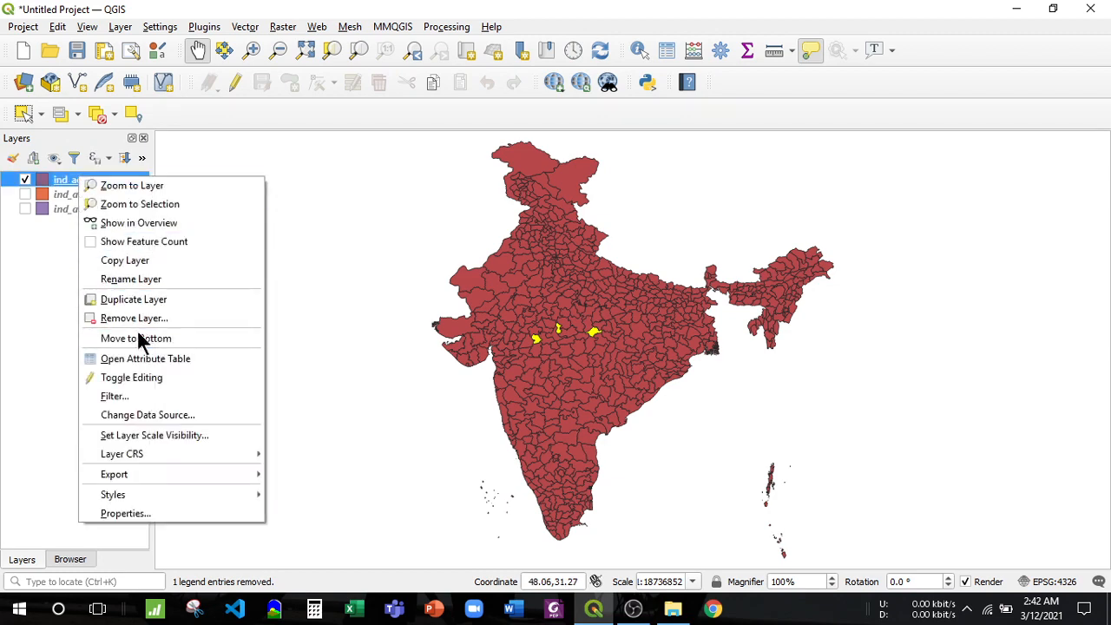
{"action": "left_click", "coordinate": [131, 359]}
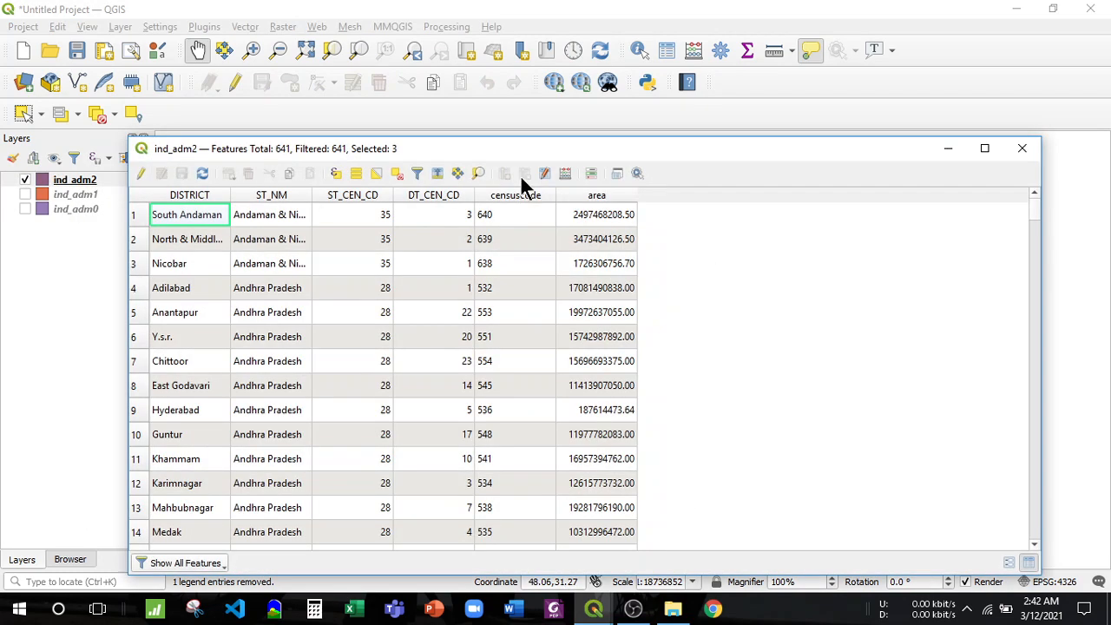
{"action": "left_click", "coordinate": [397, 173]}
{"action": "left_click_drag", "start_coordinate": [541, 152], "coordinate": [521, 87]}
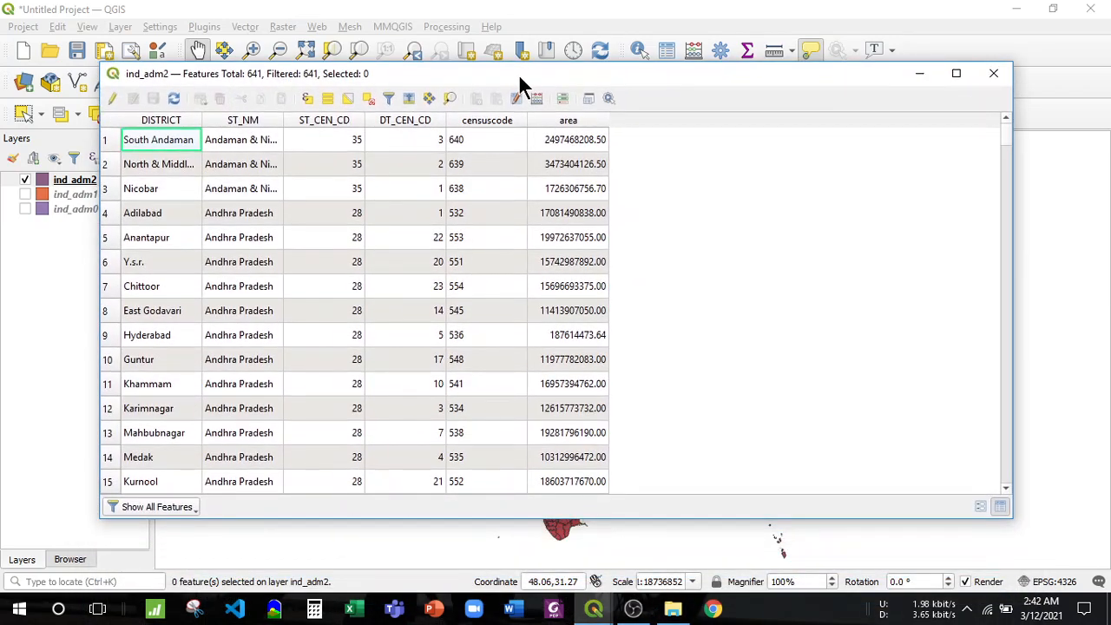
- Sort the table by ST_NM, select the Jabalpur district row in Madhya Pradesh, and close the attribute table
{"action": "left_click", "coordinate": [266, 118]}
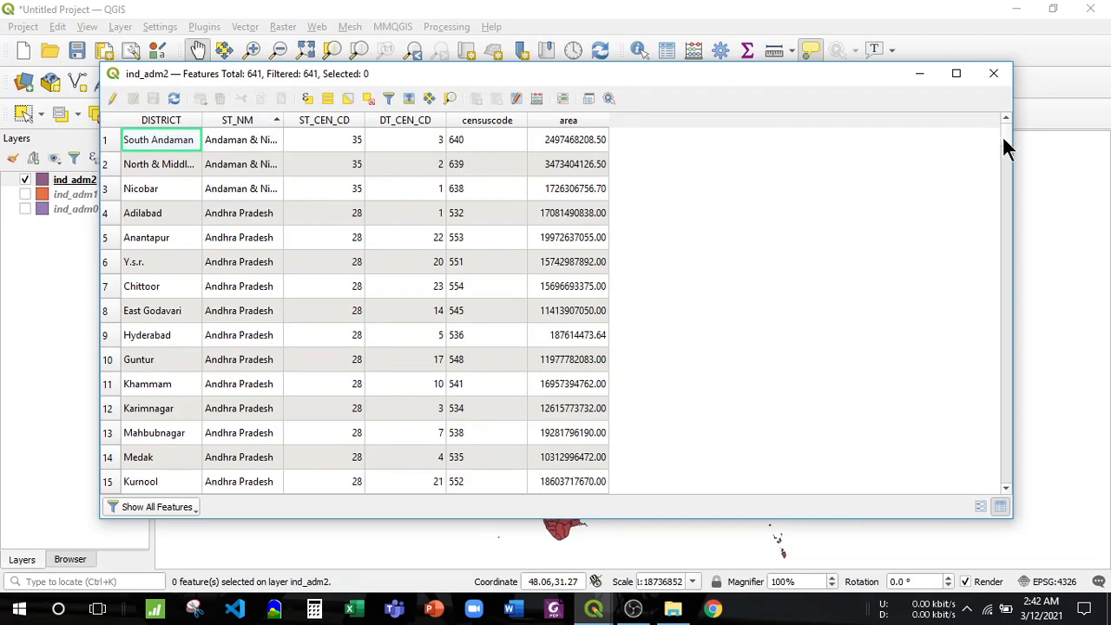
{"action": "left_click_drag", "start_coordinate": [1009, 155], "coordinate": [1014, 316]}
{"action": "scroll", "coordinate": [219, 369], "scroll_direction": "down", "scroll_amount": 5}
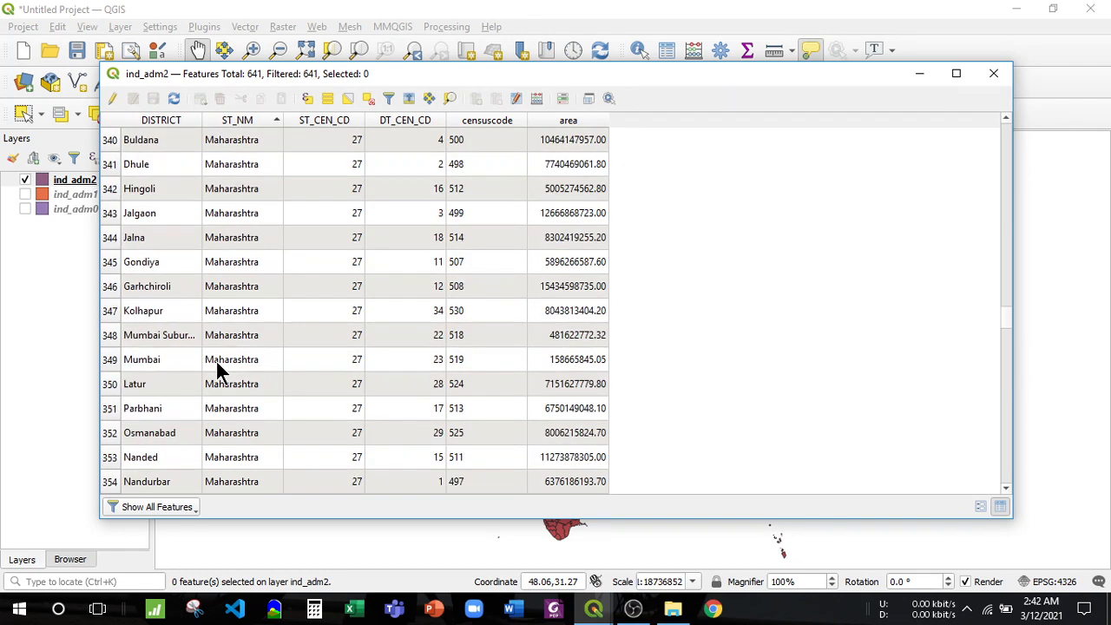
{"action": "scroll", "coordinate": [219, 369], "scroll_direction": "down", "scroll_amount": 6}
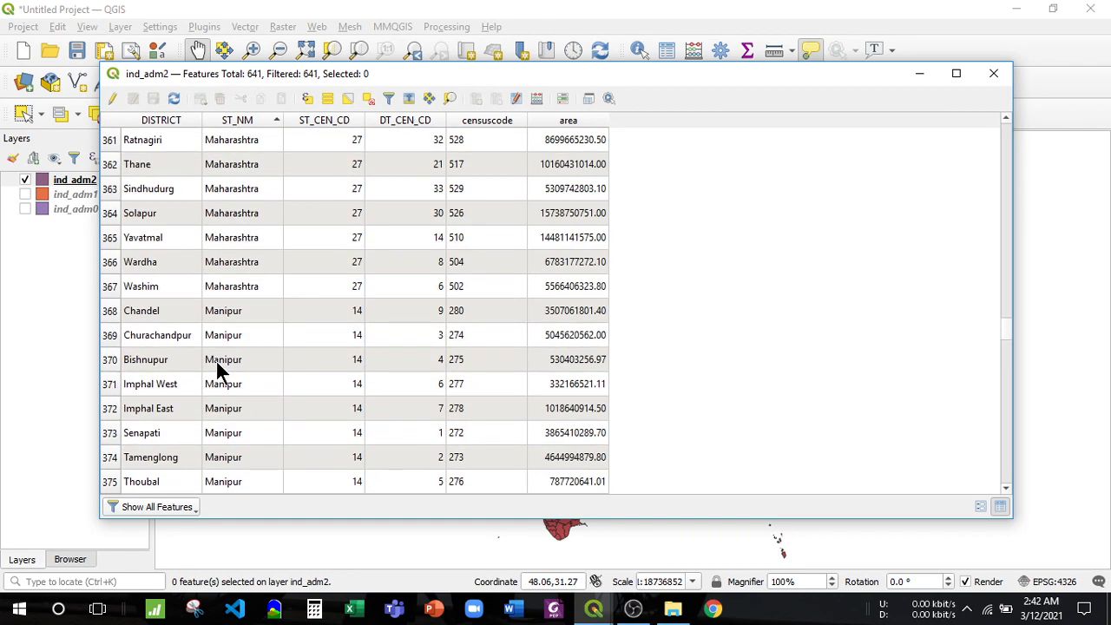
{"action": "scroll", "coordinate": [219, 369], "scroll_direction": "up", "scroll_amount": 11}
{"action": "scroll", "coordinate": [179, 365], "scroll_direction": "up", "scroll_amount": 1}
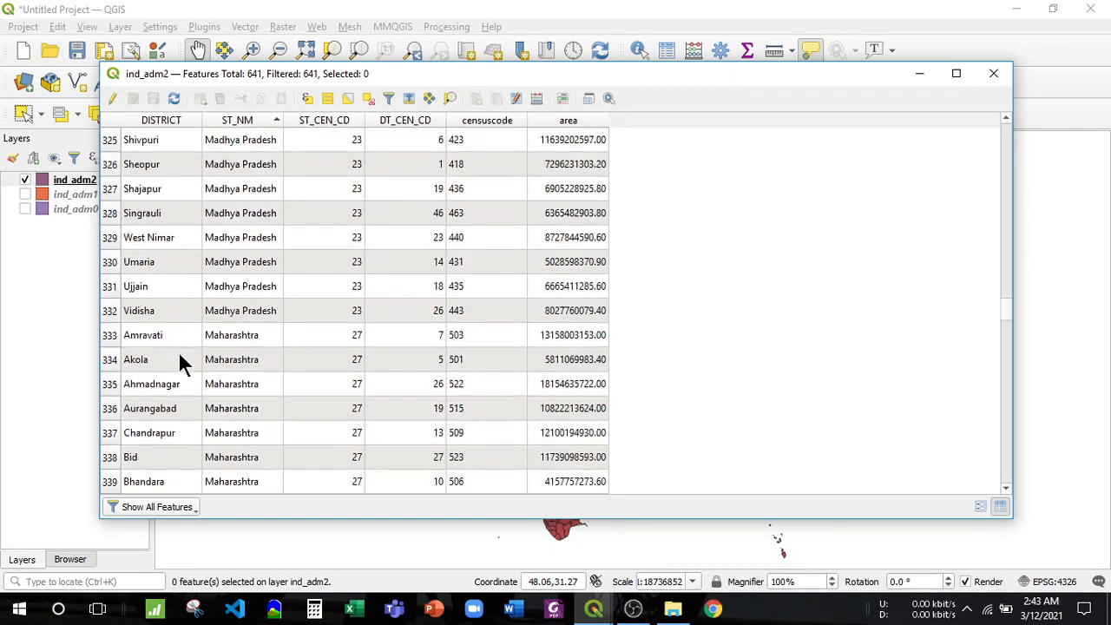
{"action": "scroll", "coordinate": [179, 355], "scroll_direction": "up", "scroll_amount": 9}
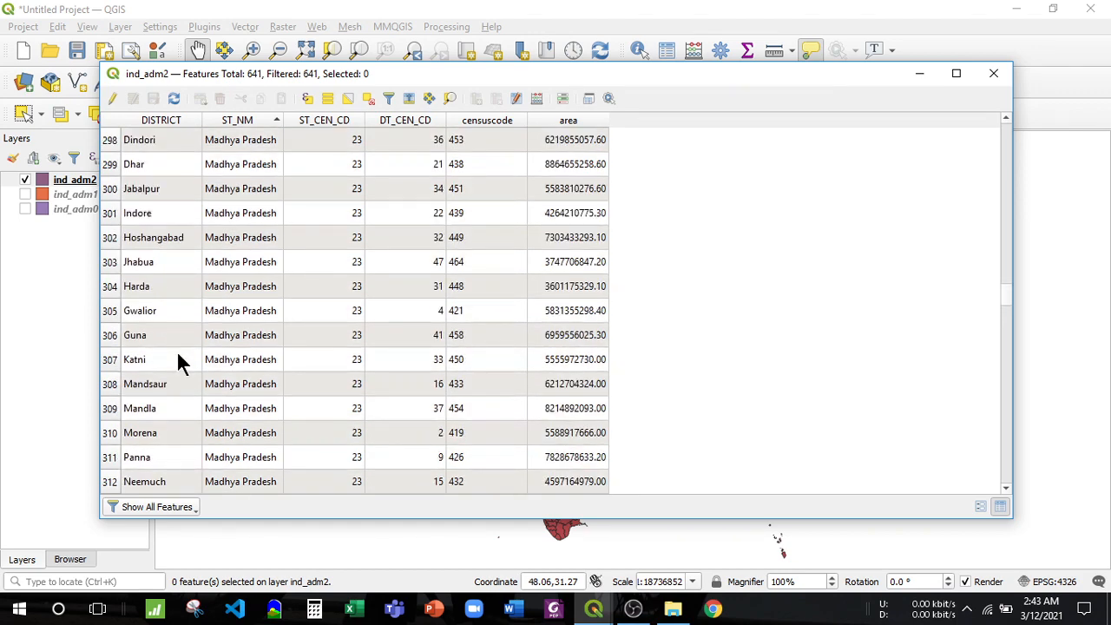
{"action": "left_click", "coordinate": [110, 193]}
{"action": "left_click_drag", "start_coordinate": [694, 88], "coordinate": [633, 181]}
{"action": "left_click", "coordinate": [933, 162]}
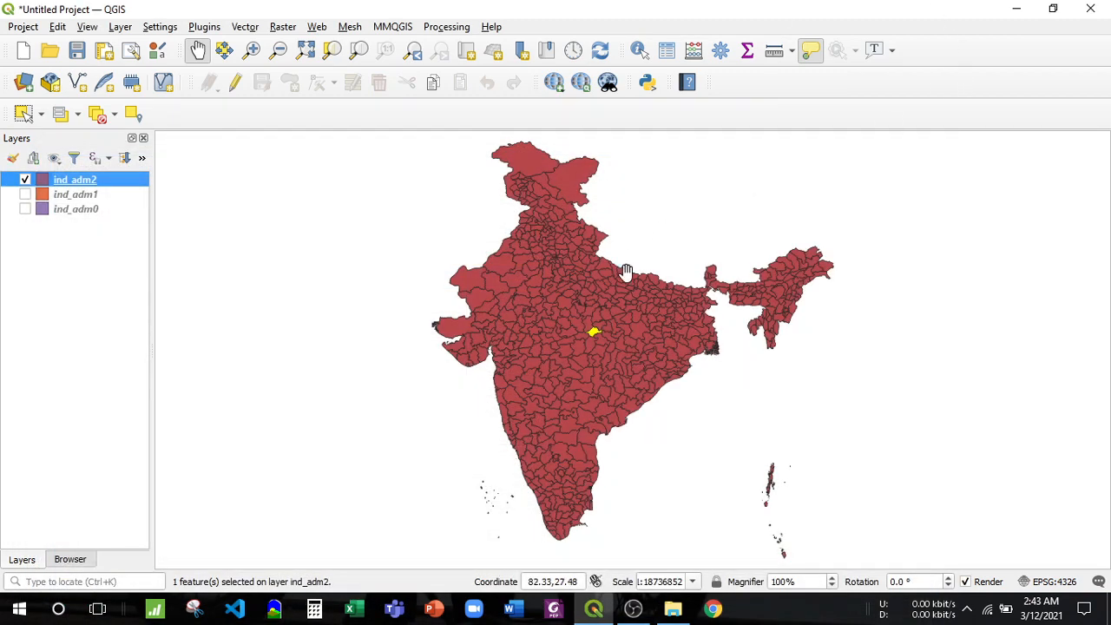
{"action": "mouse_move", "coordinate": [626, 272]}
{"action": "mouse_move", "coordinate": [595, 335]}
- Clip ind_adm2 using only the selected feature of ind_adm2 as overlay, output to a temporary layer, and close the Clip dialog
{"action": "left_click", "coordinate": [246, 27]}
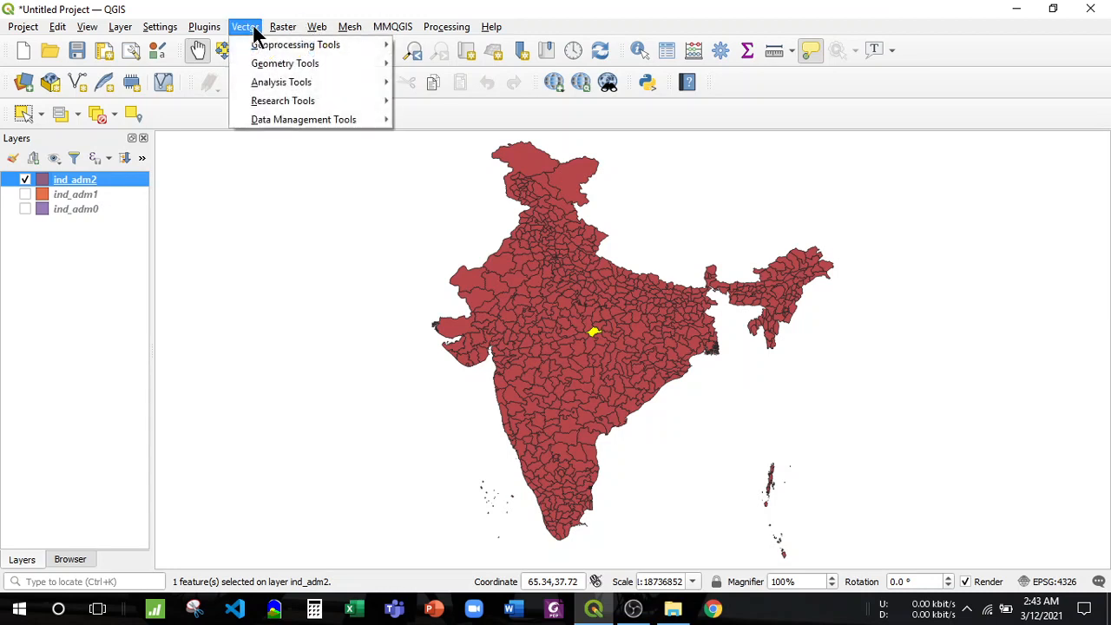
{"action": "mouse_move", "coordinate": [265, 46]}
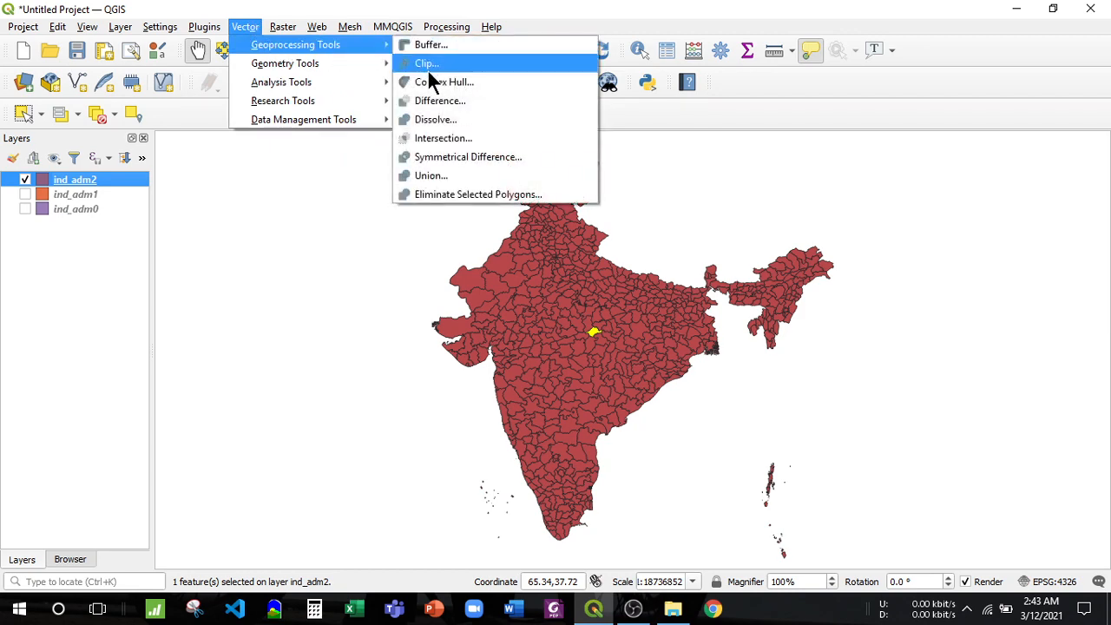
{"action": "left_click", "coordinate": [426, 68]}
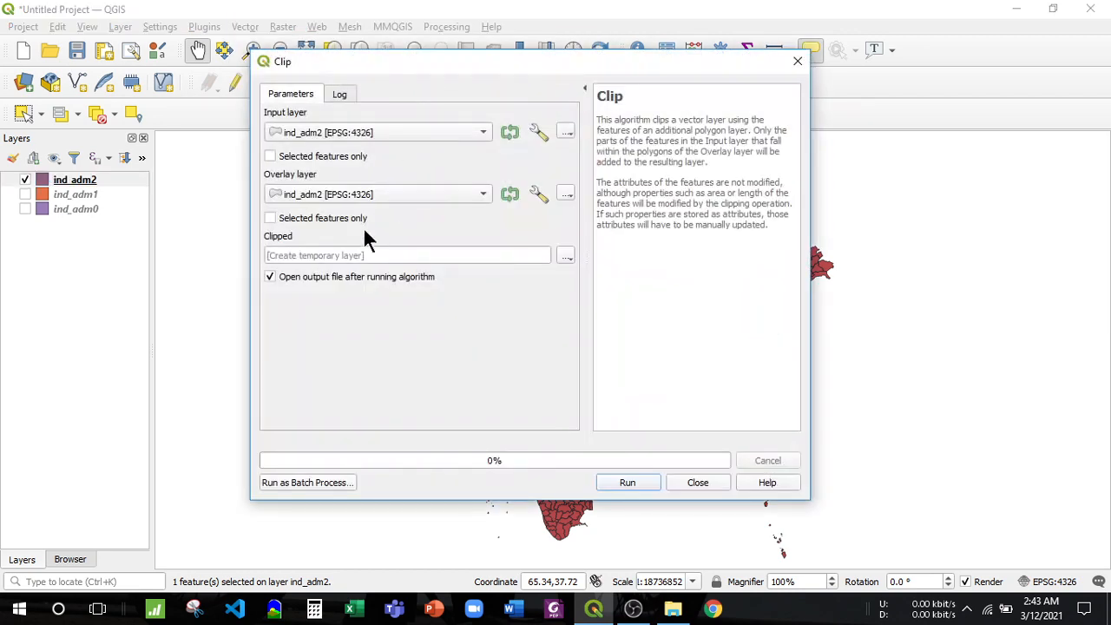
{"action": "left_click", "coordinate": [320, 255]}
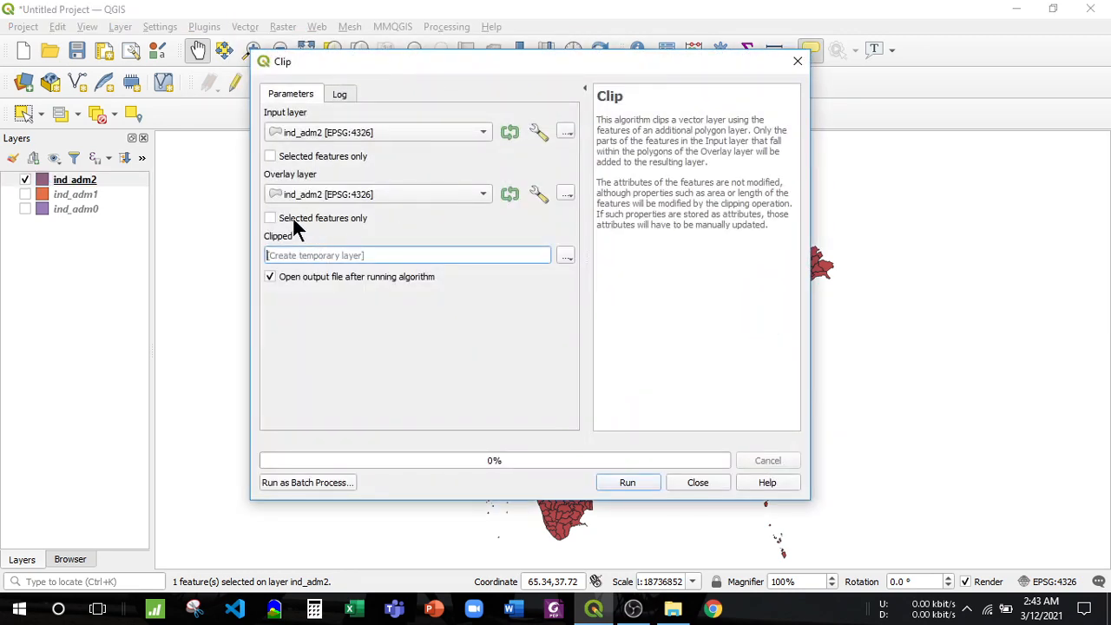
{"action": "left_click", "coordinate": [299, 218]}
{"action": "left_click", "coordinate": [642, 479]}
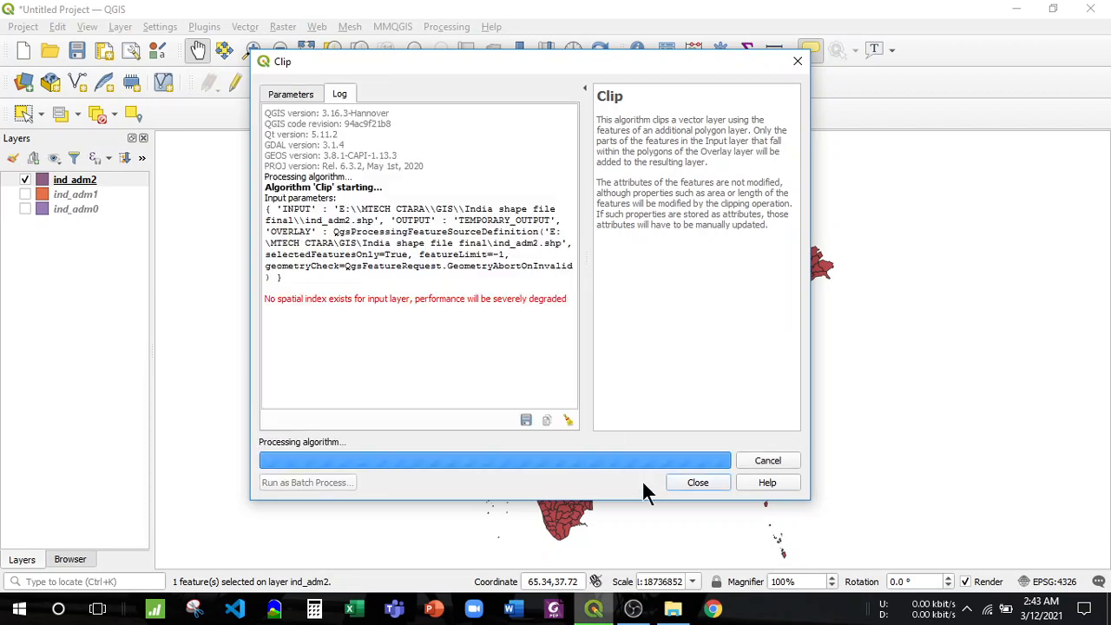
{"action": "left_click", "coordinate": [687, 485]}
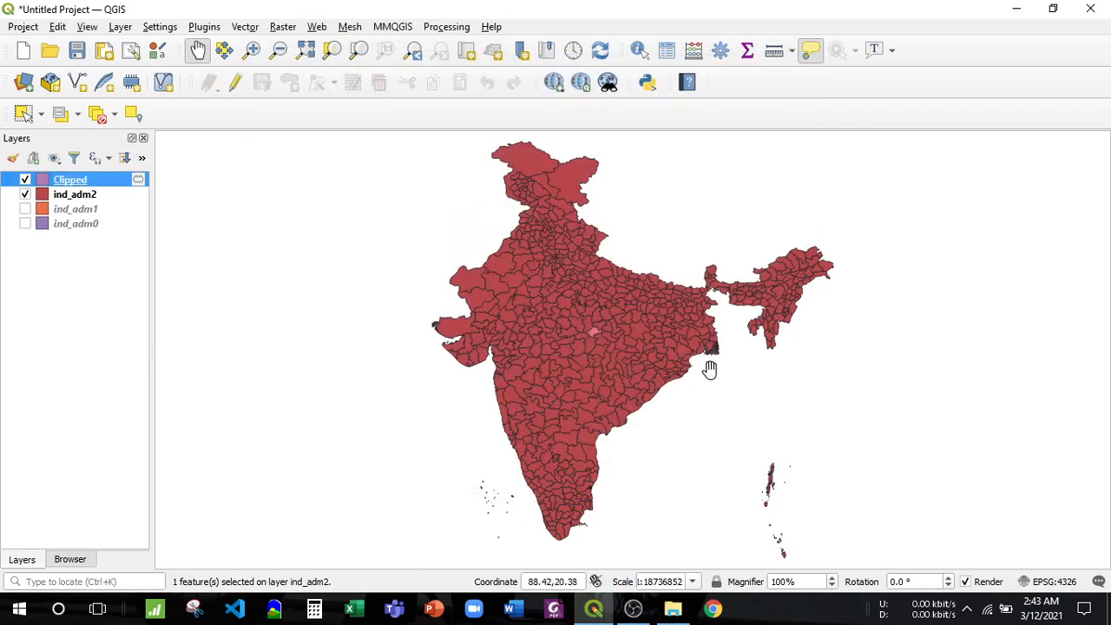
- Make the ind_adm1 layer visible and move it above ind_adm2, directly below the Clipped layer
{"action": "left_click", "coordinate": [69, 302]}
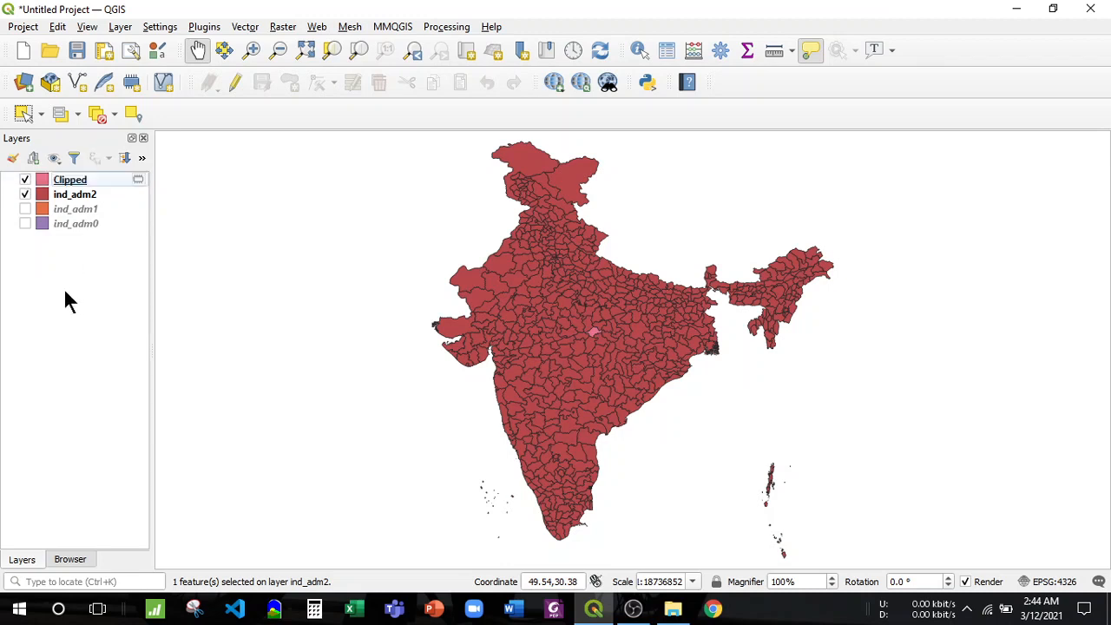
{"action": "left_click", "coordinate": [25, 209]}
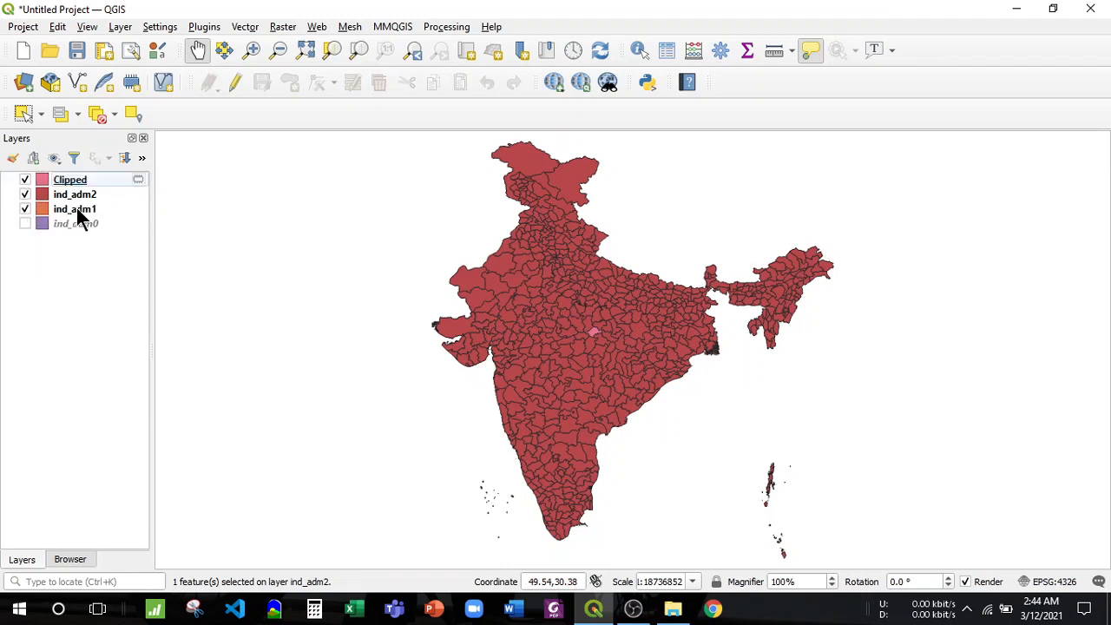
{"action": "left_click_drag", "start_coordinate": [77, 207], "coordinate": [77, 190]}
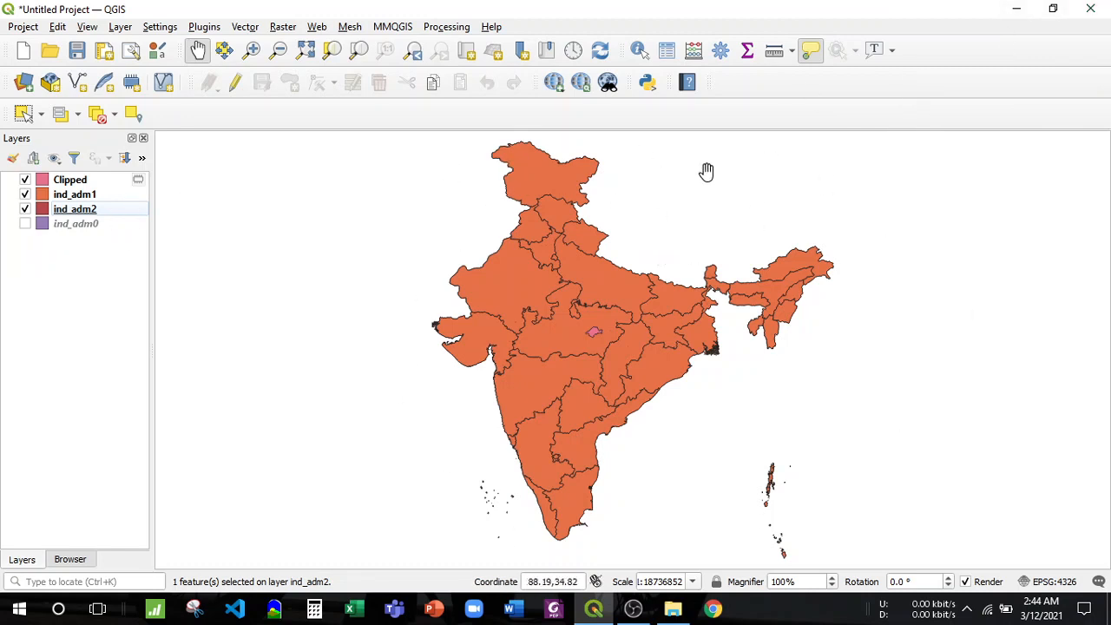
- Change the ind_adm1 layer's fill color to light blue and apply the new symbology
{"action": "right_click", "coordinate": [84, 199]}
{"action": "key", "text": "Escape"}
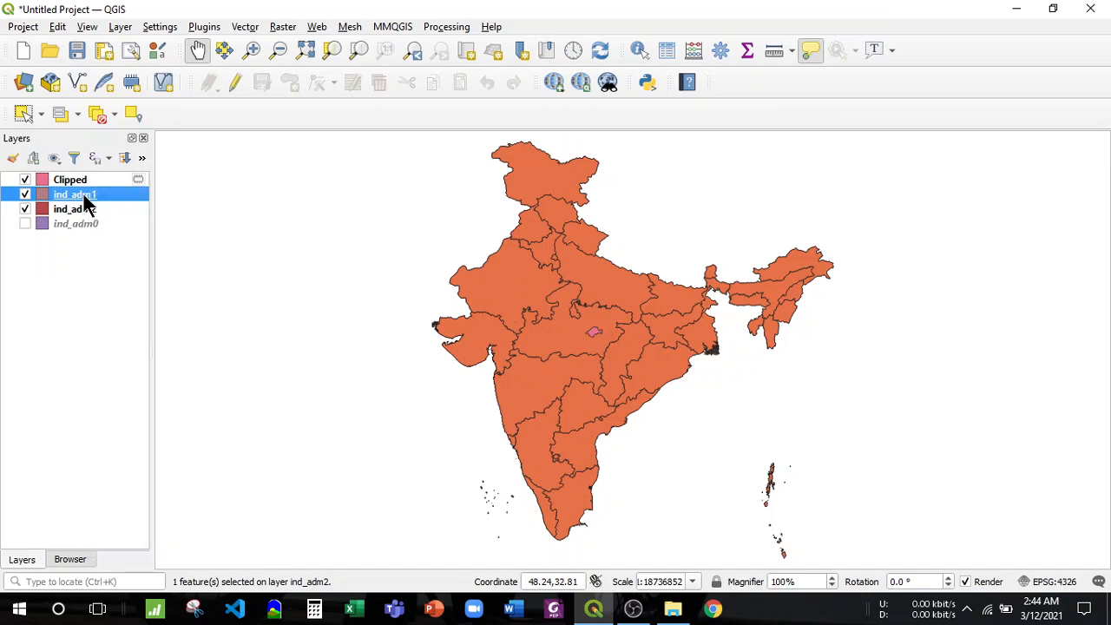
{"action": "double_click", "coordinate": [84, 197]}
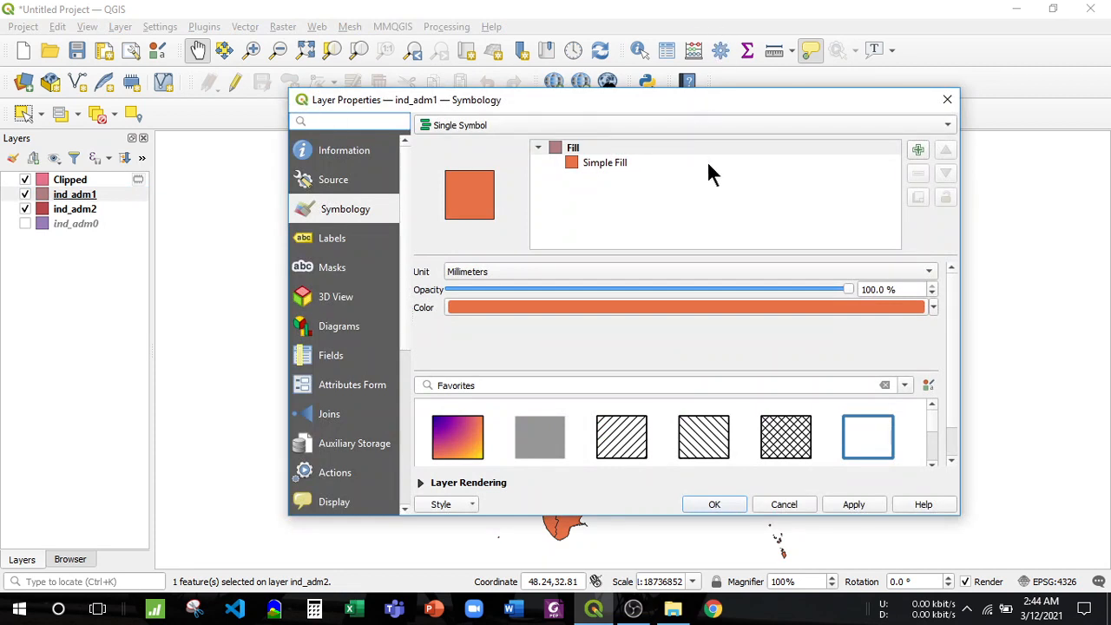
{"action": "left_click", "coordinate": [933, 308]}
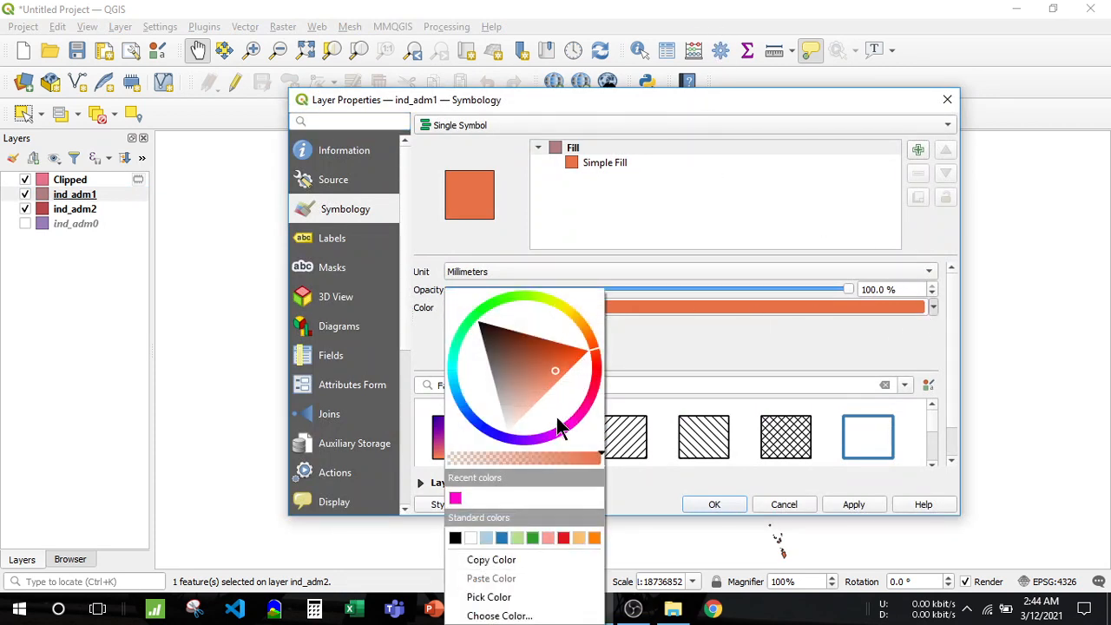
{"action": "left_click", "coordinate": [457, 392]}
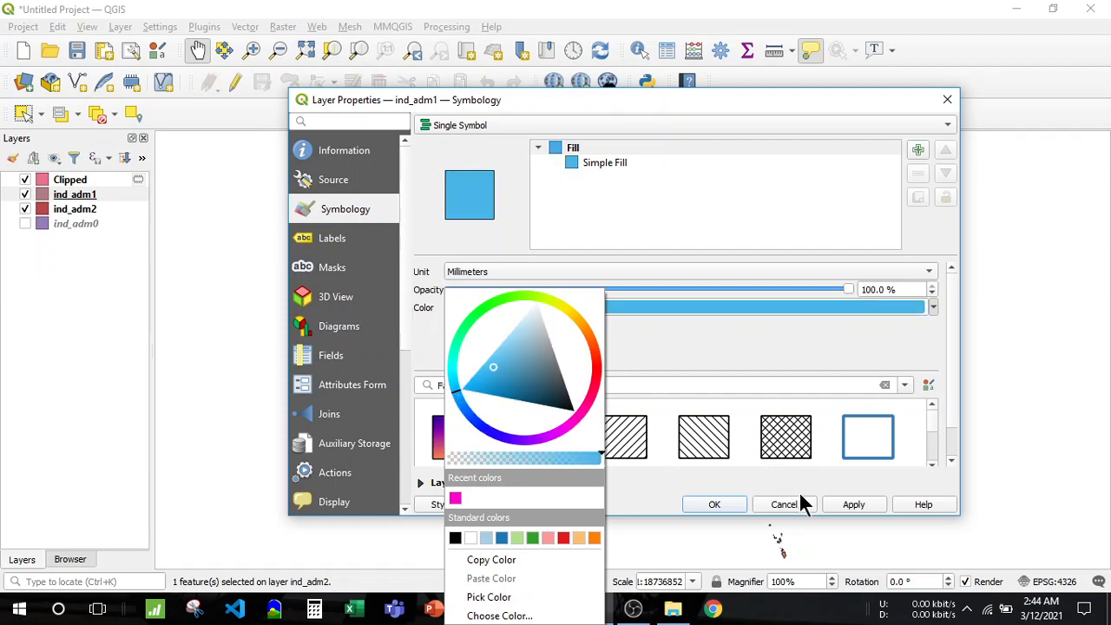
{"action": "left_click", "coordinate": [846, 499]}
{"action": "left_click", "coordinate": [846, 499]}
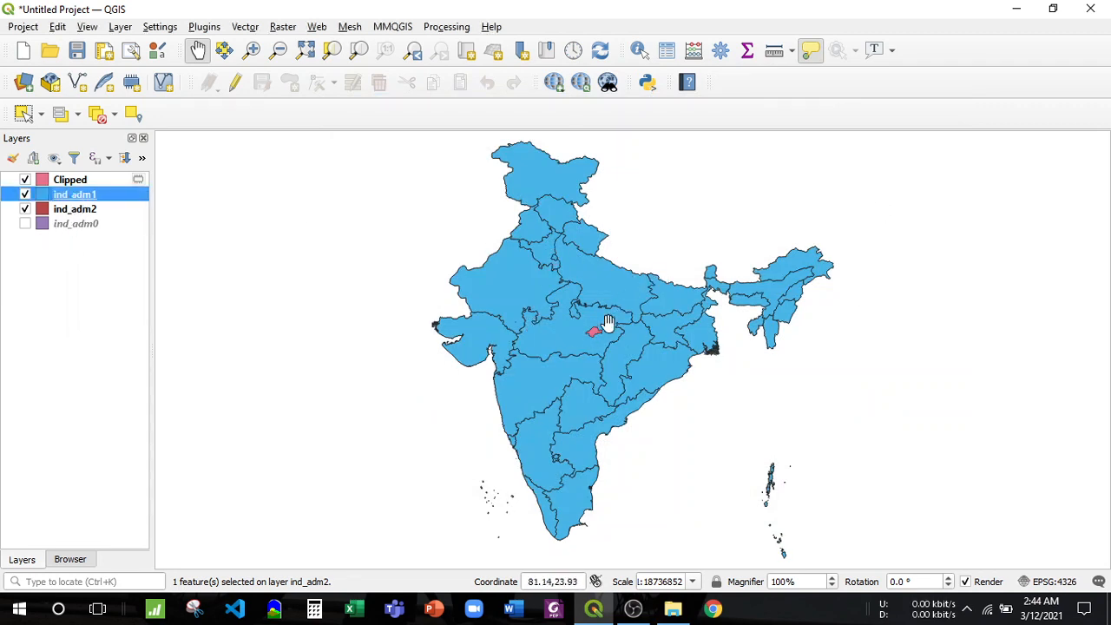
- Open the ind_adm1 attribute table, select the Madhya Pradesh row, and close the table
{"action": "right_click", "coordinate": [90, 203]}
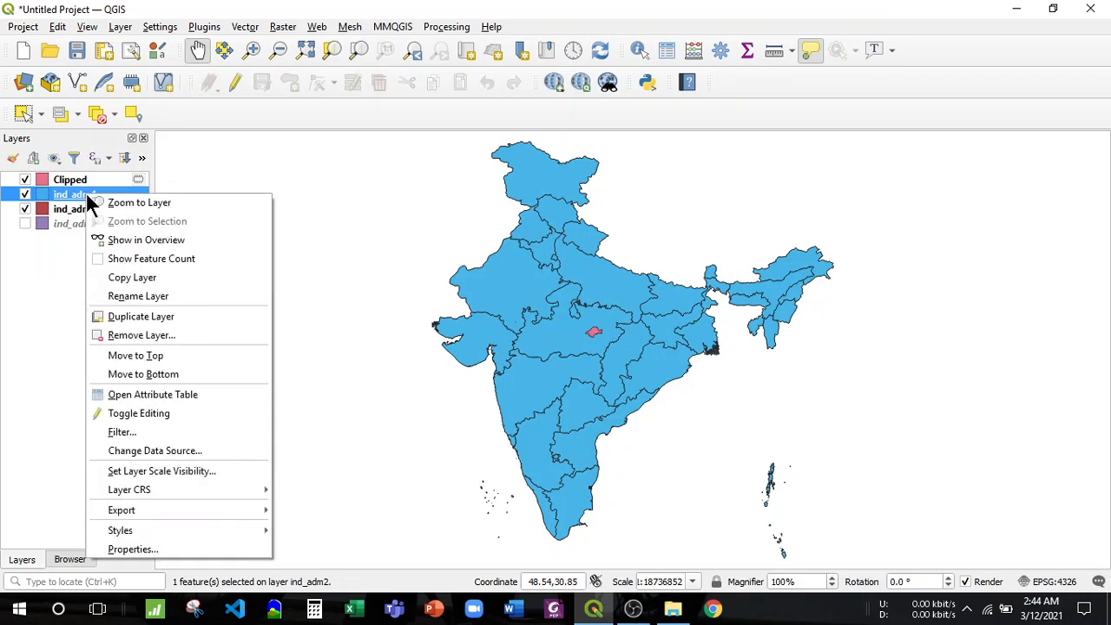
{"action": "left_click", "coordinate": [151, 394]}
{"action": "left_click_drag", "start_coordinate": [523, 159], "coordinate": [707, 34]}
{"action": "scroll", "coordinate": [290, 316], "scroll_direction": "down", "scroll_amount": 6}
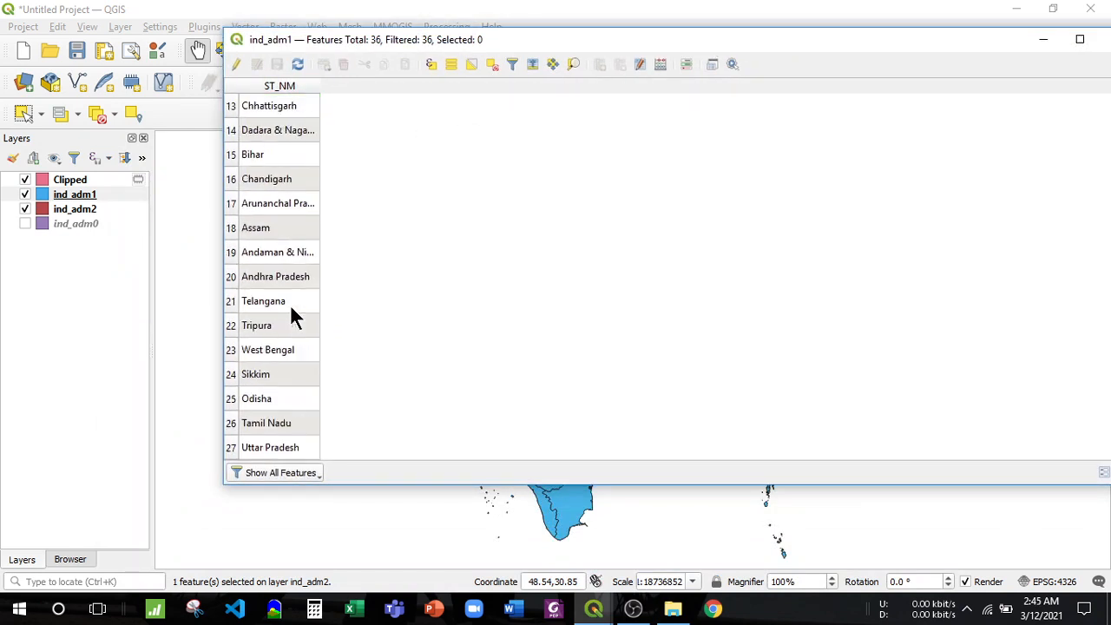
{"action": "scroll", "coordinate": [292, 314], "scroll_direction": "down", "scroll_amount": 1}
{"action": "scroll", "coordinate": [292, 314], "scroll_direction": "up", "scroll_amount": 7}
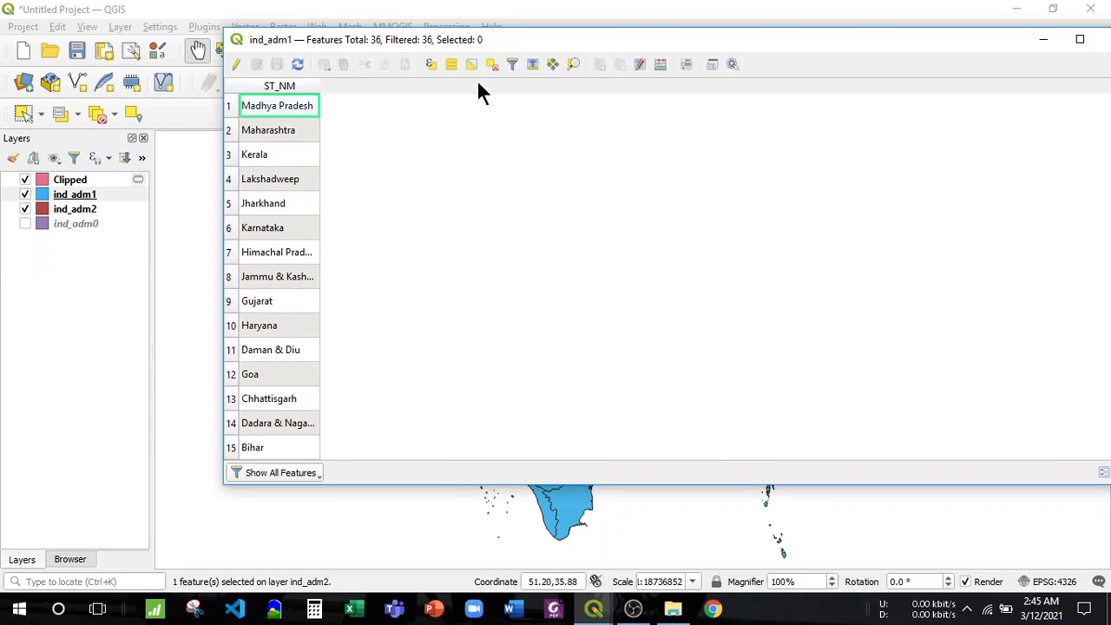
{"action": "left_click", "coordinate": [228, 105]}
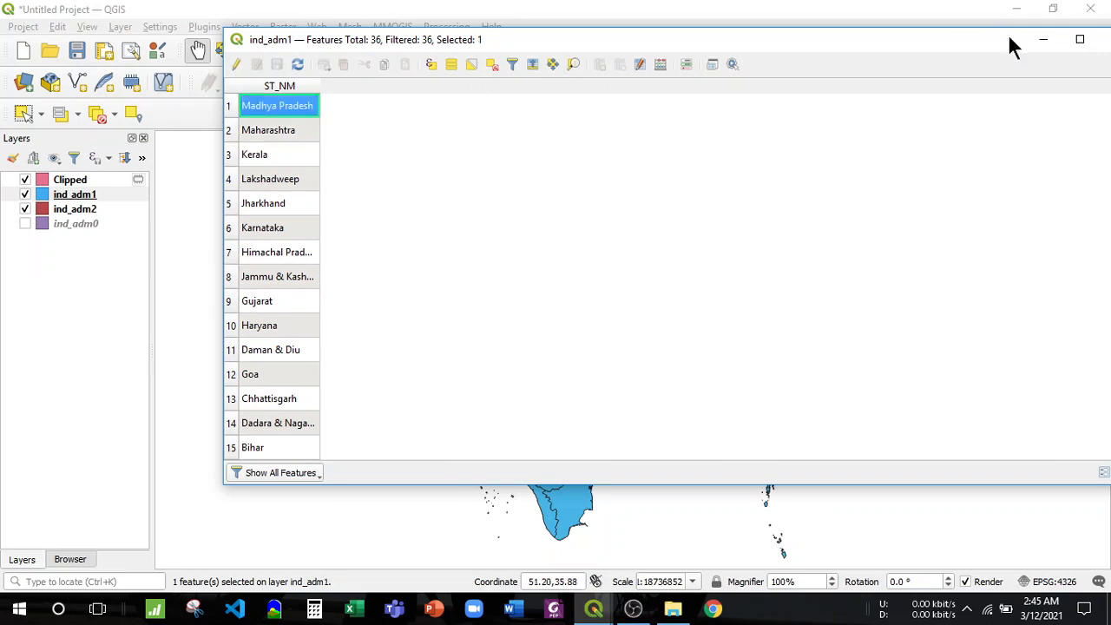
{"action": "left_click_drag", "start_coordinate": [962, 40], "coordinate": [748, 144]}
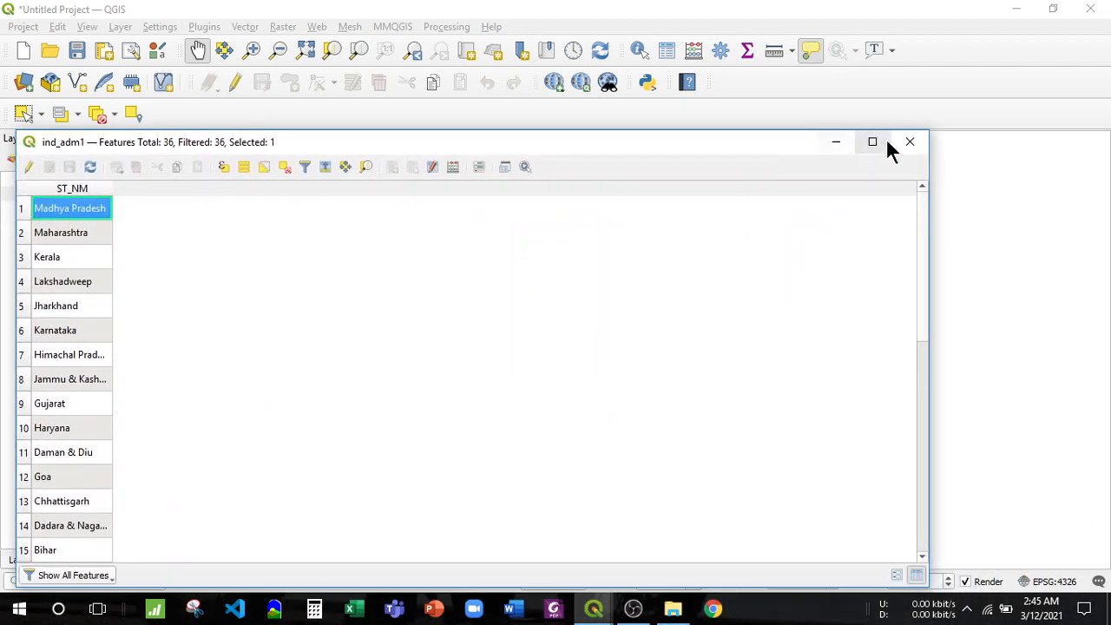
{"action": "left_click", "coordinate": [910, 142]}
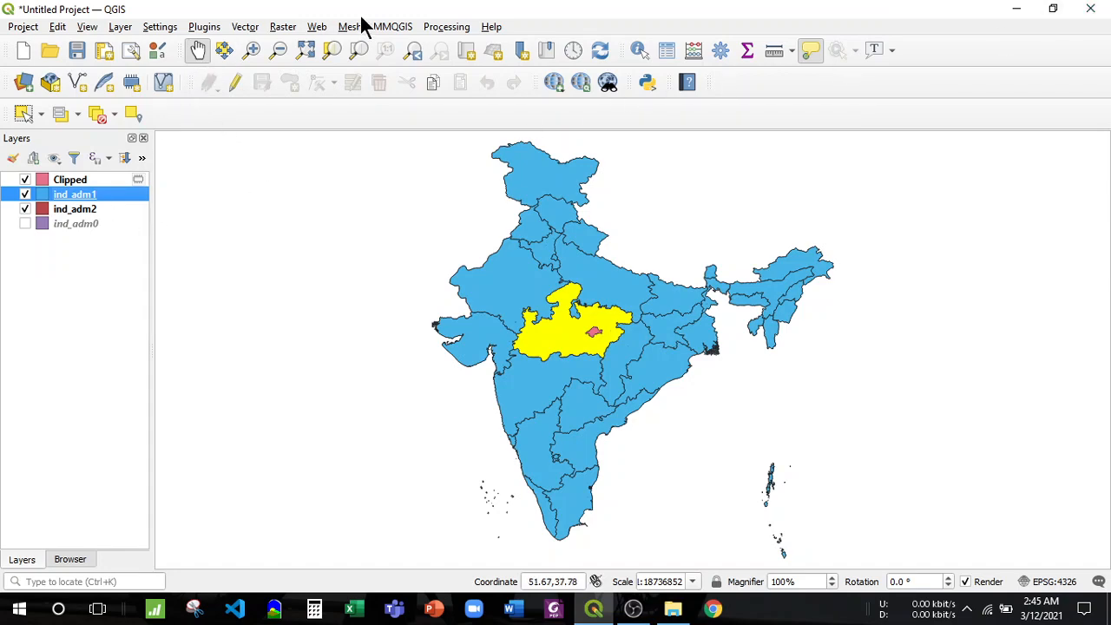
- Clip ind_adm1 using only the selected feature of ind_adm1 as overlay, output to a temporary layer, and close the Clip dialog
{"action": "left_click", "coordinate": [247, 27]}
{"action": "mouse_move", "coordinate": [373, 45]}
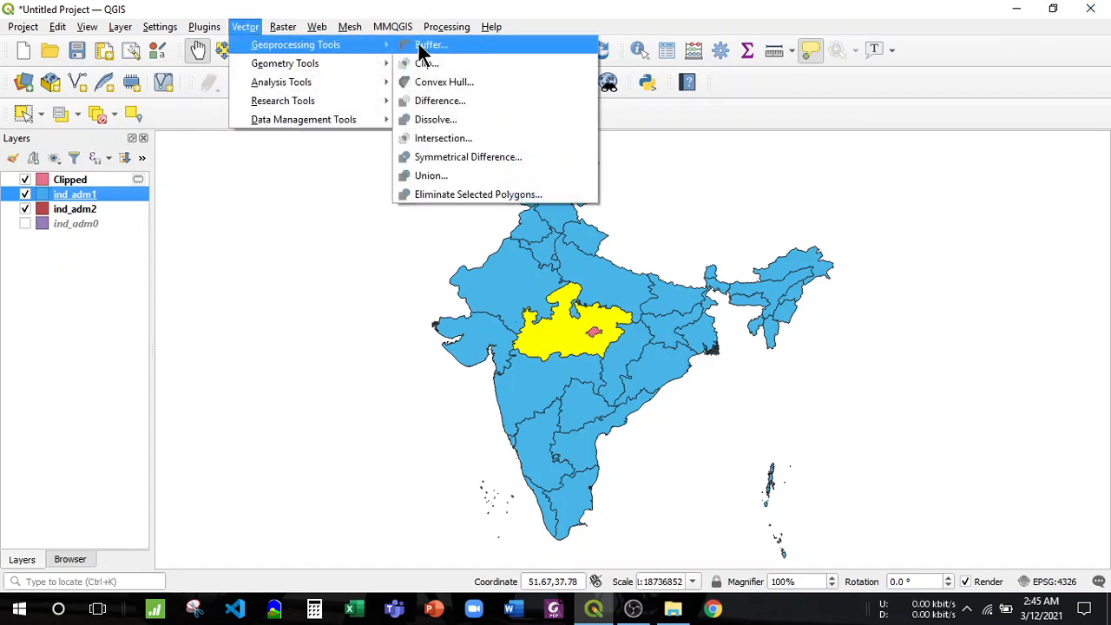
{"action": "left_click", "coordinate": [442, 61]}
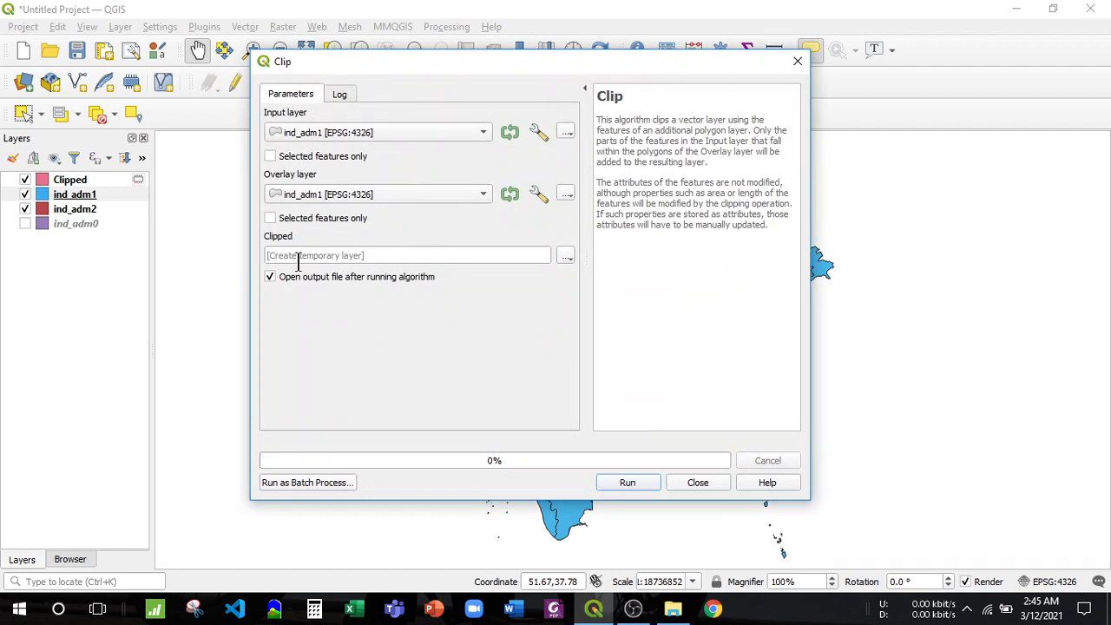
{"action": "left_click", "coordinate": [271, 218]}
{"action": "left_click", "coordinate": [650, 491]}
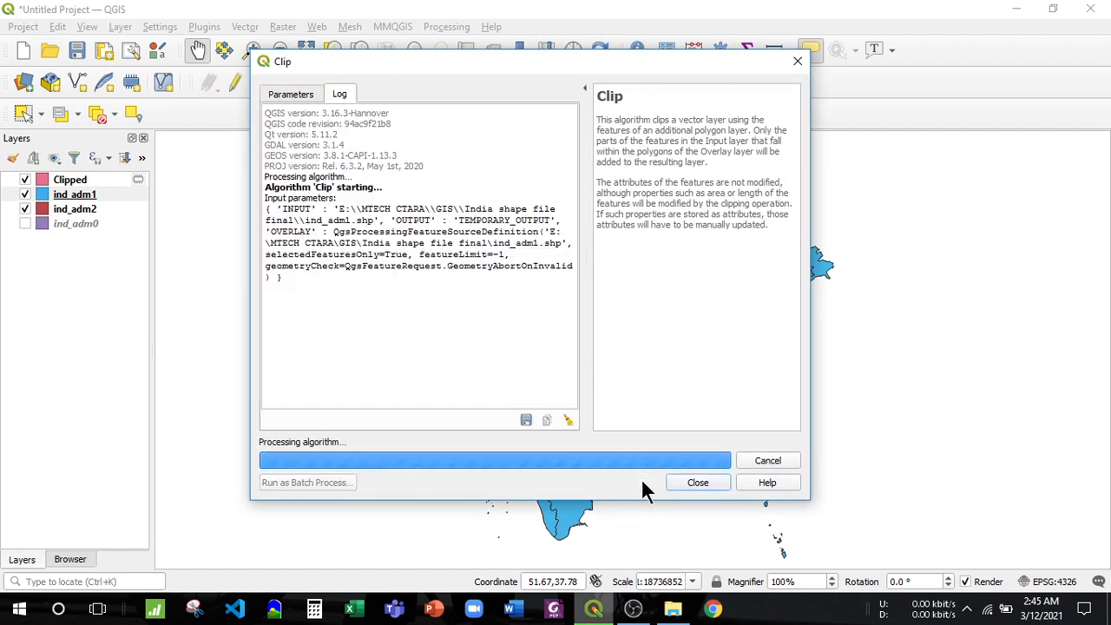
{"action": "left_click", "coordinate": [699, 484]}
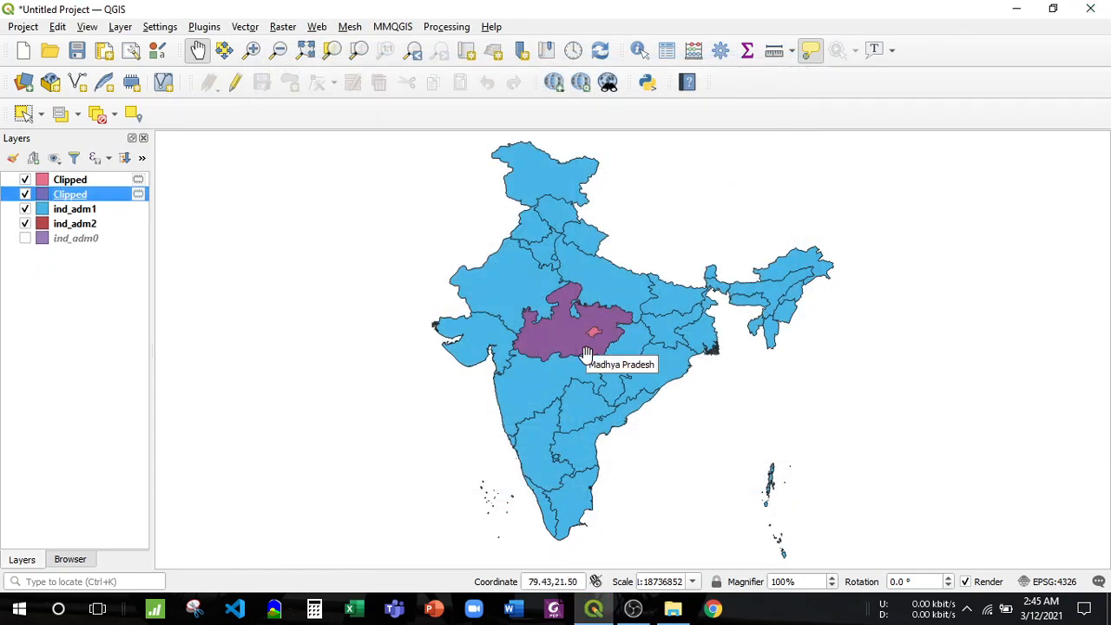
- Zoom to the clipped Madhya Pradesh layer to examine it, and return to the full map extent
{"action": "right_click", "coordinate": [69, 195]}
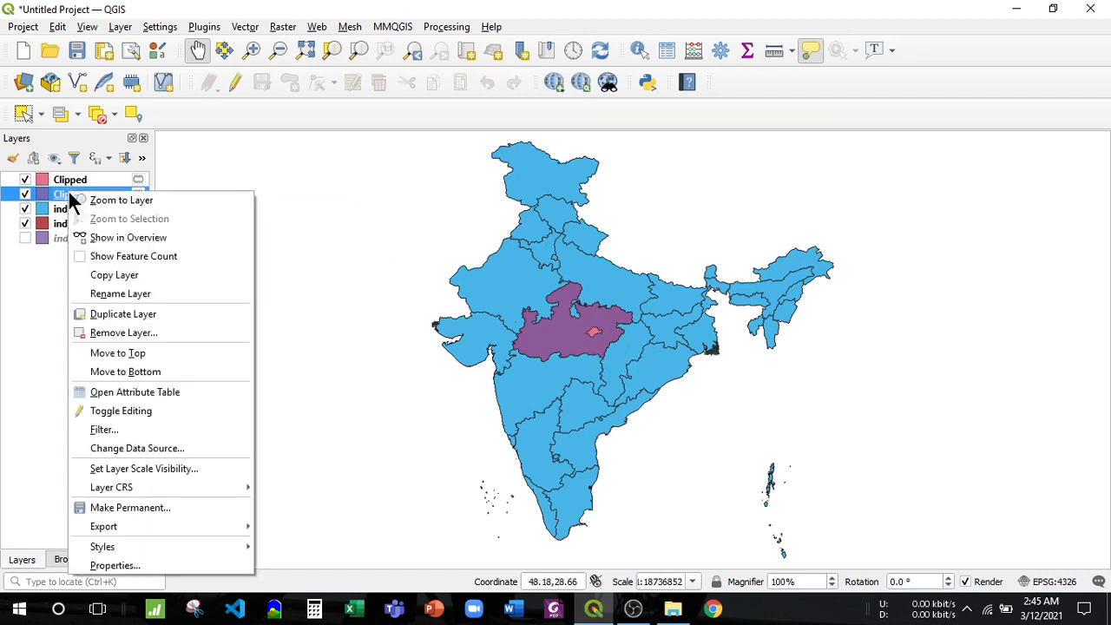
{"action": "right_click", "coordinate": [53, 196]}
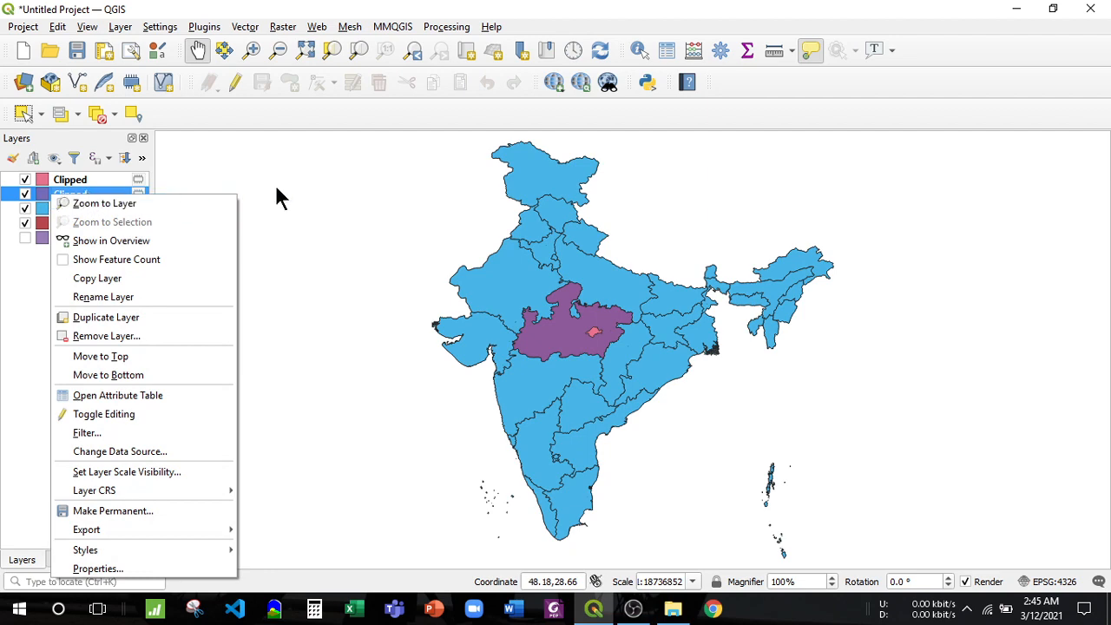
{"action": "left_click_drag", "start_coordinate": [275, 184], "coordinate": [511, 344]}
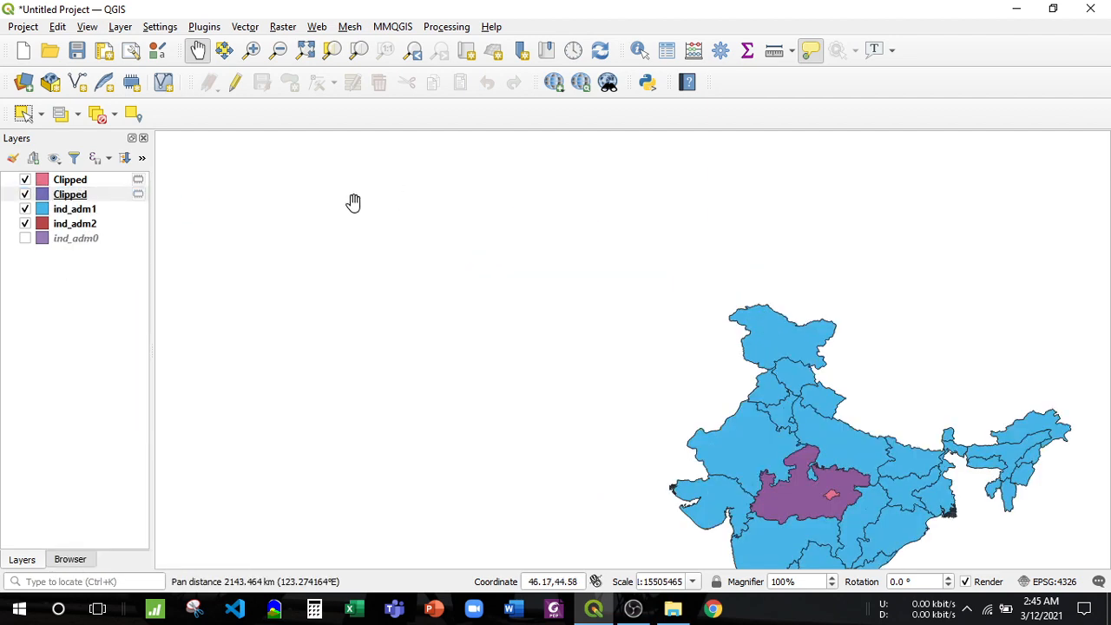
{"action": "left_click", "coordinate": [308, 52]}
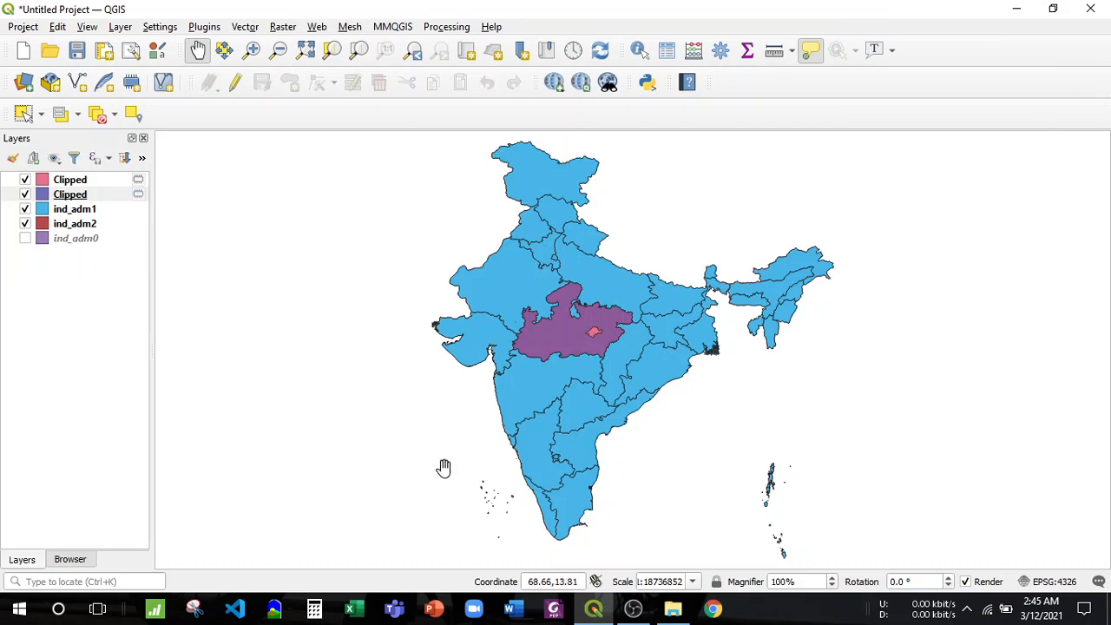
{"action": "right_click", "coordinate": [73, 196]}
{"action": "left_click", "coordinate": [63, 202]}
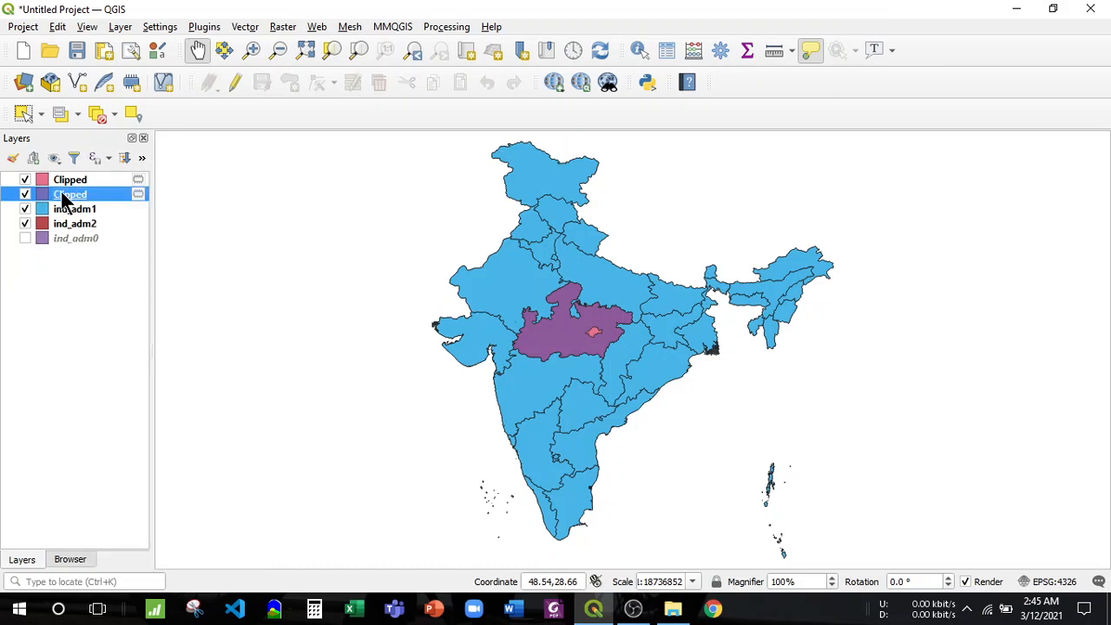
{"action": "right_click", "coordinate": [61, 200]}
{"action": "left_click", "coordinate": [87, 204]}
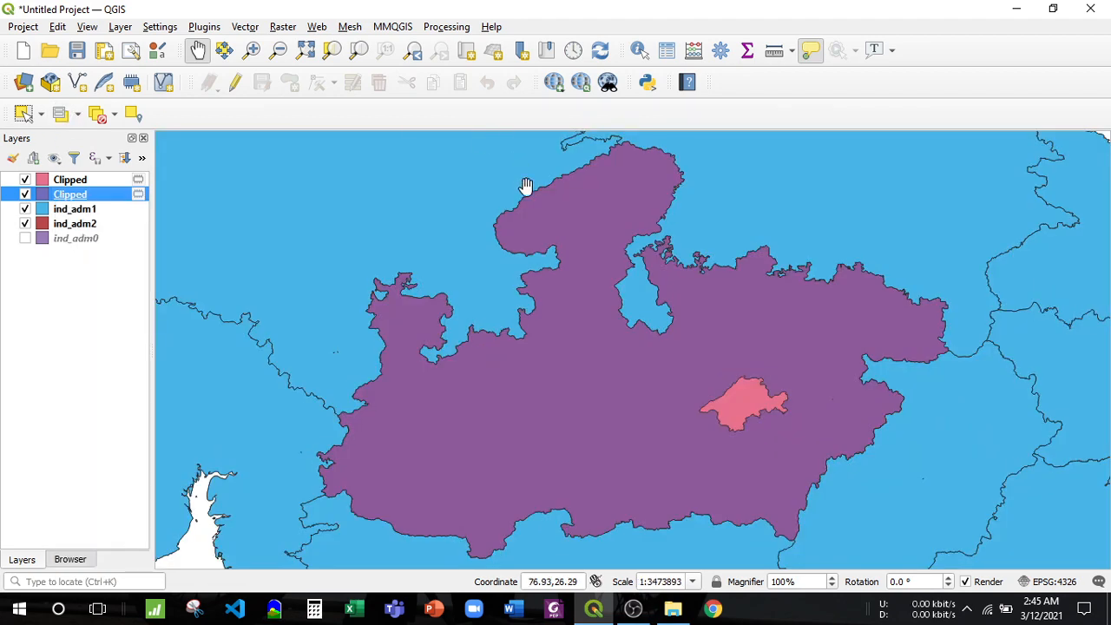
{"action": "left_click", "coordinate": [304, 49]}
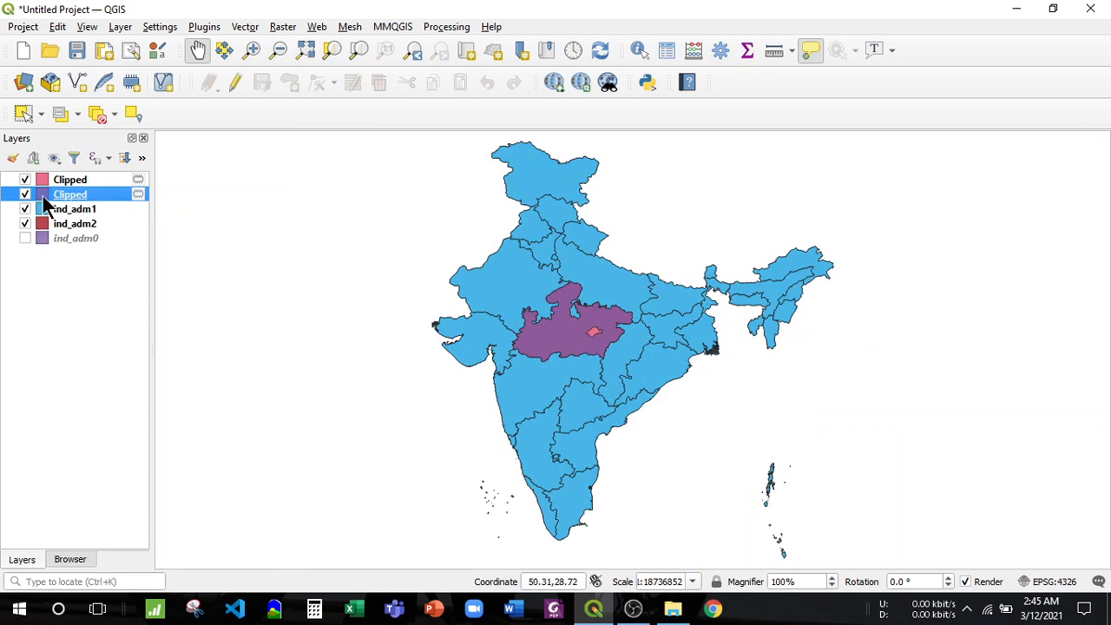
- Change the clipped Madhya Pradesh layer's fill color to bright yellow and apply the new symbology
{"action": "double_click", "coordinate": [71, 194]}
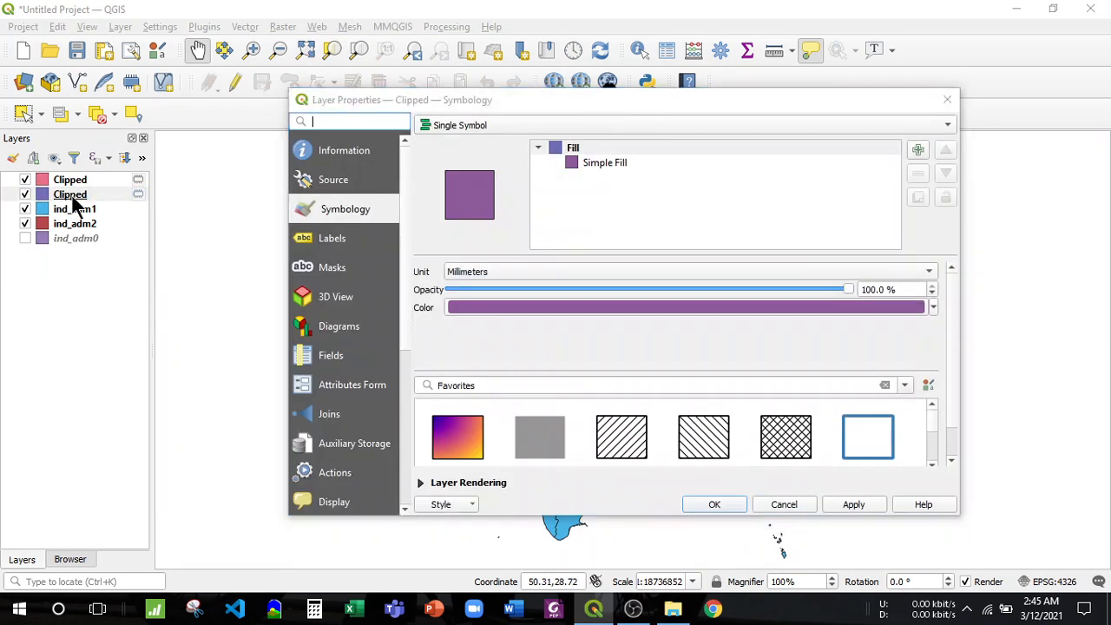
{"action": "left_click", "coordinate": [932, 307]}
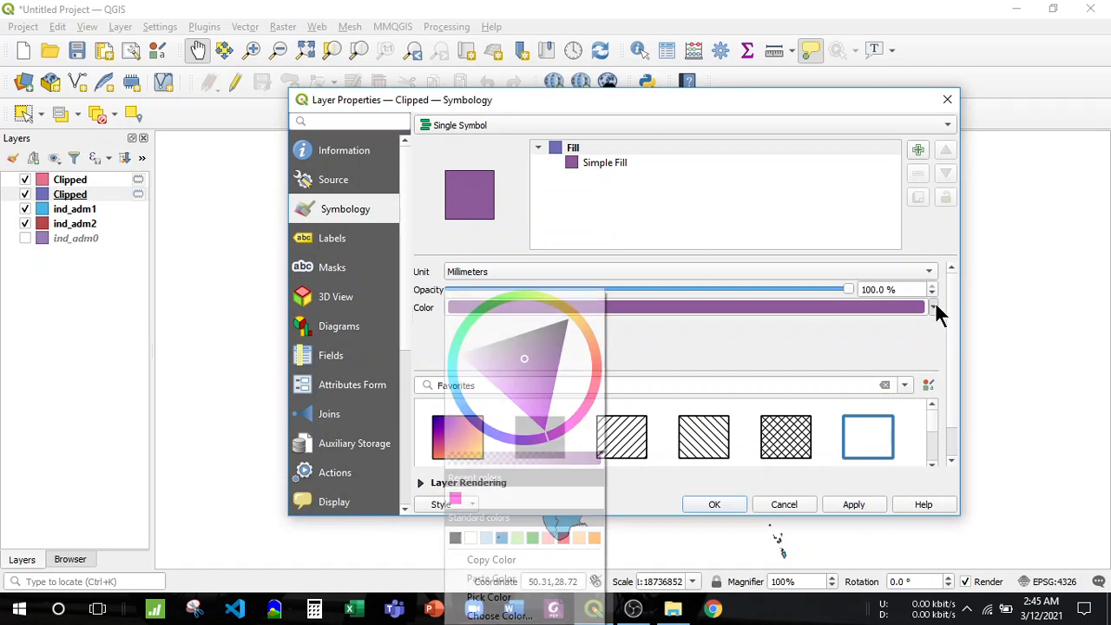
{"action": "mouse_move", "coordinate": [559, 314]}
{"action": "left_mouse_down"}
{"action": "mouse_move", "coordinate": [590, 293]}
{"action": "mouse_move", "coordinate": [562, 309]}
{"action": "mouse_move", "coordinate": [558, 340]}
{"action": "left_mouse_up"}
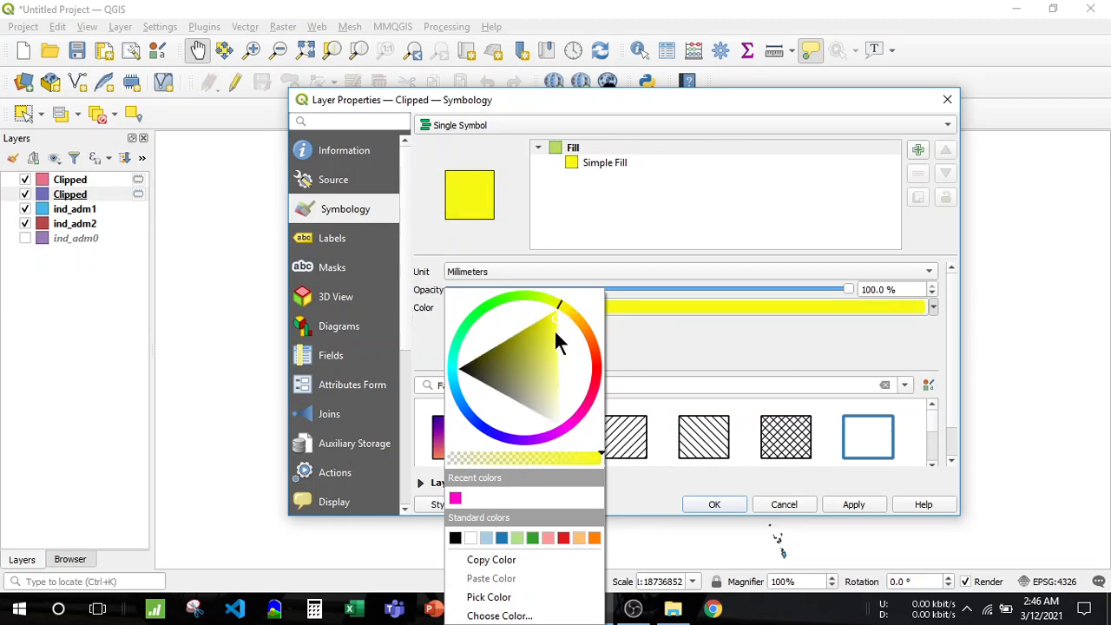
{"action": "left_click", "coordinate": [846, 505]}
{"action": "left_click", "coordinate": [714, 505]}
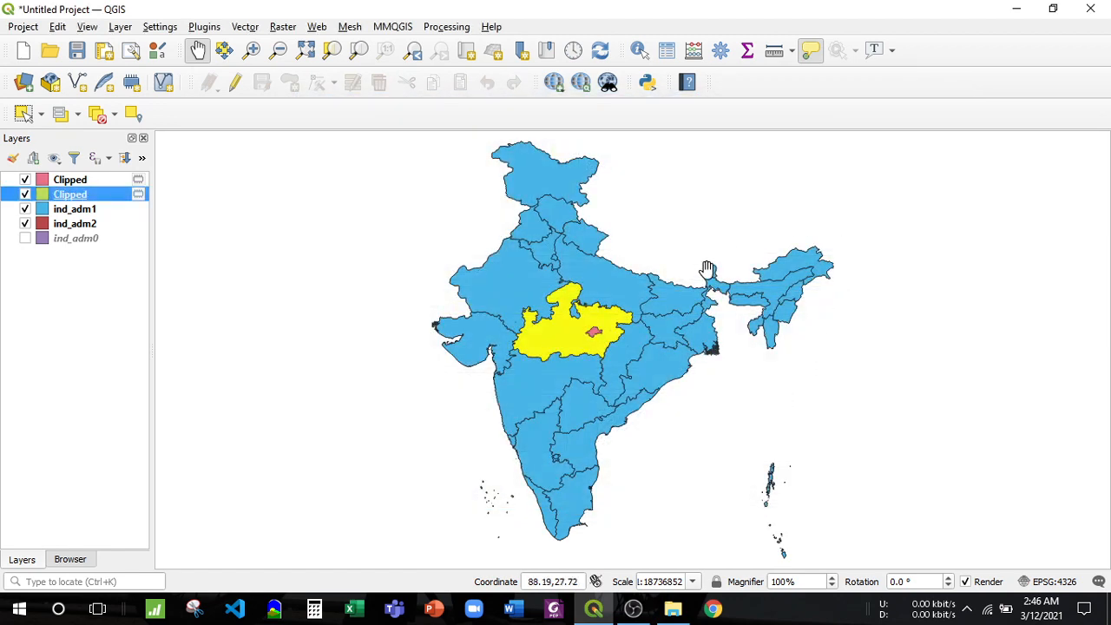
{"action": "left_click", "coordinate": [51, 303]}
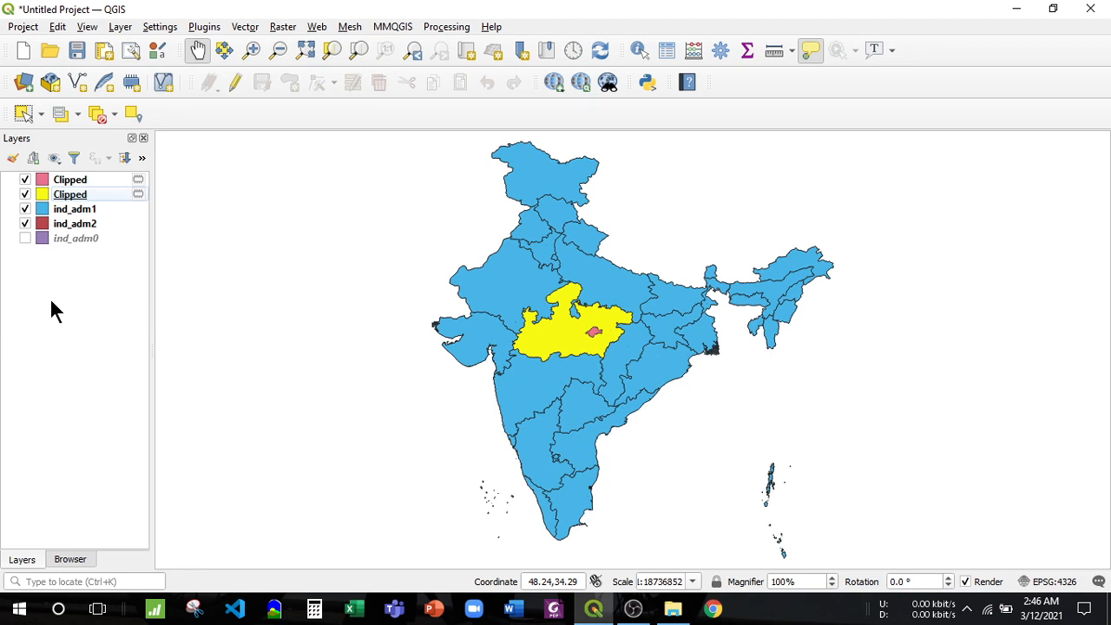
- Create a new print layout titled "Study area Map"
{"action": "left_click", "coordinate": [23, 27]}
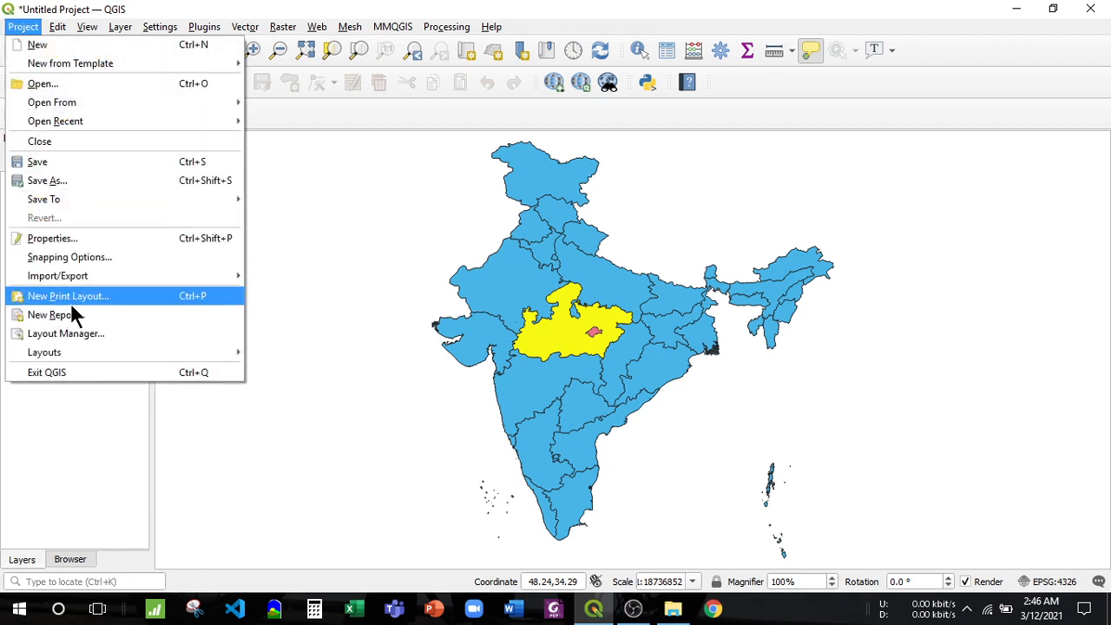
{"action": "left_click", "coordinate": [96, 298]}
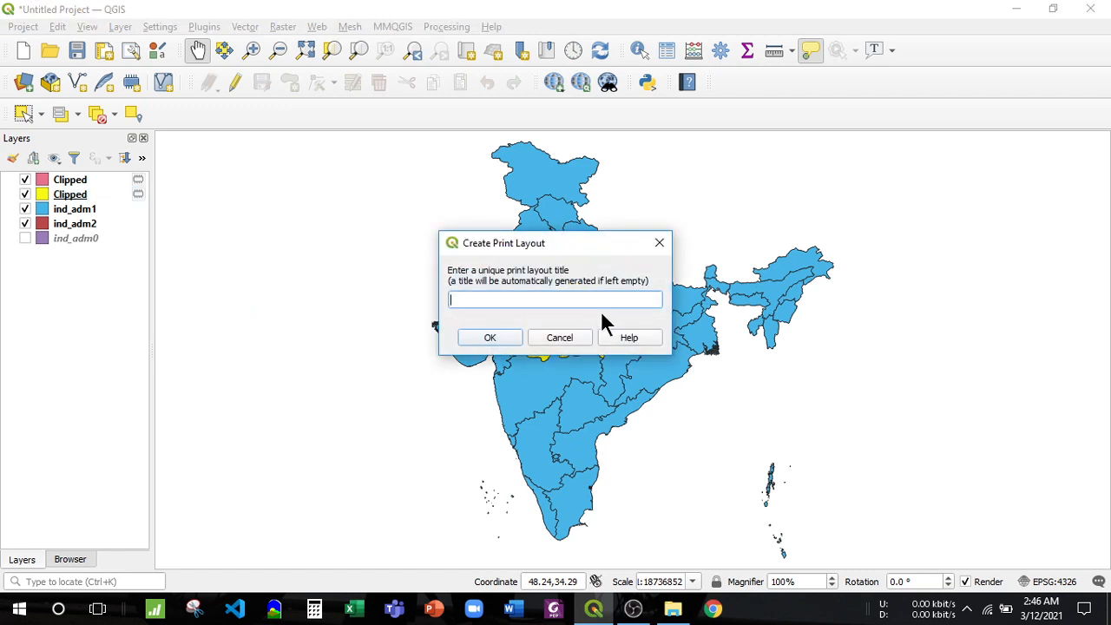
{"action": "type", "text": "M"}
{"action": "type", "text": "ap"}
{"action": "type", "text": "Study a"}
{"action": "type", "text": "rea"}
{"action": "left_click", "coordinate": [512, 338]}
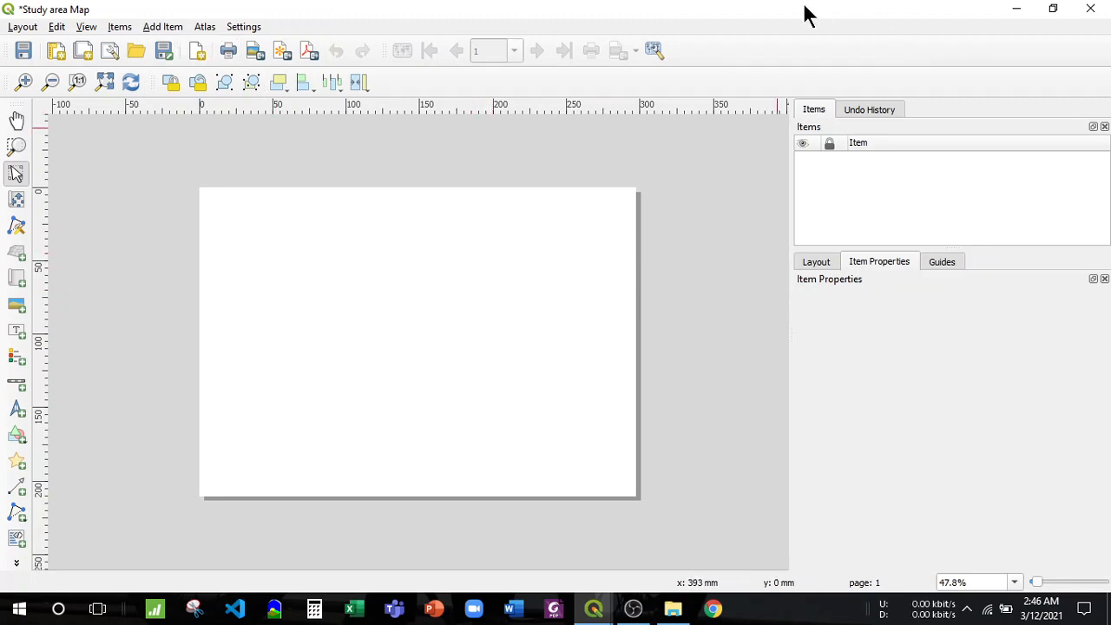
- Activate the Add Map tool in the empty print layout
{"action": "left_click_drag", "start_coordinate": [804, 12], "coordinate": [697, 7]}
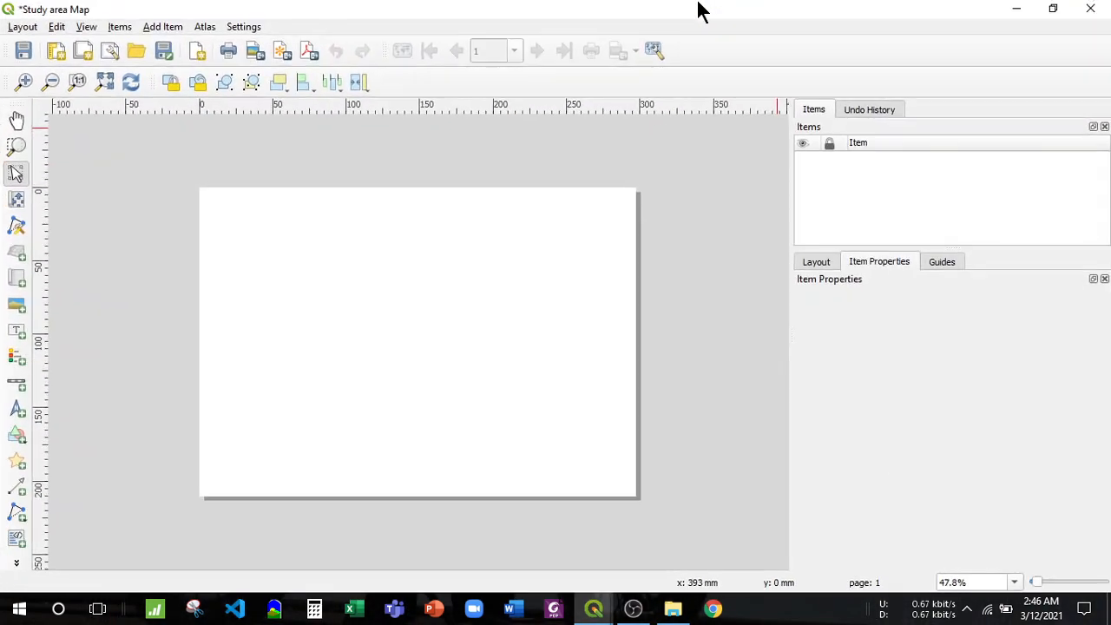
{"action": "left_click", "coordinate": [163, 27]}
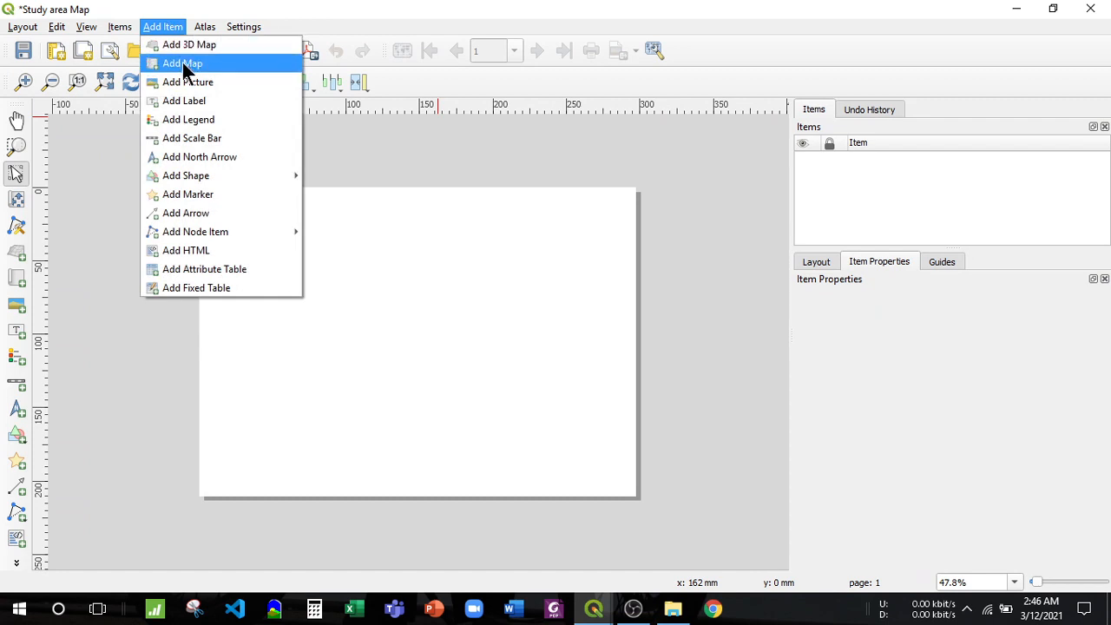
{"action": "left_click", "coordinate": [181, 62]}
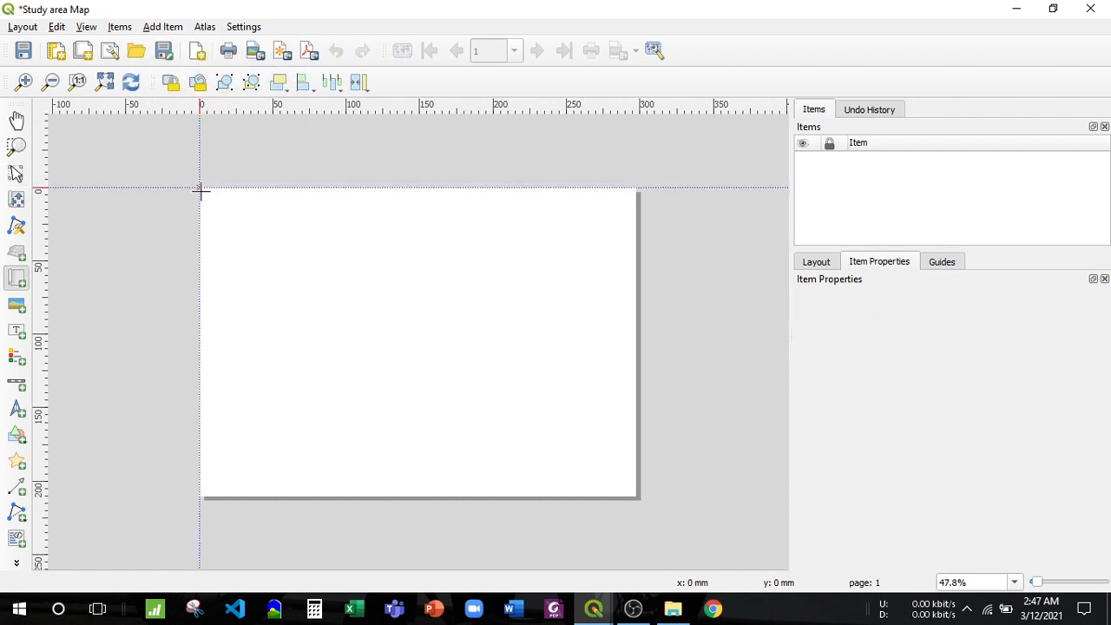
{"action": "left_click", "coordinate": [633, 607]}
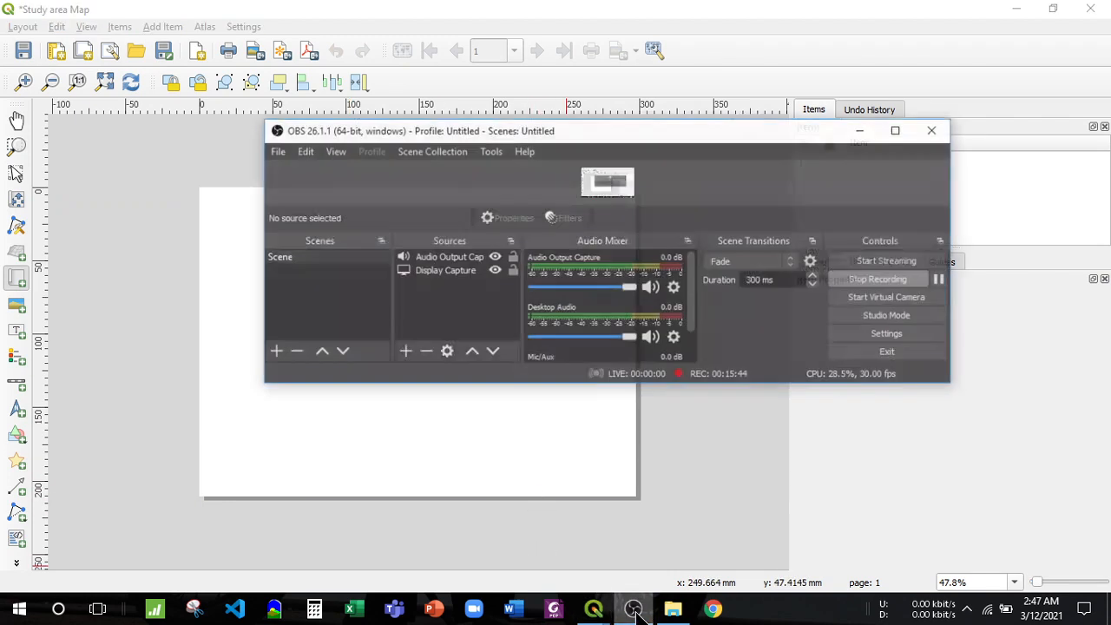
{"action": "left_click", "coordinate": [947, 264]}
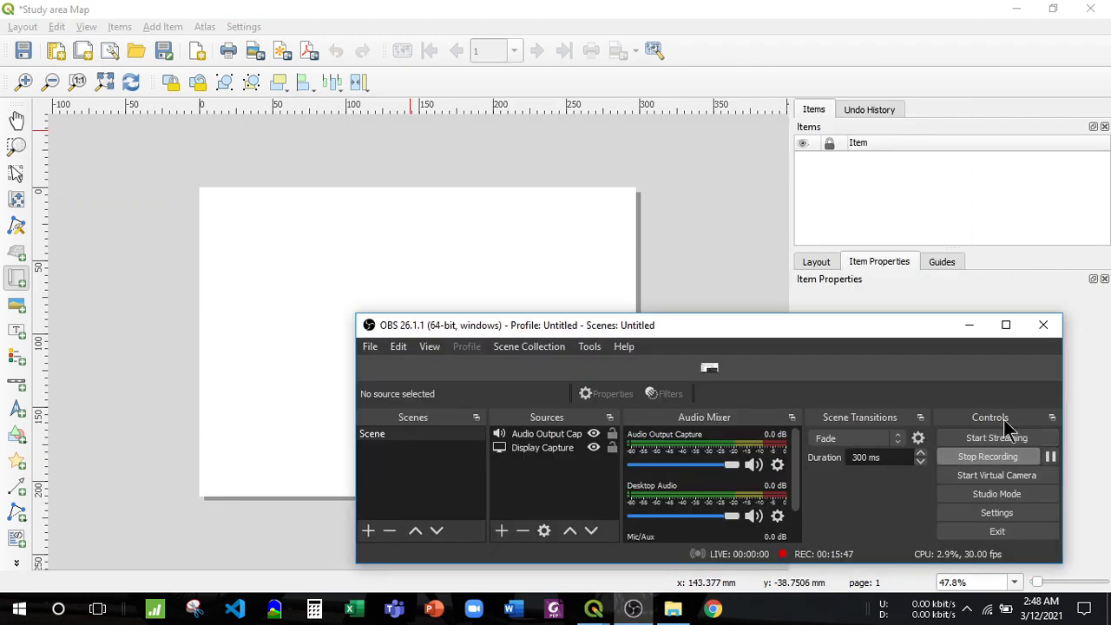
- Draw a map item covering nearly the whole page, shift it slightly off the page's left edge, and lock it
{"action": "left_click", "coordinate": [969, 326]}
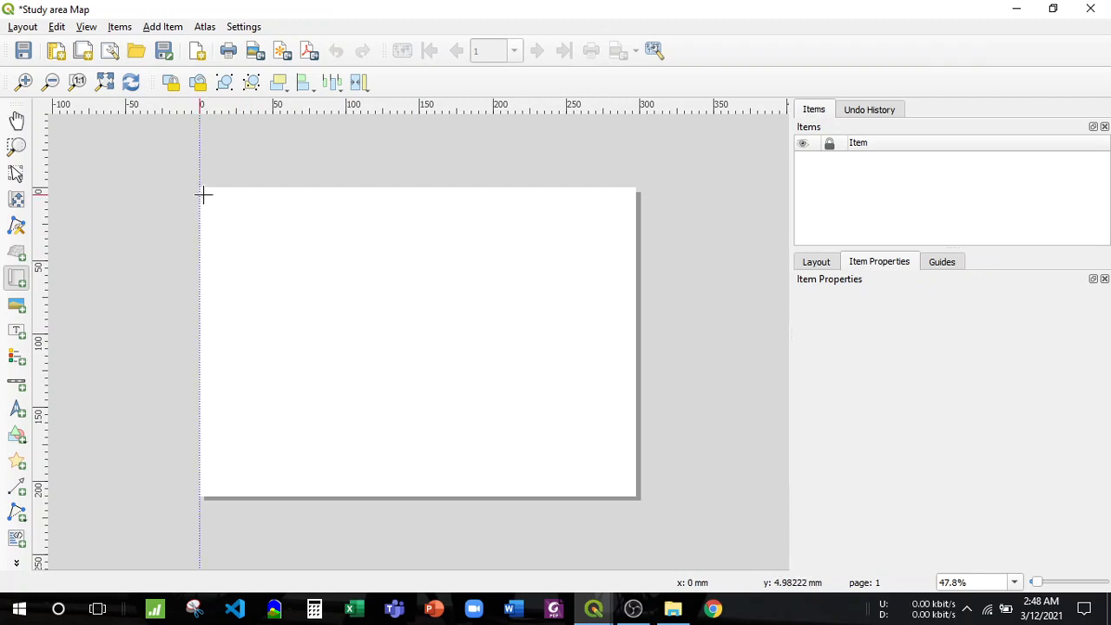
{"action": "left_click_drag", "start_coordinate": [201, 195], "coordinate": [620, 489]}
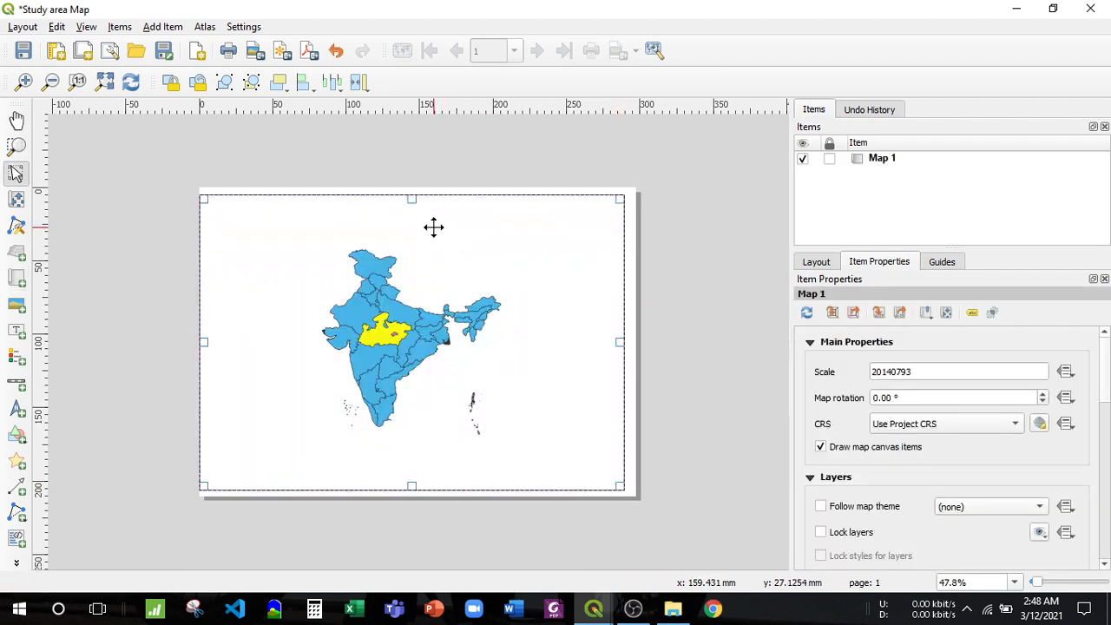
{"action": "left_click_drag", "start_coordinate": [429, 218], "coordinate": [436, 217]}
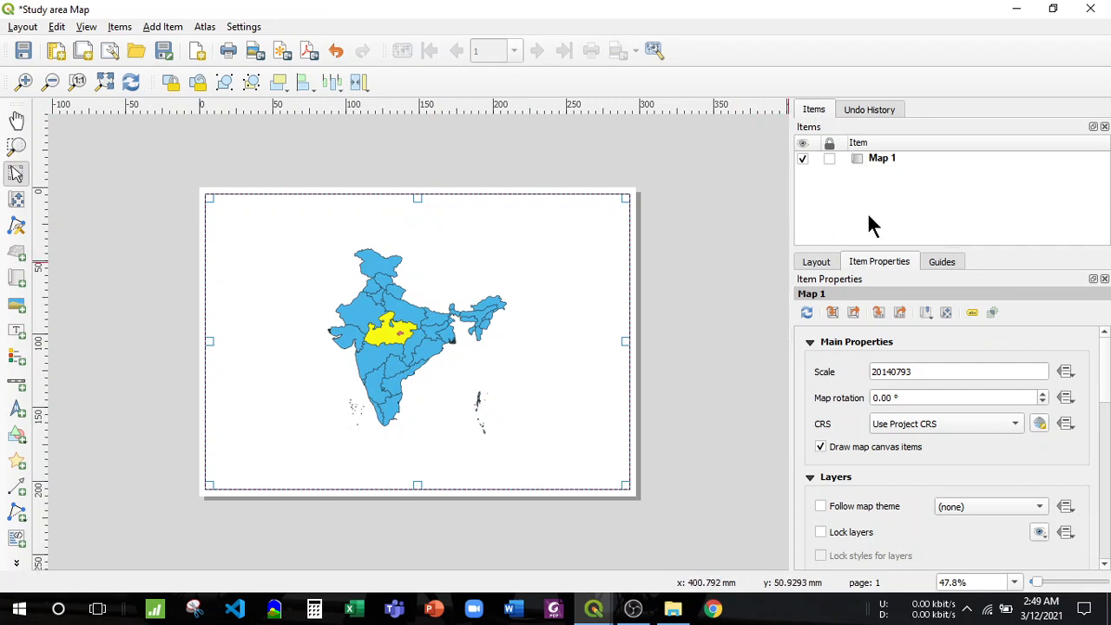
{"action": "left_click", "coordinate": [829, 159]}
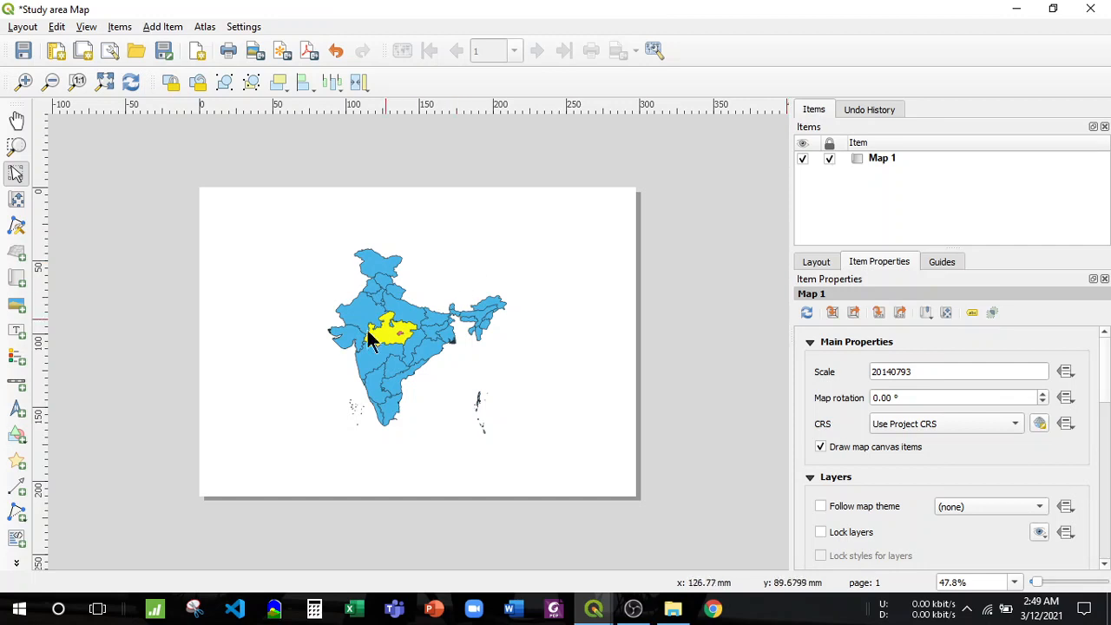
{"action": "left_click", "coordinate": [356, 347]}
- Unlock Map 1, narrow its frame slightly, align it with the page's left edge, and lock it again
{"action": "left_click", "coordinate": [829, 159]}
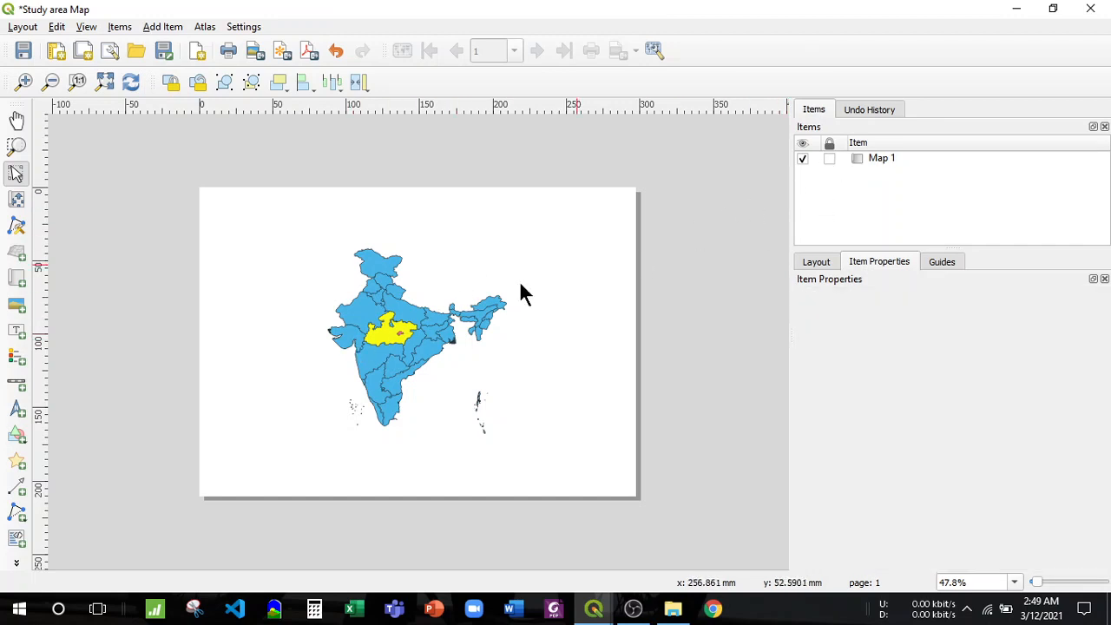
{"action": "left_click", "coordinate": [347, 339]}
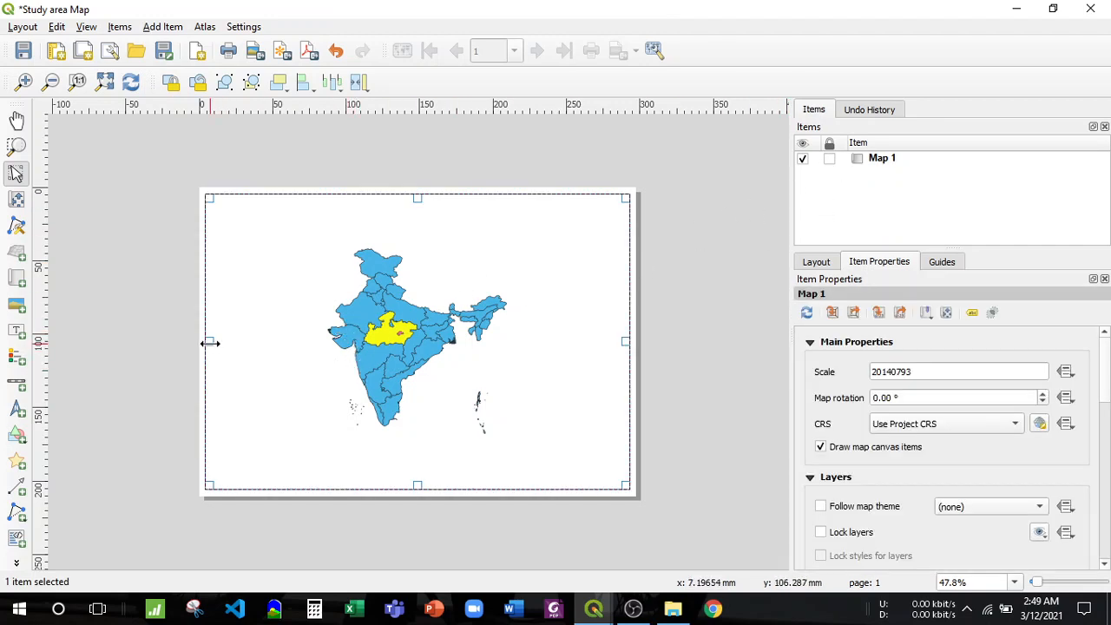
{"action": "left_click_drag", "start_coordinate": [209, 341], "coordinate": [218, 342]}
{"action": "left_click_drag", "start_coordinate": [294, 302], "coordinate": [283, 306]}
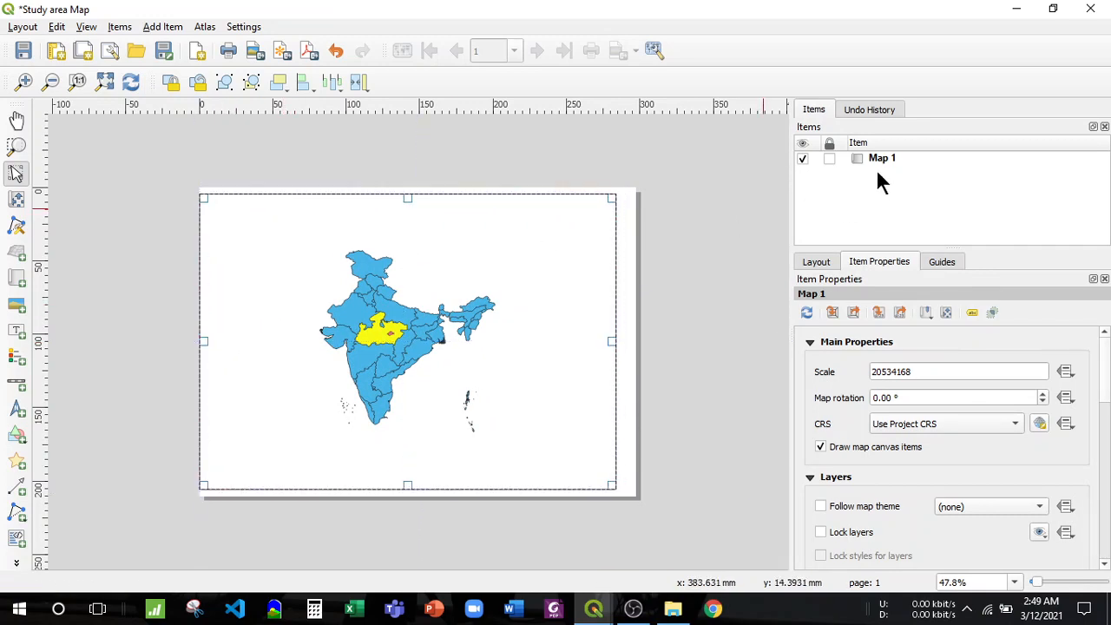
{"action": "left_click", "coordinate": [829, 159]}
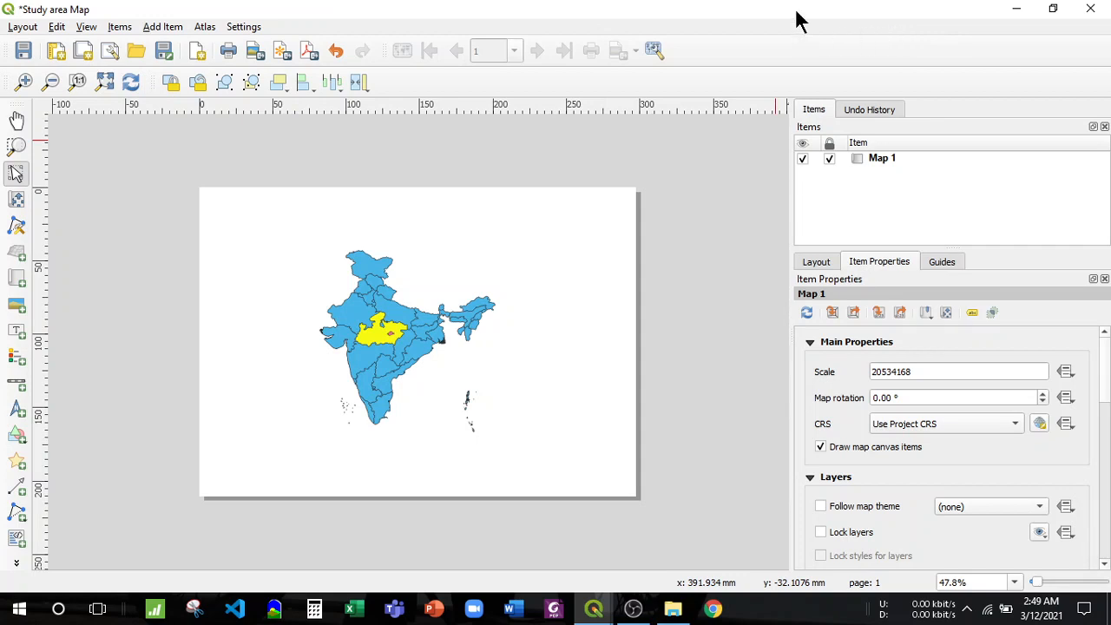
- Return to the main project and remove the ind_adm0 layer
{"action": "left_click_drag", "start_coordinate": [796, 13], "coordinate": [819, 531]}
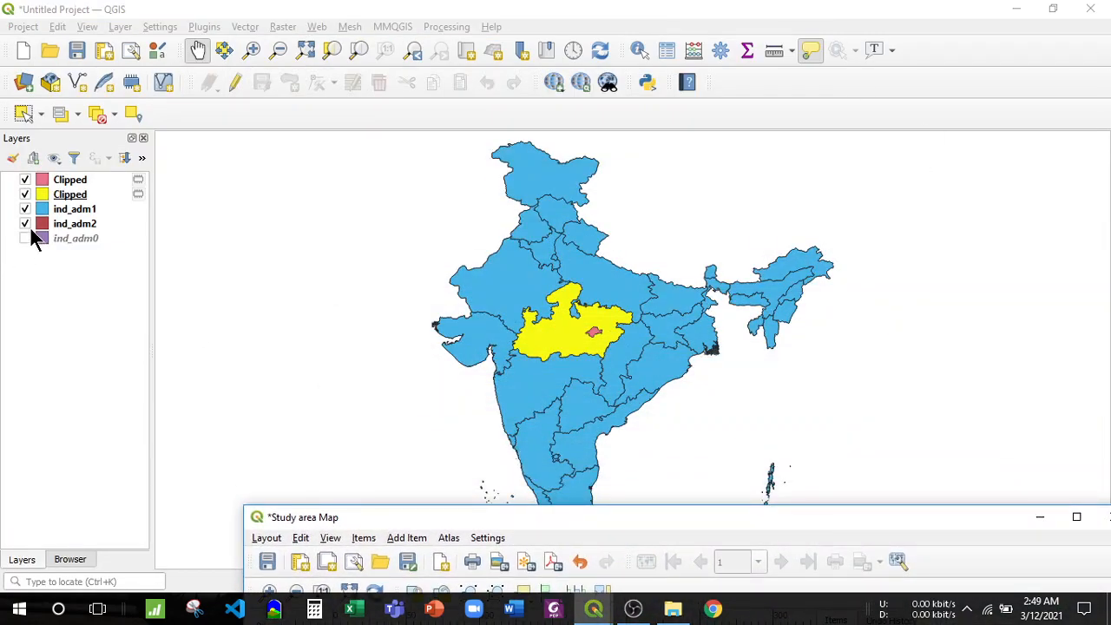
{"action": "right_click", "coordinate": [81, 237]}
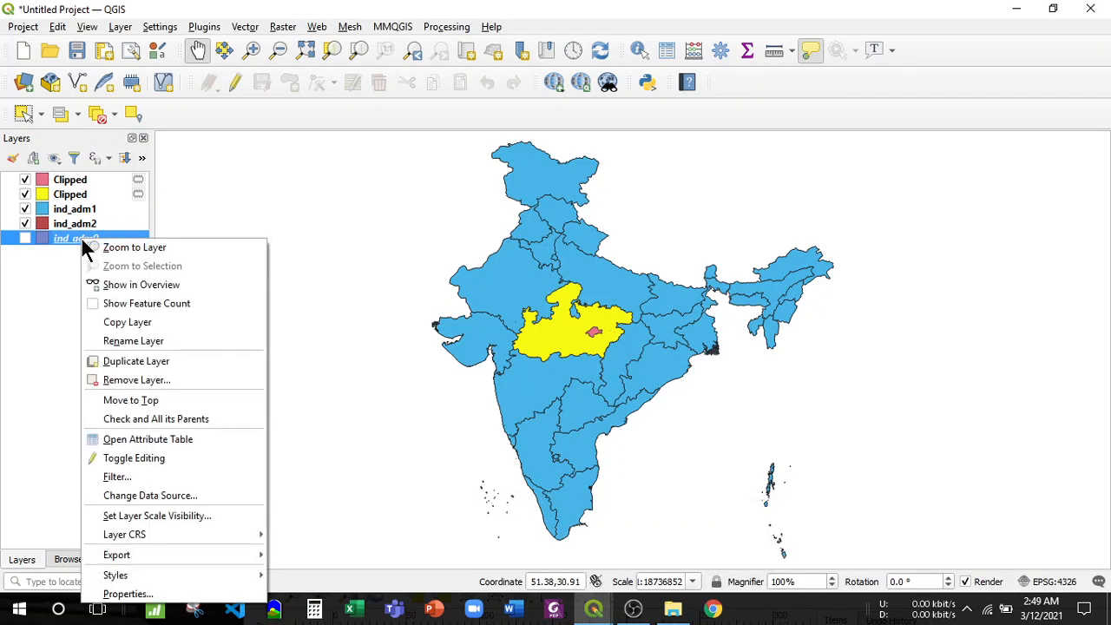
{"action": "left_click", "coordinate": [119, 382]}
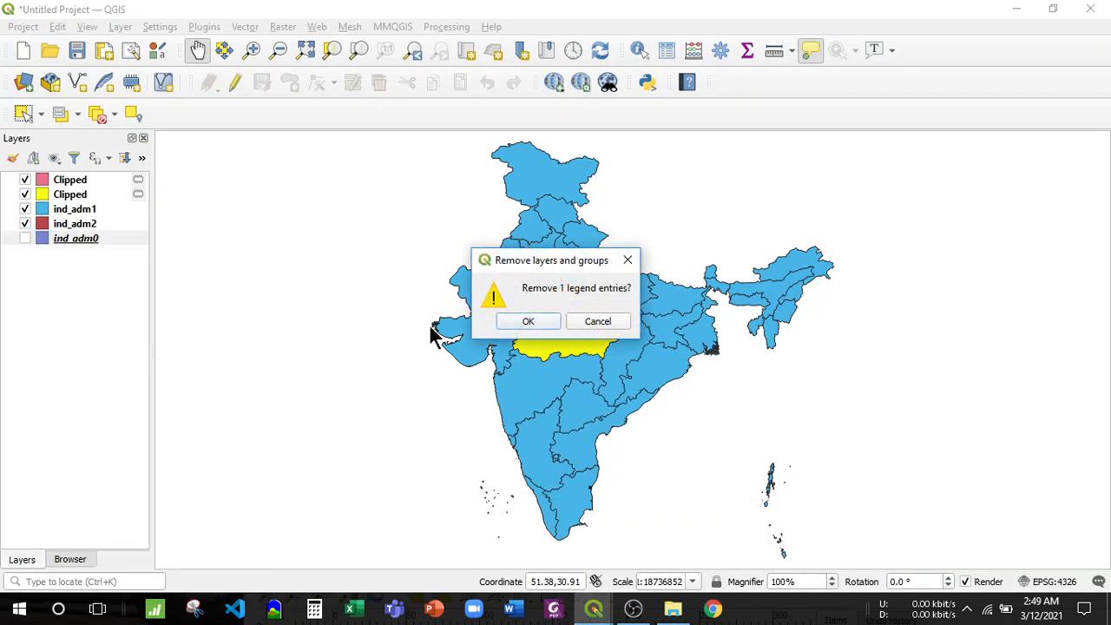
{"action": "left_click", "coordinate": [541, 316]}
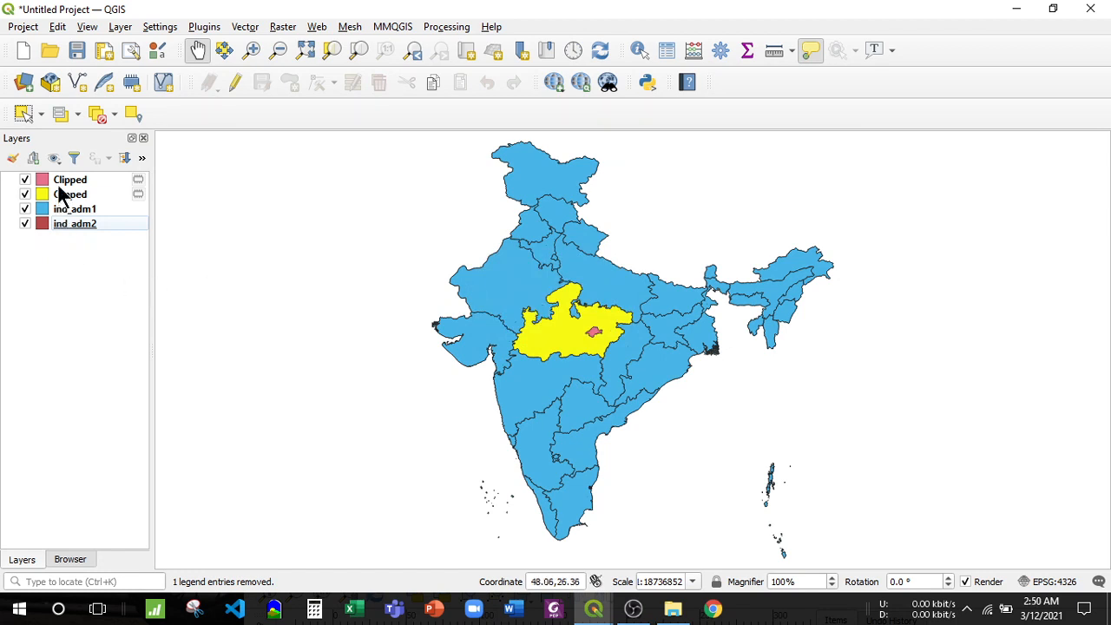
- Hide ind_adm2, ind_adm1 and the yellow Clipped layer, and fit the pink Clipped district to the map view
{"action": "left_click", "coordinate": [25, 222]}
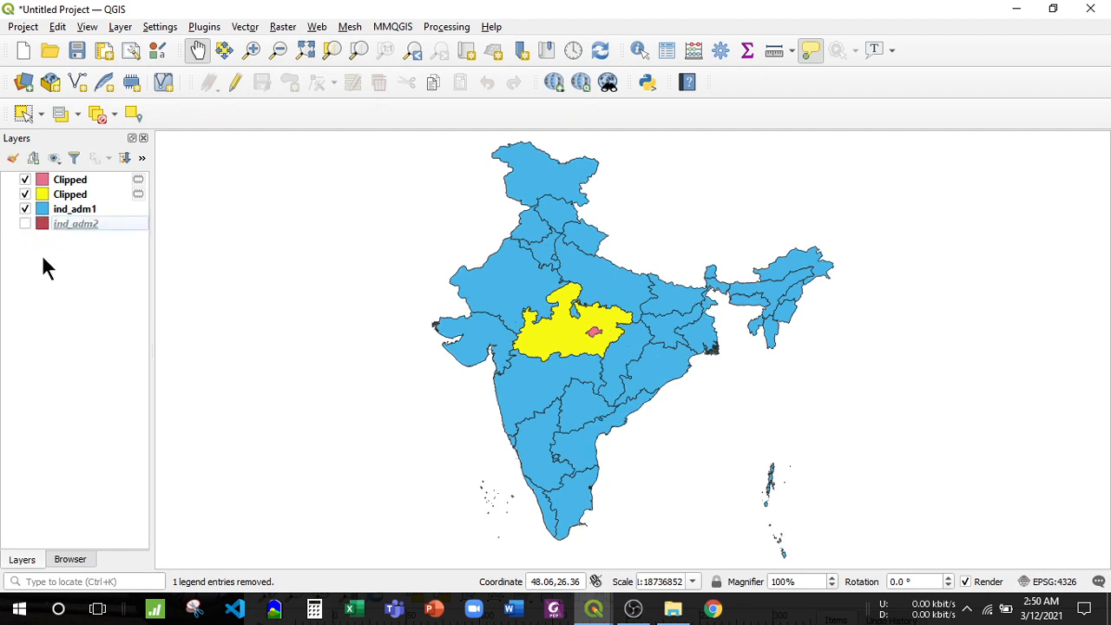
{"action": "left_click", "coordinate": [25, 209]}
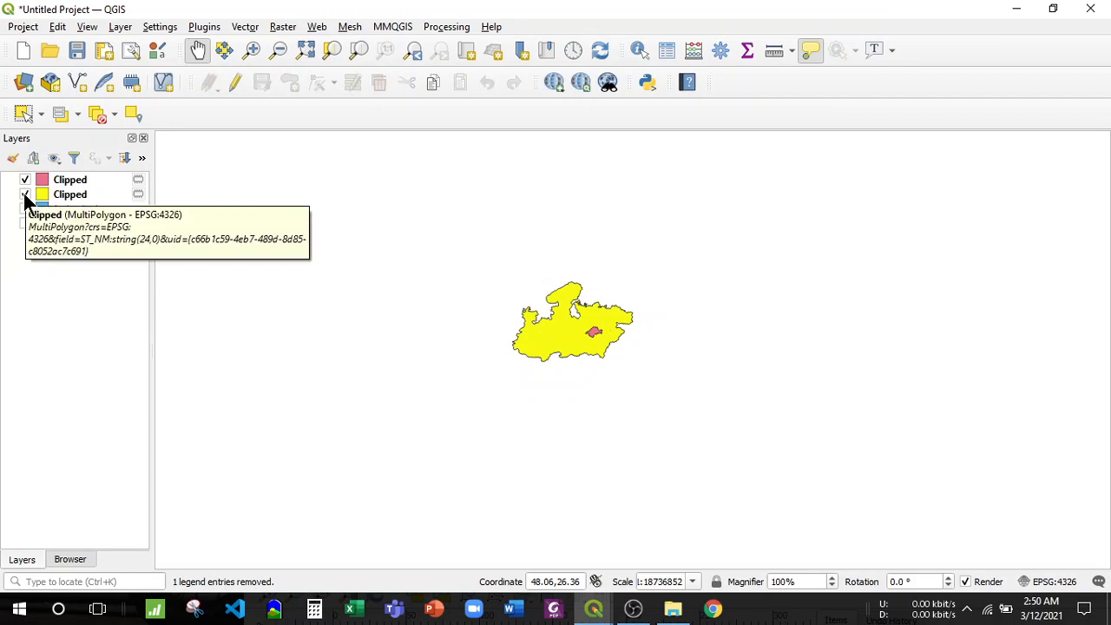
{"action": "left_click", "coordinate": [25, 195]}
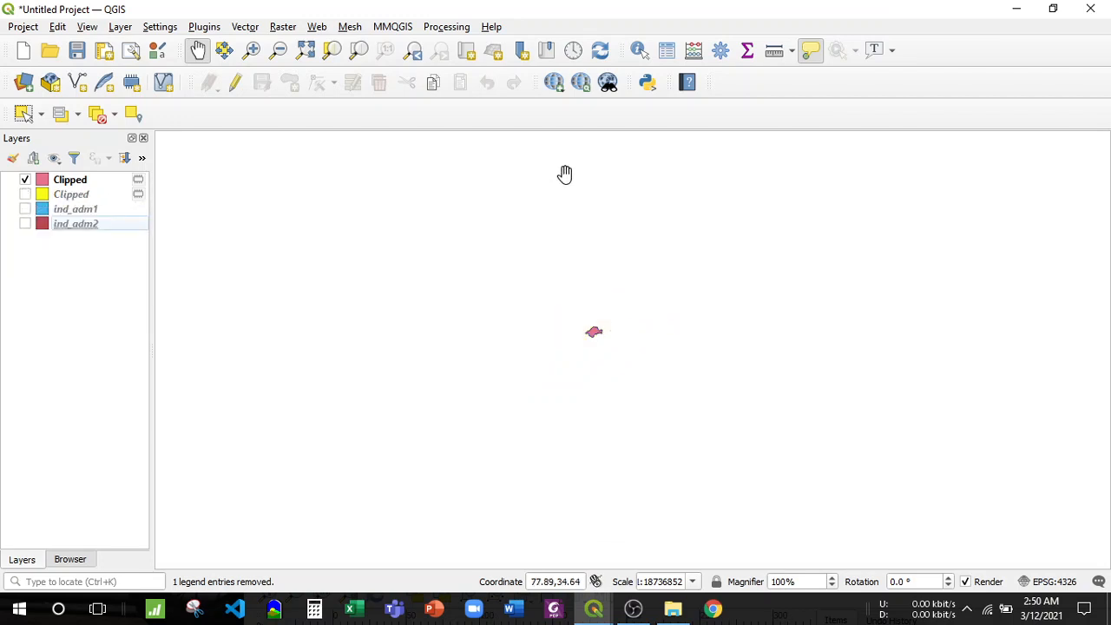
{"action": "left_click", "coordinate": [305, 51]}
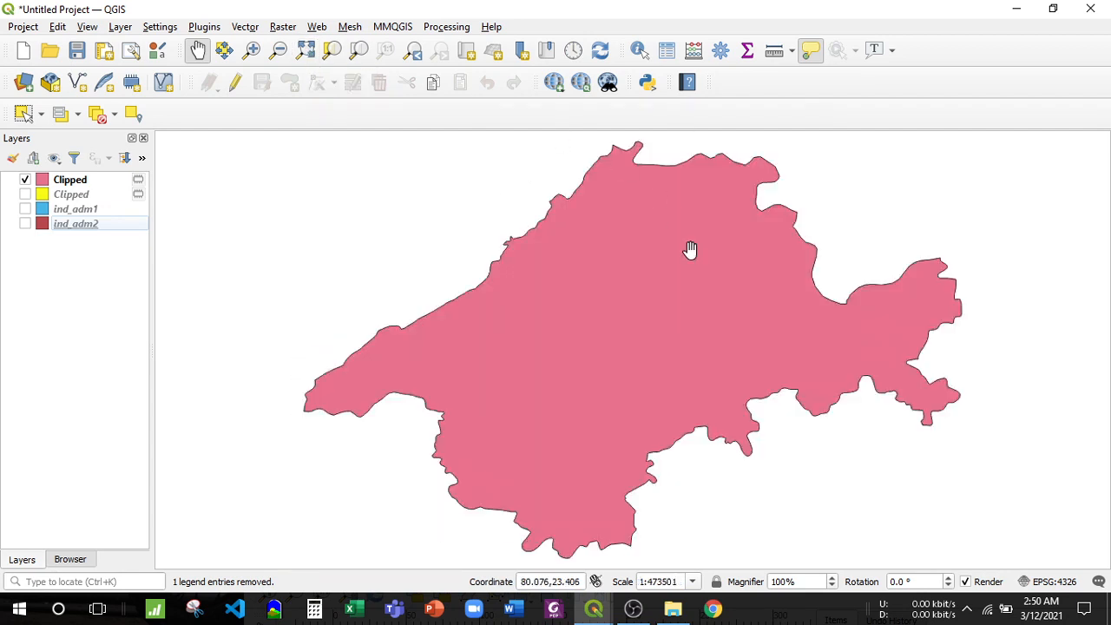
- Check how Map 1 looks in the "Study area Map" layout, and return to the main project
{"action": "mouse_move", "coordinate": [594, 608]}
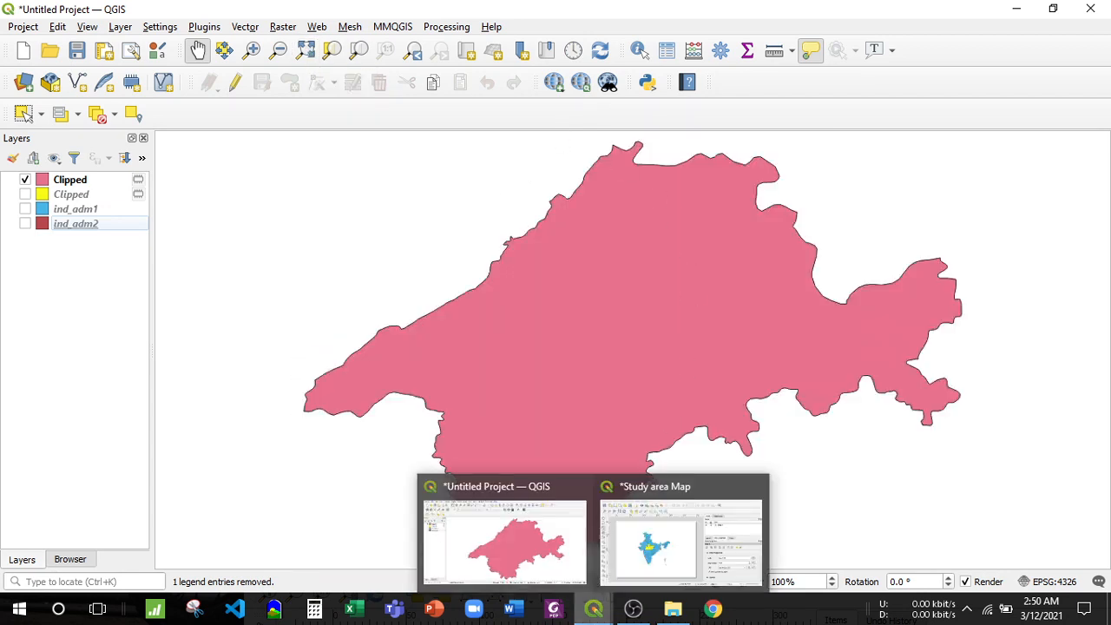
{"action": "left_click", "coordinate": [676, 539]}
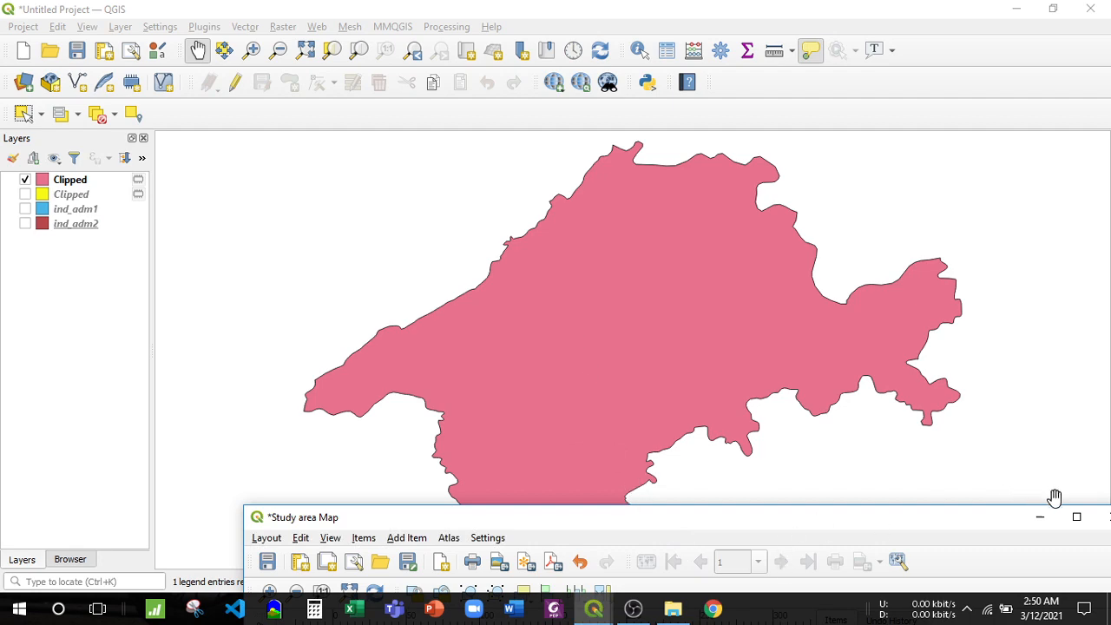
{"action": "left_click", "coordinate": [1076, 518]}
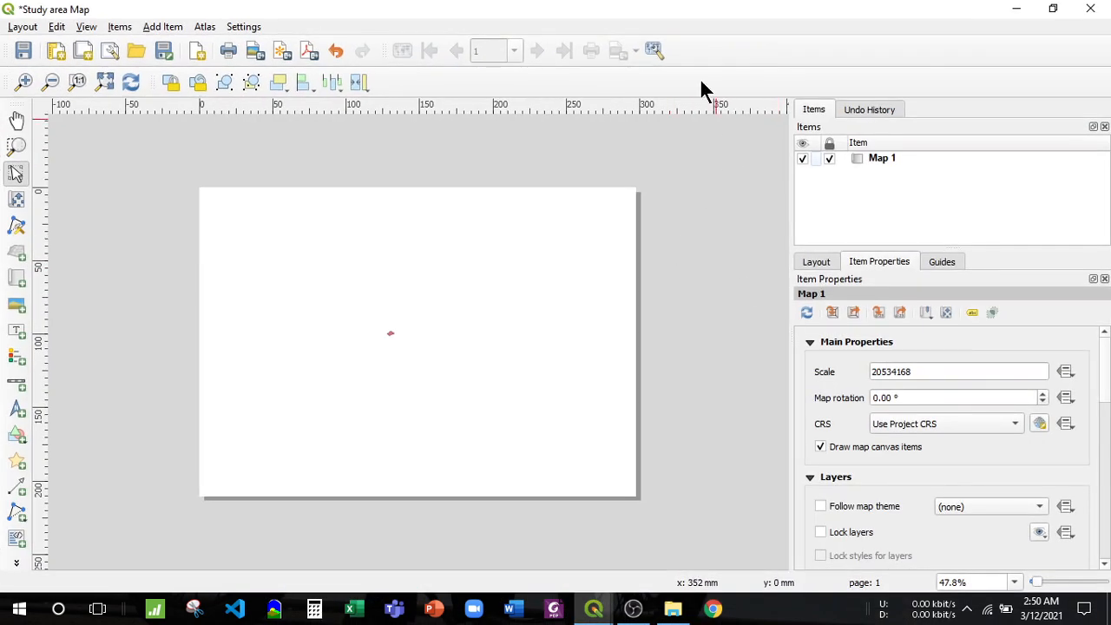
{"action": "left_click", "coordinate": [1005, 13]}
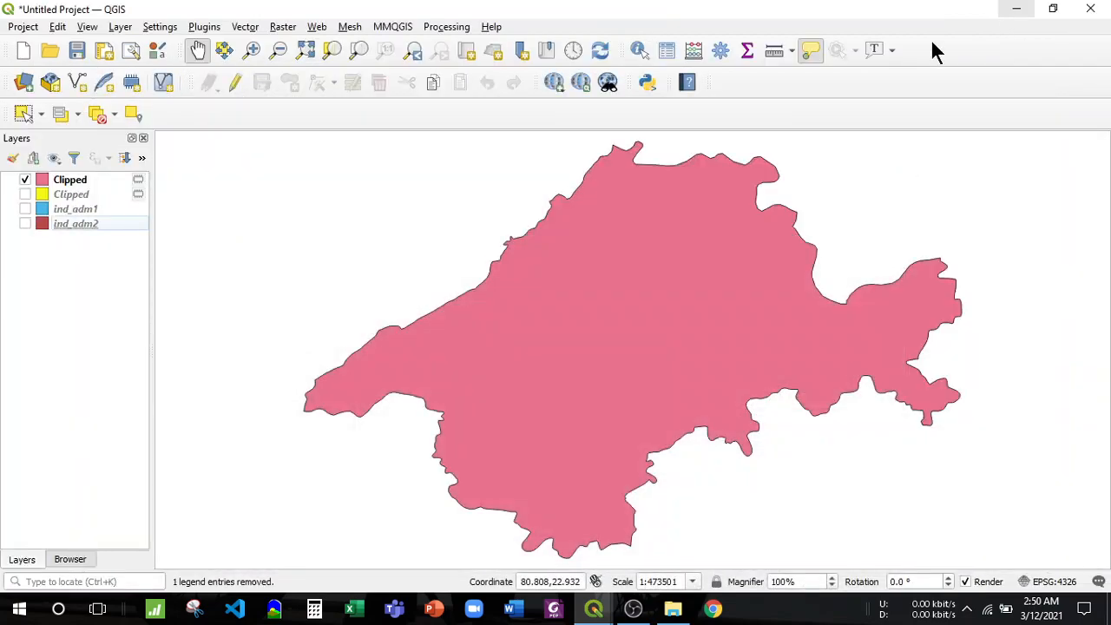
- Show the yellow Clipped, ind_adm1 and ind_adm2 layers again and fit all of India to the map view
{"action": "left_click", "coordinate": [25, 195]}
{"action": "left_click", "coordinate": [24, 209]}
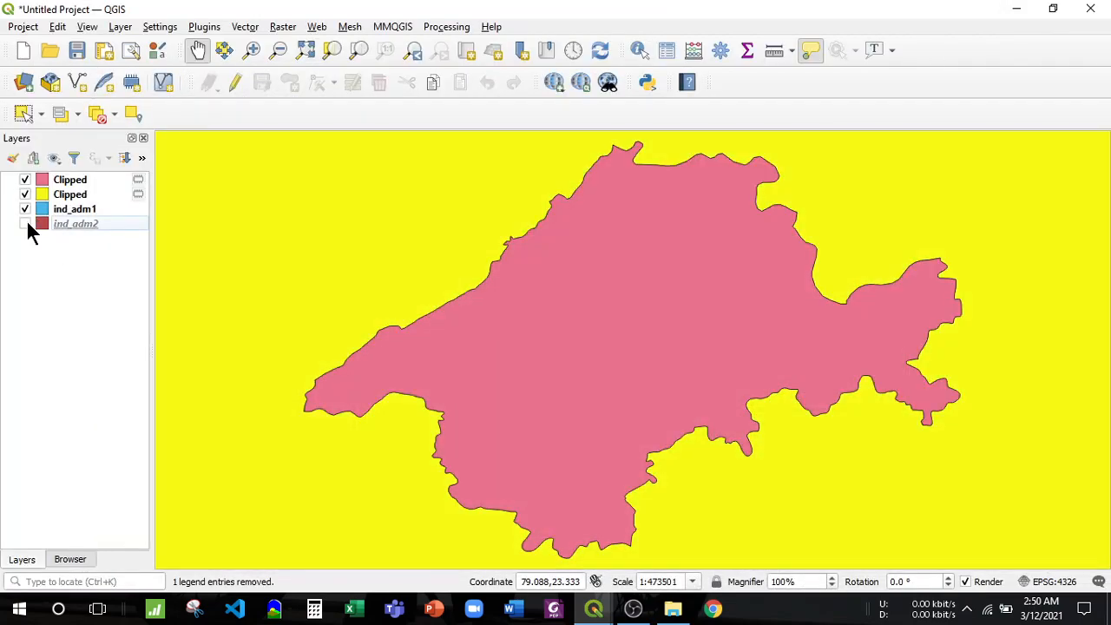
{"action": "left_click", "coordinate": [24, 224]}
{"action": "left_click", "coordinate": [305, 52]}
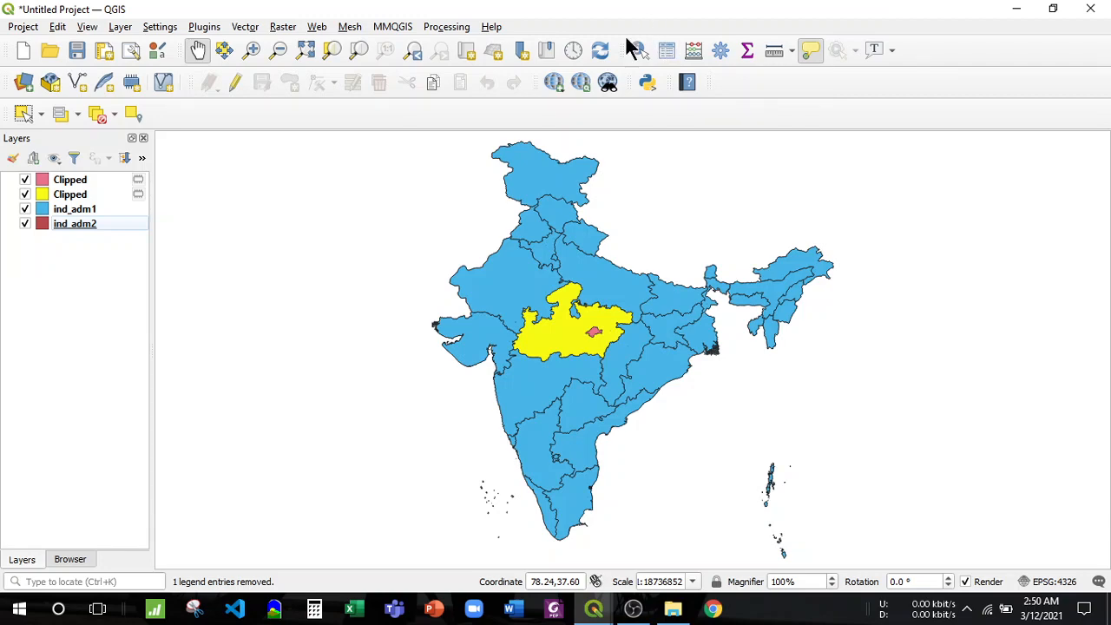
- Return to the "Study area Map" layout, unlock Map 1 and delete it
{"action": "mouse_move", "coordinate": [593, 611]}
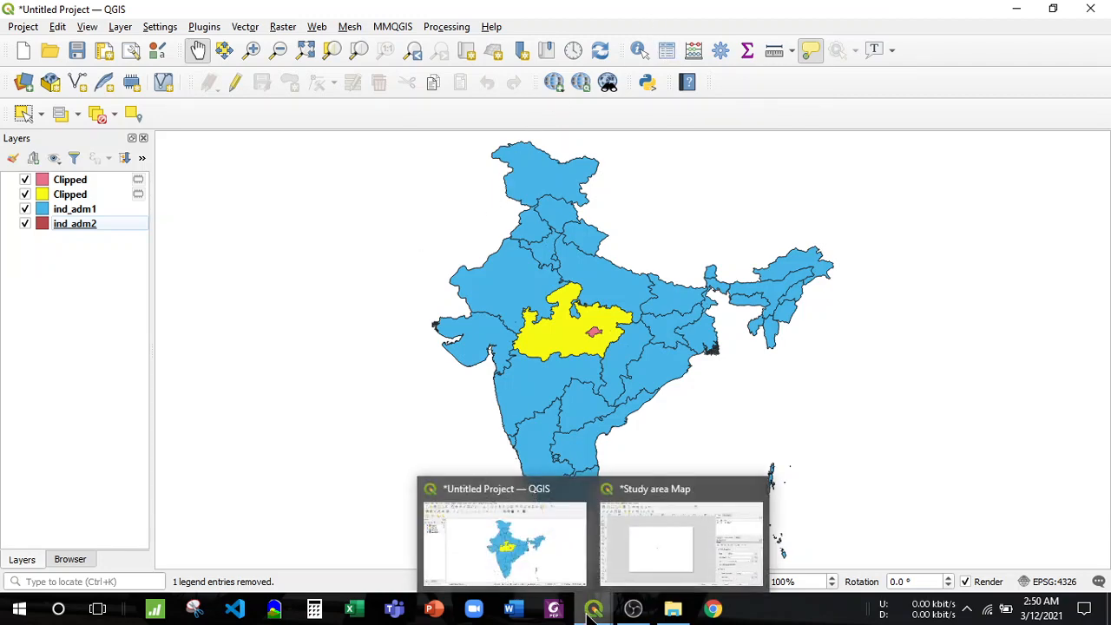
{"action": "left_click", "coordinate": [657, 538]}
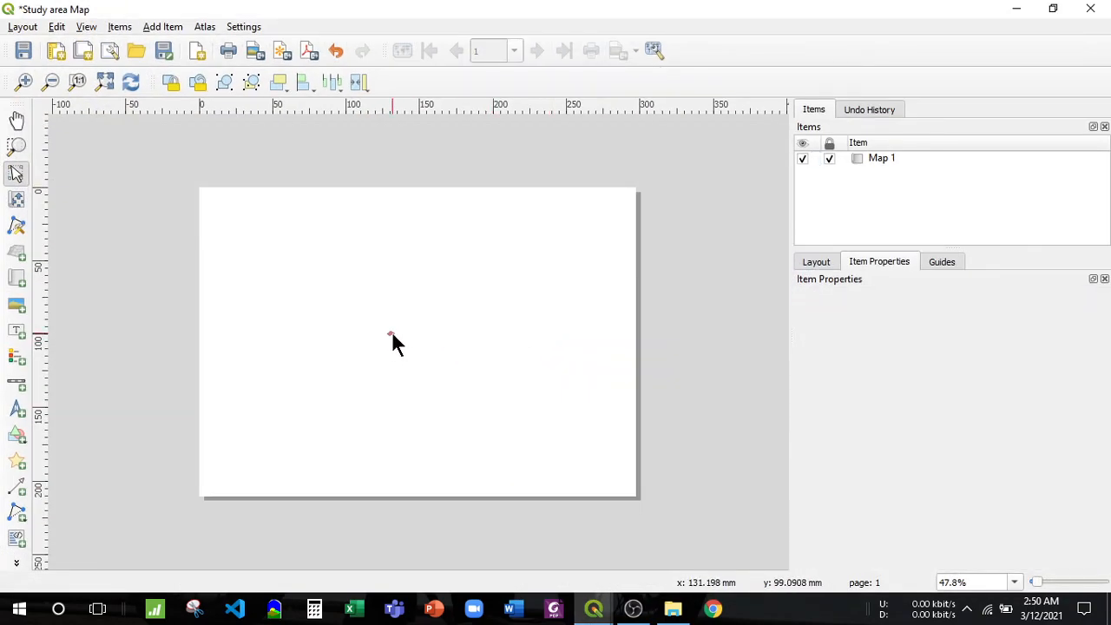
{"action": "left_click", "coordinate": [821, 159]}
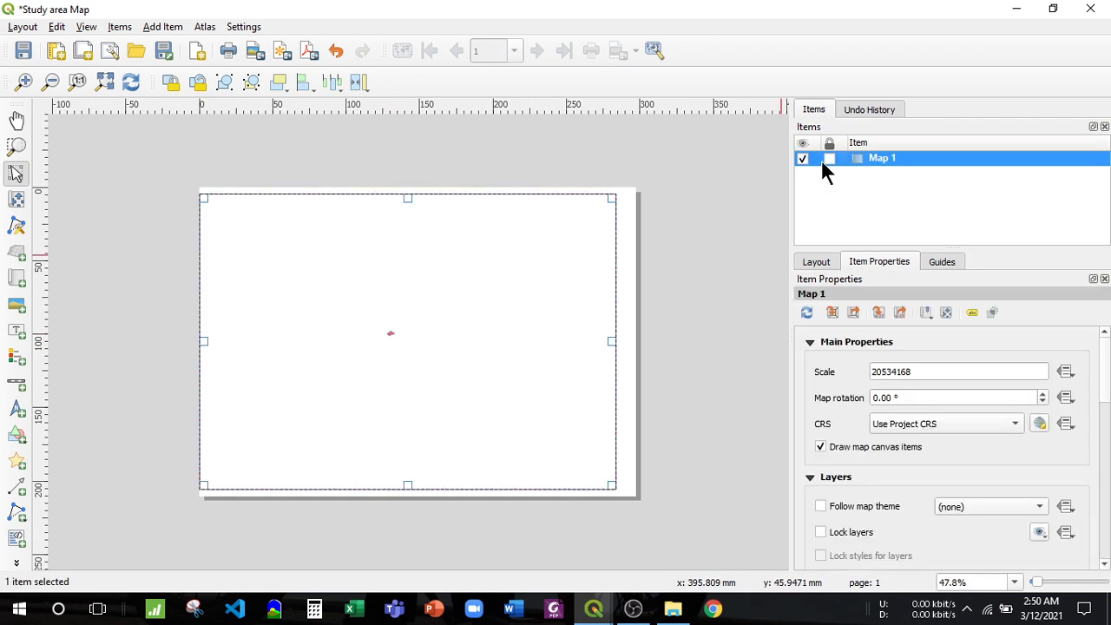
{"action": "right_click", "coordinate": [821, 159]}
{"action": "left_click", "coordinate": [845, 170]}
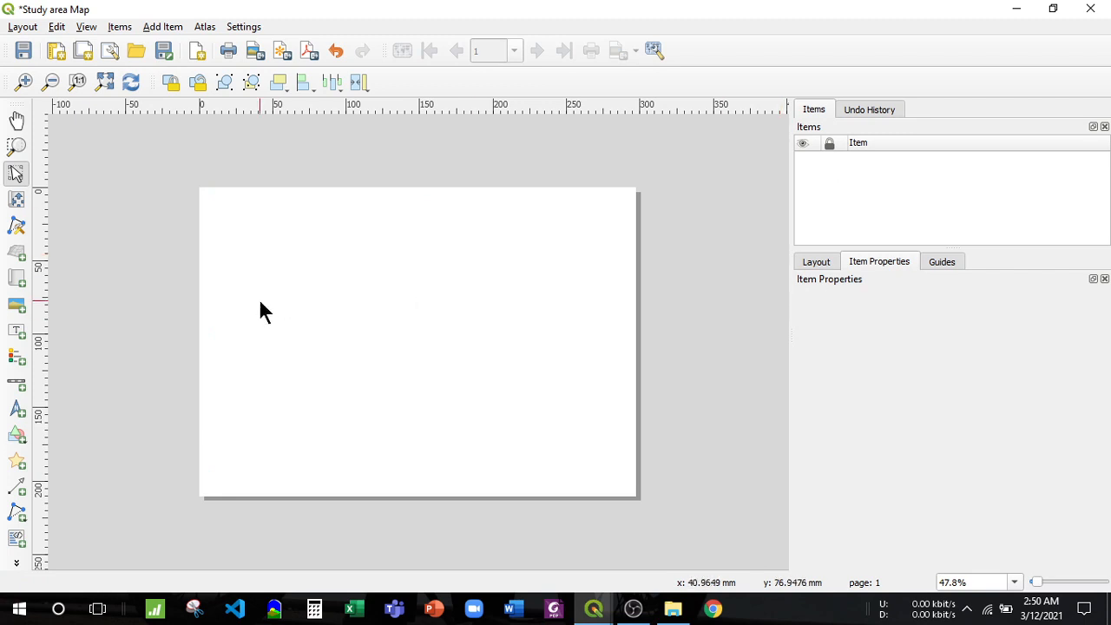
- Add a new map of India covering nearly the whole layout page and lock the item
{"action": "left_click", "coordinate": [162, 27]}
{"action": "left_click", "coordinate": [178, 64]}
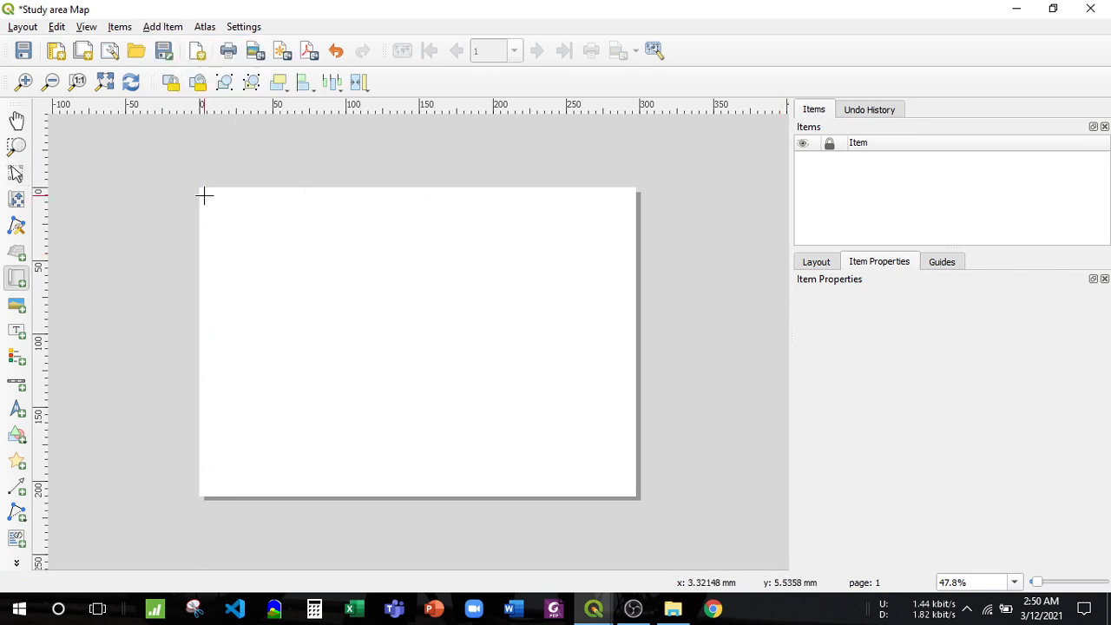
{"action": "left_click_drag", "start_coordinate": [201, 192], "coordinate": [625, 486]}
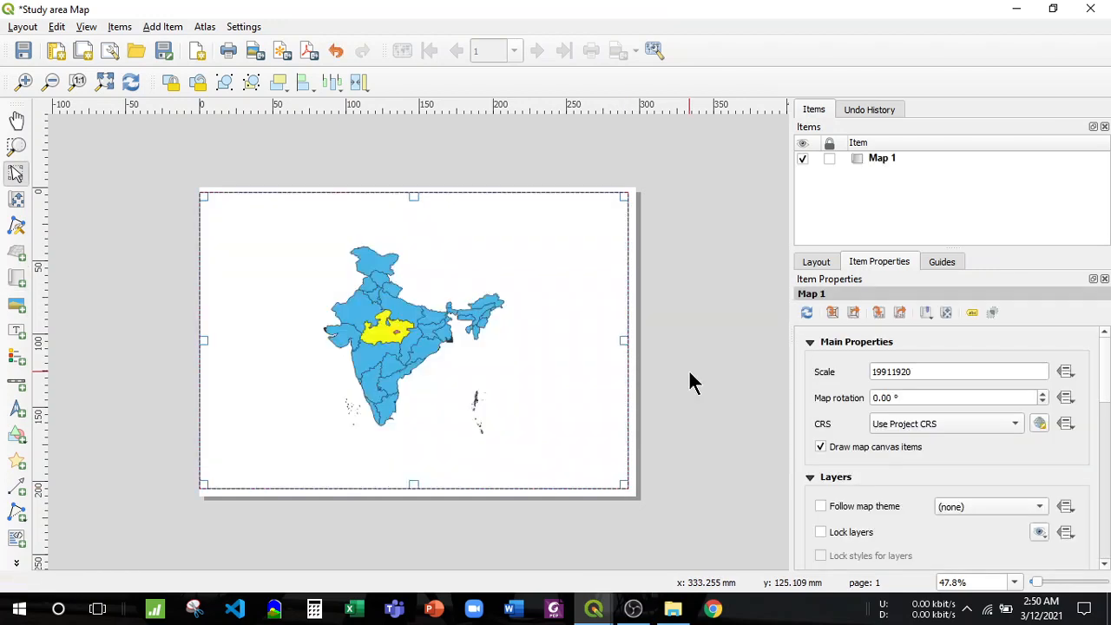
{"action": "left_click", "coordinate": [830, 158]}
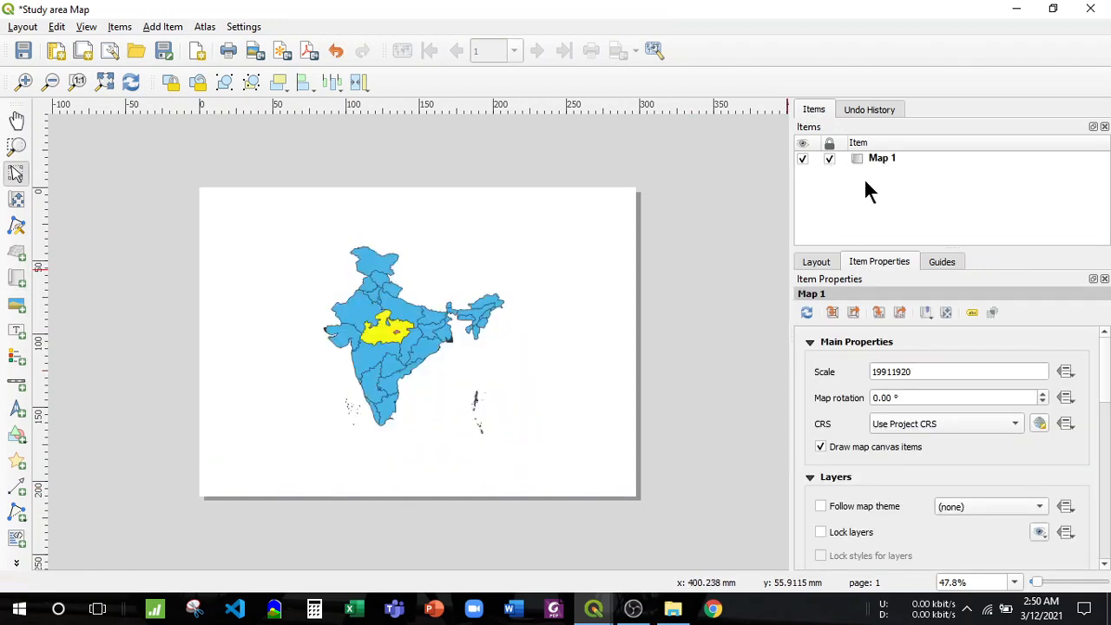
- In the main project, leave only the pink Clipped district layer visible and fit it to the map view
{"action": "left_click", "coordinate": [1019, 9]}
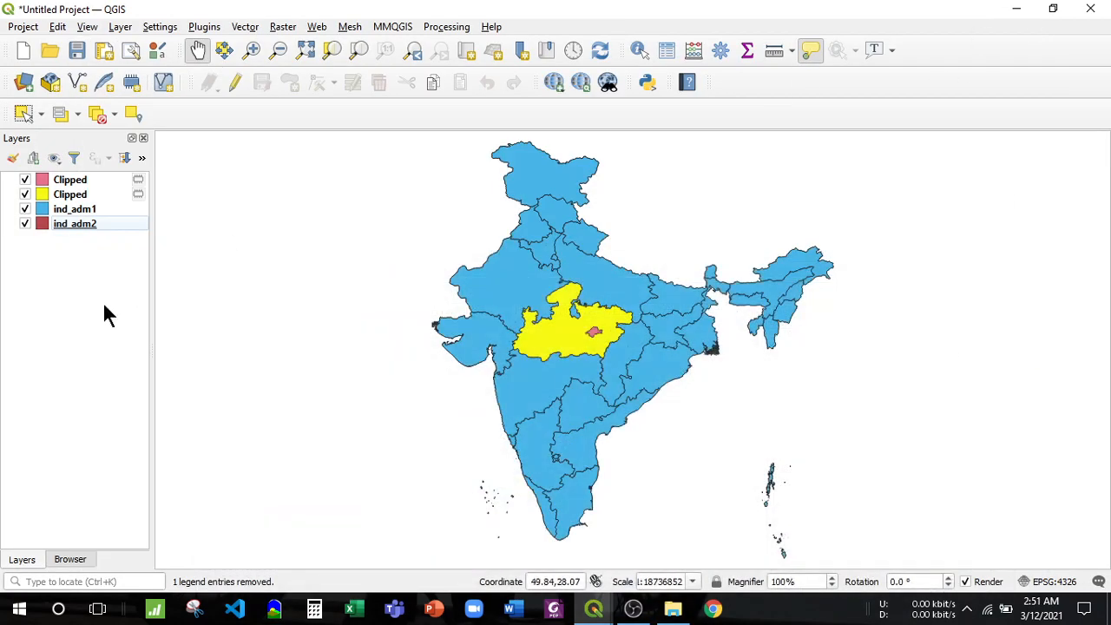
{"action": "left_click", "coordinate": [26, 224]}
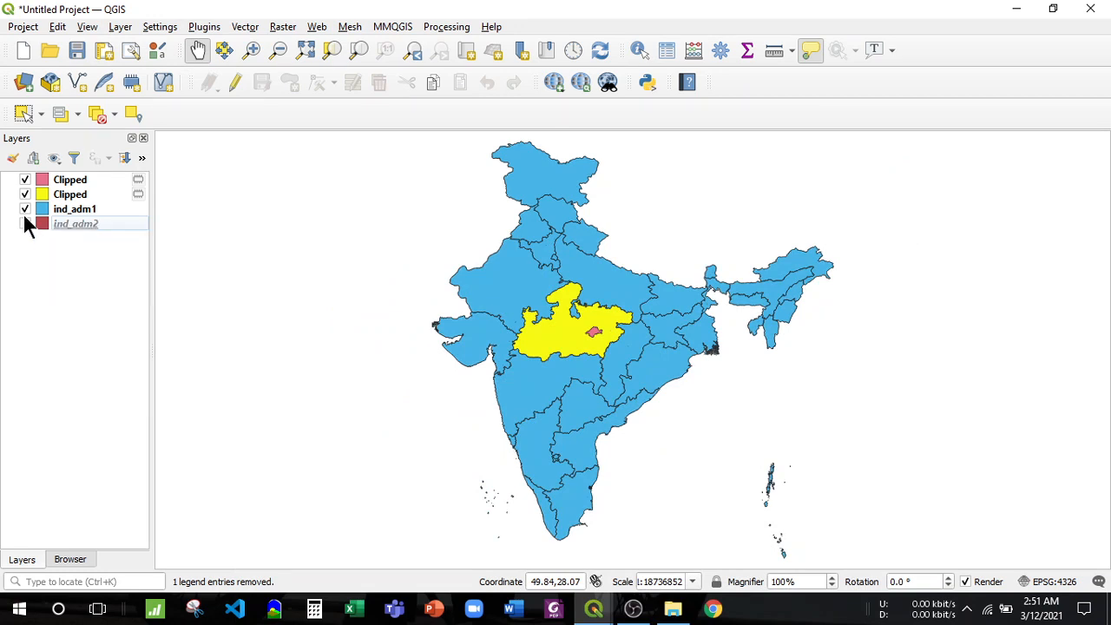
{"action": "left_click", "coordinate": [25, 209]}
{"action": "left_click", "coordinate": [26, 195]}
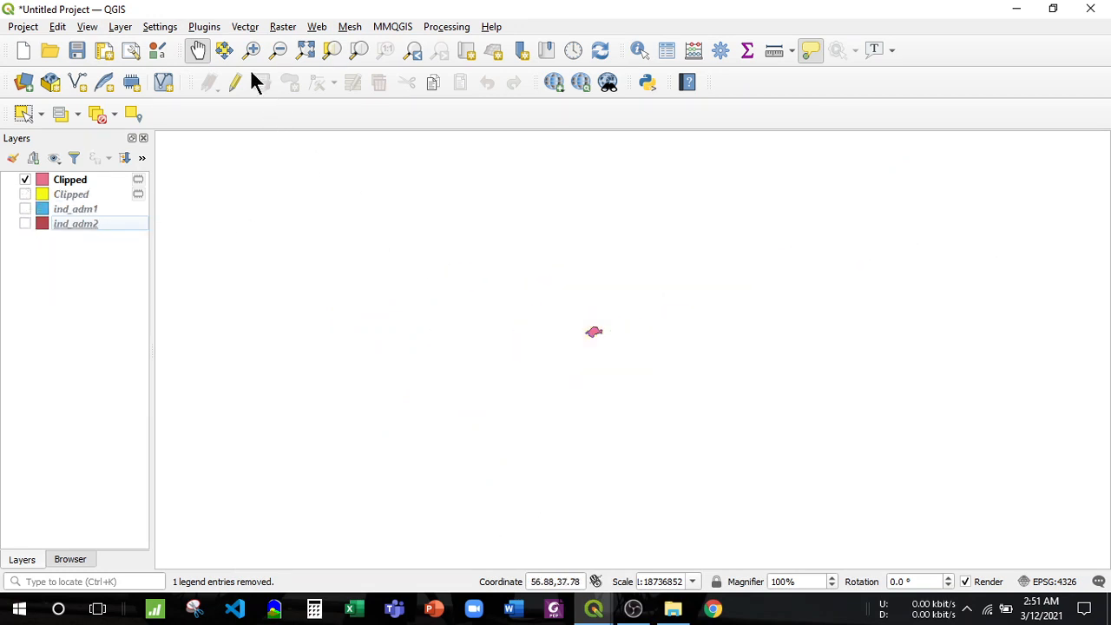
{"action": "left_click", "coordinate": [305, 50]}
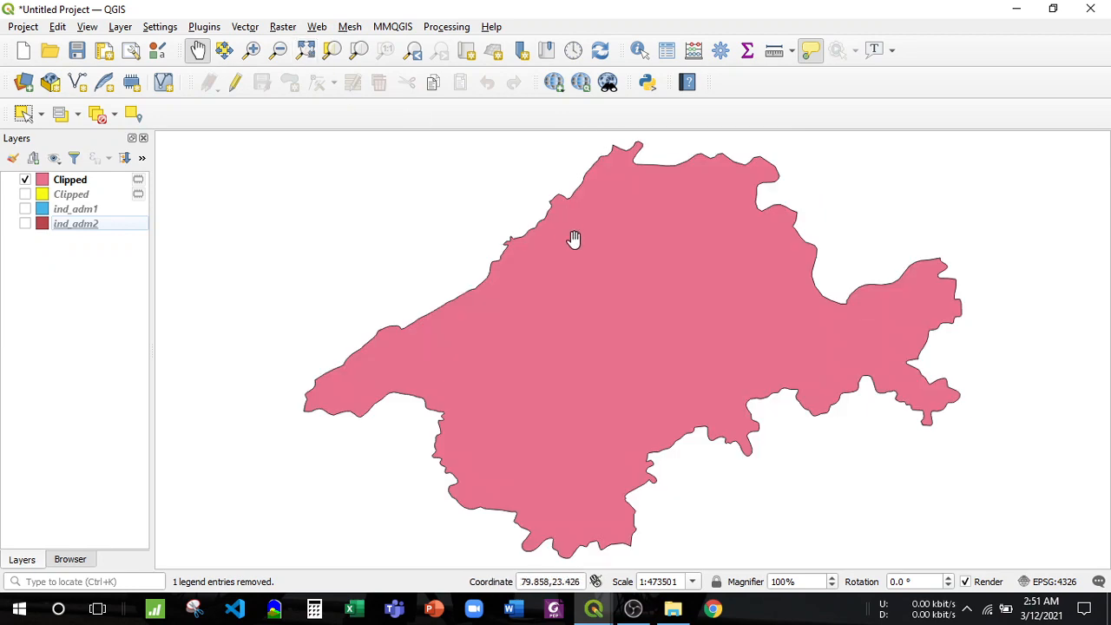
- Return to the "Study area Map" layout and add a map of the pink district, about 106 mm wide, in the page's upper-right corner
{"action": "left_click", "coordinate": [1006, 11]}
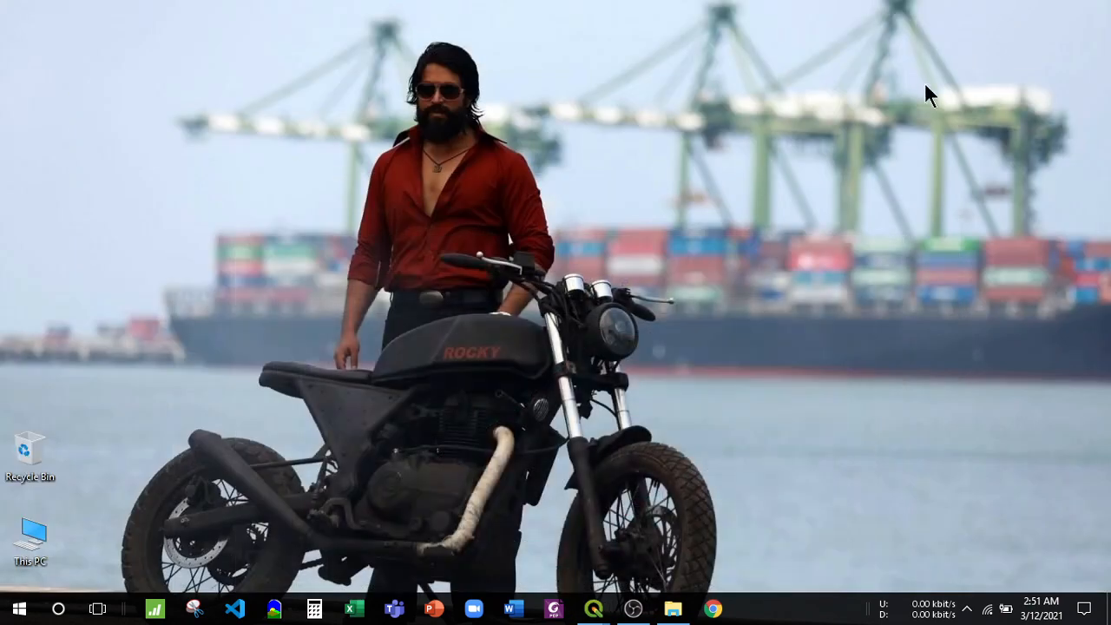
{"action": "mouse_move", "coordinate": [593, 608]}
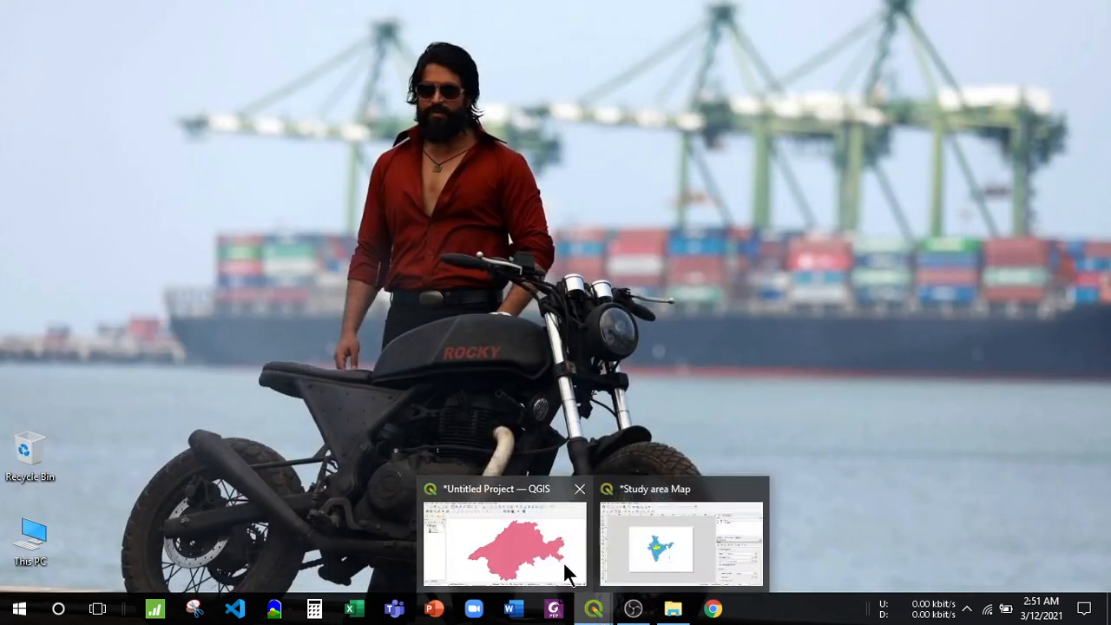
{"action": "left_click", "coordinate": [631, 556]}
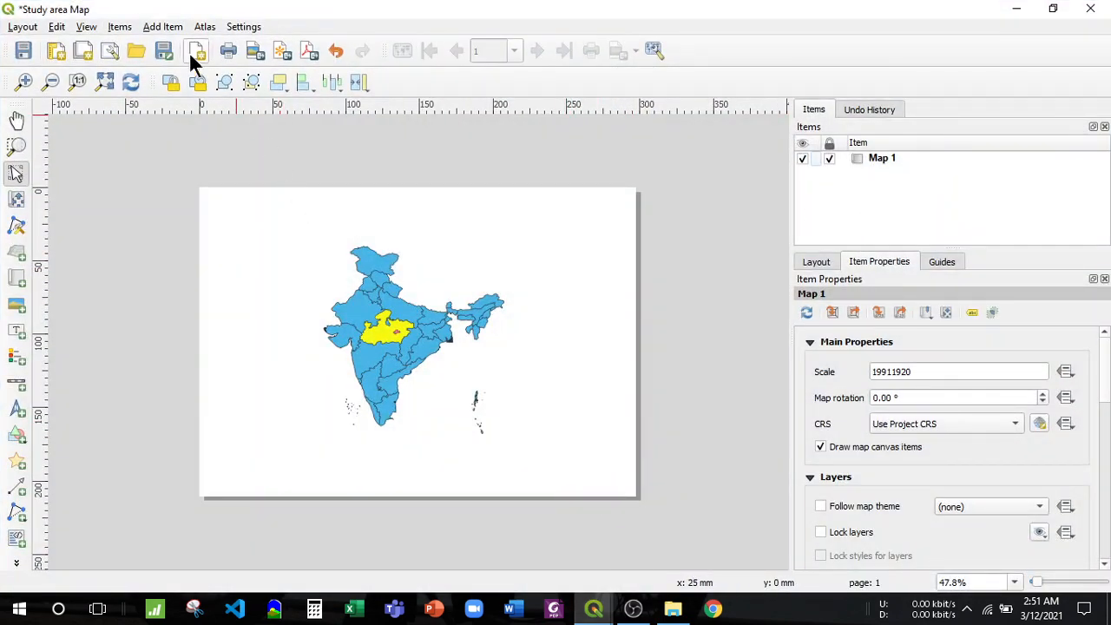
{"action": "left_click", "coordinate": [173, 28]}
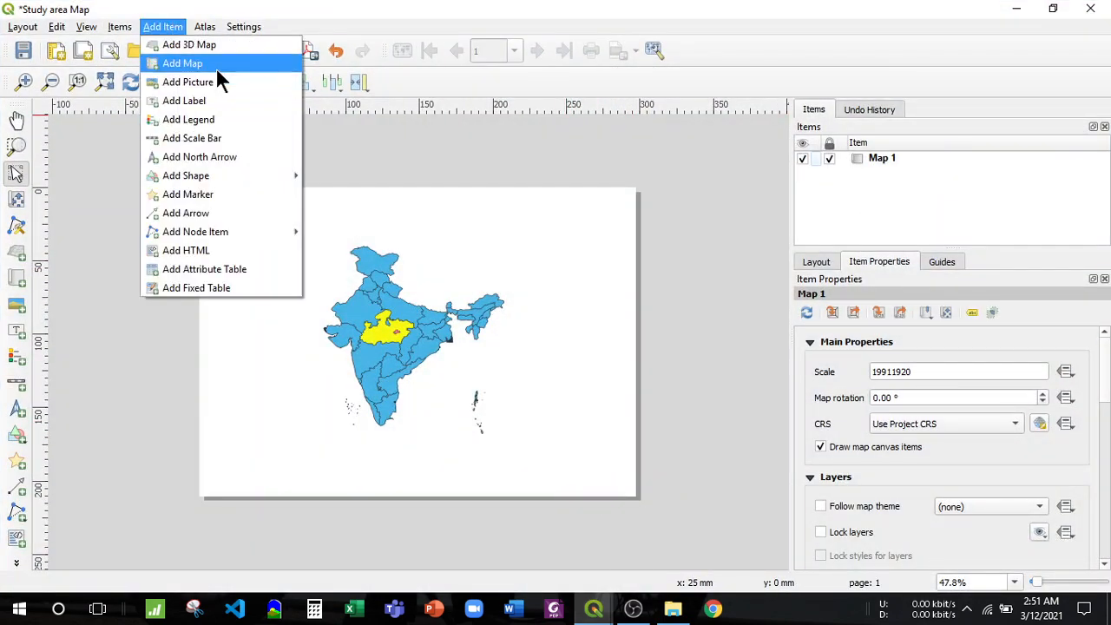
{"action": "left_click", "coordinate": [217, 67]}
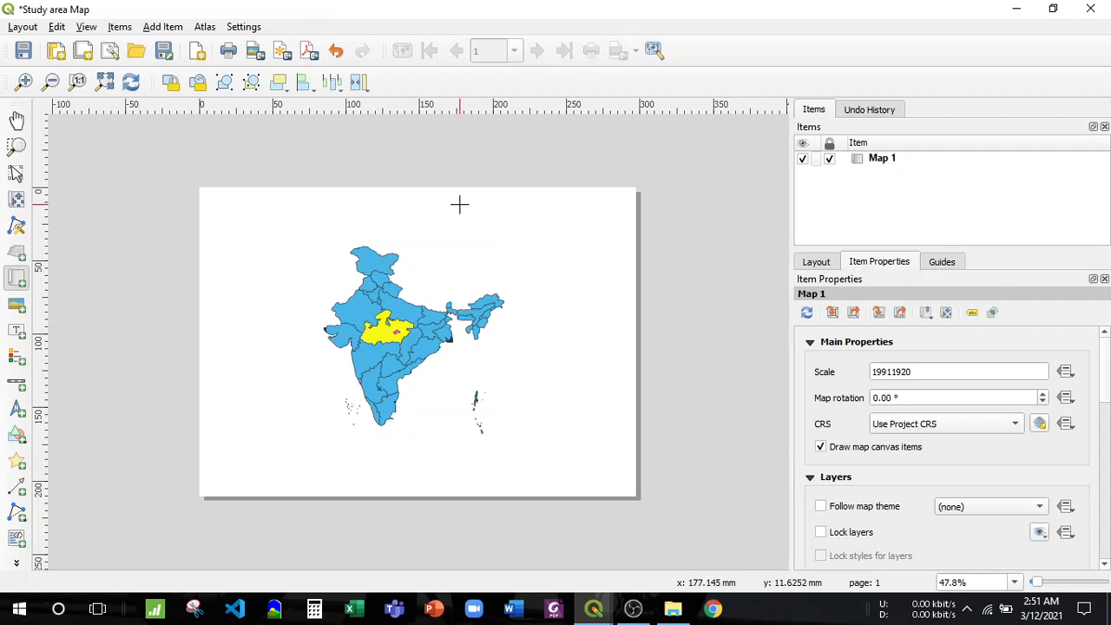
{"action": "left_click_drag", "start_coordinate": [459, 199], "coordinate": [616, 274]}
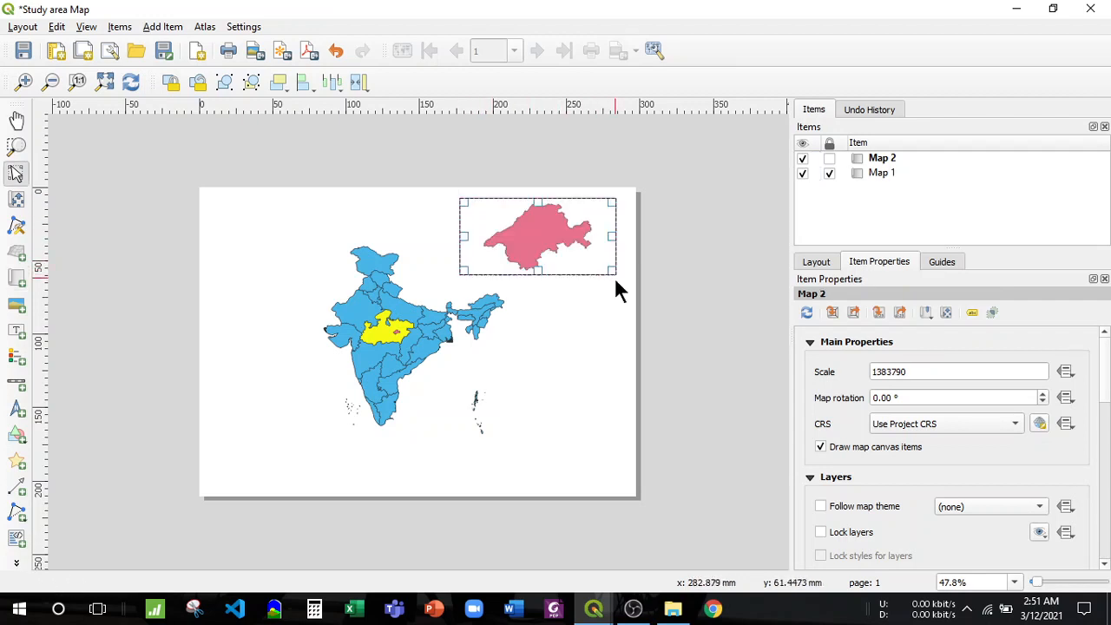
- Select the new district map and collapse its Main Properties and Layers settings
{"action": "left_click", "coordinate": [593, 354]}
{"action": "left_click", "coordinate": [532, 234]}
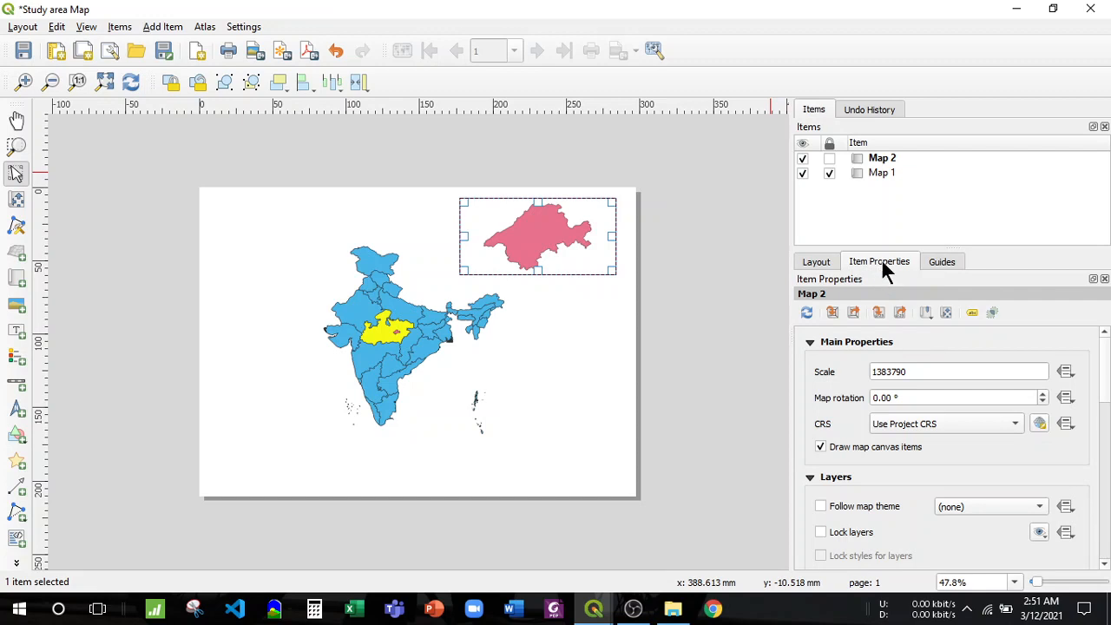
{"action": "left_click", "coordinate": [810, 342]}
{"action": "left_click", "coordinate": [810, 362]}
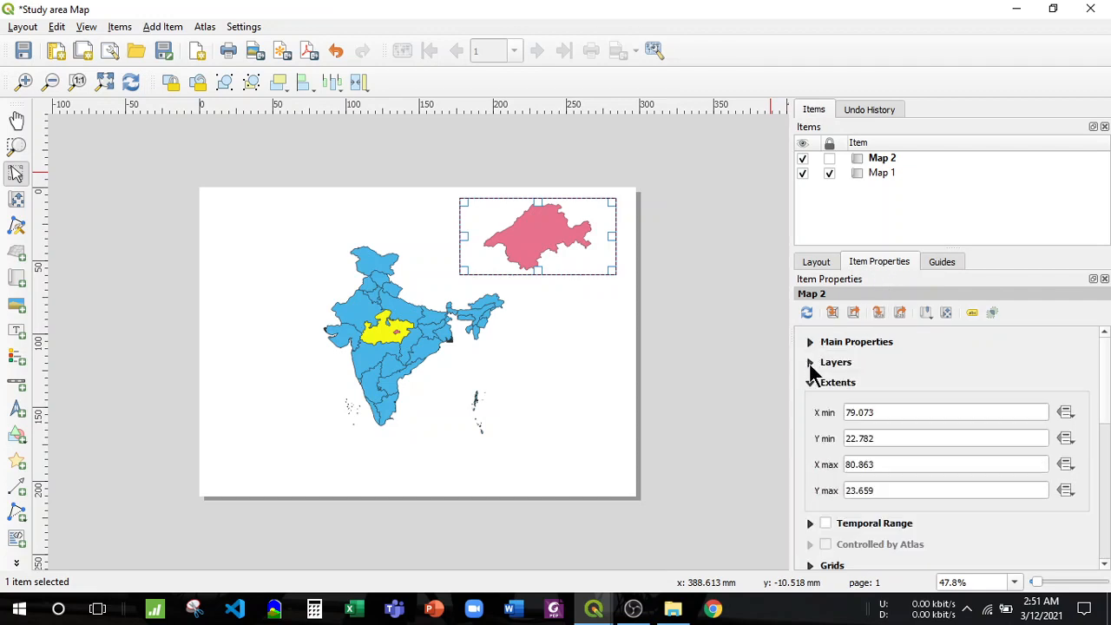
- Add a new grid to Map 2 and open that grid's properties for modification
{"action": "left_click", "coordinate": [810, 383]}
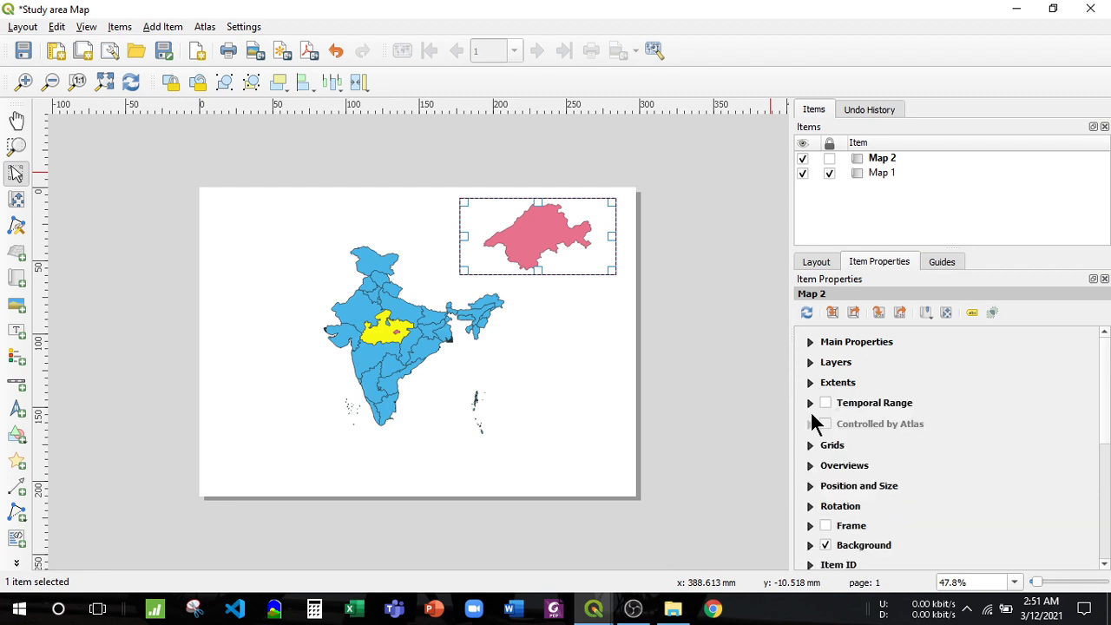
{"action": "scroll", "coordinate": [813, 417], "scroll_direction": "down", "scroll_amount": 1}
{"action": "left_click", "coordinate": [810, 396]}
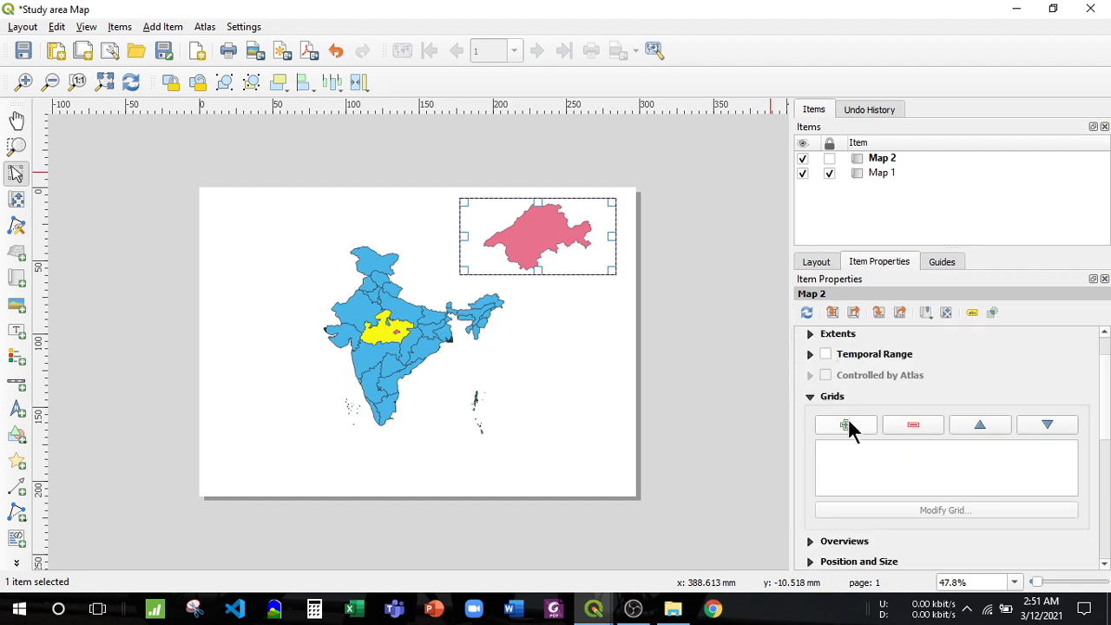
{"action": "left_click", "coordinate": [847, 424]}
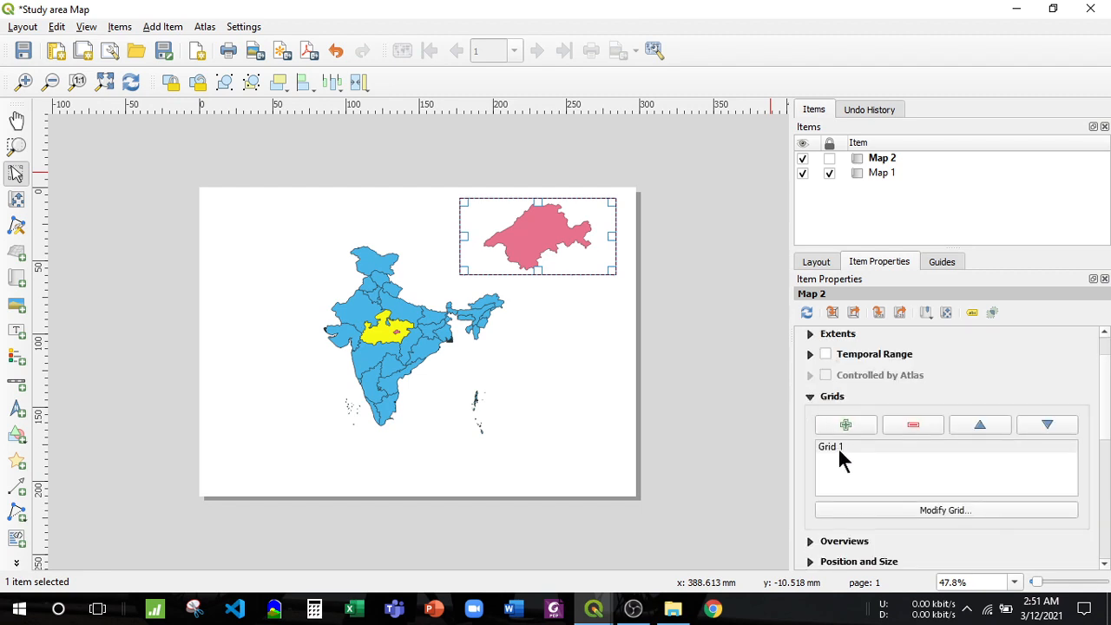
{"action": "double_click", "coordinate": [833, 446]}
{"action": "left_click", "coordinate": [909, 448]}
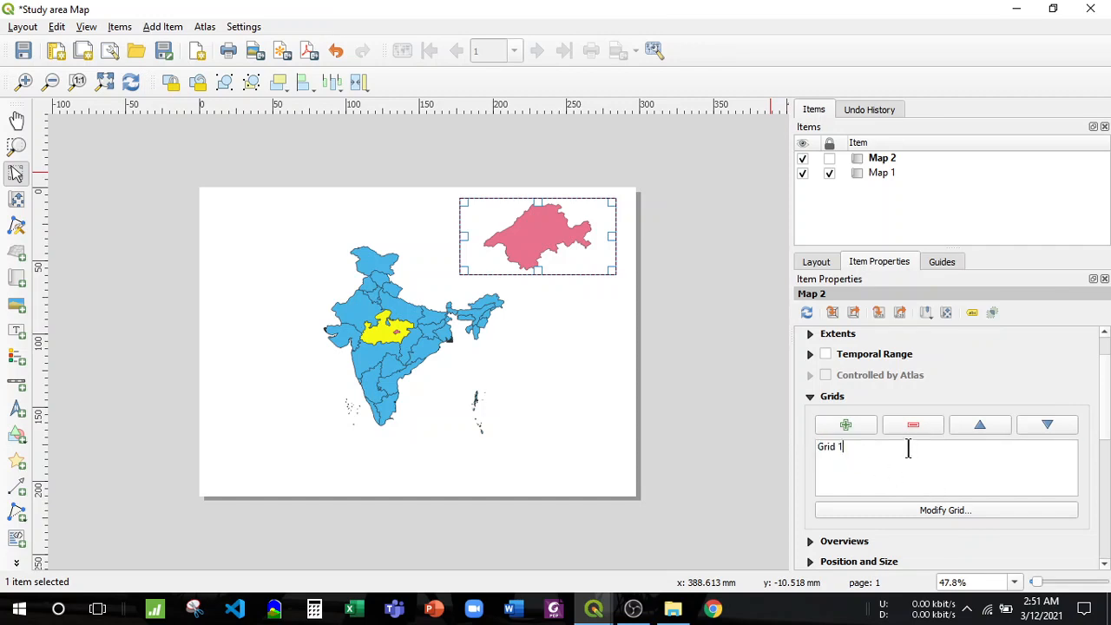
{"action": "left_click", "coordinate": [891, 478]}
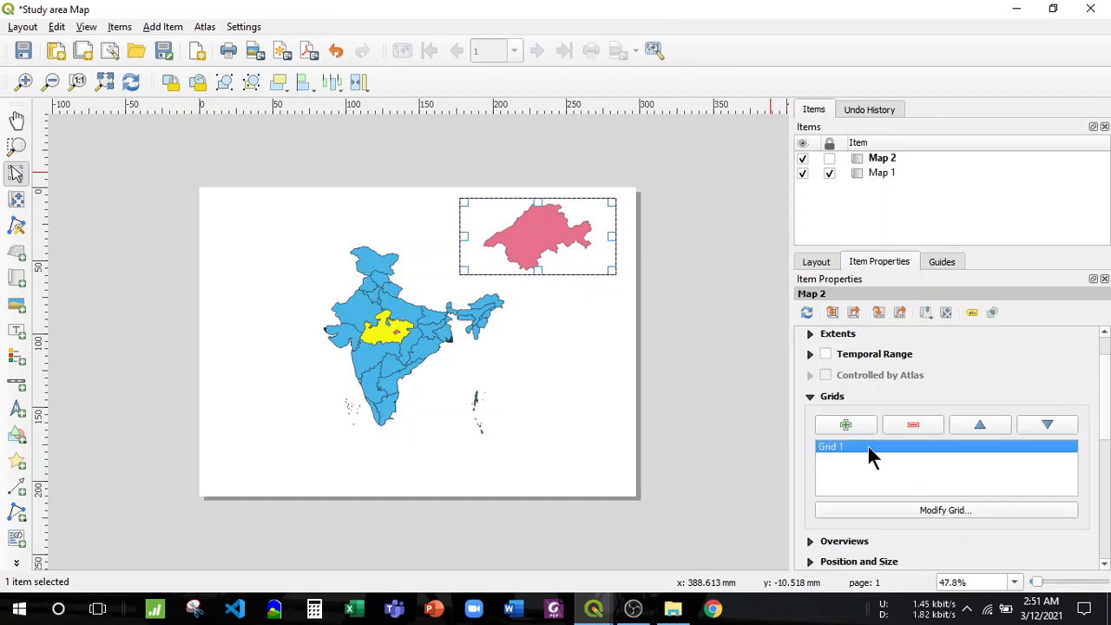
{"action": "left_click", "coordinate": [923, 512]}
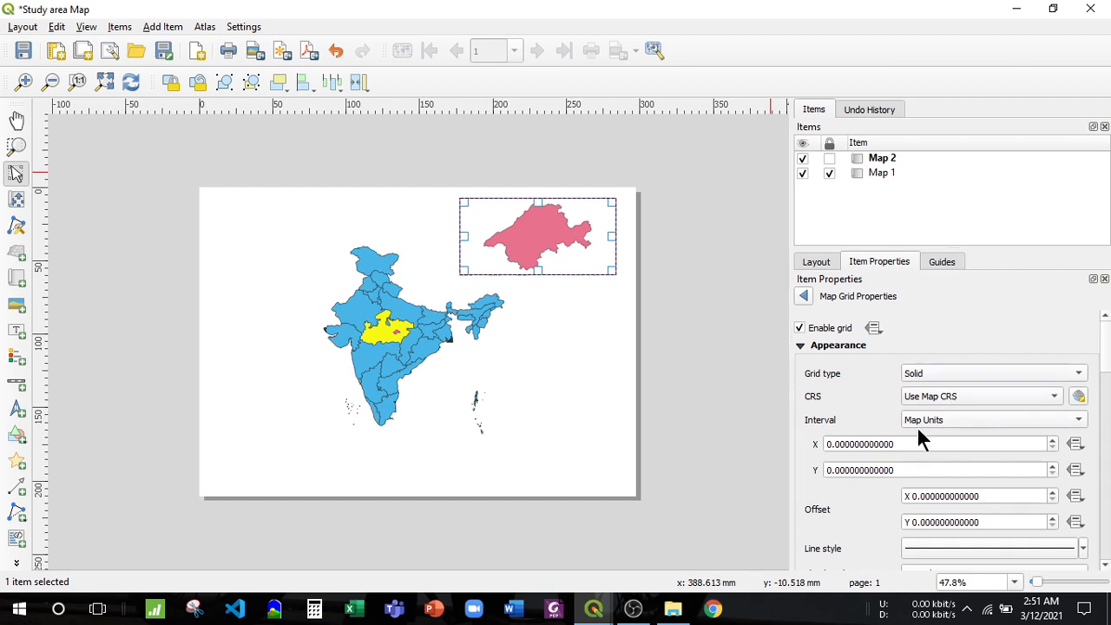
- Set the grid interval to 3 for X and 2 for Y, with centimeters as the interval unit
{"action": "left_click", "coordinate": [963, 446]}
{"action": "left_click", "coordinate": [1052, 439]}
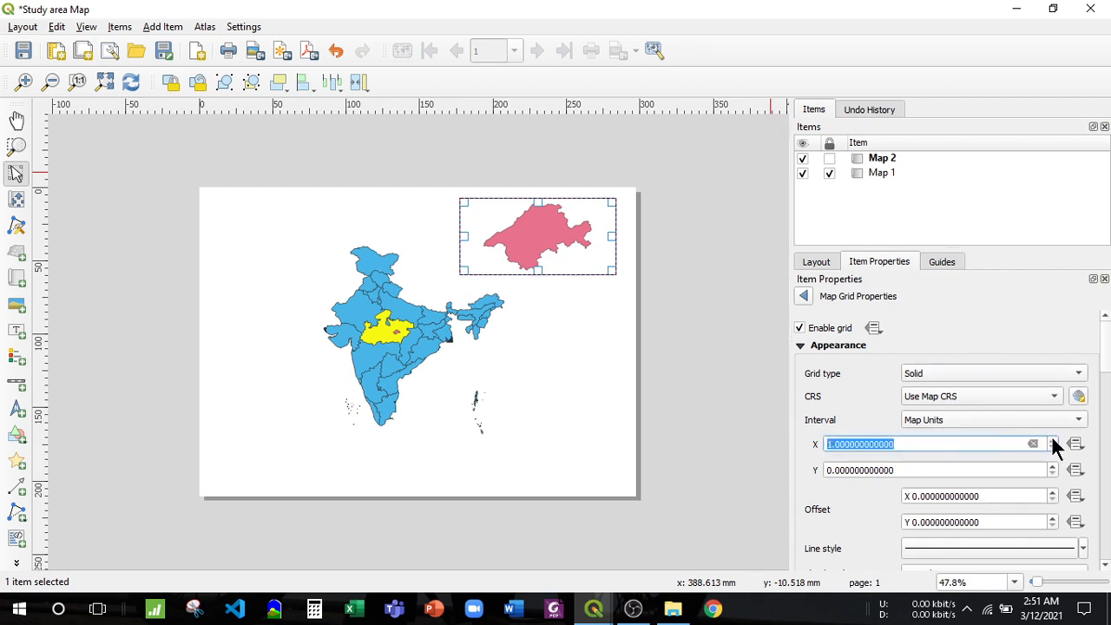
{"action": "left_click", "coordinate": [1052, 440]}
{"action": "left_click", "coordinate": [997, 470]}
{"action": "left_click", "coordinate": [1052, 466]}
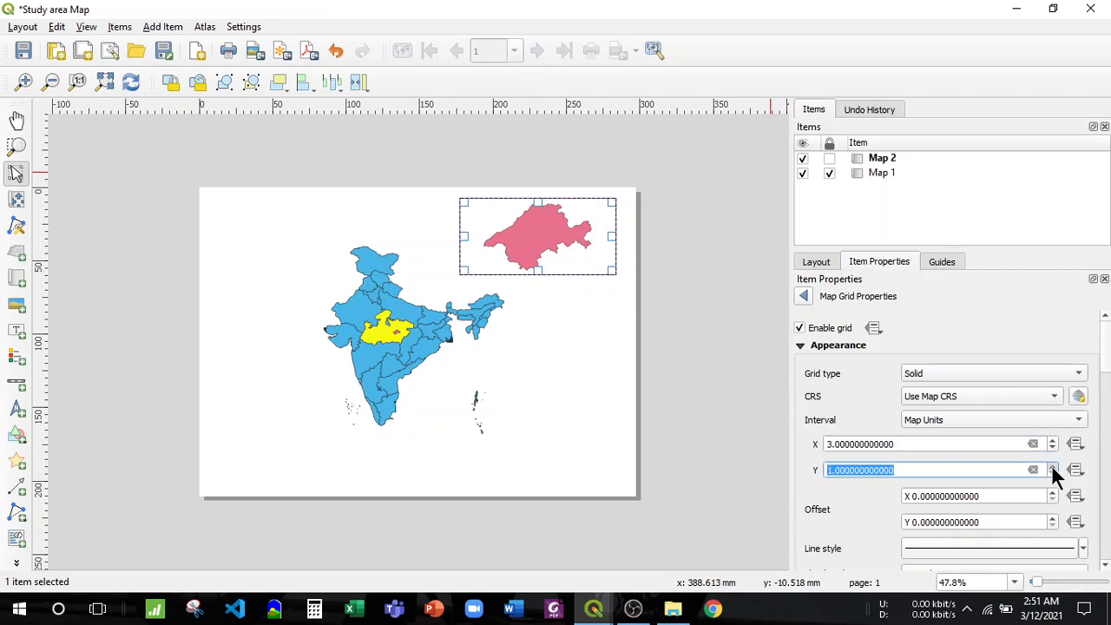
{"action": "left_click", "coordinate": [860, 417]}
{"action": "left_click", "coordinate": [932, 420]}
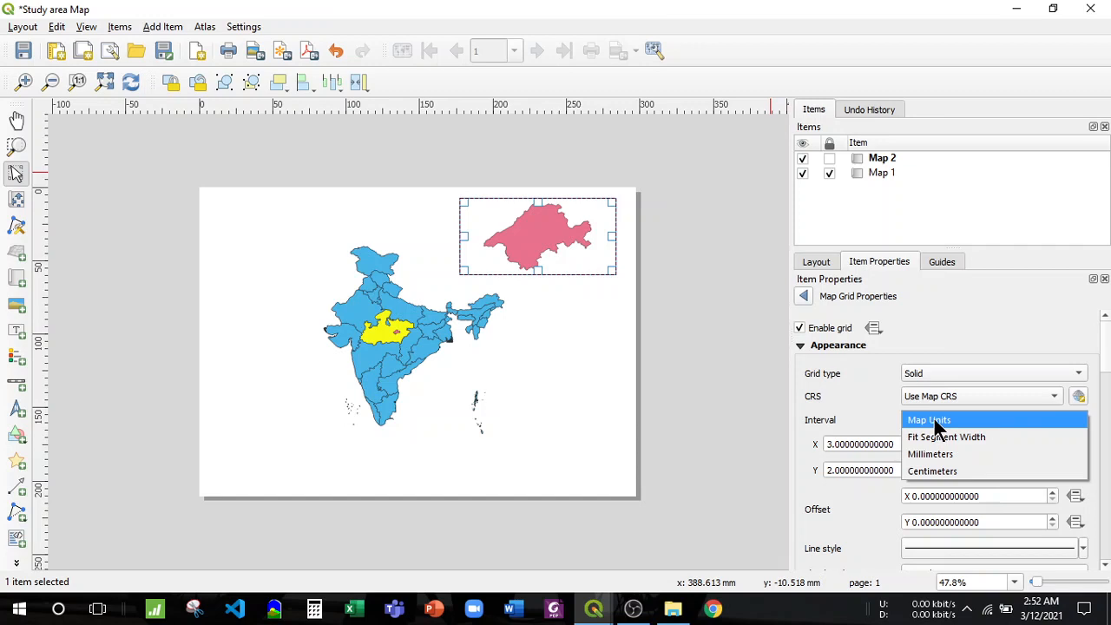
{"action": "left_click", "coordinate": [940, 473]}
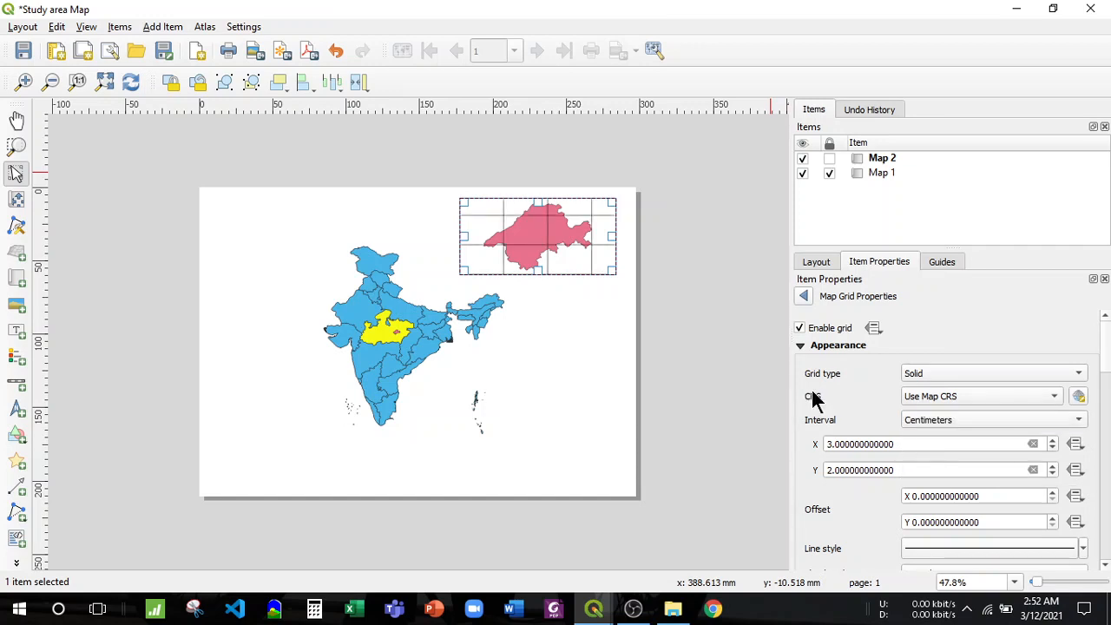
- Turn on the drawing of coordinates for Map 2's grid
{"action": "scroll", "coordinate": [874, 417], "scroll_direction": "down", "scroll_amount": 3}
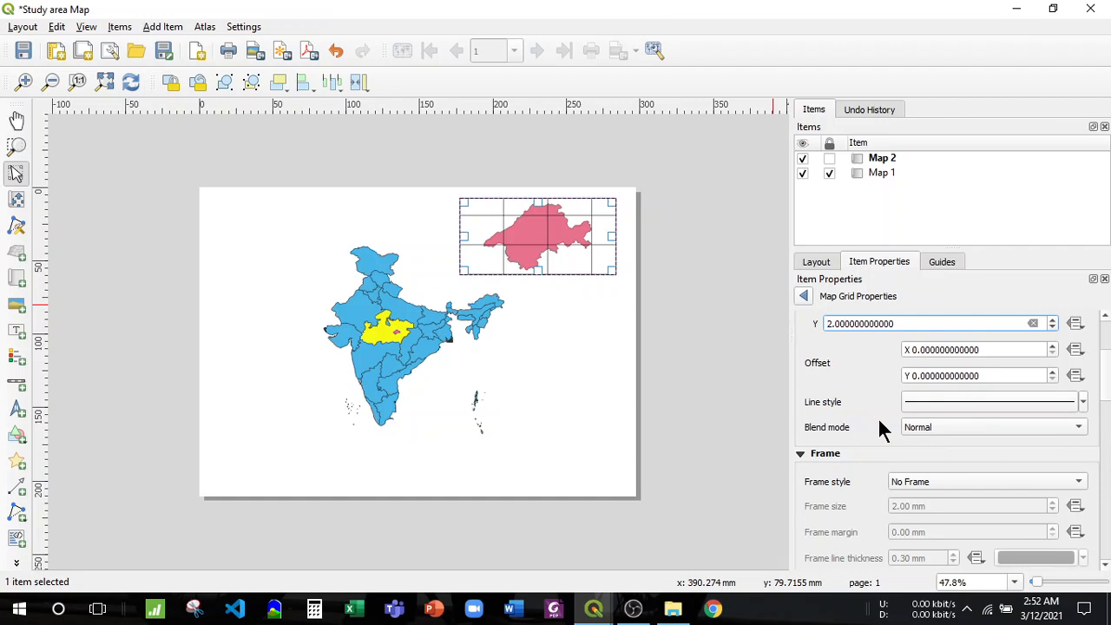
{"action": "scroll", "coordinate": [879, 427], "scroll_direction": "down", "scroll_amount": 9}
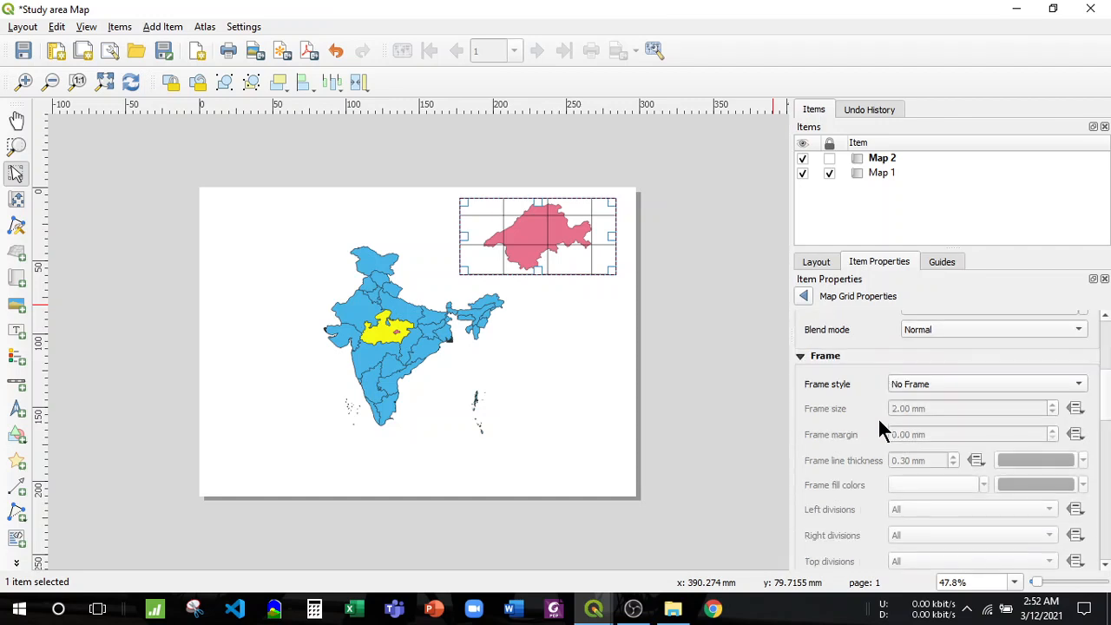
{"action": "scroll", "coordinate": [879, 427], "scroll_direction": "down", "scroll_amount": 5}
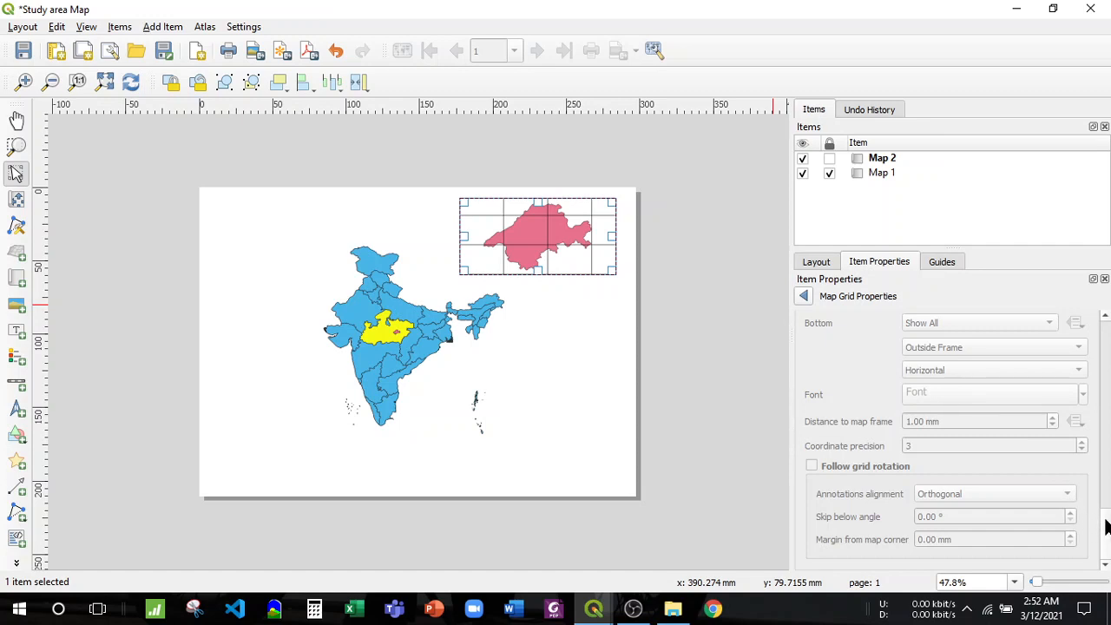
{"action": "scroll", "coordinate": [1106, 485], "scroll_direction": "down", "scroll_amount": 6}
{"action": "scroll", "coordinate": [1107, 484], "scroll_direction": "down", "scroll_amount": 3}
{"action": "scroll", "coordinate": [1106, 460], "scroll_direction": "up", "scroll_amount": 5}
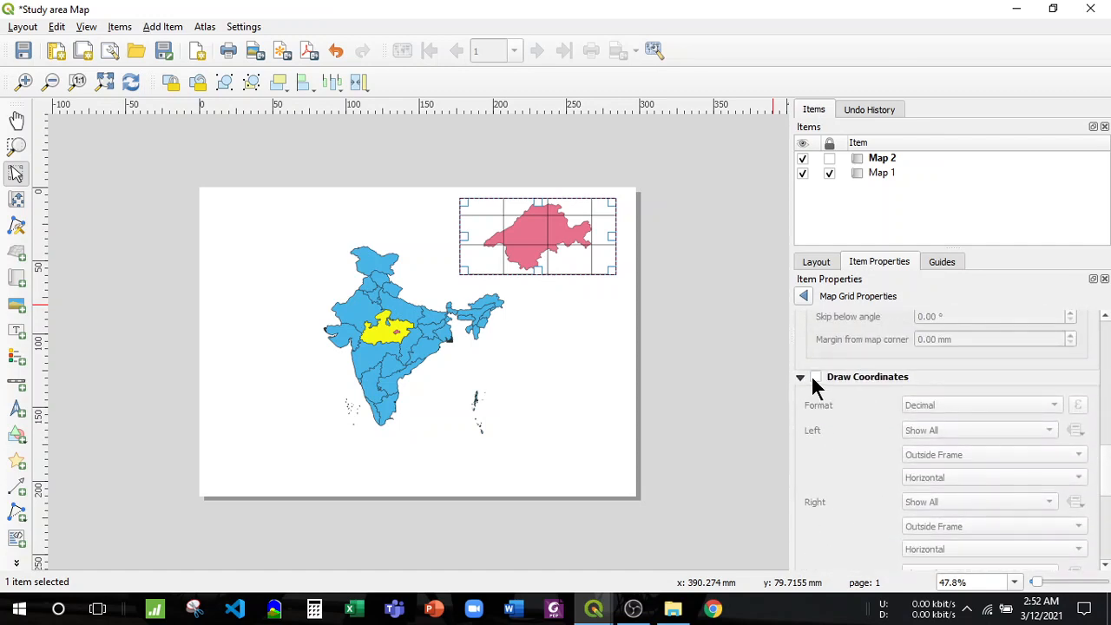
{"action": "left_click", "coordinate": [815, 377]}
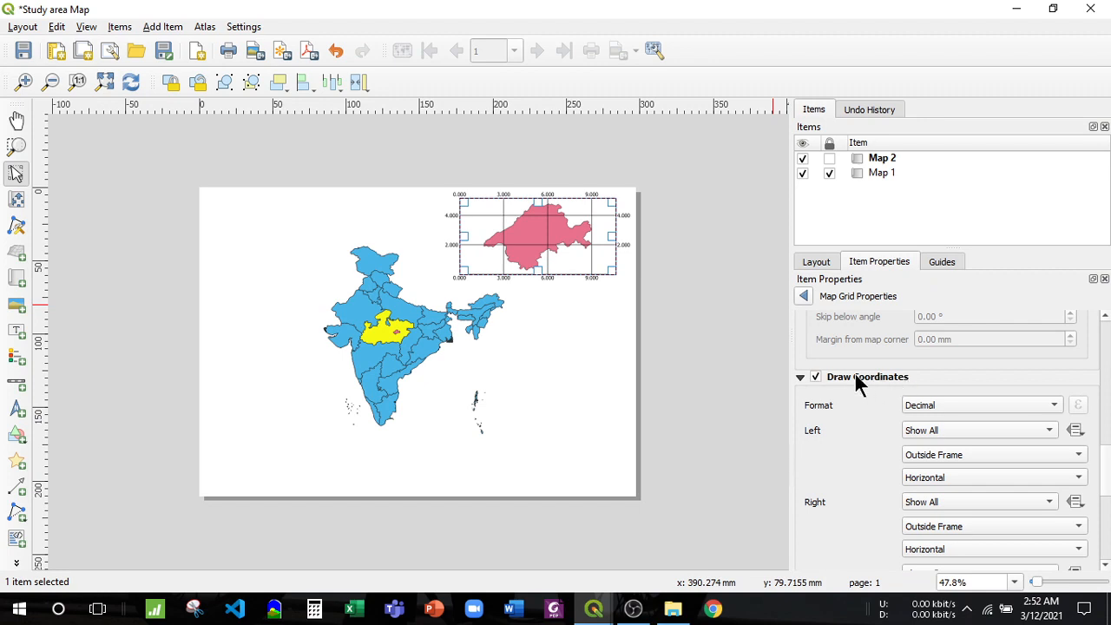
{"action": "scroll", "coordinate": [838, 389], "scroll_direction": "down", "scroll_amount": 1}
{"action": "scroll", "coordinate": [838, 389], "scroll_direction": "down", "scroll_amount": 4}
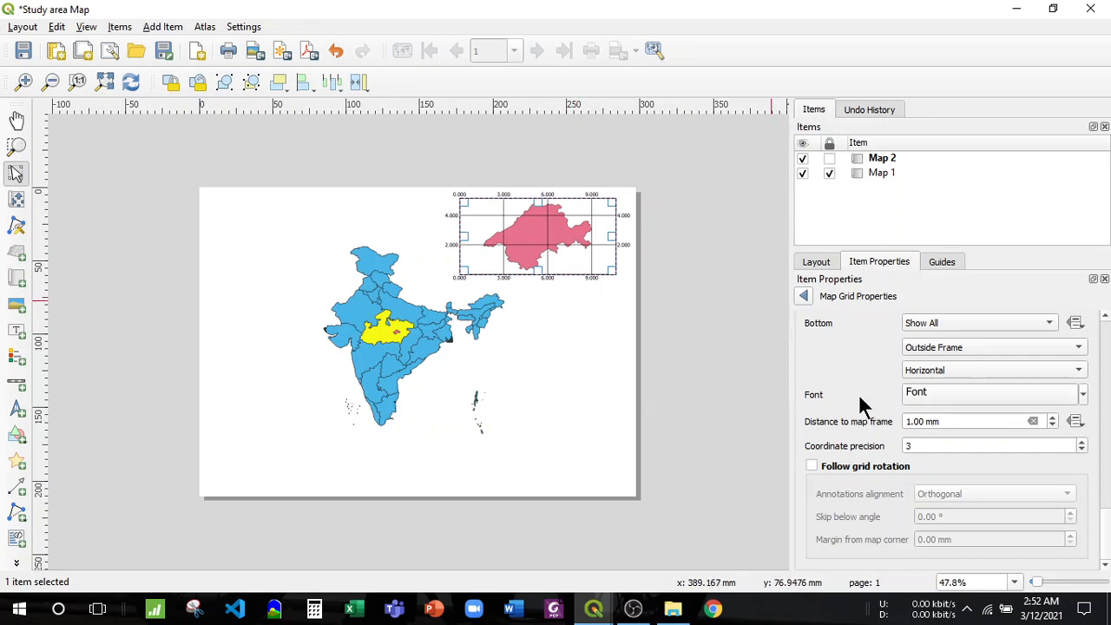
{"action": "left_click", "coordinate": [813, 466]}
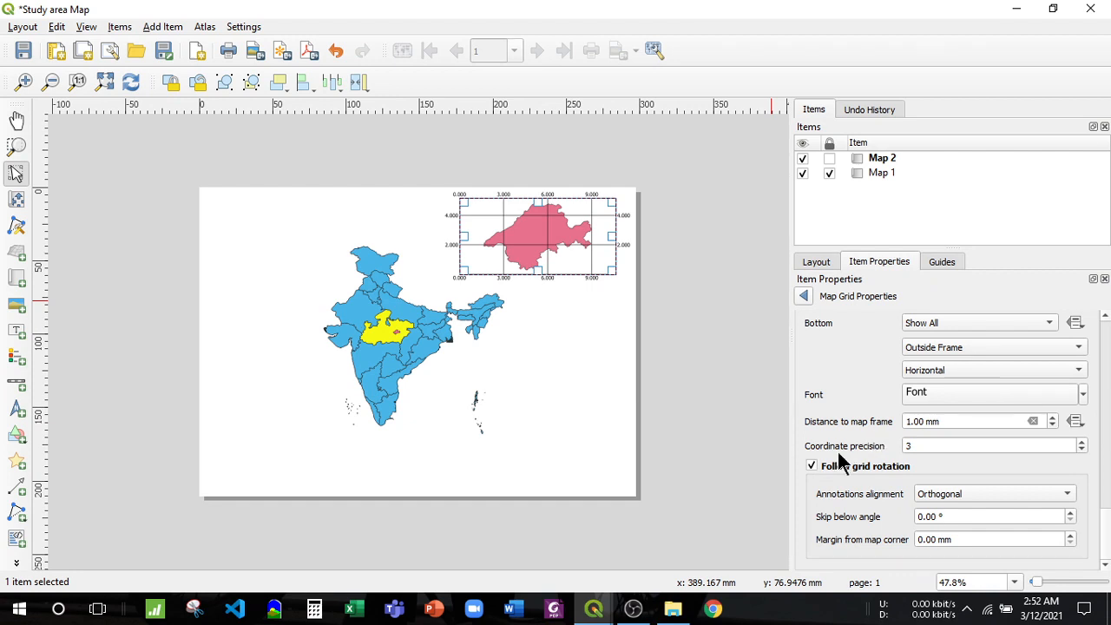
{"action": "left_click", "coordinate": [813, 466]}
- Set the grid coordinate format to Degree, Minute, Second
{"action": "scroll", "coordinate": [865, 389], "scroll_direction": "up", "scroll_amount": 2}
{"action": "scroll", "coordinate": [864, 384], "scroll_direction": "up", "scroll_amount": 8}
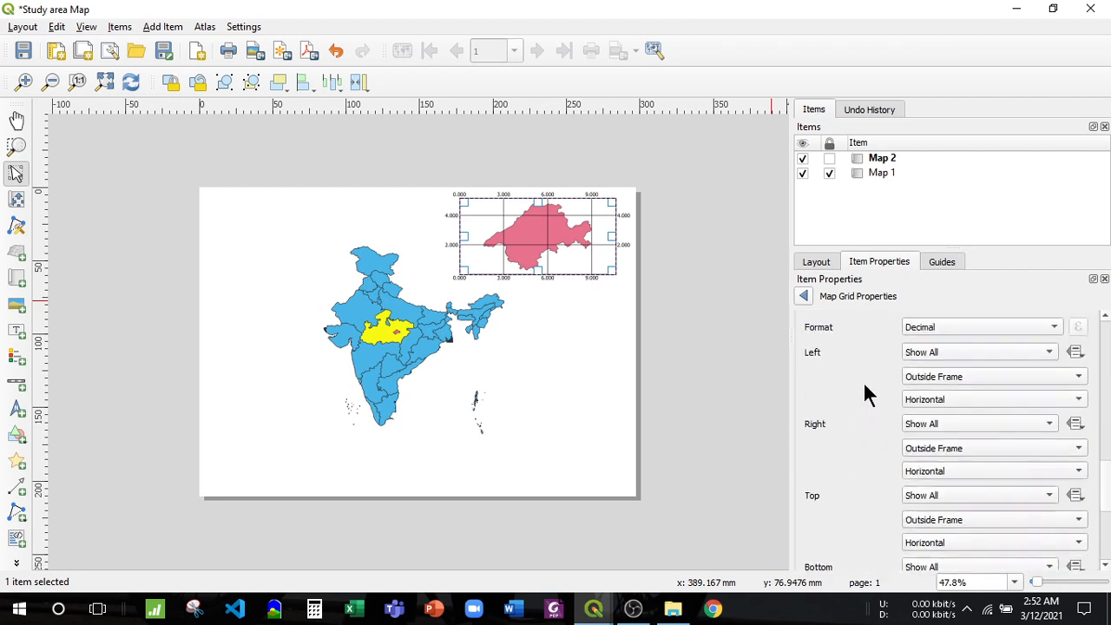
{"action": "scroll", "coordinate": [864, 384], "scroll_direction": "up", "scroll_amount": 5}
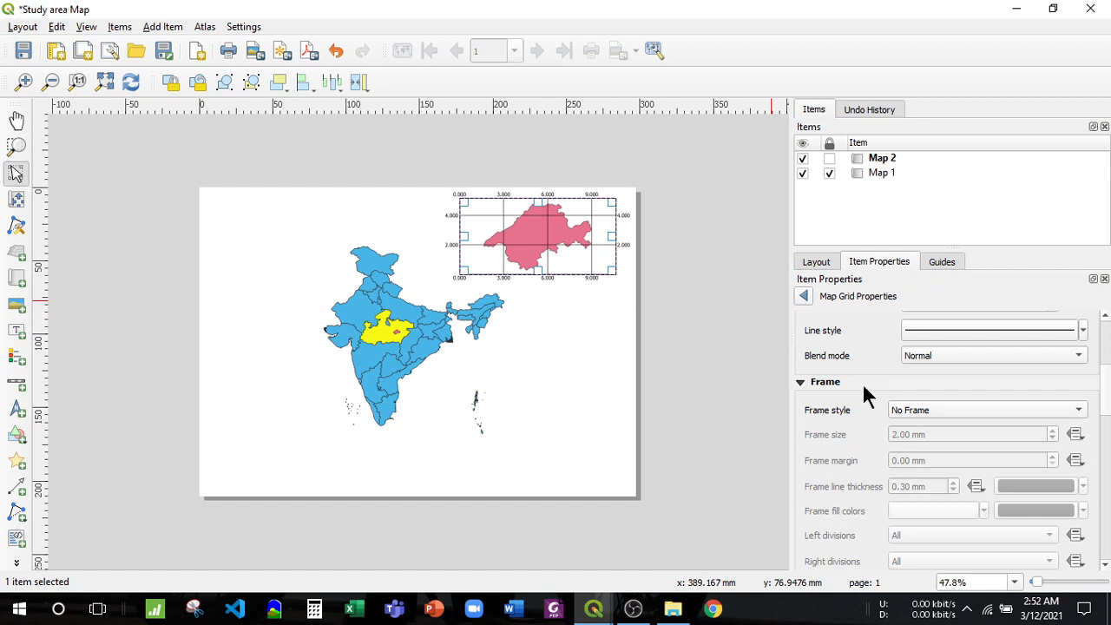
{"action": "scroll", "coordinate": [865, 388], "scroll_direction": "up", "scroll_amount": 3}
{"action": "scroll", "coordinate": [864, 395], "scroll_direction": "up", "scroll_amount": 2}
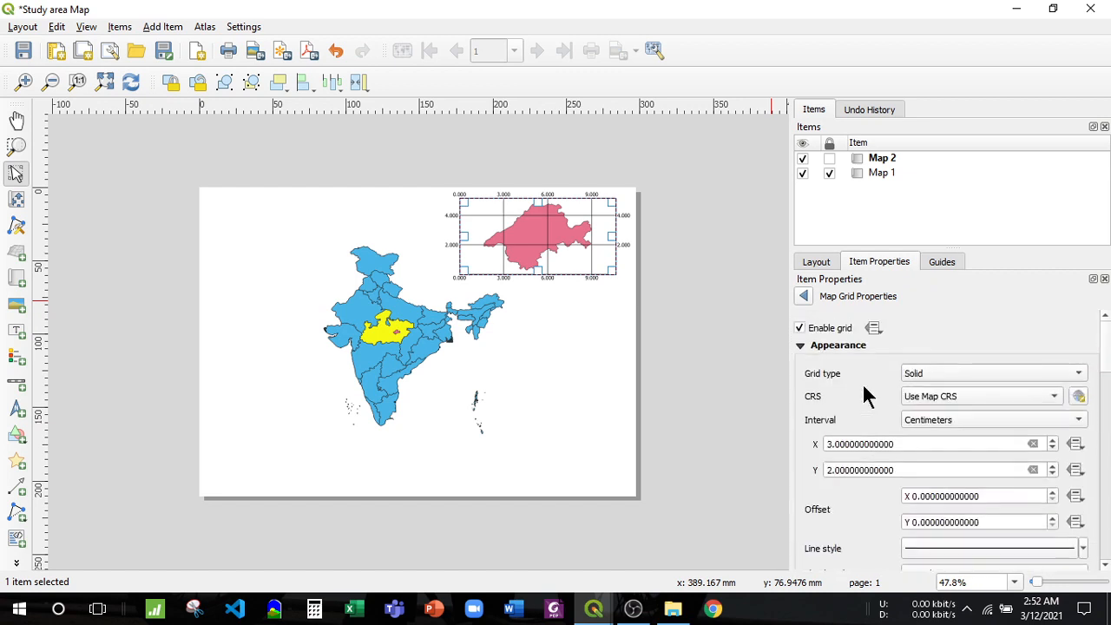
{"action": "scroll", "coordinate": [865, 395], "scroll_direction": "down", "scroll_amount": 5}
{"action": "scroll", "coordinate": [864, 387], "scroll_direction": "down", "scroll_amount": 8}
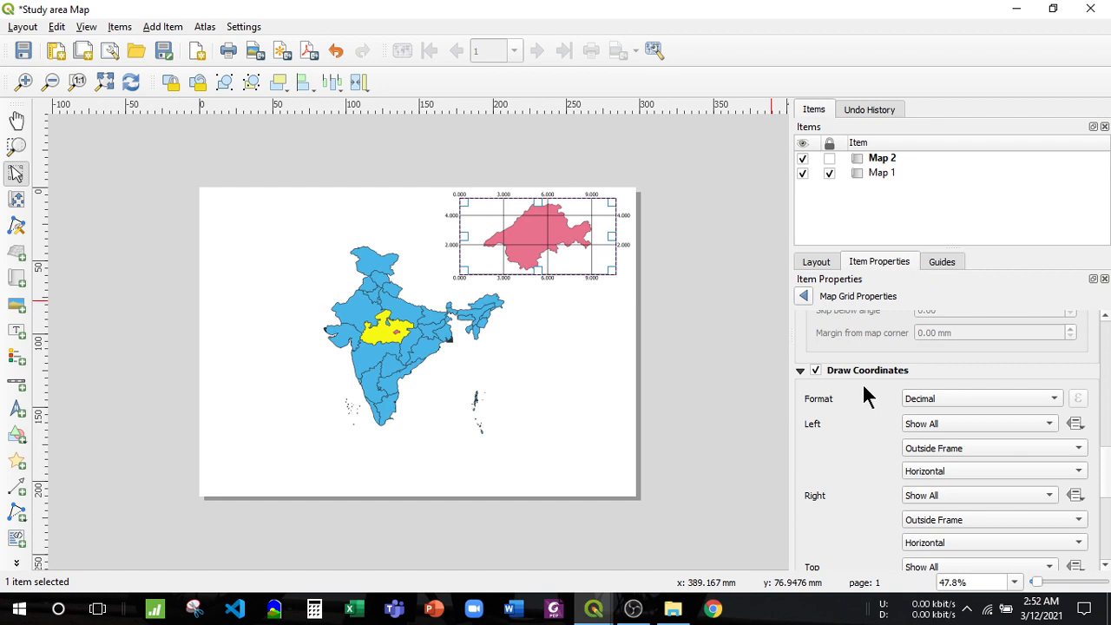
{"action": "left_click", "coordinate": [1053, 399]}
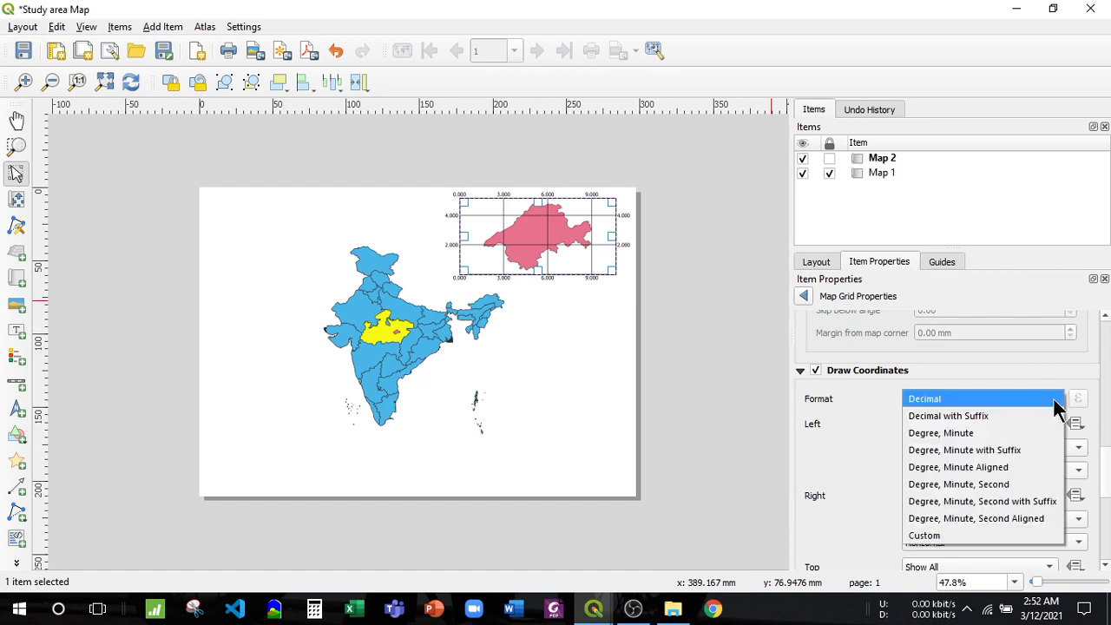
{"action": "left_click", "coordinate": [1013, 484]}
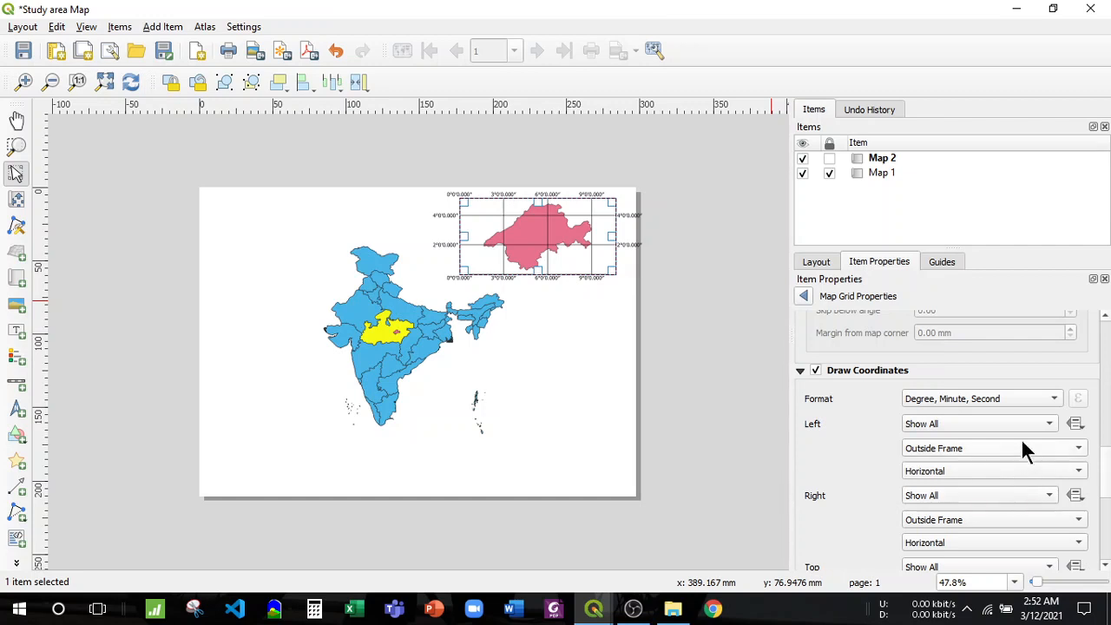
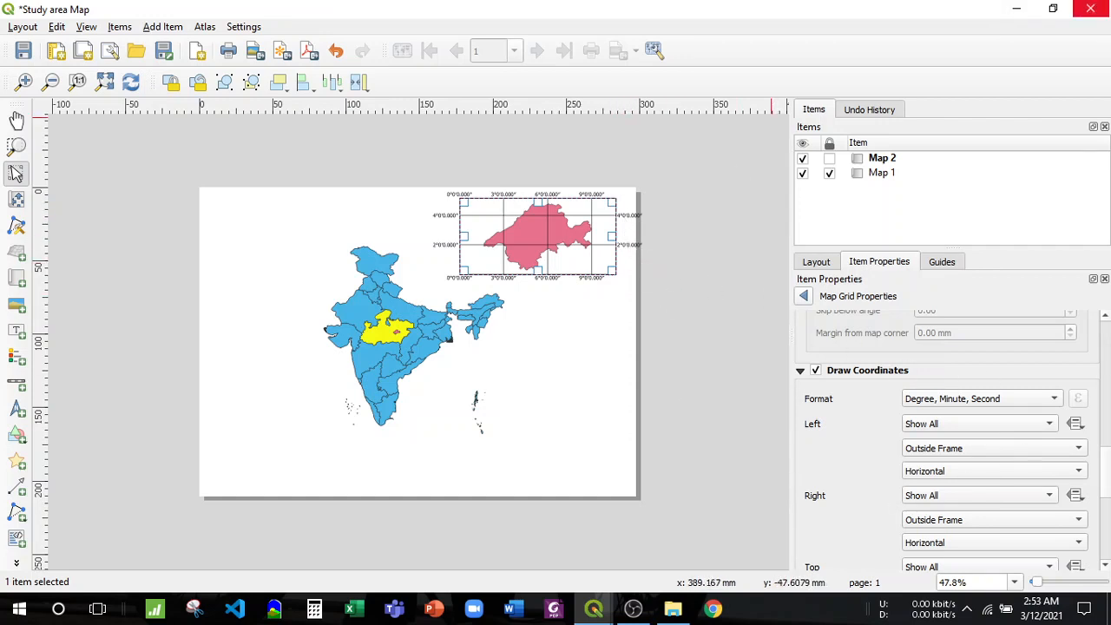
- Disable the grid coordinates on the top and right sides of the map frame, and return to Map 2's properties
{"action": "scroll", "coordinate": [894, 444], "scroll_direction": "down", "scroll_amount": 2}
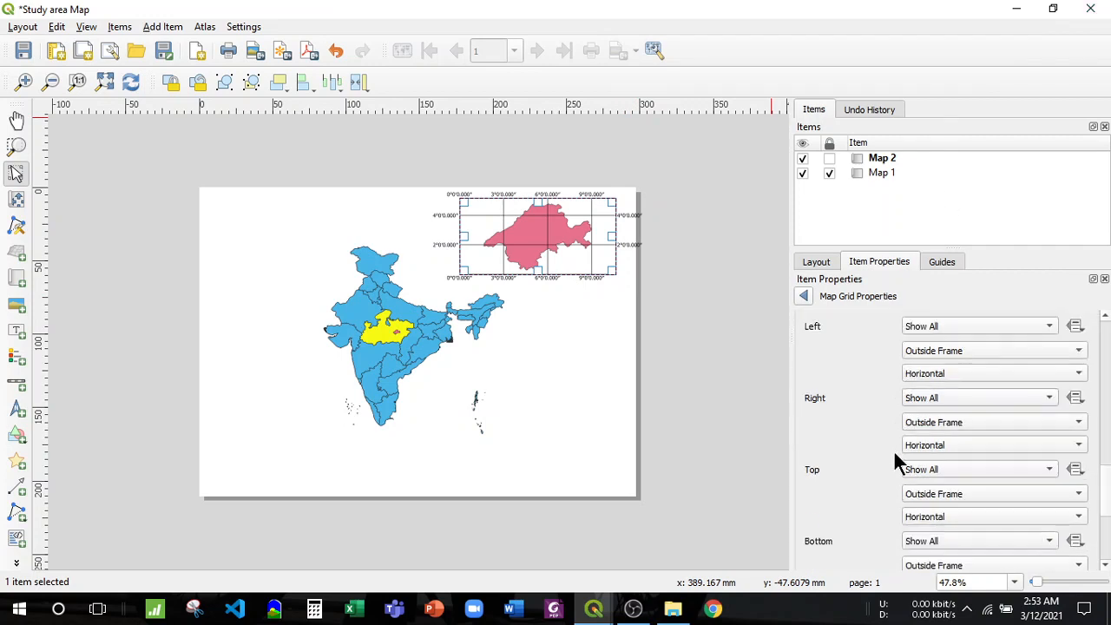
{"action": "scroll", "coordinate": [893, 450], "scroll_direction": "down", "scroll_amount": 1}
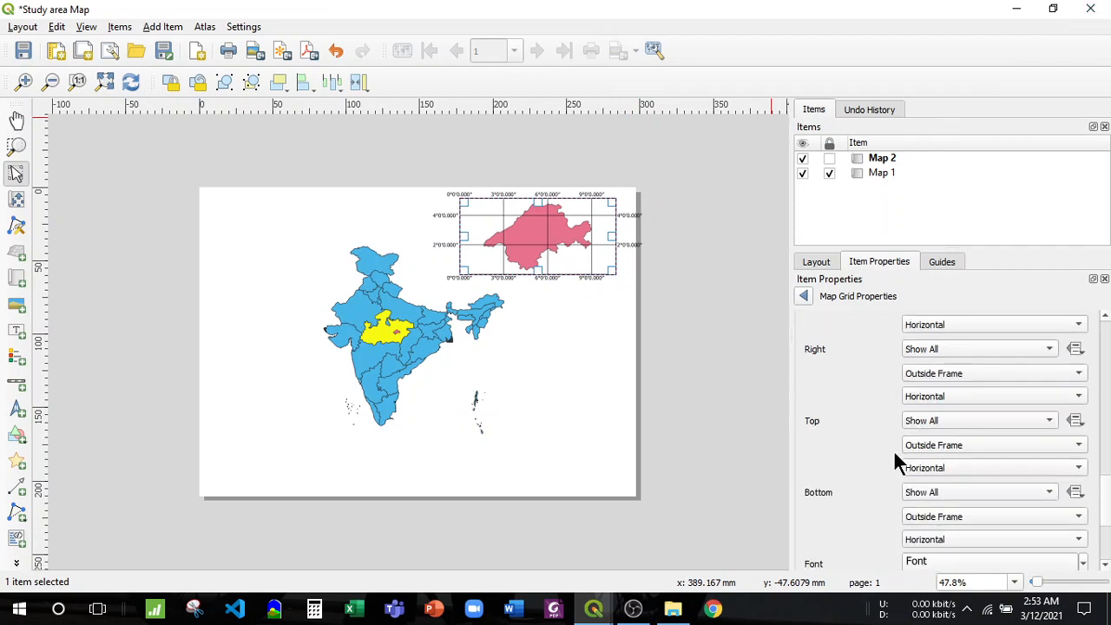
{"action": "left_click", "coordinate": [964, 421]}
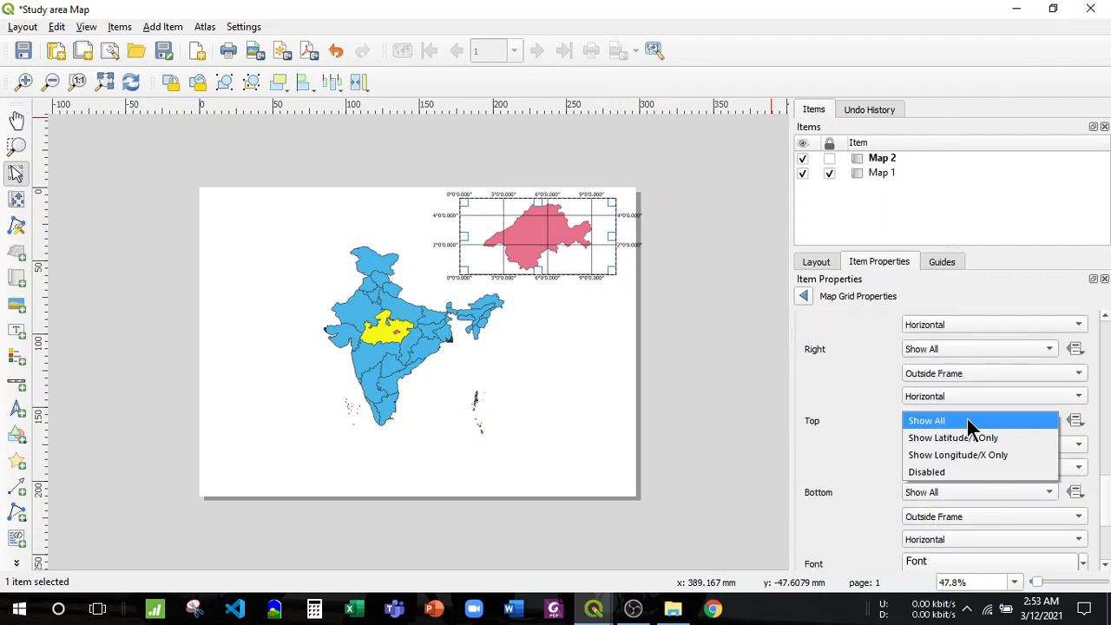
{"action": "left_click", "coordinate": [979, 472]}
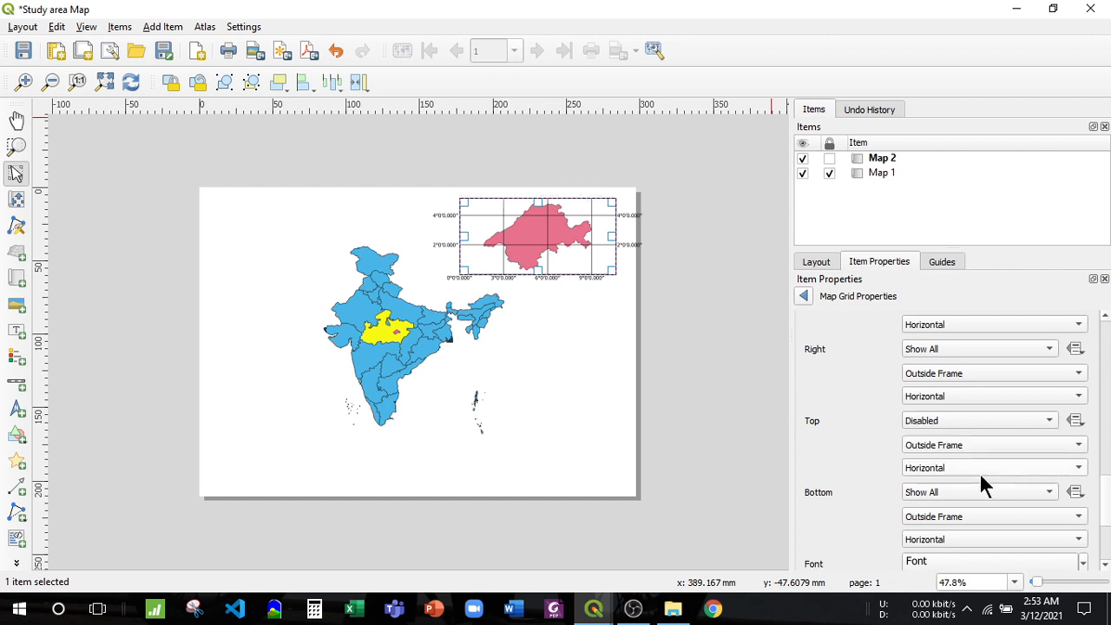
{"action": "left_click", "coordinate": [982, 343]}
{"action": "left_click", "coordinate": [983, 400]}
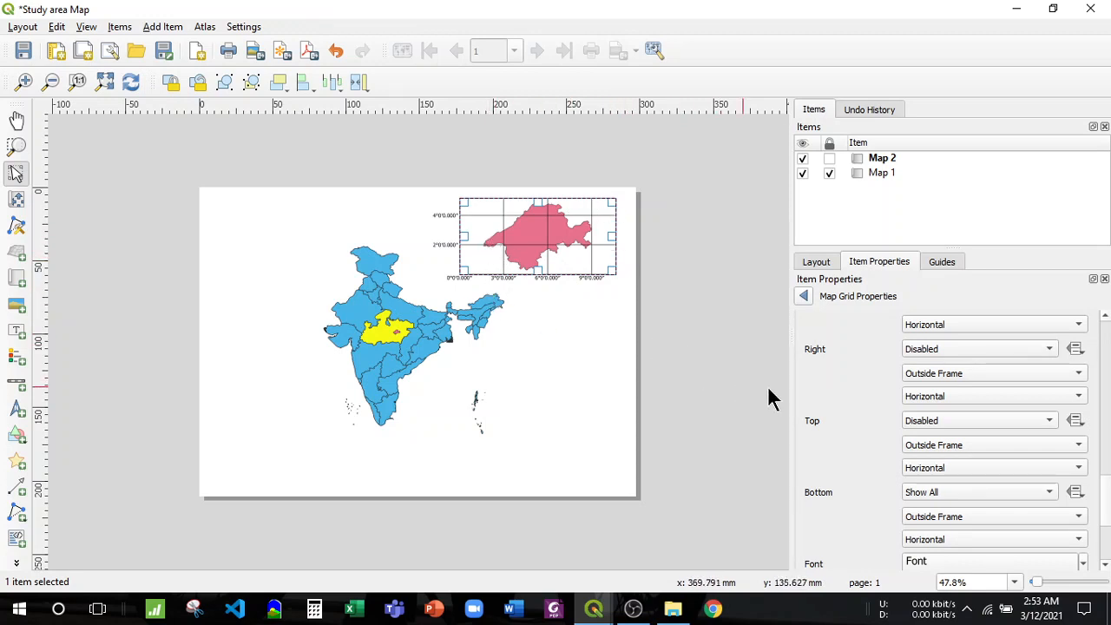
{"action": "scroll", "coordinate": [868, 364], "scroll_direction": "up", "scroll_amount": 5}
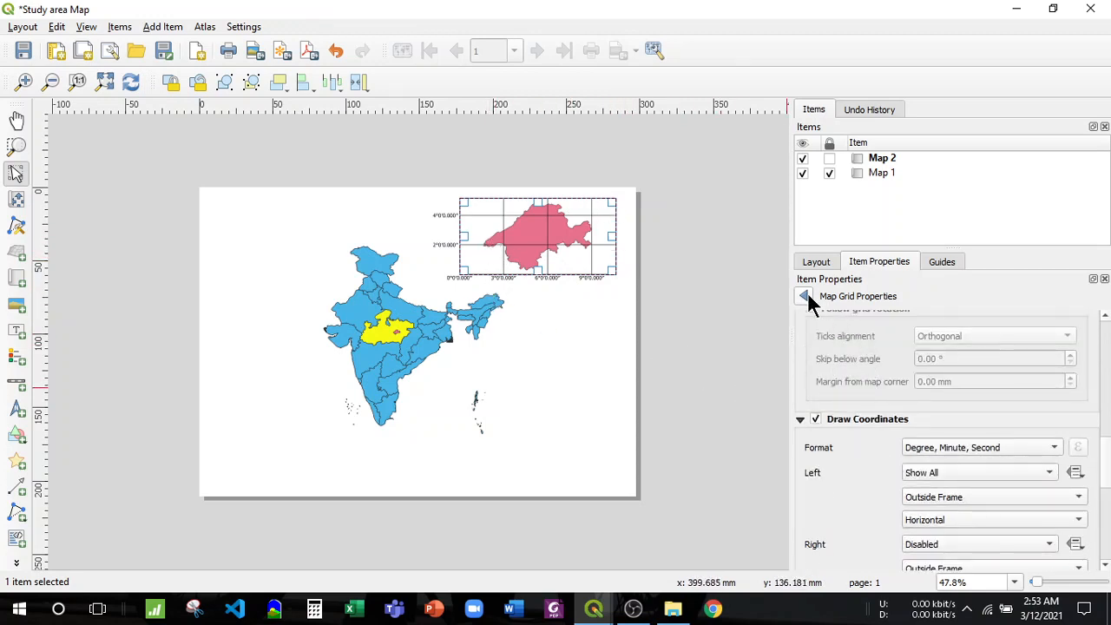
{"action": "left_click", "coordinate": [805, 296]}
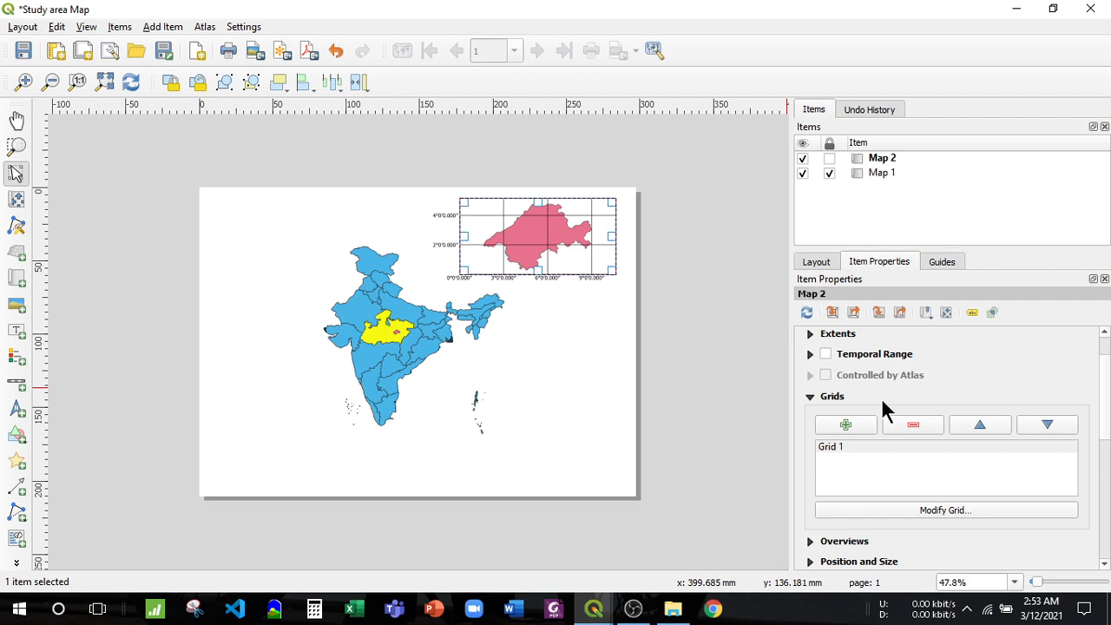
{"action": "left_click", "coordinate": [829, 158]}
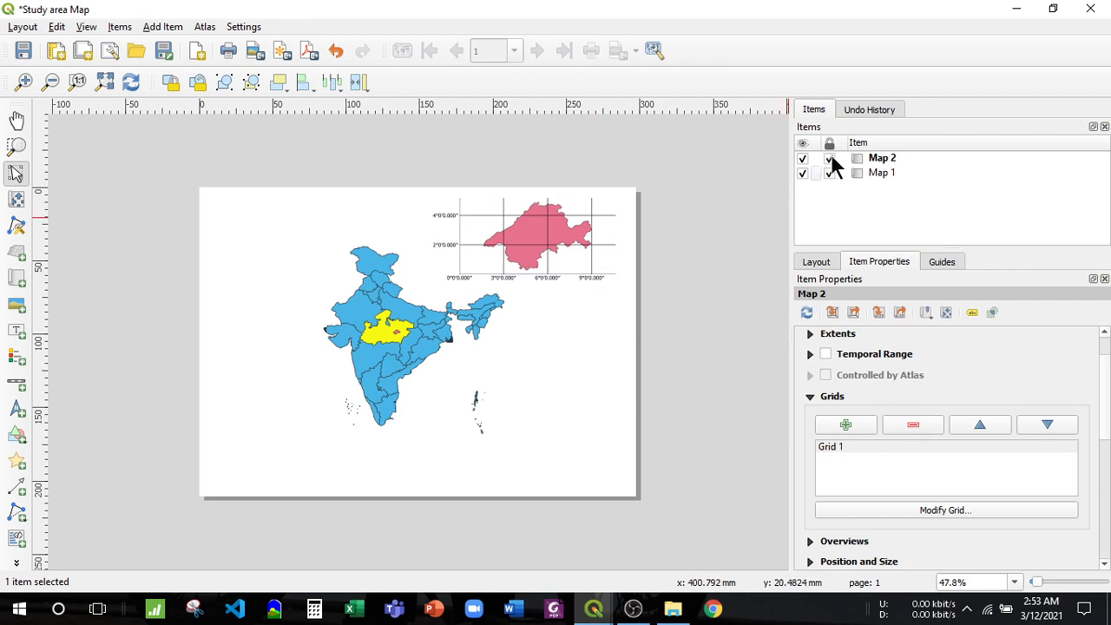
{"action": "left_click", "coordinate": [829, 159]}
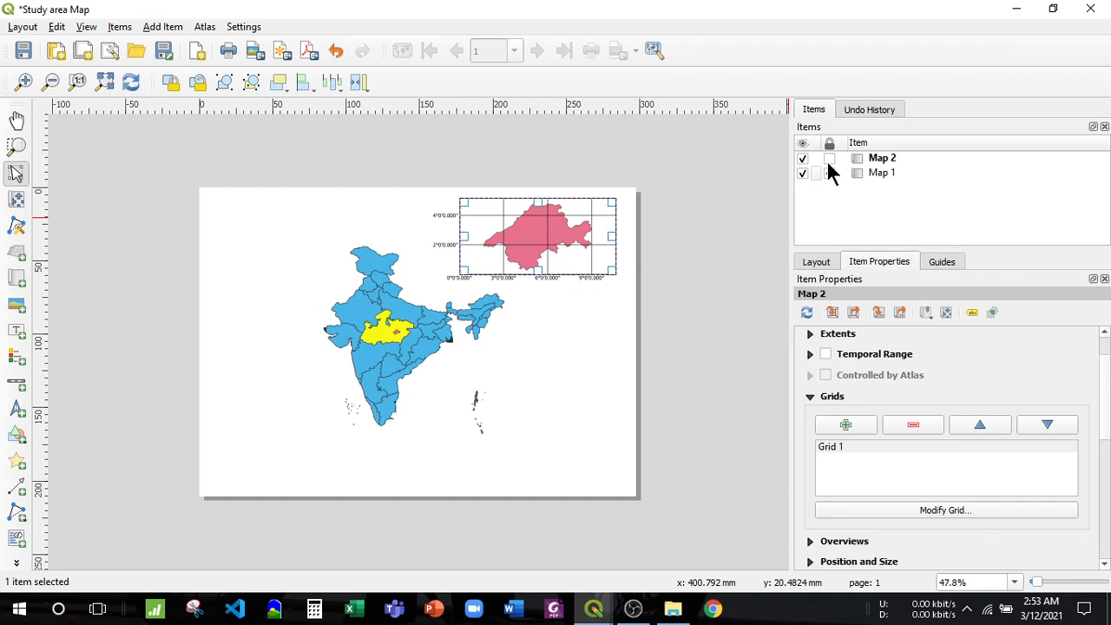
{"action": "left_click", "coordinate": [829, 173]}
- Turn on the frame around Map 2 and lock the map item in the layout
{"action": "scroll", "coordinate": [846, 360], "scroll_direction": "up", "scroll_amount": 1}
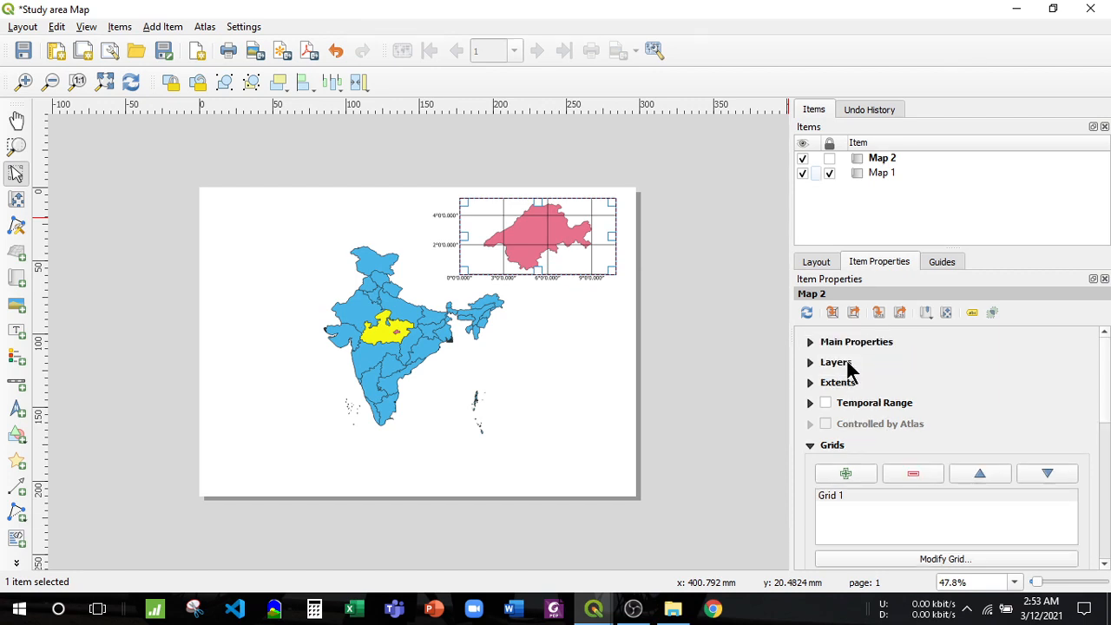
{"action": "left_click", "coordinate": [829, 363]}
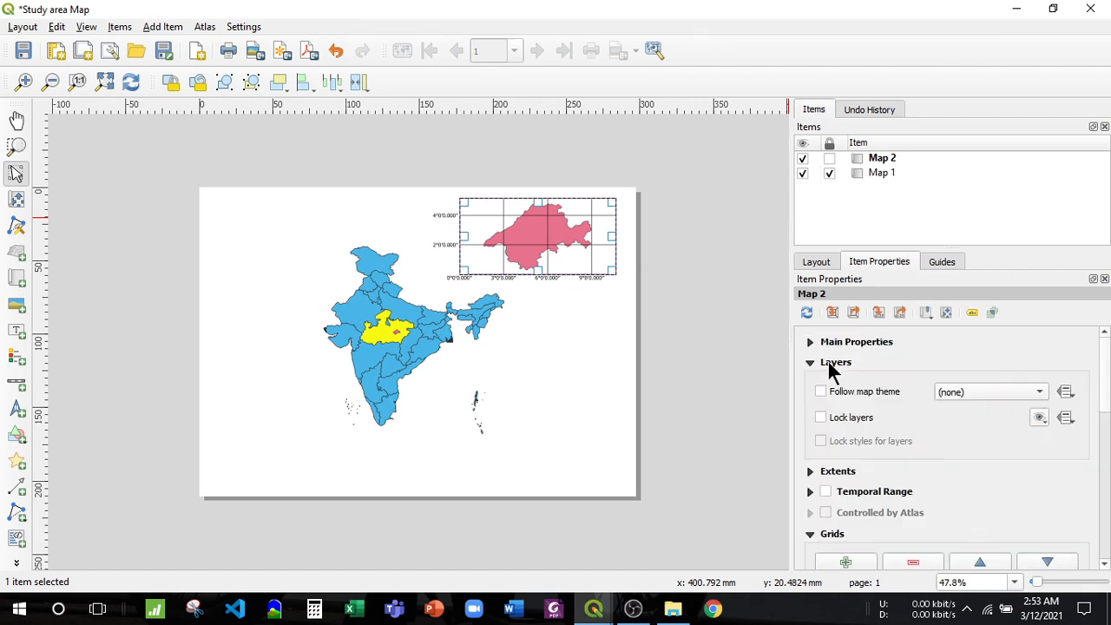
{"action": "left_click", "coordinate": [829, 364]}
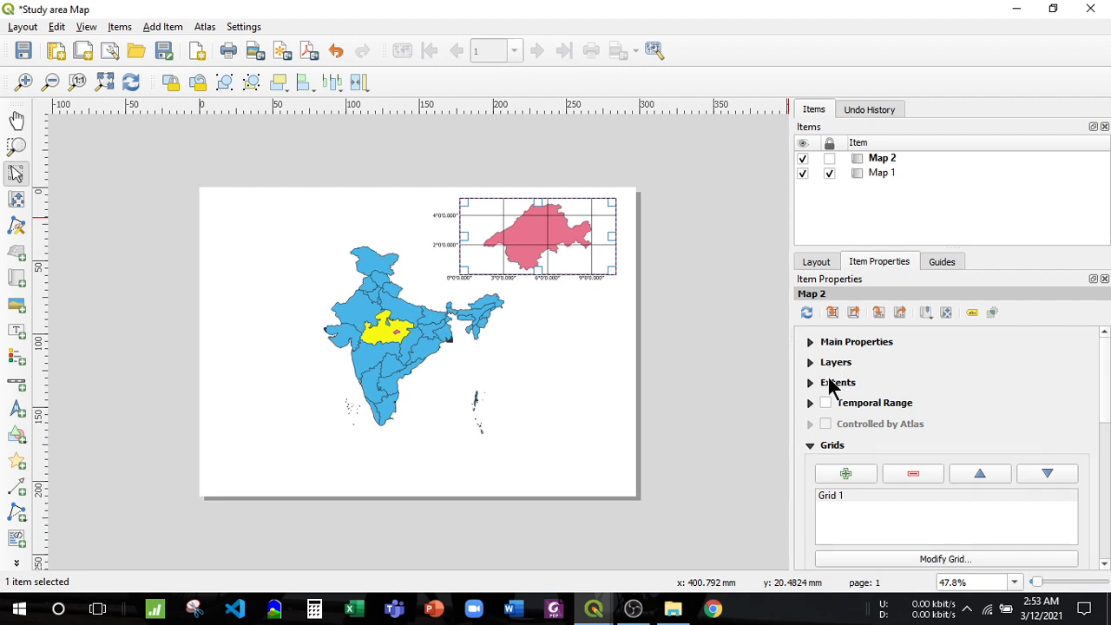
{"action": "left_click", "coordinate": [826, 446]}
{"action": "scroll", "coordinate": [834, 439], "scroll_direction": "down", "scroll_amount": 2}
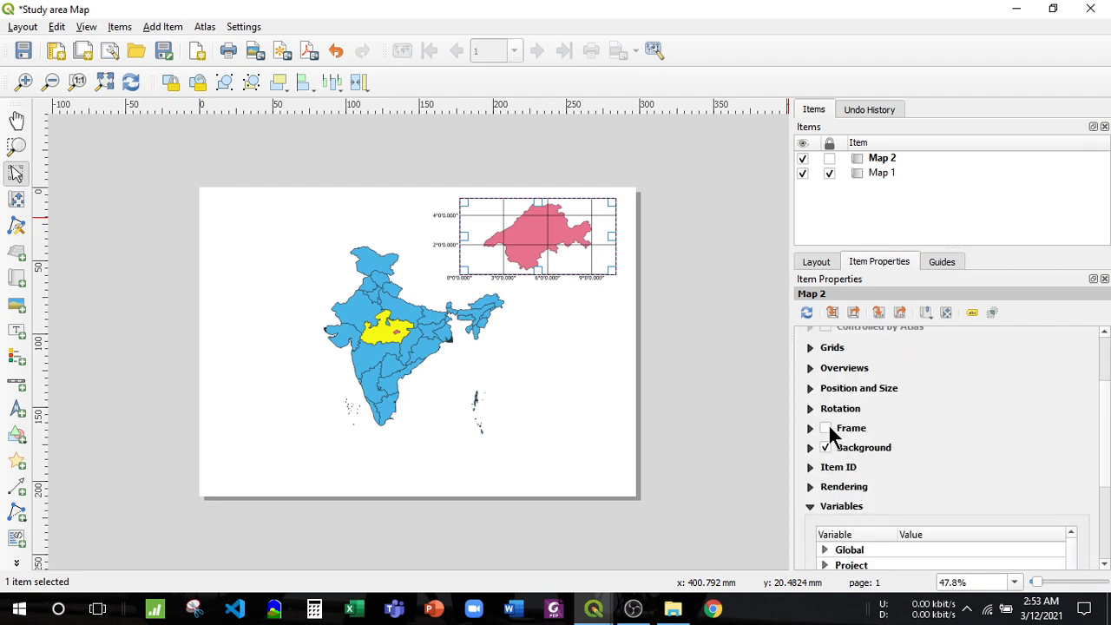
{"action": "left_click", "coordinate": [826, 427]}
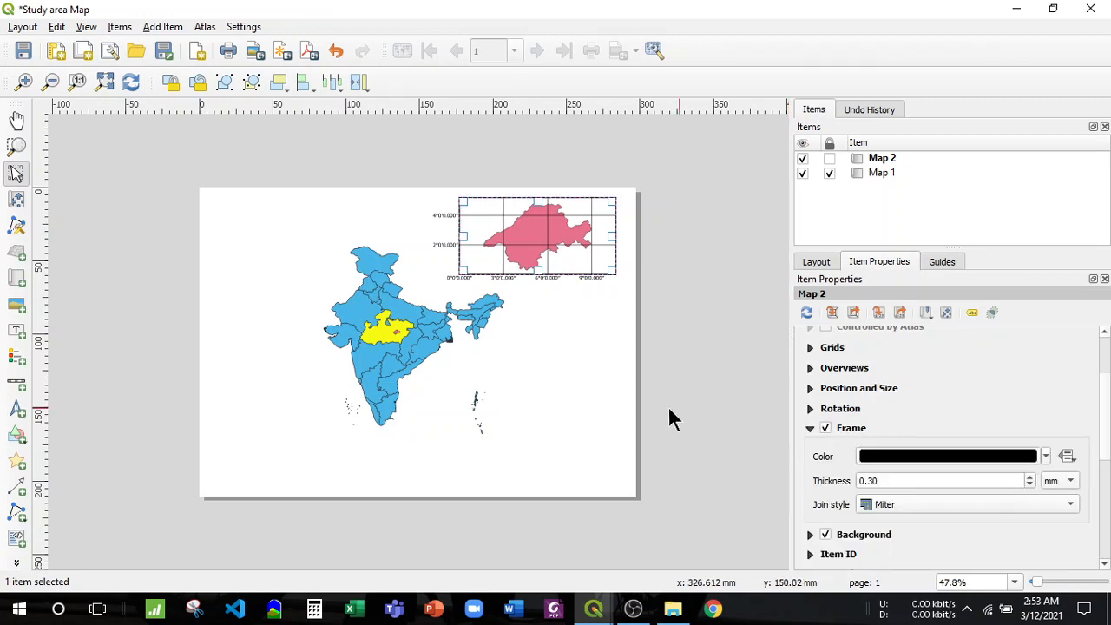
{"action": "left_click", "coordinate": [602, 332]}
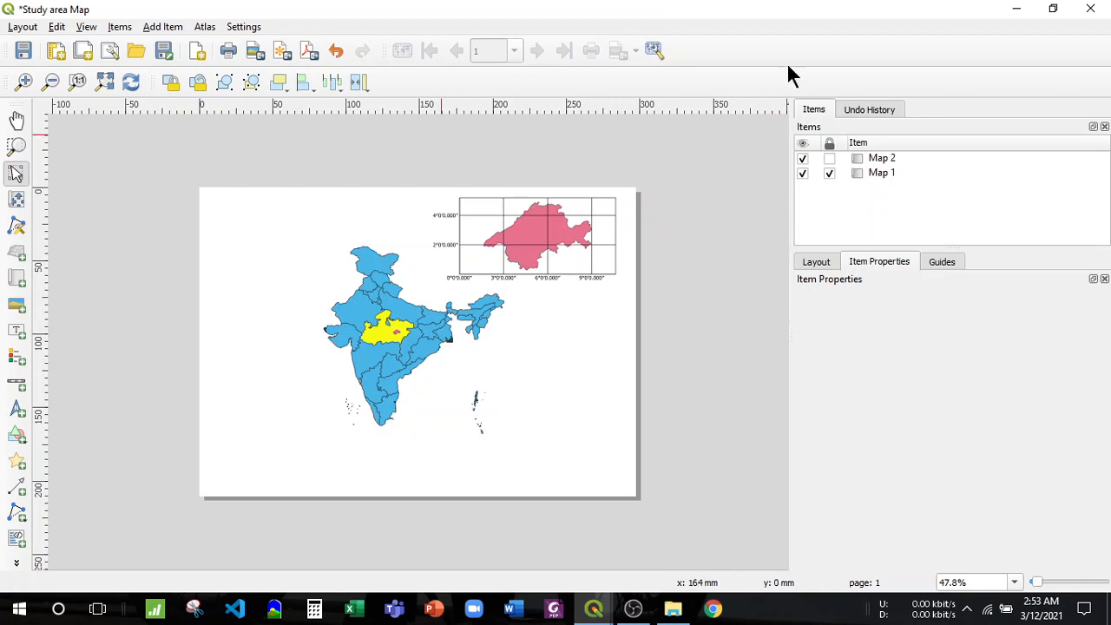
{"action": "left_click", "coordinate": [829, 172]}
- Draw an arrow from the district inside the yellow state on the India map to just below the district inset
{"action": "left_click", "coordinate": [114, 29]}
{"action": "mouse_move", "coordinate": [80, 32]}
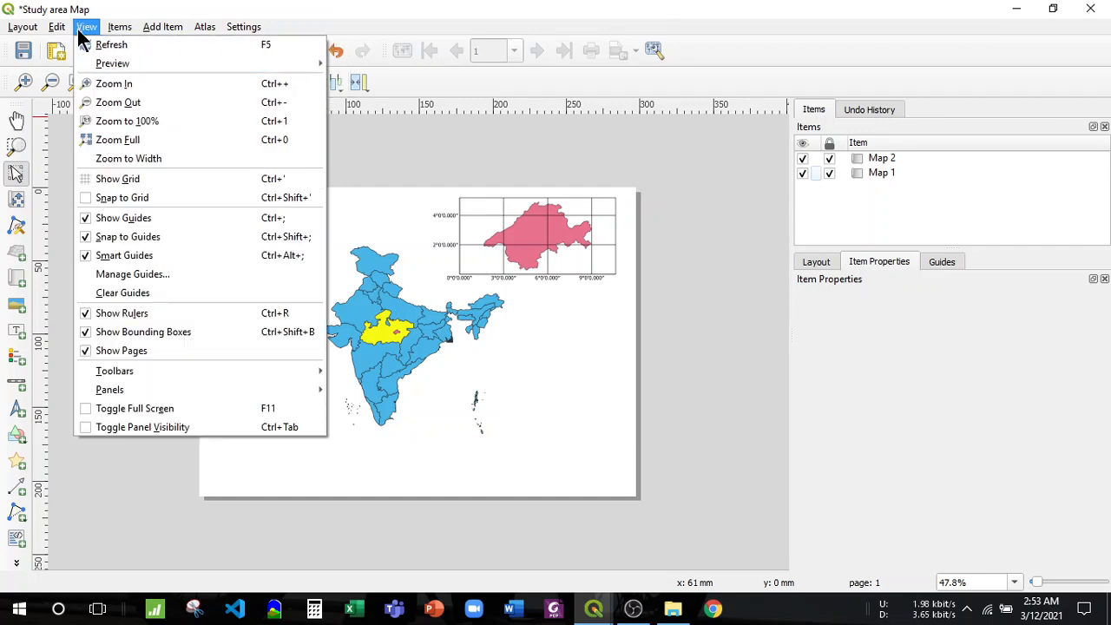
{"action": "mouse_move", "coordinate": [156, 31]}
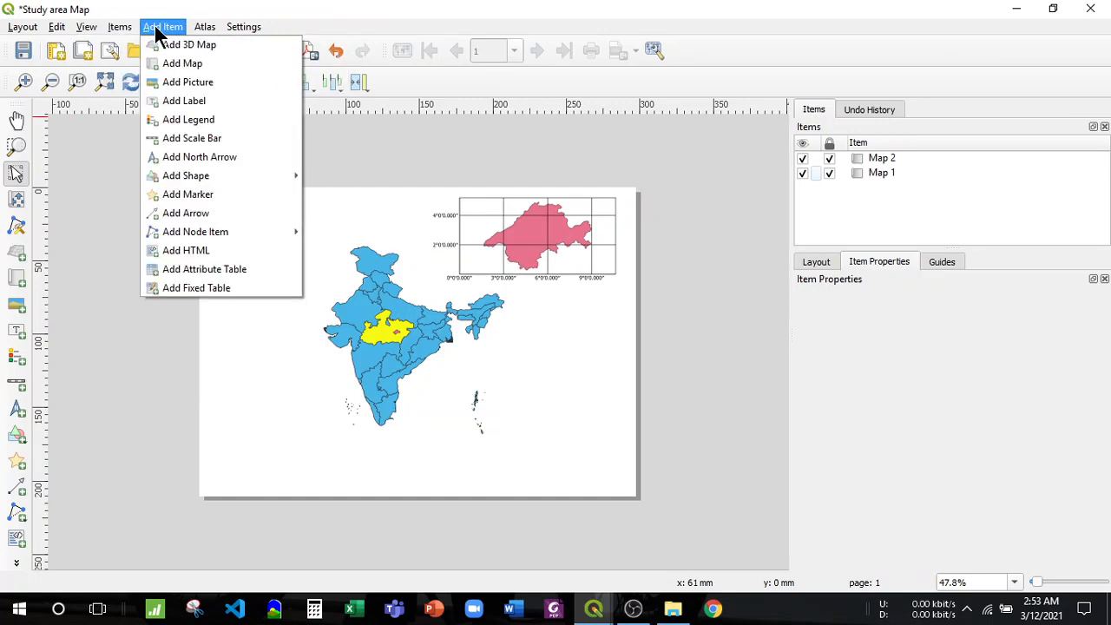
{"action": "left_click", "coordinate": [186, 213]}
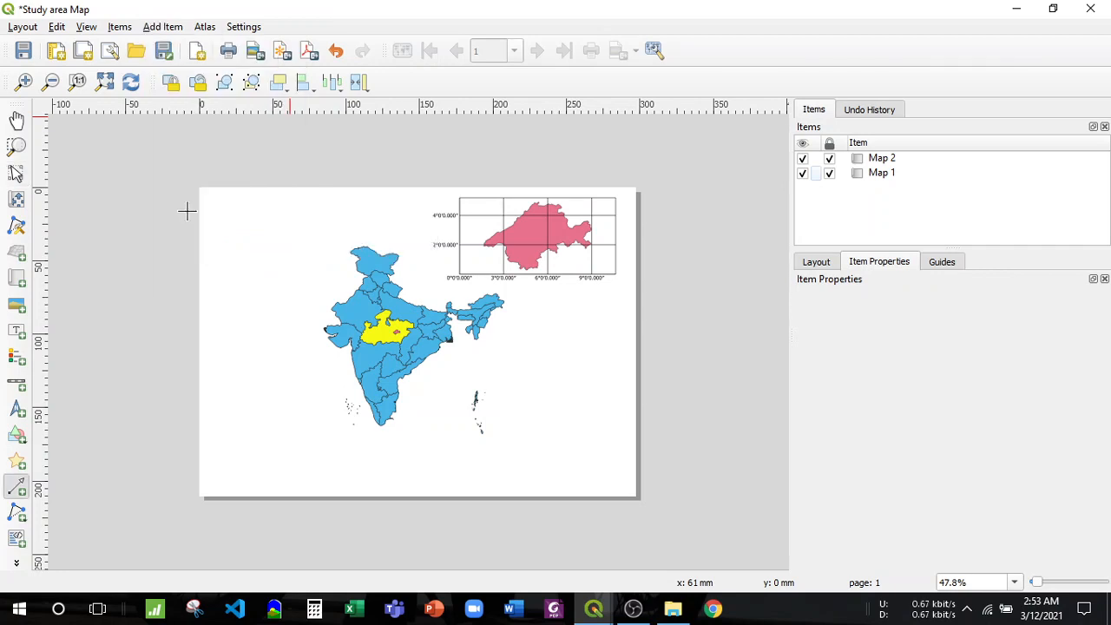
{"action": "left_click", "coordinate": [396, 331]}
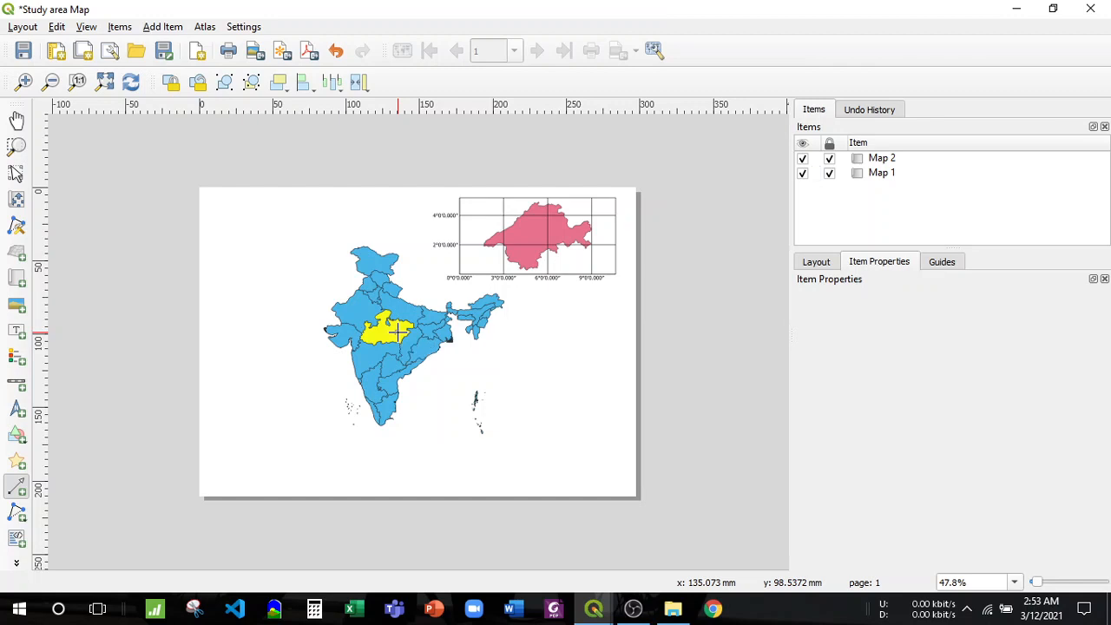
{"action": "left_click", "coordinate": [480, 282]}
{"action": "right_click", "coordinate": [480, 282]}
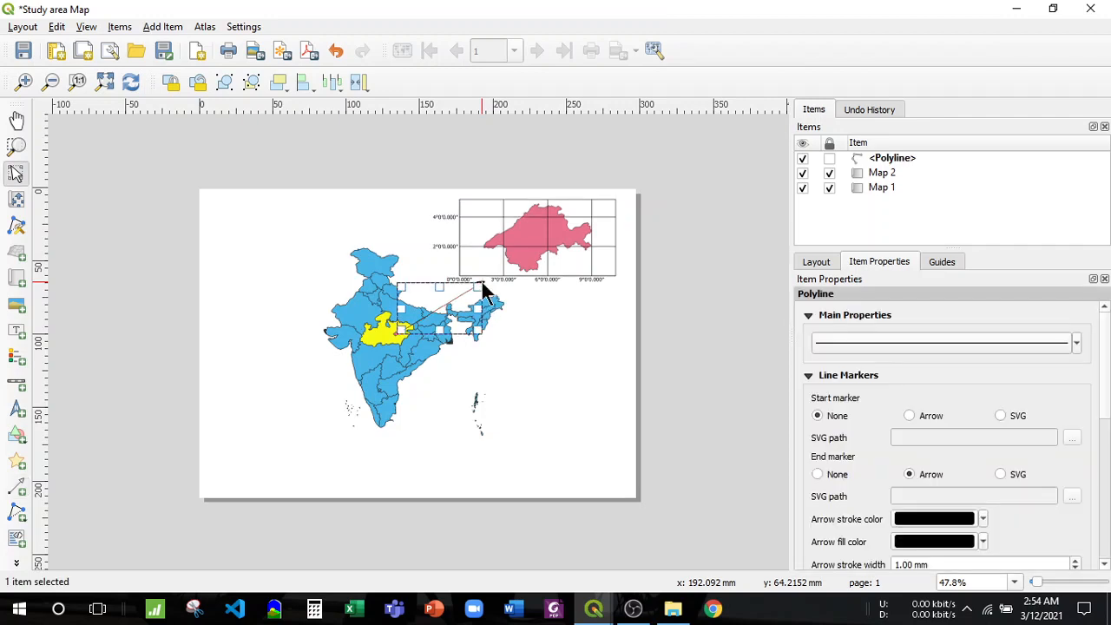
{"action": "left_click", "coordinate": [596, 321]}
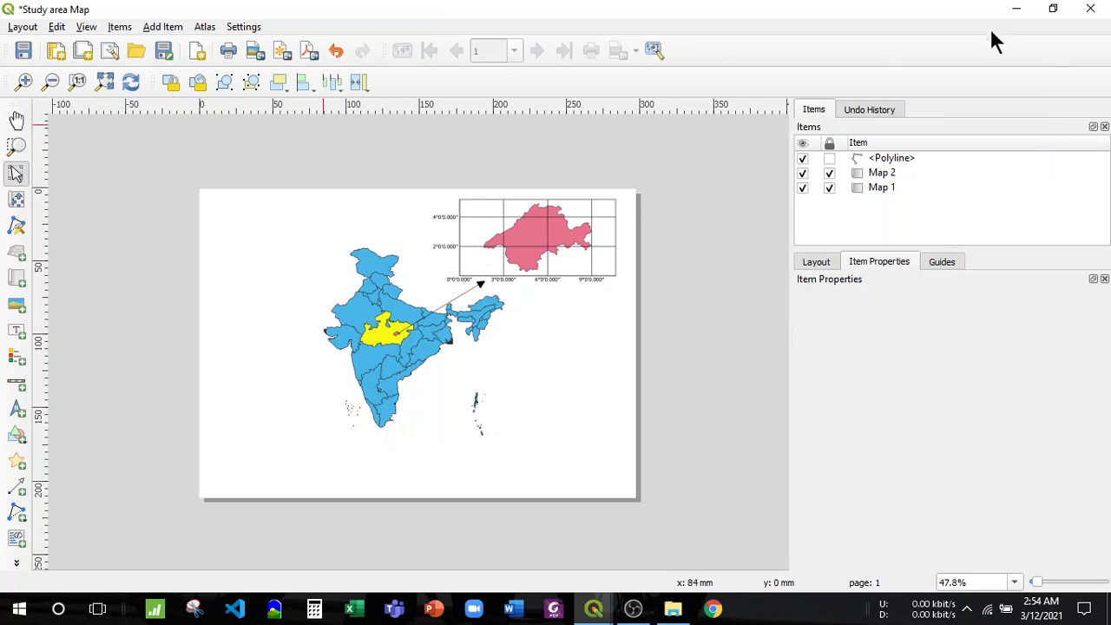
- Add a scale bar for Map 2 at the suggested size and move it into the inset's upper-left corner
{"action": "left_click", "coordinate": [162, 27]}
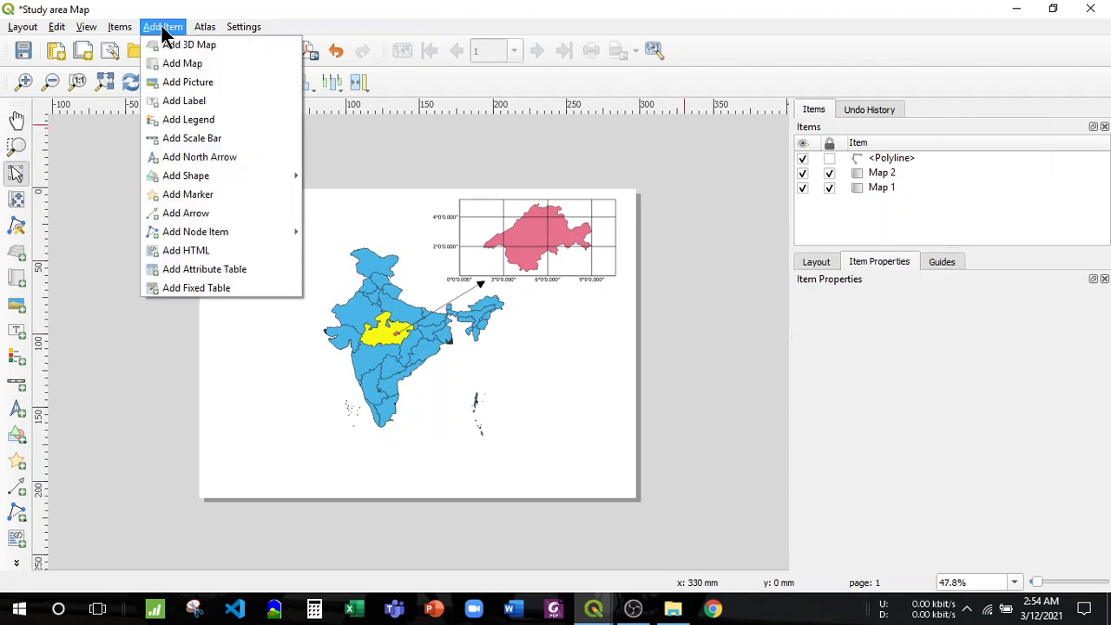
{"action": "left_click", "coordinate": [195, 141]}
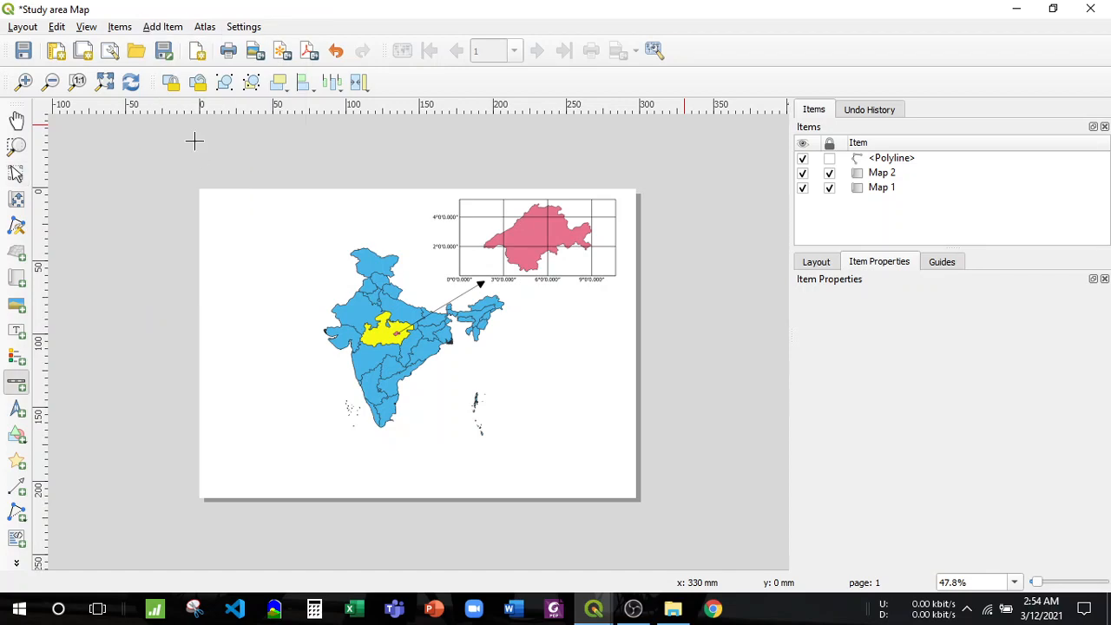
{"action": "left_click", "coordinate": [544, 243]}
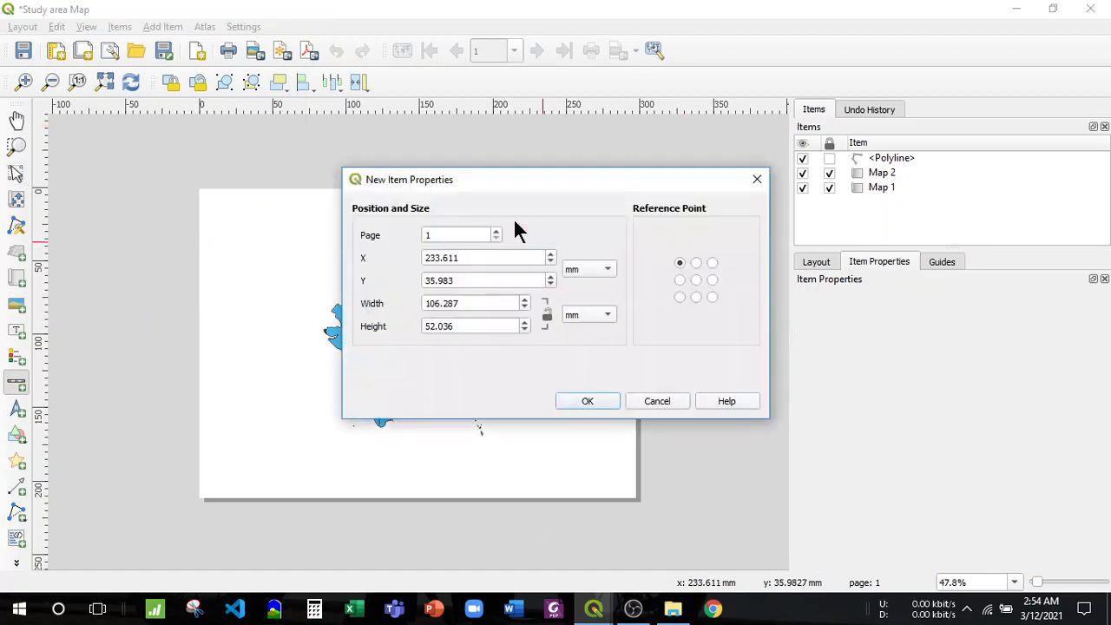
{"action": "left_click", "coordinate": [598, 402]}
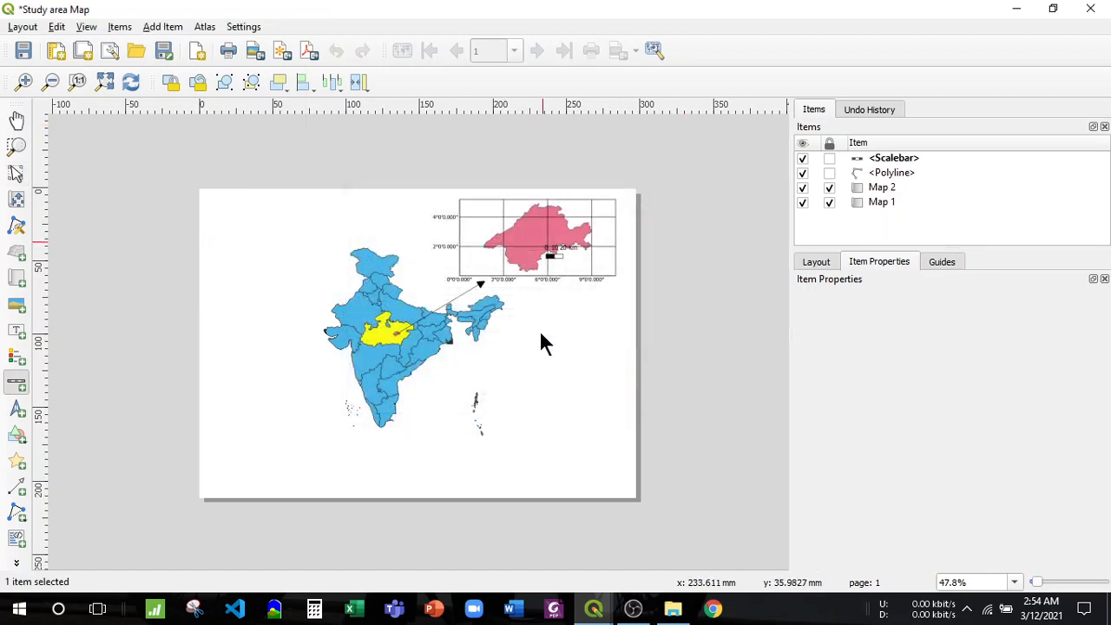
{"action": "left_click", "coordinate": [595, 342]}
{"action": "left_click", "coordinate": [556, 252]}
{"action": "left_click_drag", "start_coordinate": [557, 255], "coordinate": [474, 210]}
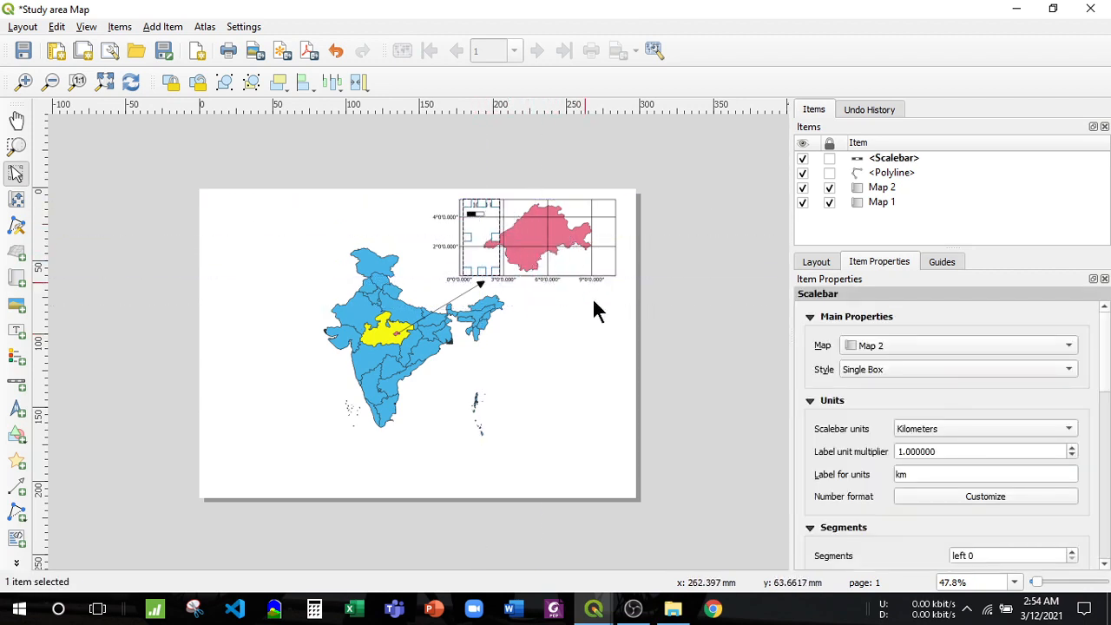
{"action": "left_click", "coordinate": [585, 344]}
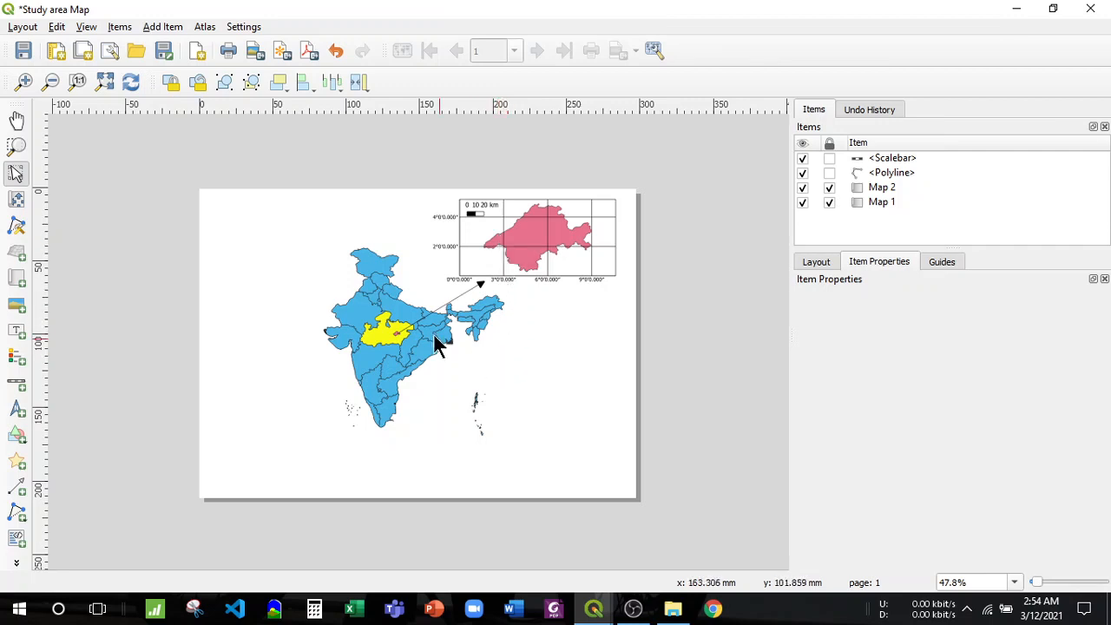
- Add a scale bar for Map 1 at the suggested size and move it below the India map, toward the page's lower right
{"action": "left_click", "coordinate": [158, 29]}
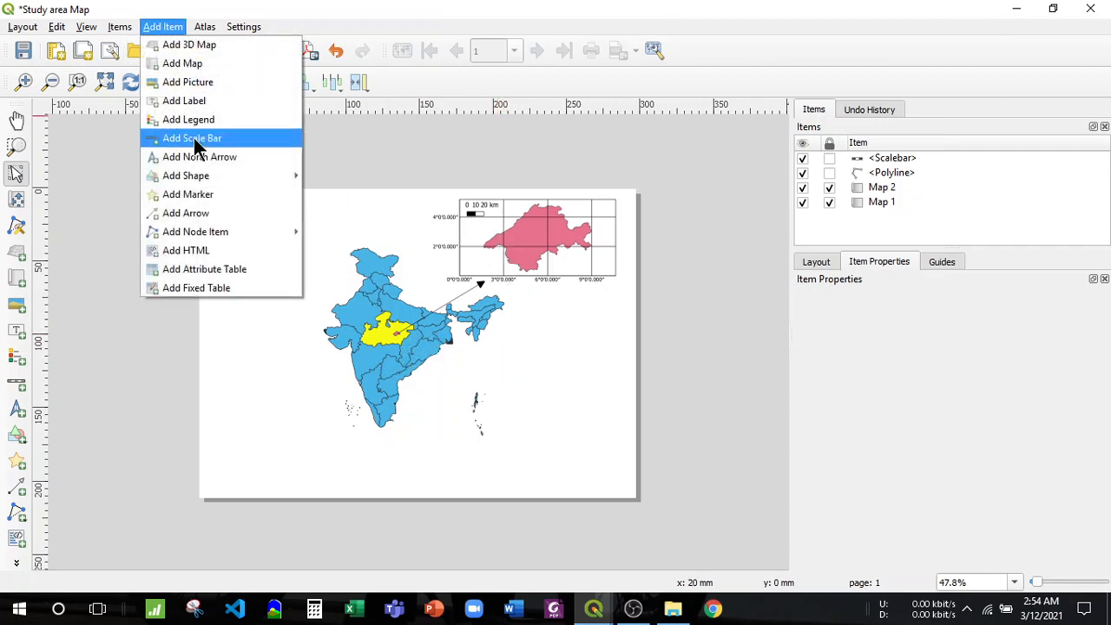
{"action": "left_click", "coordinate": [196, 137]}
{"action": "left_click", "coordinate": [395, 332]}
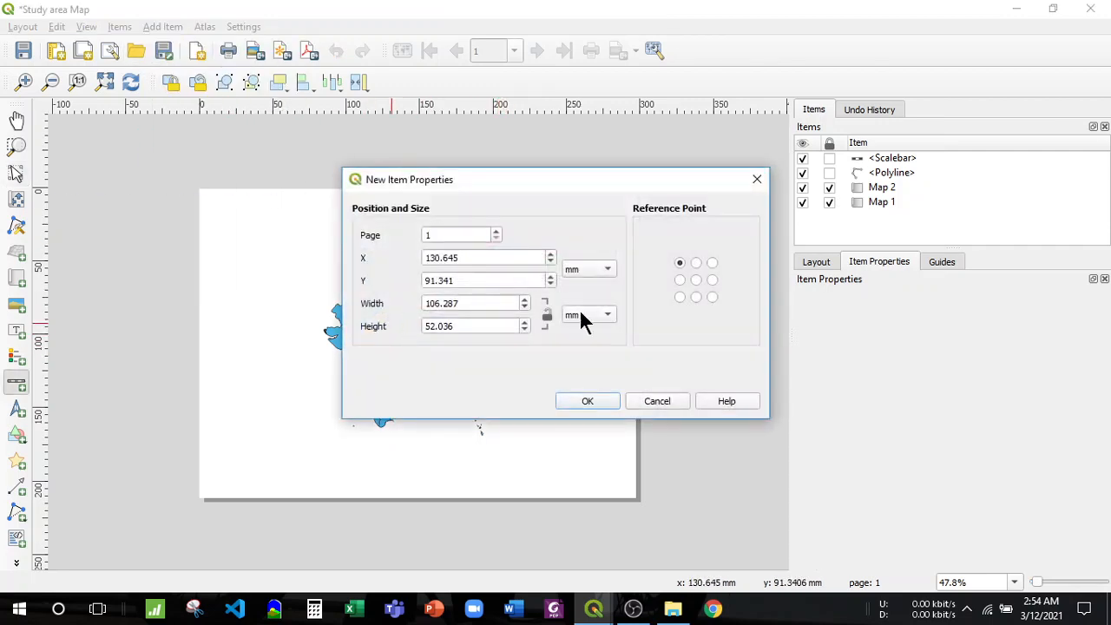
{"action": "left_click", "coordinate": [604, 400]}
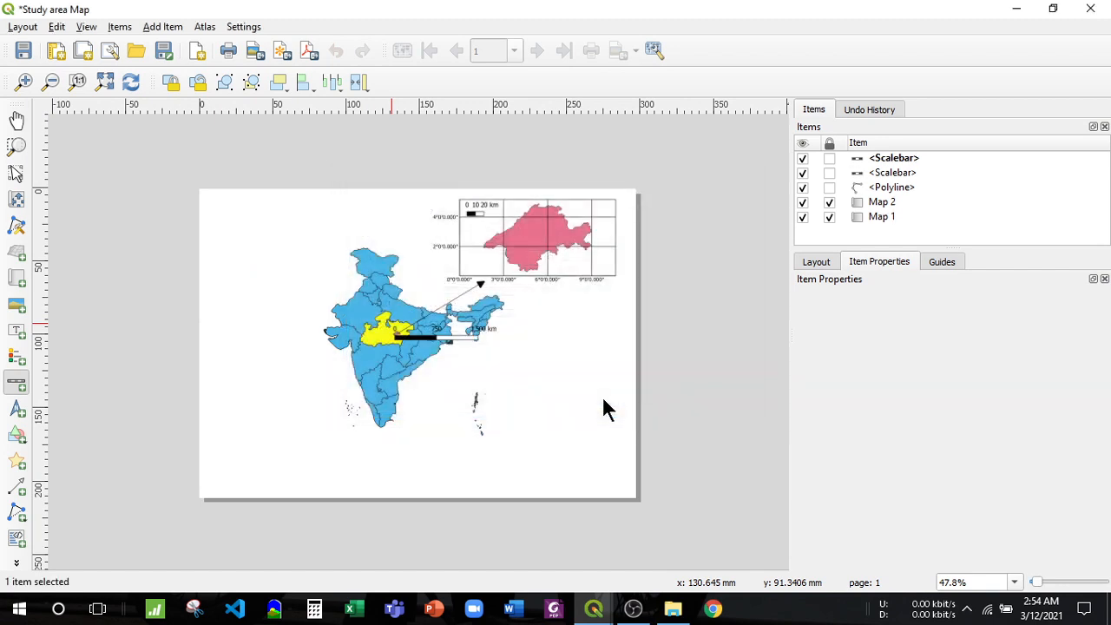
{"action": "left_click_drag", "start_coordinate": [454, 339], "coordinate": [553, 446]}
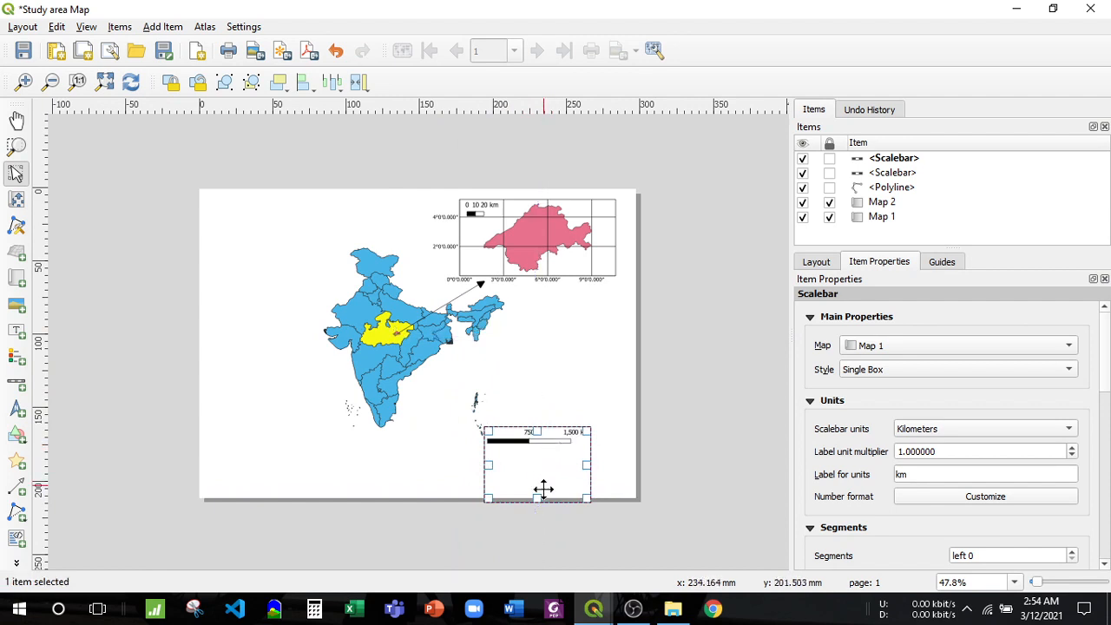
- Reduce the height of Map 1's scale bar box and shift it closer to the page's lower-right corner
{"action": "left_click_drag", "start_coordinate": [538, 499], "coordinate": [561, 459]}
{"action": "left_click", "coordinate": [568, 417]}
{"action": "left_click", "coordinate": [541, 456]}
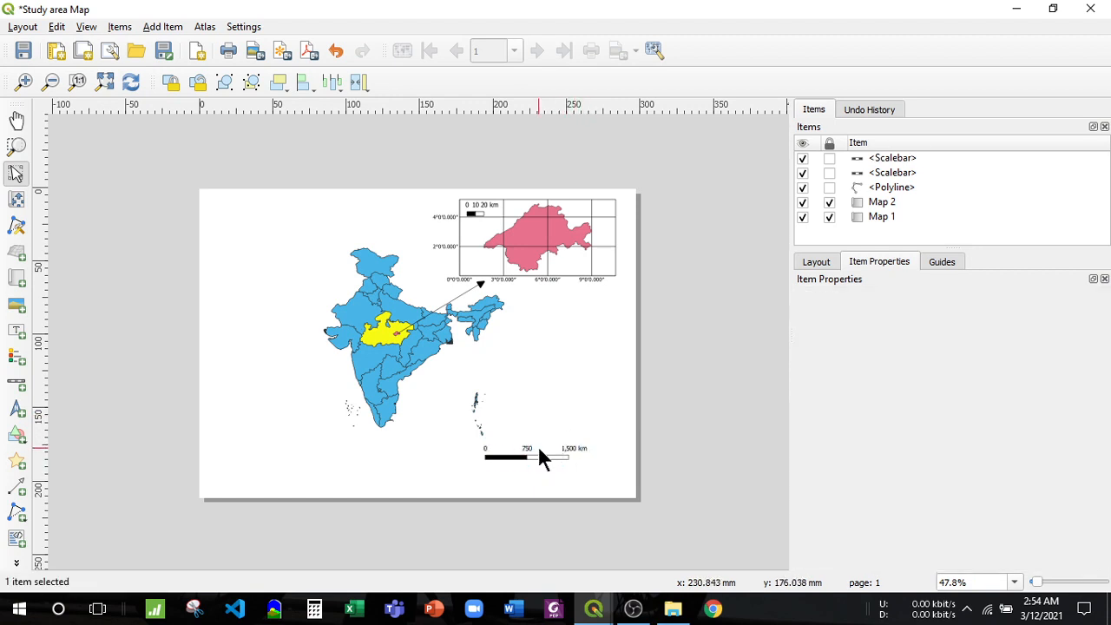
{"action": "left_click_drag", "start_coordinate": [525, 451], "coordinate": [546, 456]}
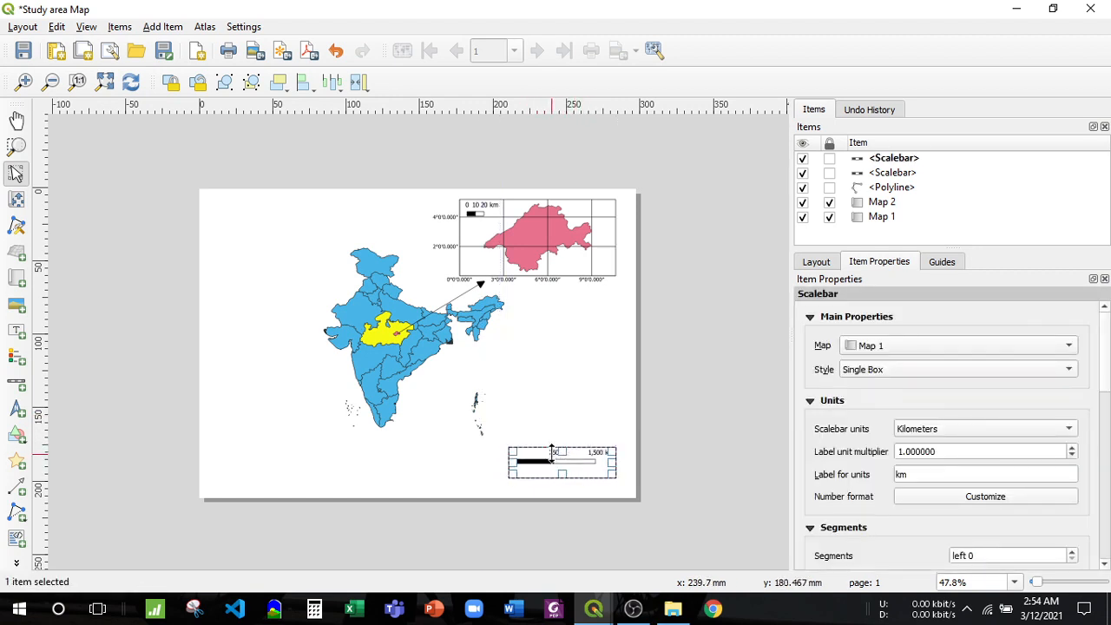
{"action": "left_click", "coordinate": [633, 385]}
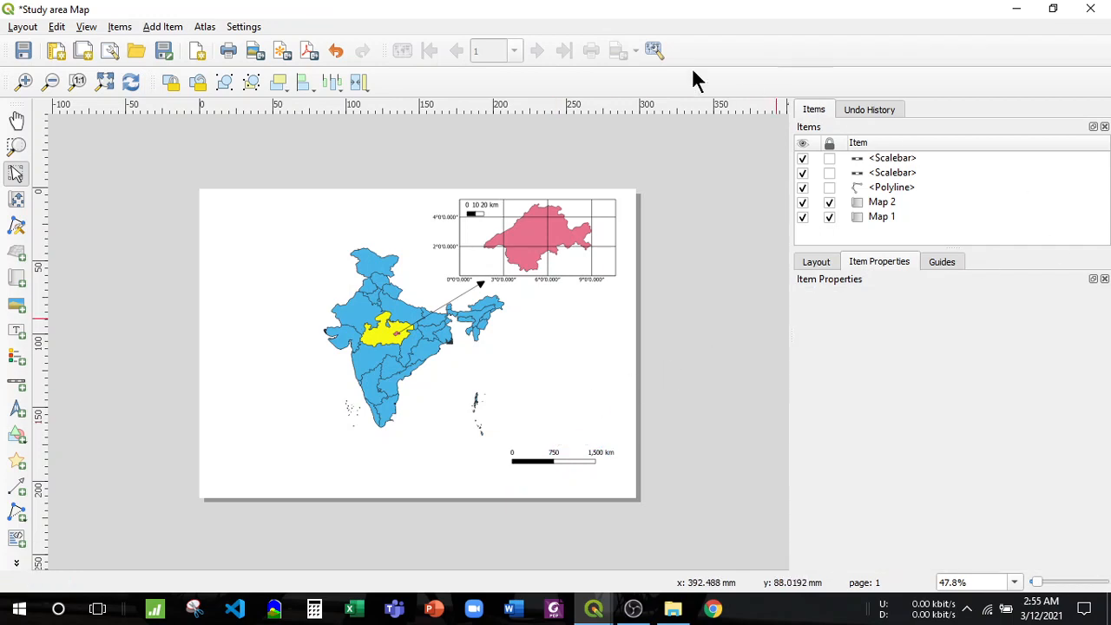
- Add a legend at the suggested size and move it to the empty area between the district inset and the lower scale bar
{"action": "left_click", "coordinate": [150, 28]}
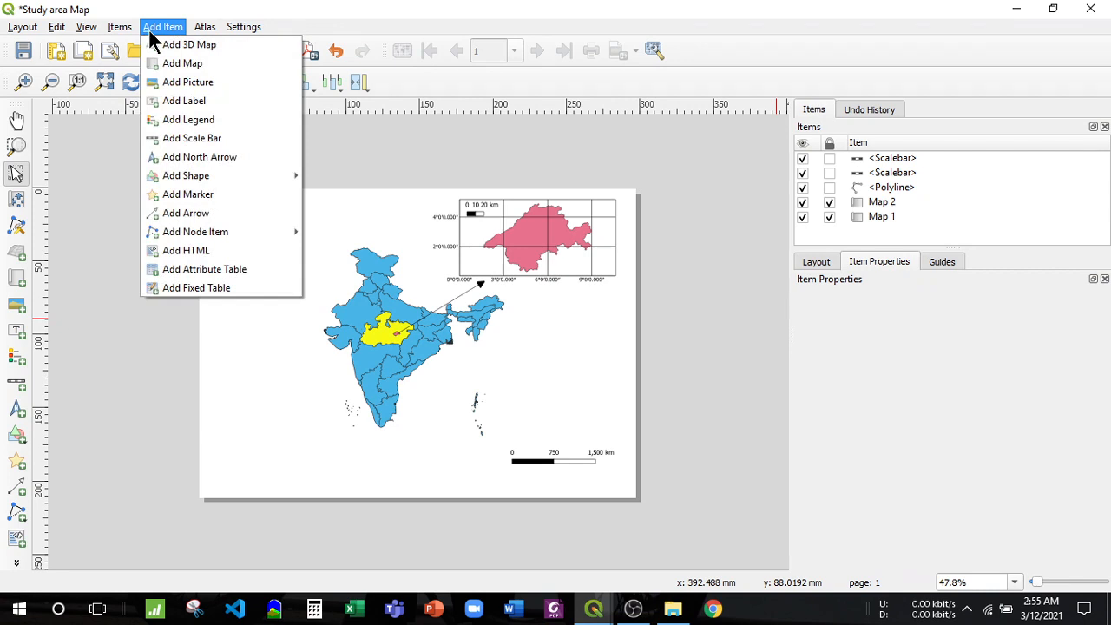
{"action": "left_click", "coordinate": [200, 122]}
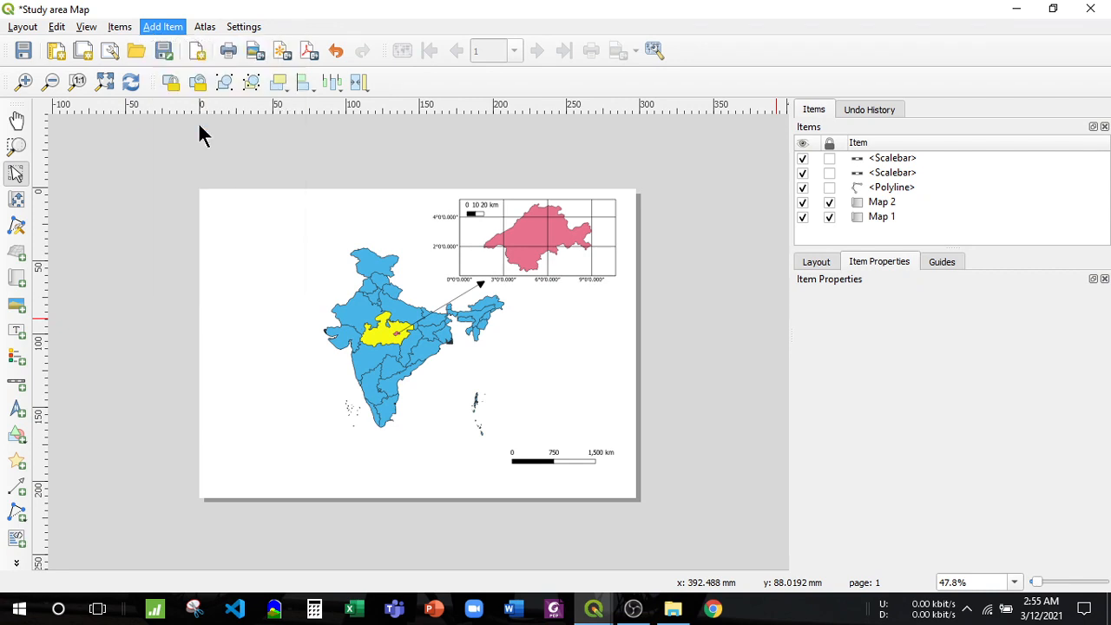
{"action": "left_click", "coordinate": [387, 310]}
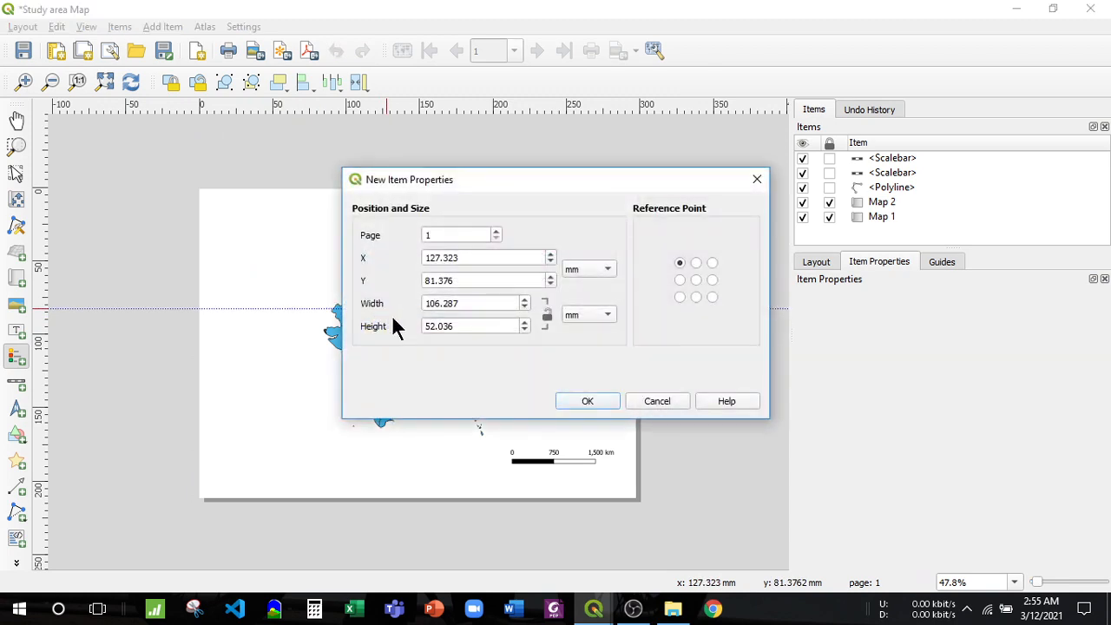
{"action": "left_click", "coordinate": [588, 397]}
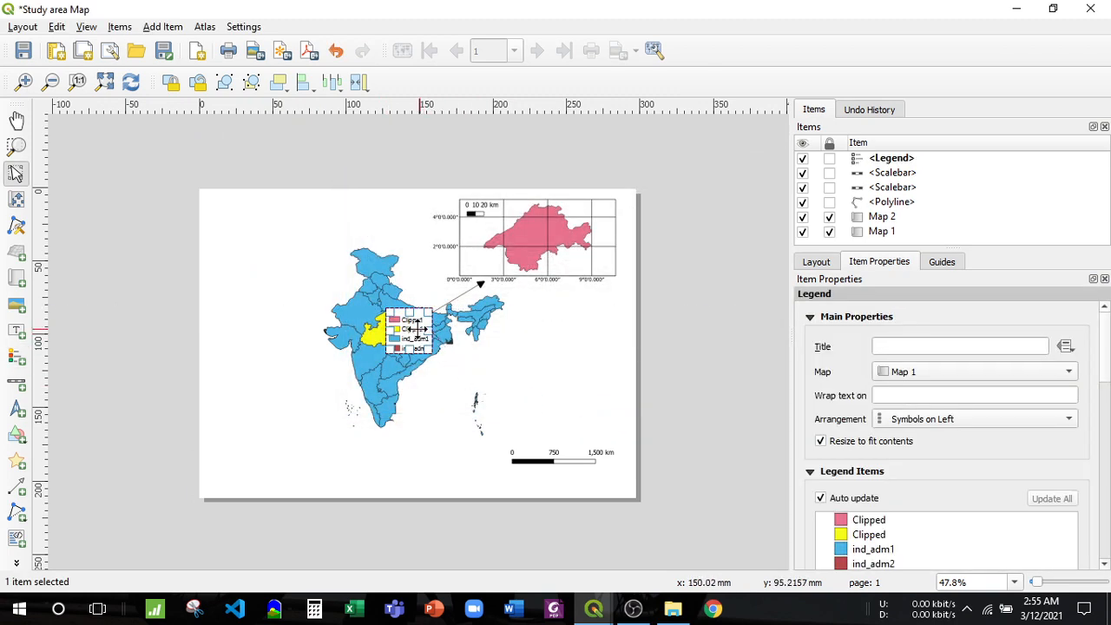
{"action": "left_click_drag", "start_coordinate": [408, 328], "coordinate": [567, 363]}
{"action": "left_click", "coordinate": [552, 316]}
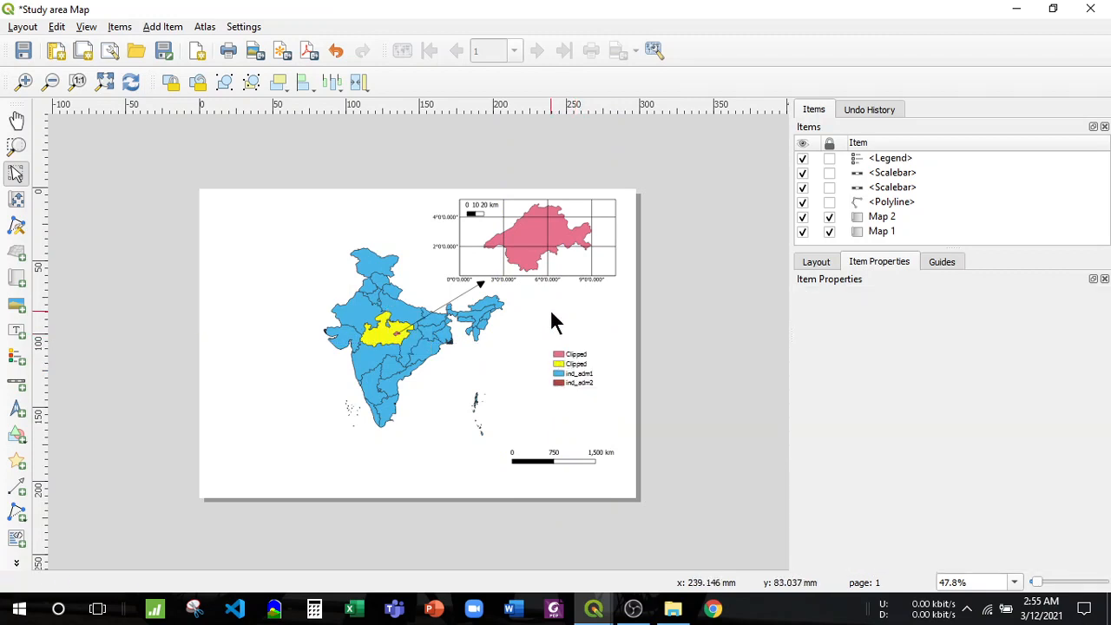
- Turn off auto update for the legend items
{"action": "left_click", "coordinate": [572, 384]}
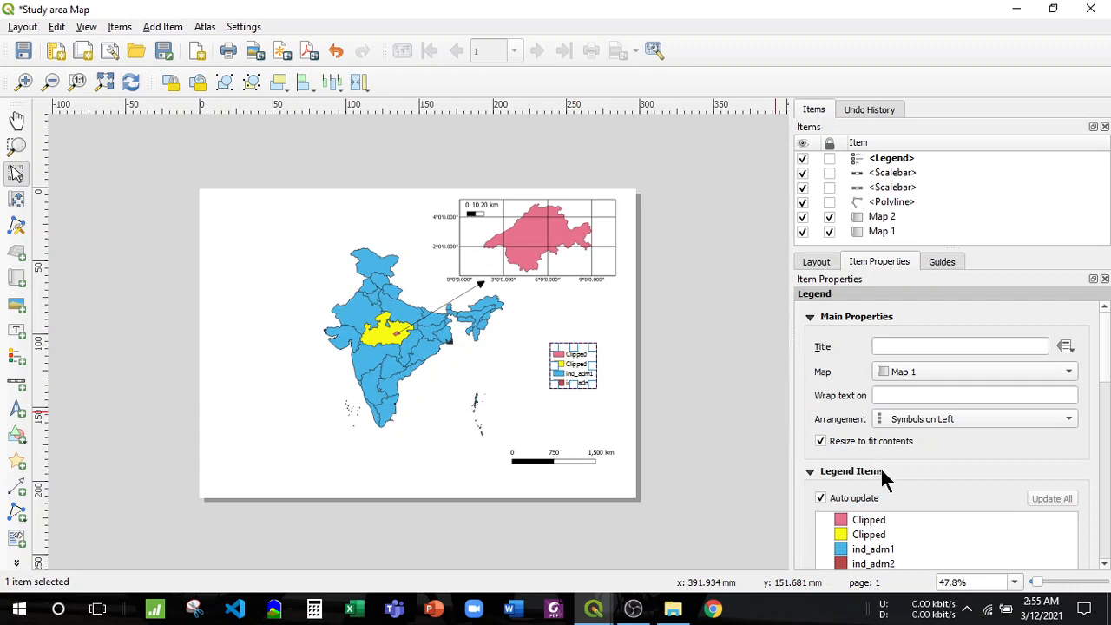
{"action": "scroll", "coordinate": [881, 469], "scroll_direction": "down", "scroll_amount": 2}
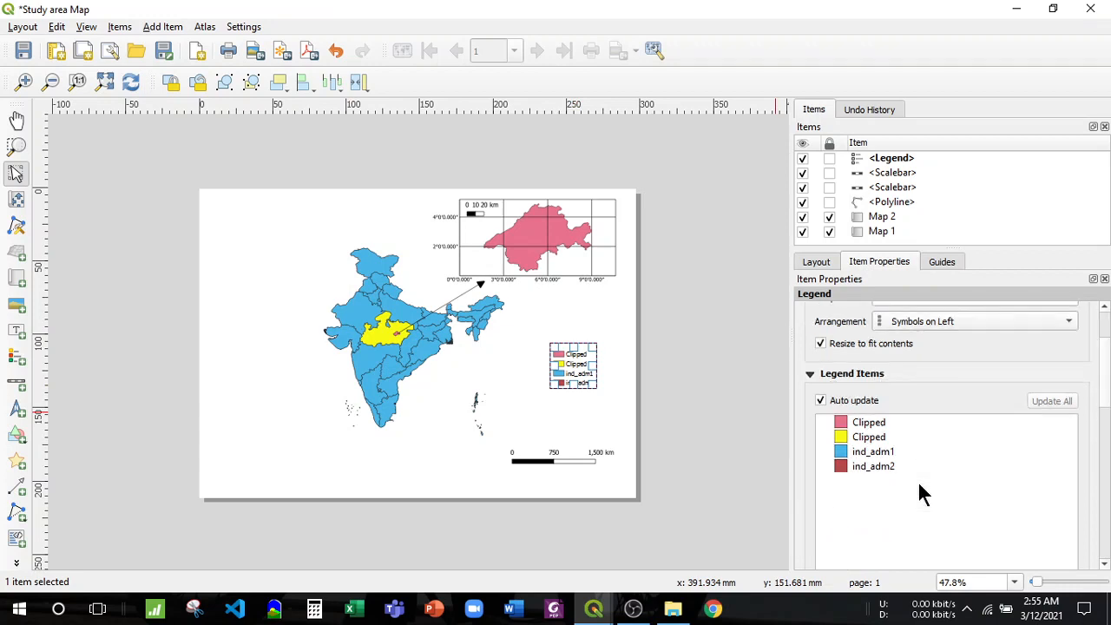
{"action": "left_click", "coordinate": [869, 422]}
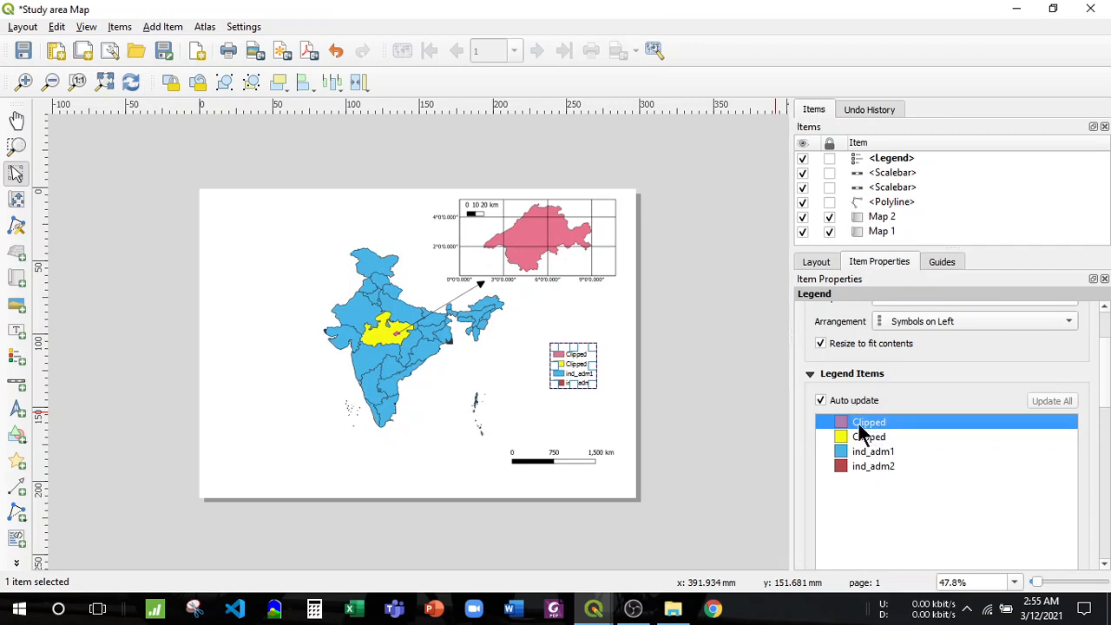
{"action": "left_click", "coordinate": [823, 400]}
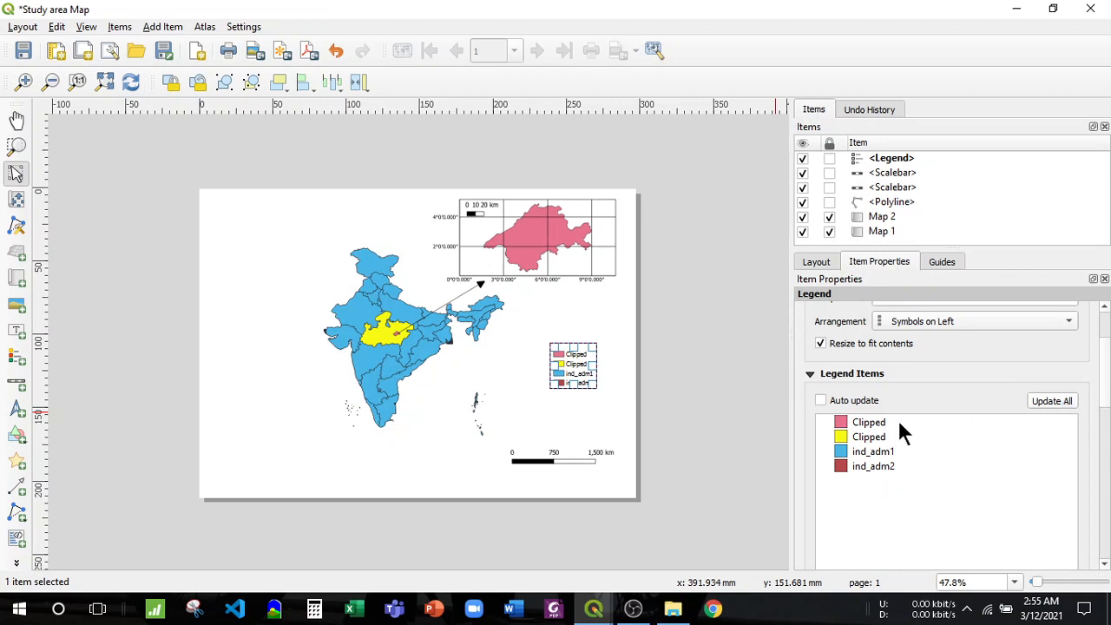
- Relabel the pink Clipped legend entry as Jabalpur
{"action": "left_click", "coordinate": [875, 422]}
{"action": "double_click", "coordinate": [875, 422]}
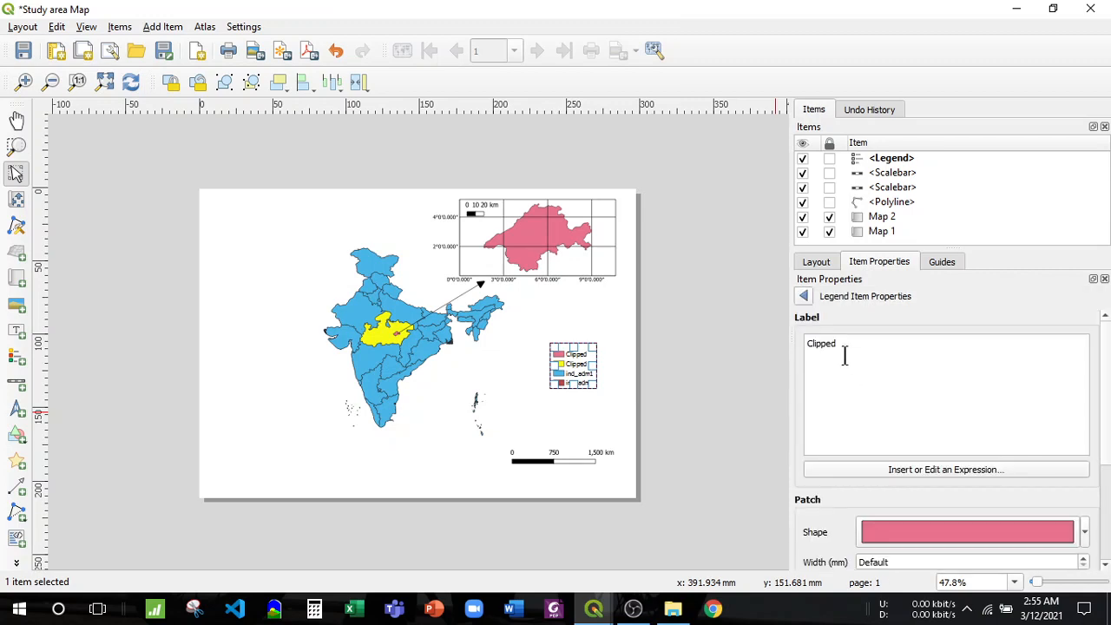
{"action": "left_click_drag", "start_coordinate": [844, 354], "coordinate": [751, 357]}
{"action": "type", "text": "Jaaba"}
{"action": "key", "text": "BackSpace"}
{"action": "key", "text": "BackSpace"}
{"action": "key", "text": "BackSpace"}
{"action": "type", "text": "balpur"}
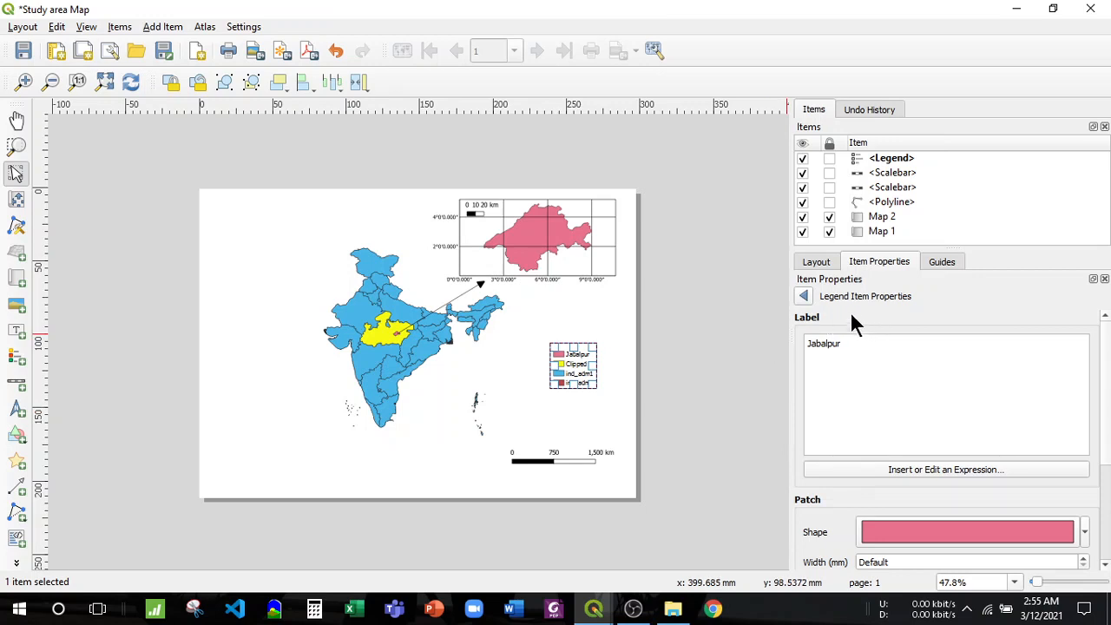
{"action": "left_click", "coordinate": [804, 296]}
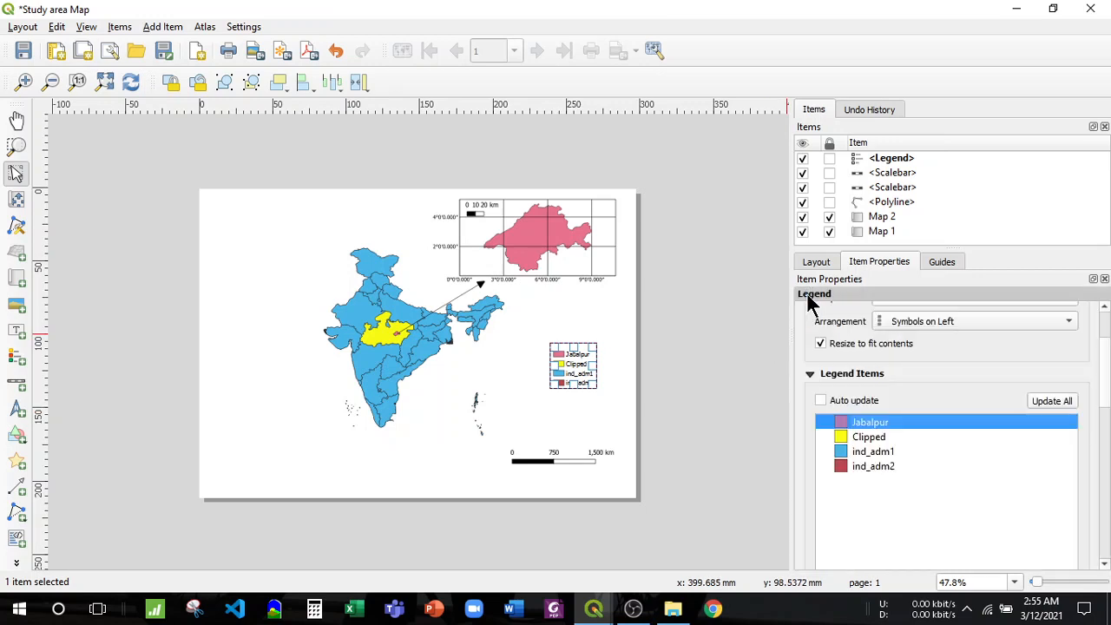
- Relabel the yellow Clipped legend entry as Madhya Pradesh
{"action": "double_click", "coordinate": [869, 438]}
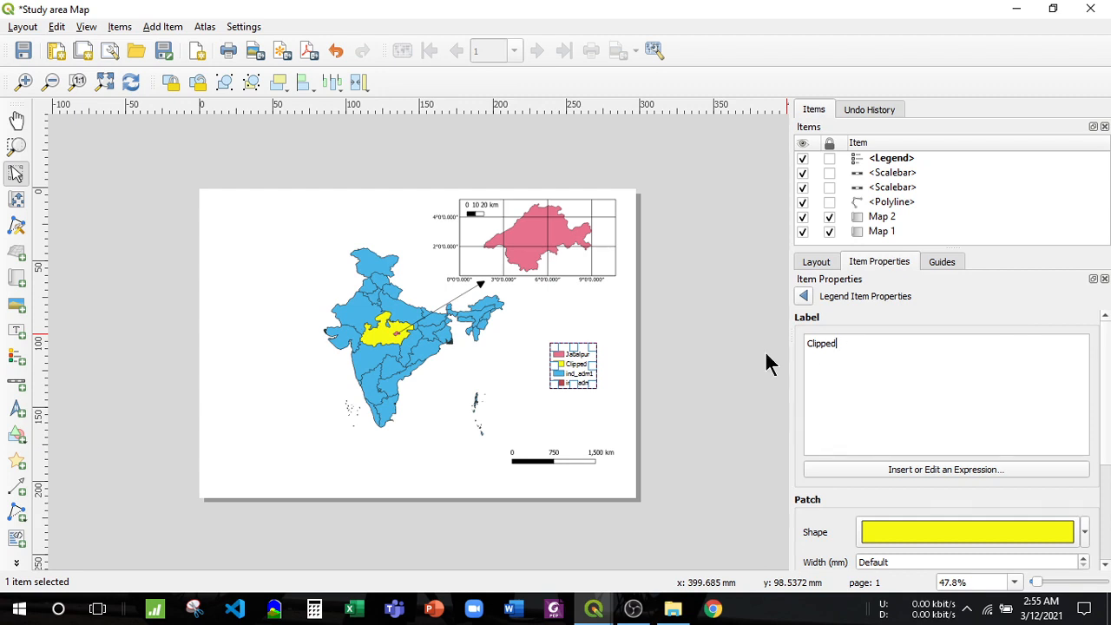
{"action": "key", "text": "BackSpace"}
{"action": "key", "text": "BackSpace"}
{"action": "key", "text": "BackSpace"}
{"action": "key", "text": "BackSpace"}
{"action": "key", "text": "BackSpace"}
{"action": "key", "text": "BackSpace"}
{"action": "type", "text": "Madhya Pradesh"}
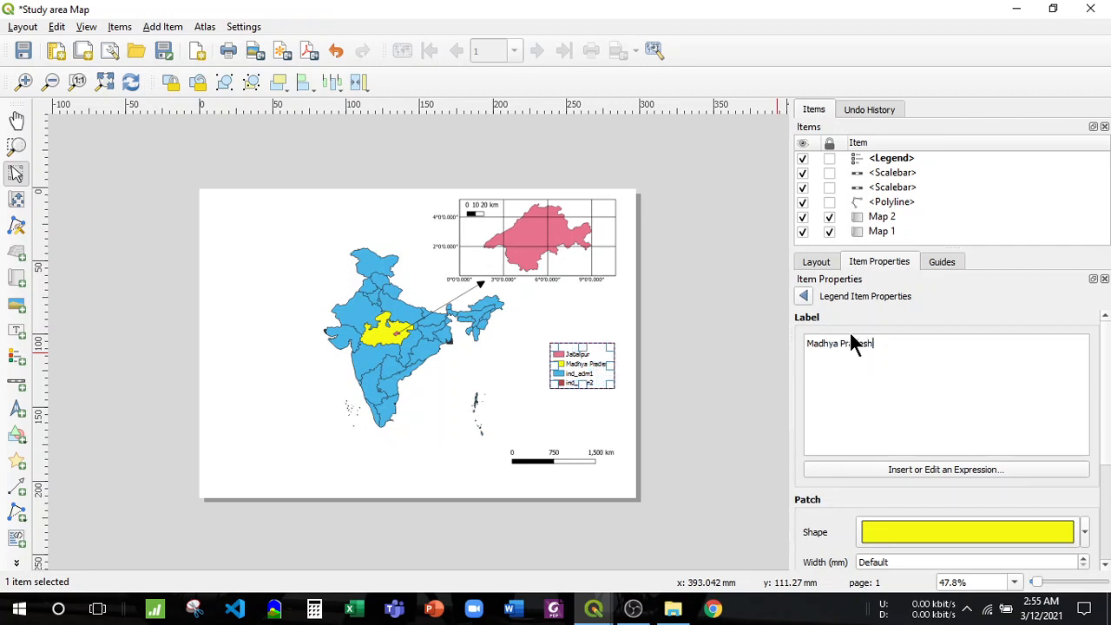
{"action": "left_click", "coordinate": [803, 296]}
- Relabel the blue ind_adm1 legend entry as India
{"action": "left_click", "coordinate": [884, 453]}
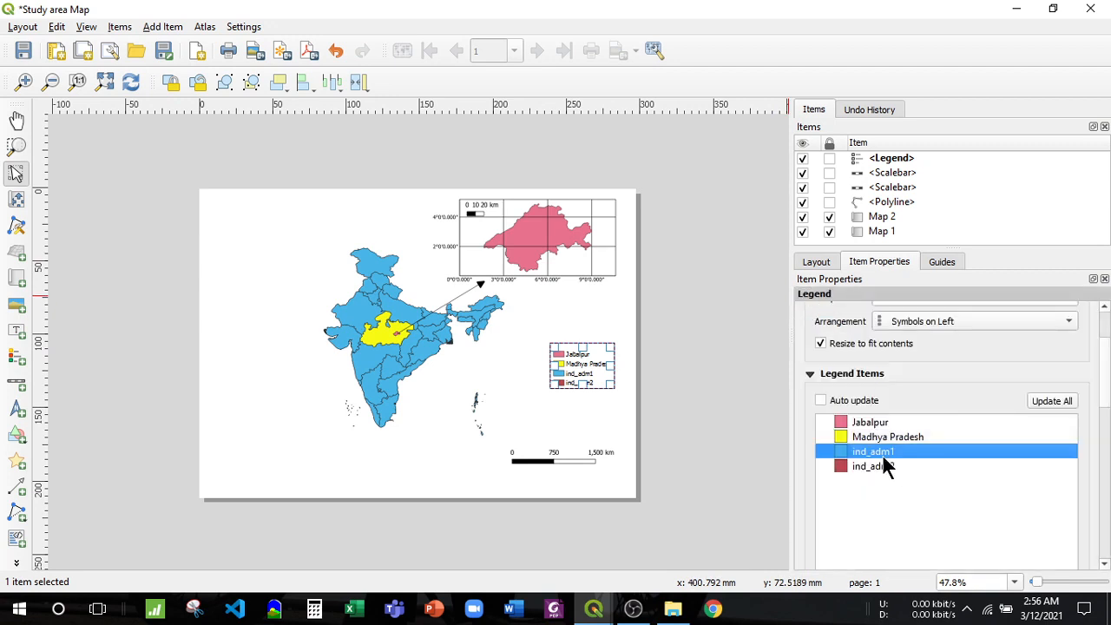
{"action": "double_click", "coordinate": [875, 453]}
{"action": "left_click_drag", "start_coordinate": [853, 347], "coordinate": [741, 346]}
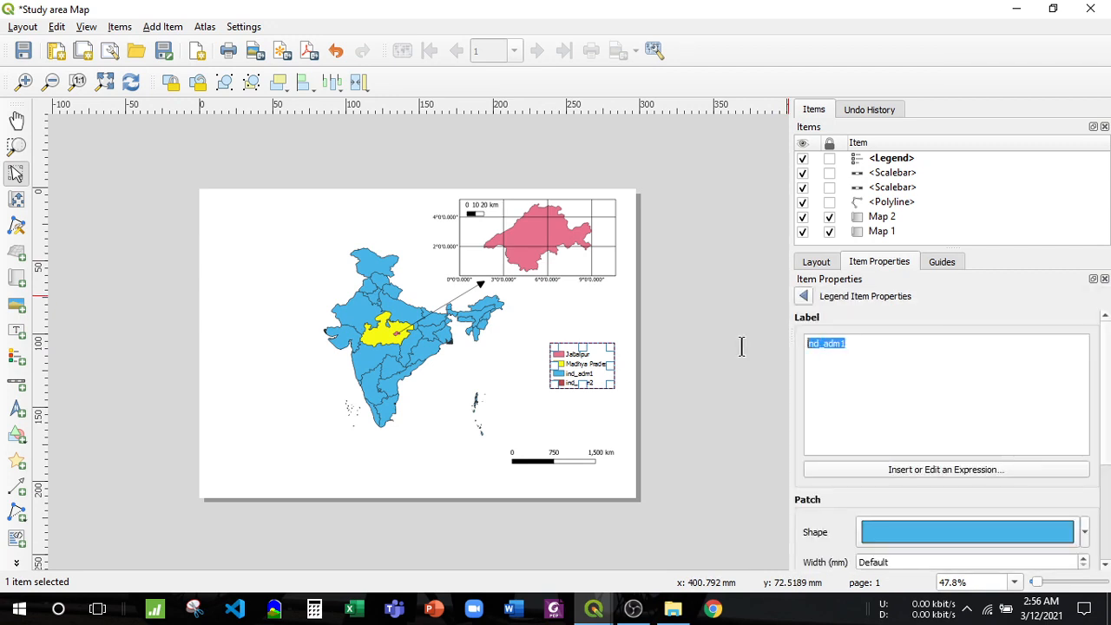
{"action": "type", "text": "India"}
{"action": "left_click", "coordinate": [805, 296]}
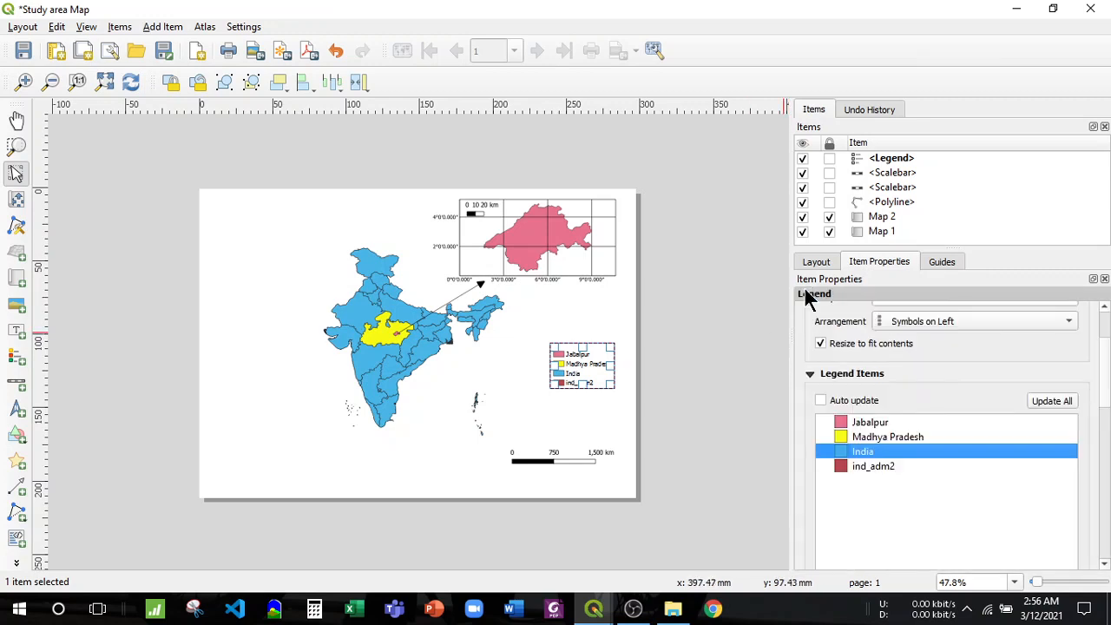
- Clear the label text of the red ind_adm2 legend entry
{"action": "left_click", "coordinate": [869, 468]}
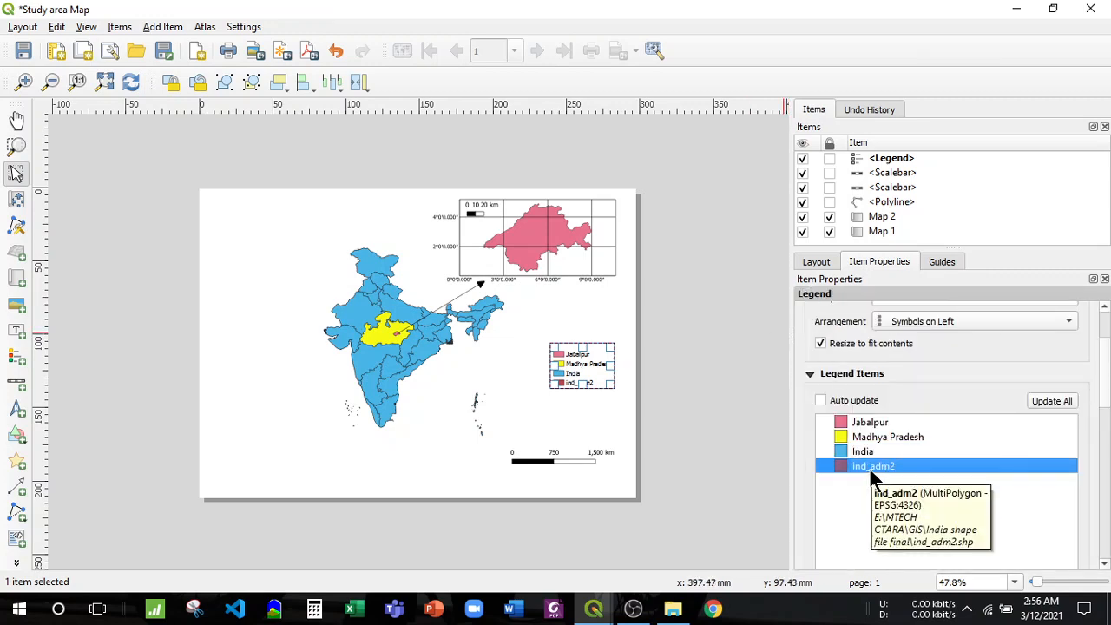
{"action": "double_click", "coordinate": [871, 468]}
{"action": "left_click", "coordinate": [888, 349]}
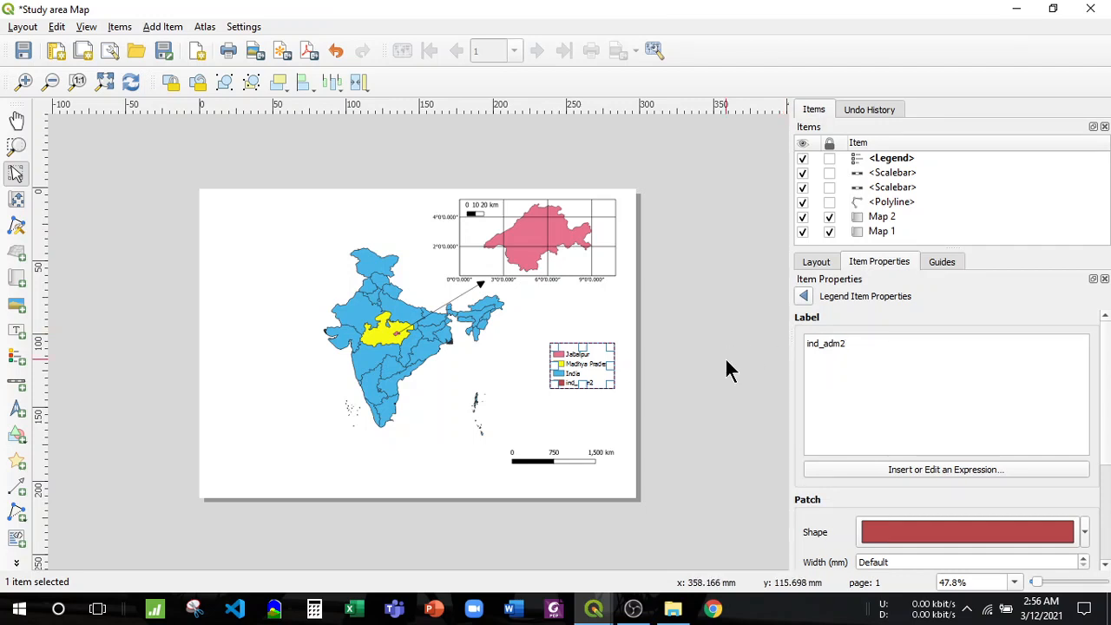
{"action": "left_click_drag", "start_coordinate": [858, 343], "coordinate": [796, 343]}
{"action": "key", "text": "BackSpace"}
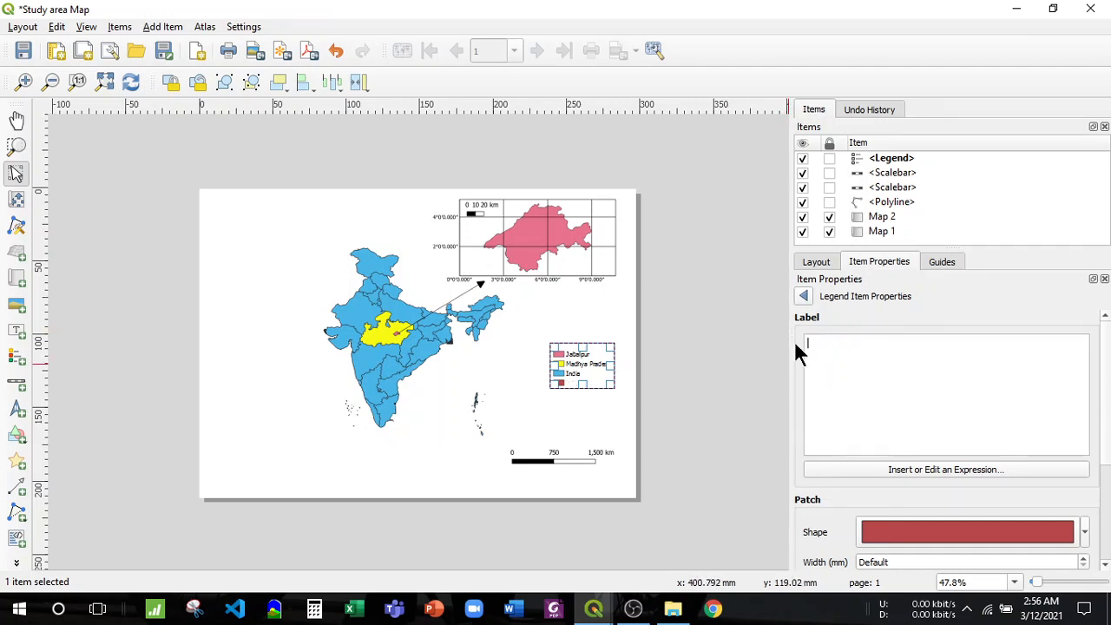
{"action": "left_click", "coordinate": [810, 292]}
- Try to remove the ind_adm2 entry from the legend by applying its Hidden option
{"action": "right_click", "coordinate": [870, 465]}
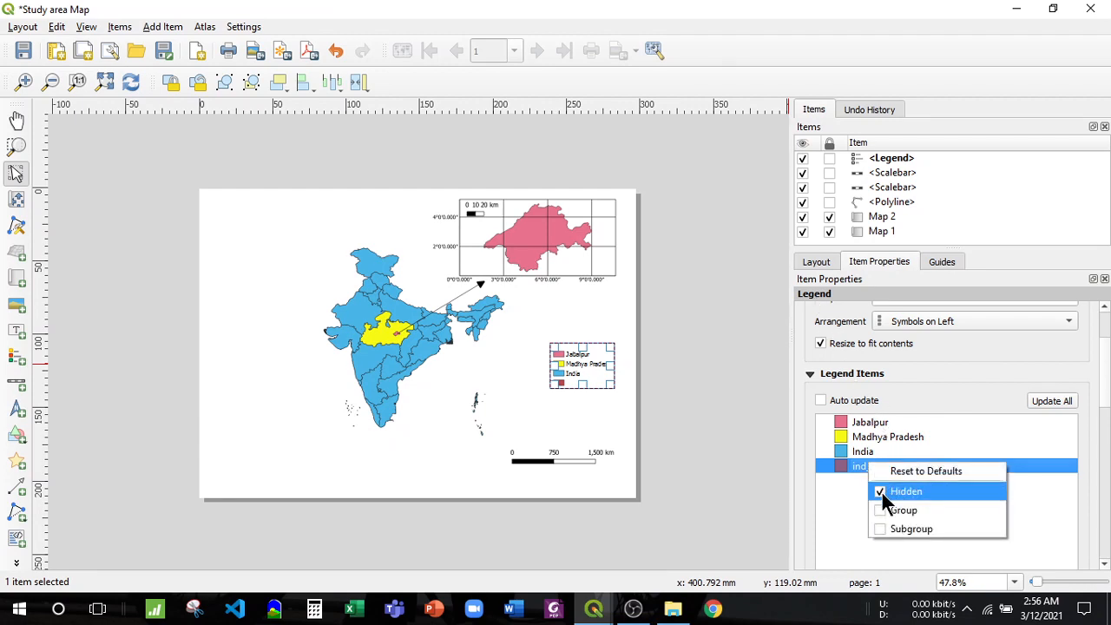
{"action": "left_click", "coordinate": [882, 493]}
{"action": "right_click", "coordinate": [872, 468]}
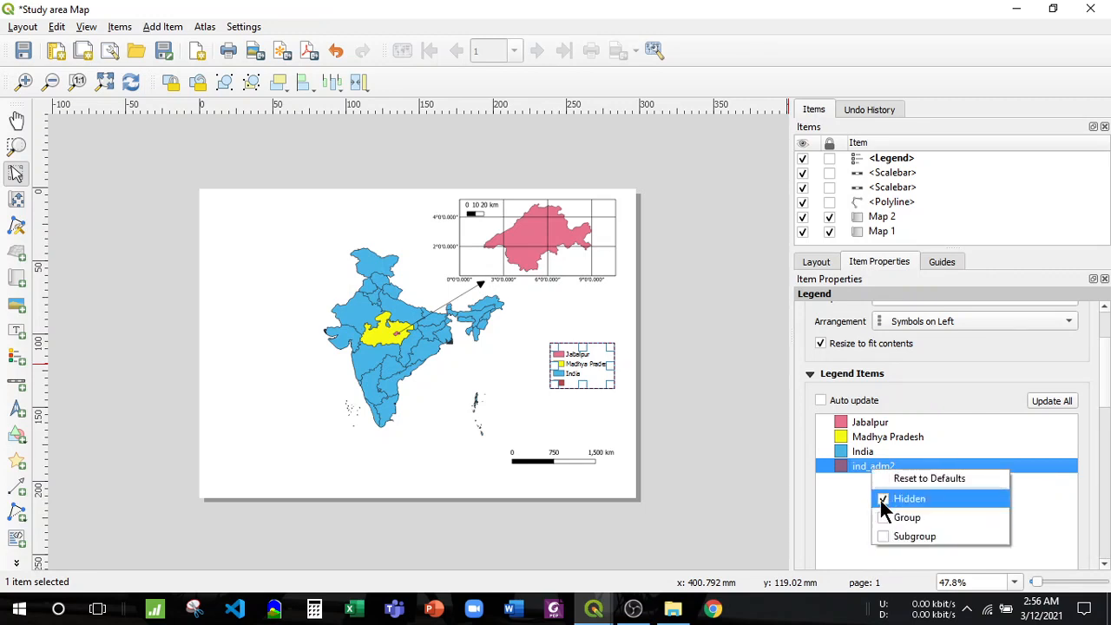
{"action": "left_click", "coordinate": [884, 498]}
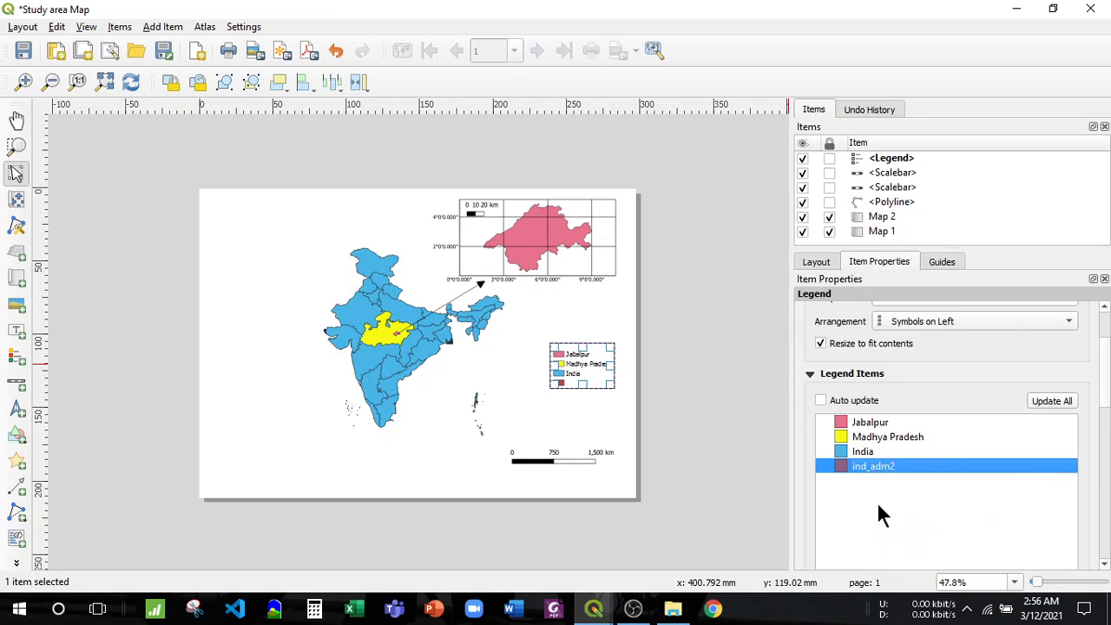
{"action": "left_click", "coordinate": [590, 419]}
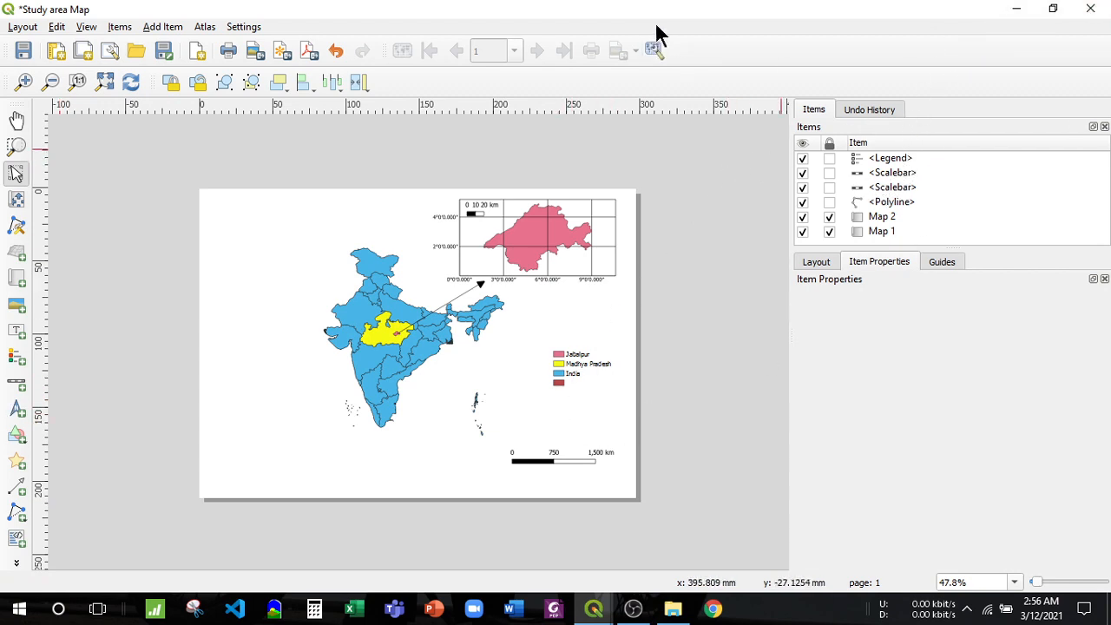
- Switch to the main QGIS project window and remove the ind_adm2 layer from the project
{"action": "left_click_drag", "start_coordinate": [655, 12], "coordinate": [548, 46]}
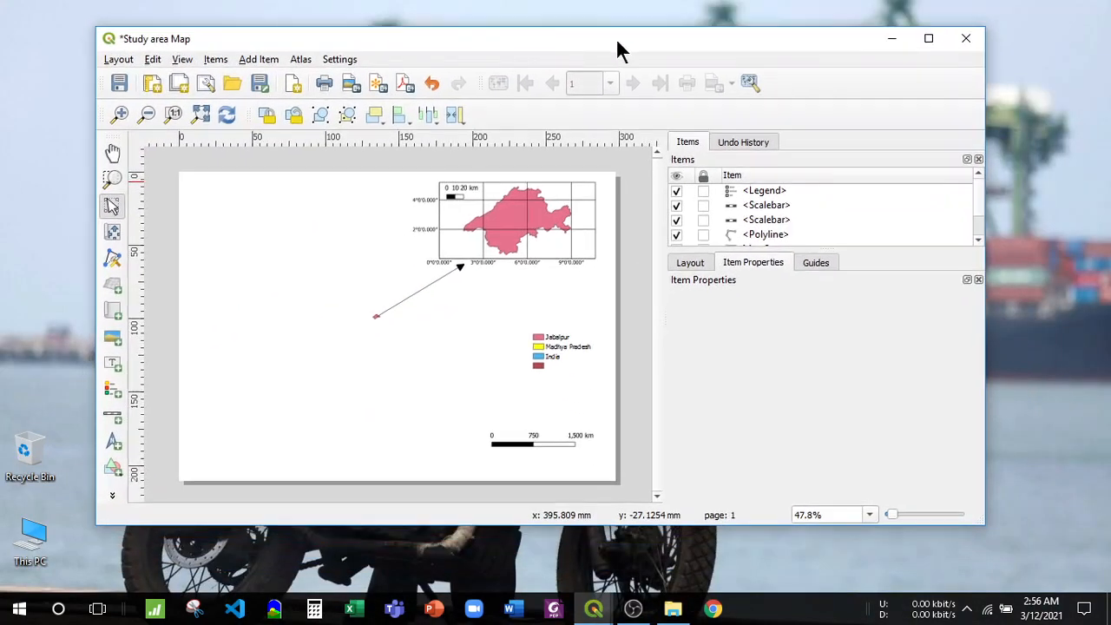
{"action": "left_click", "coordinate": [916, 40]}
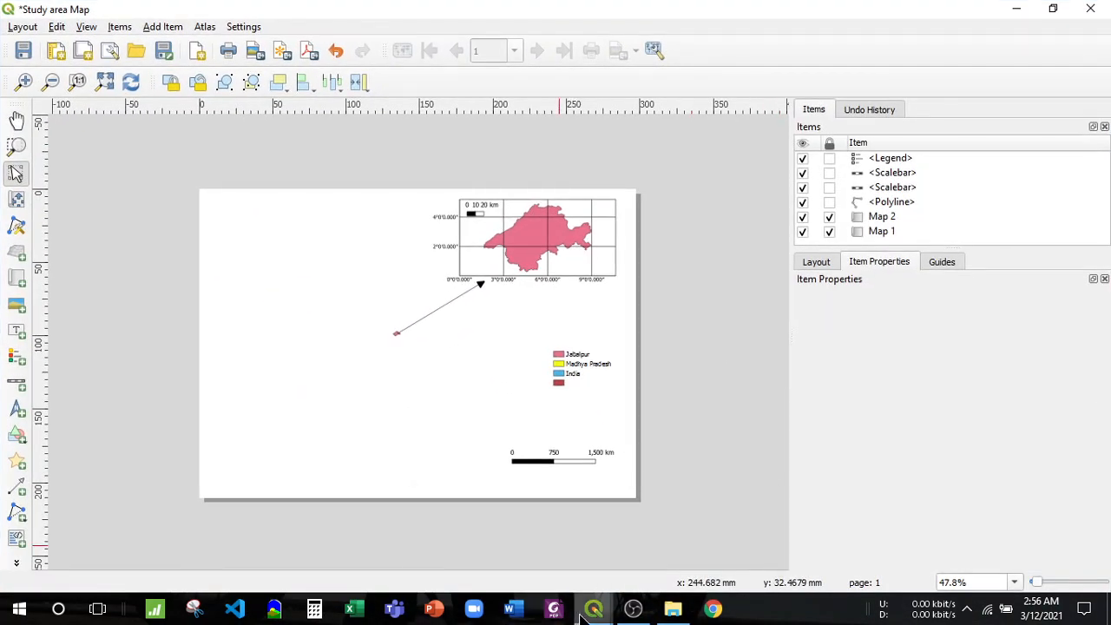
{"action": "mouse_move", "coordinate": [593, 608]}
{"action": "left_click", "coordinate": [552, 543]}
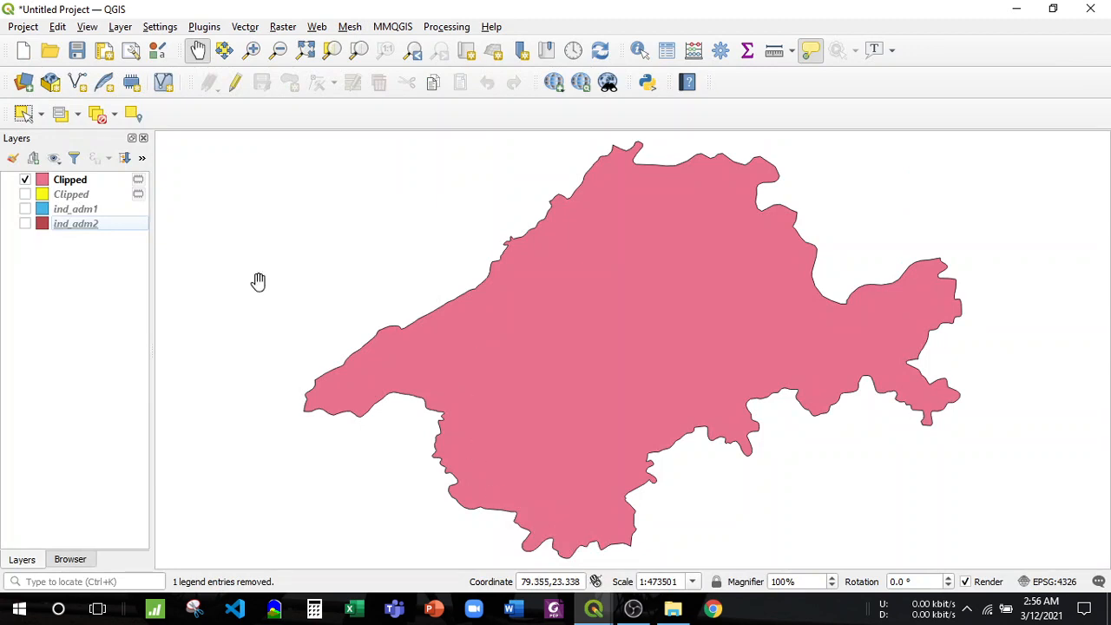
{"action": "right_click", "coordinate": [61, 223]}
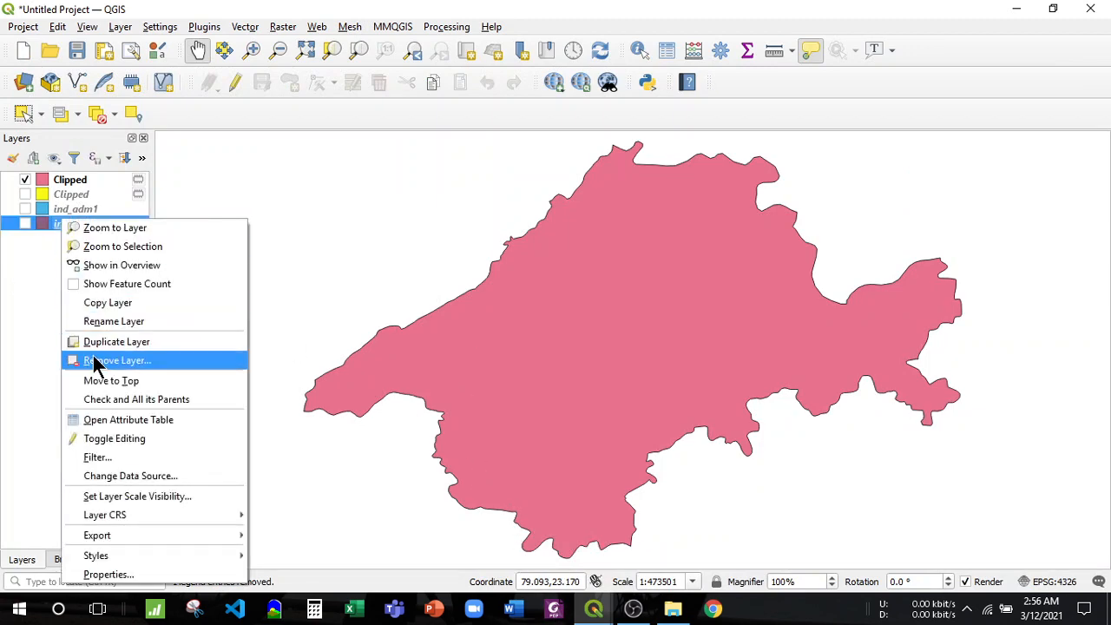
{"action": "left_click", "coordinate": [95, 361]}
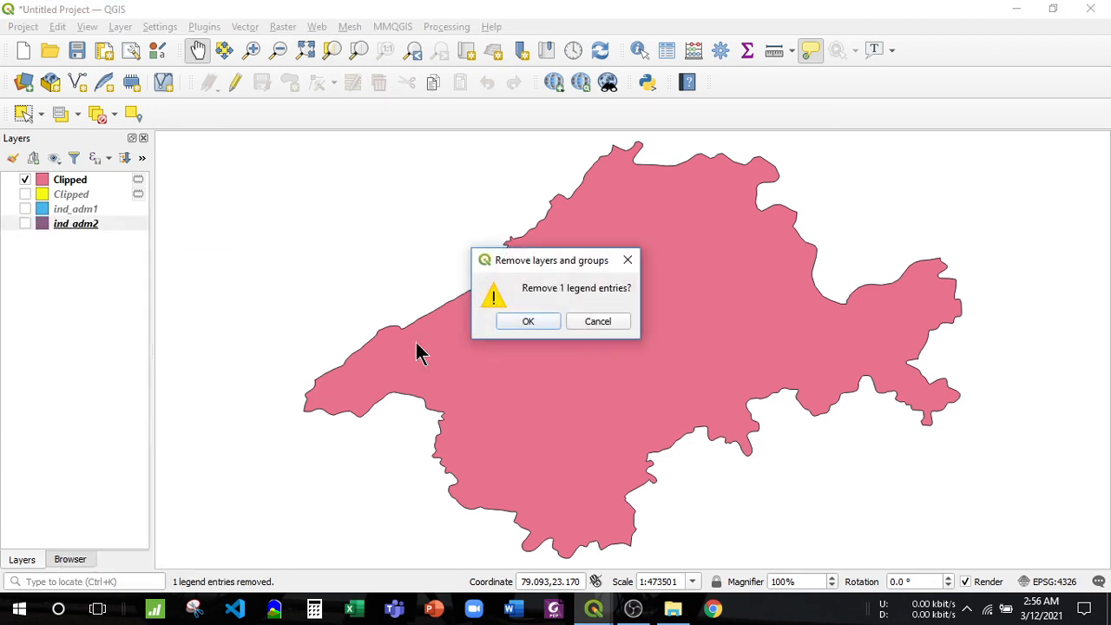
{"action": "left_click", "coordinate": [538, 314]}
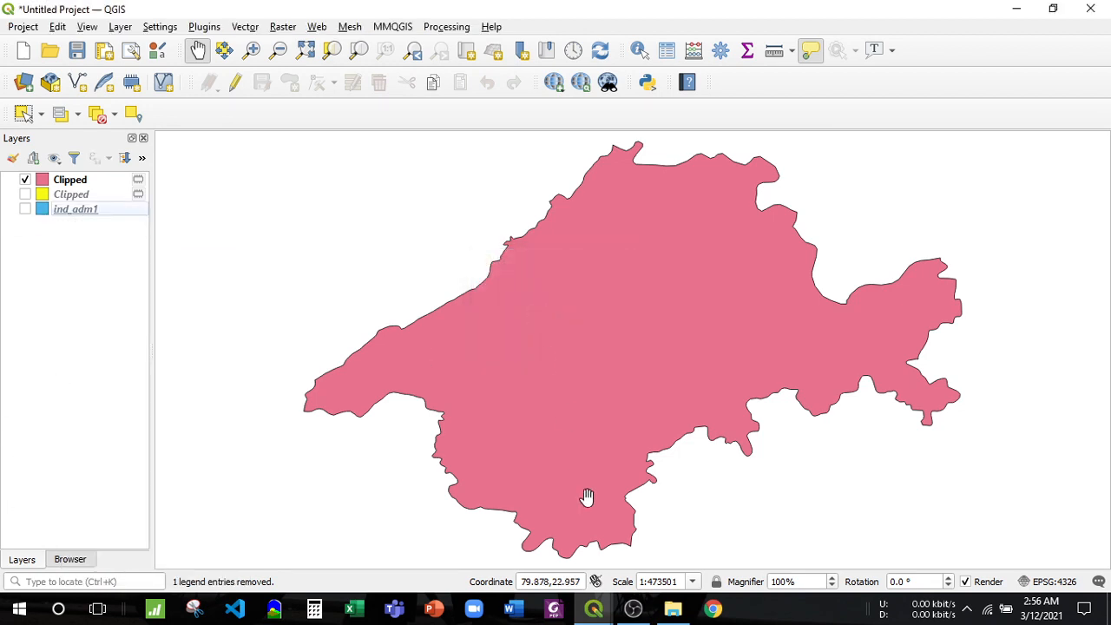
- Check the layout, then in the main project turn on ind_adm1 and the yellow Clipped layer and show the full extent
{"action": "mouse_move", "coordinate": [594, 608]}
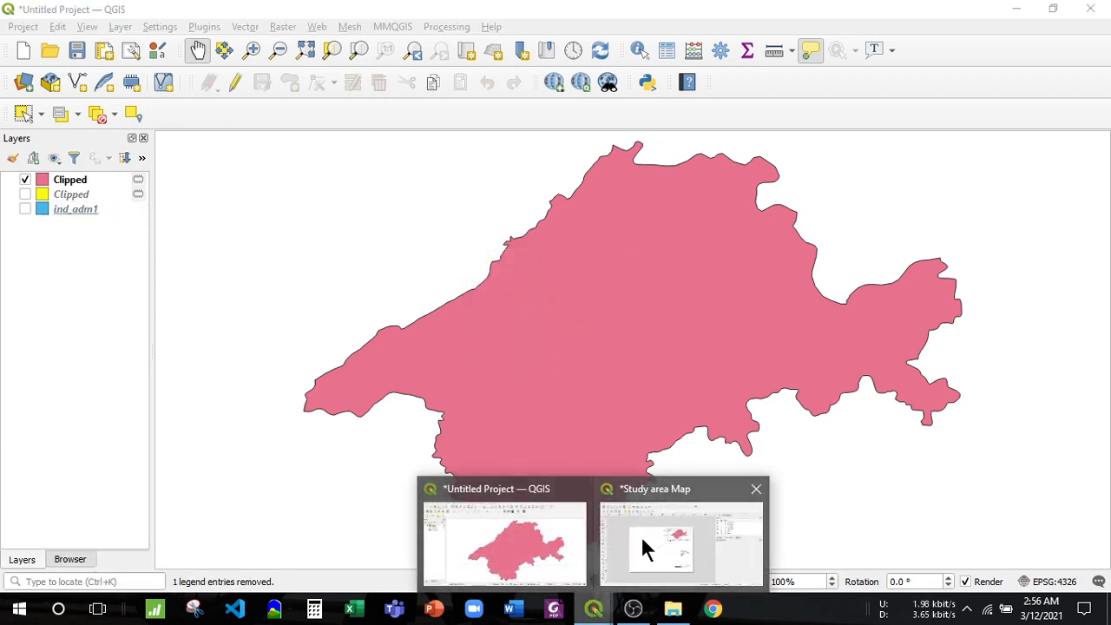
{"action": "left_click", "coordinate": [620, 560]}
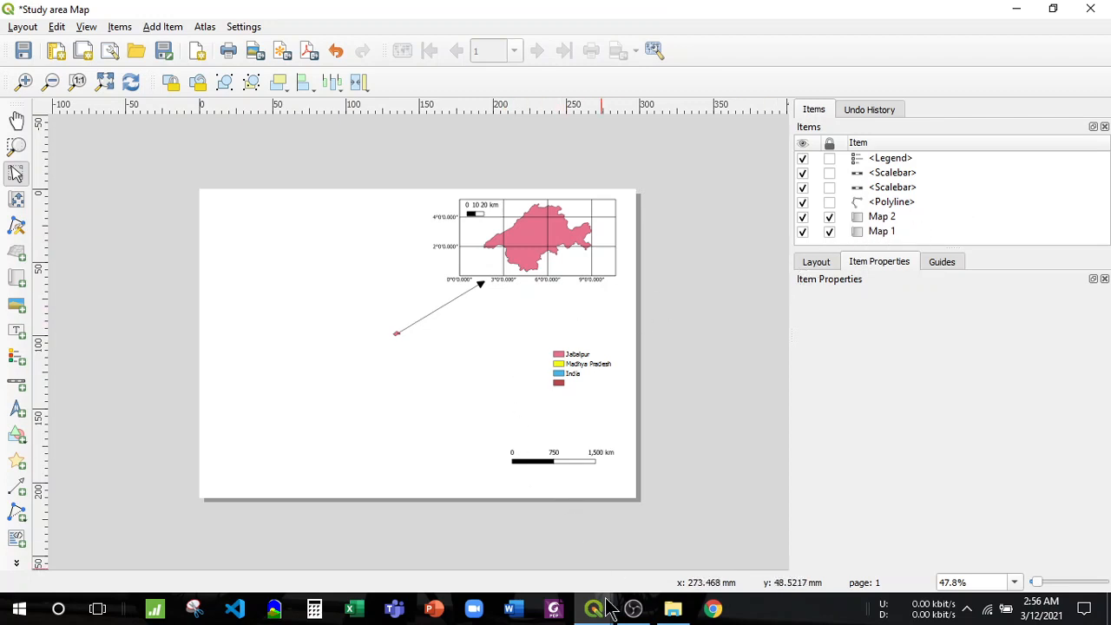
{"action": "mouse_move", "coordinate": [593, 607]}
{"action": "left_click", "coordinate": [512, 555]}
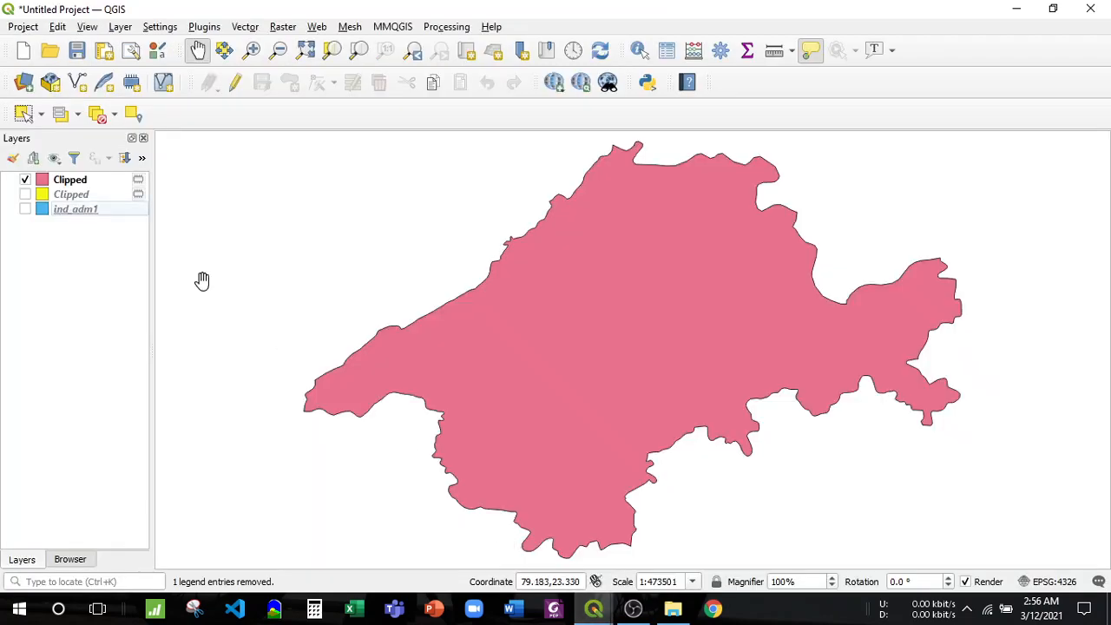
{"action": "left_click", "coordinate": [25, 209]}
{"action": "left_click", "coordinate": [26, 195]}
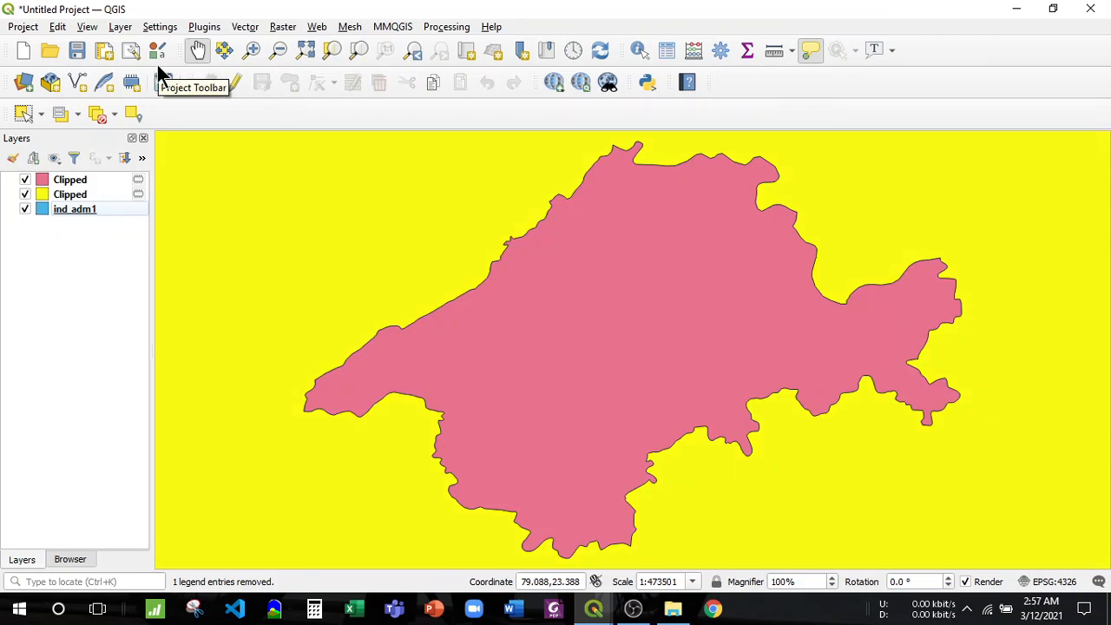
{"action": "left_click", "coordinate": [310, 46]}
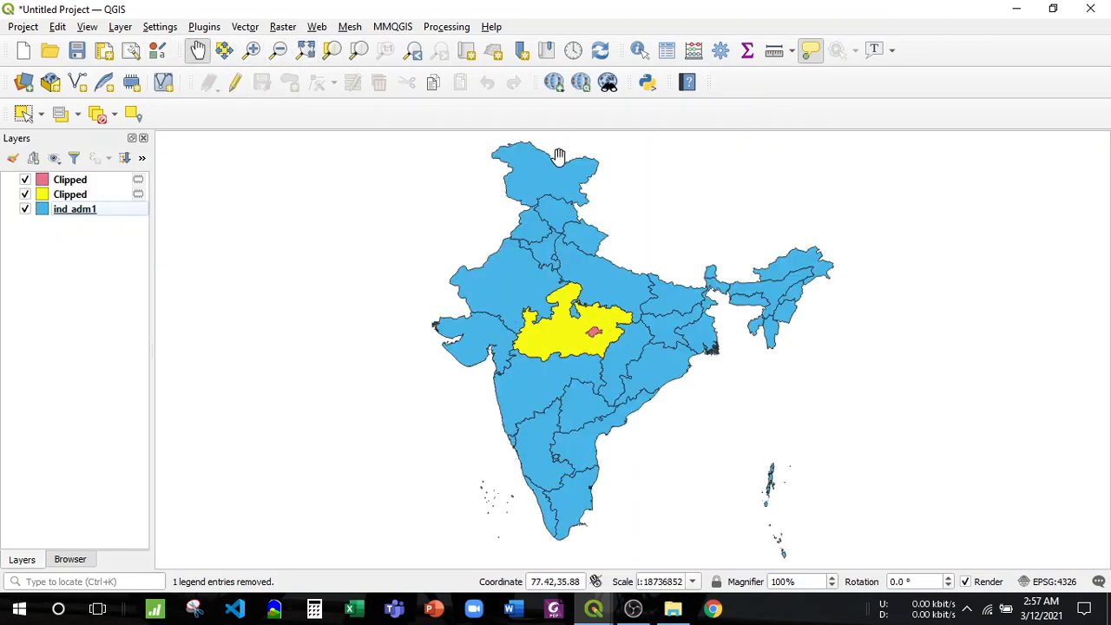
- Switch back to the Study area Map layout and unlock Map 1
{"action": "mouse_move", "coordinate": [594, 608]}
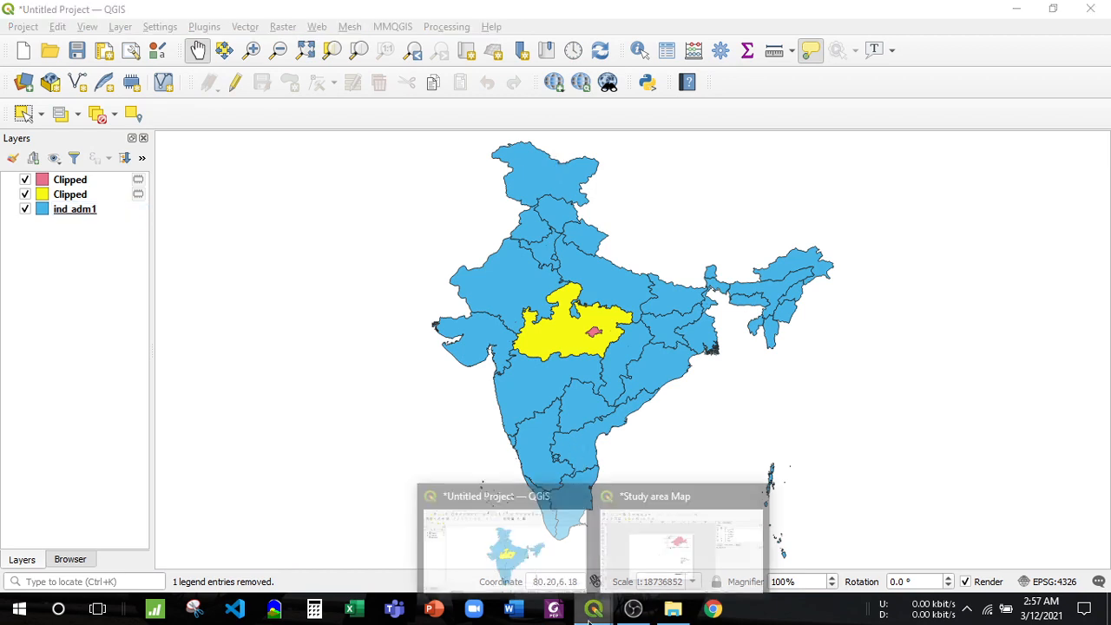
{"action": "left_click", "coordinate": [640, 549]}
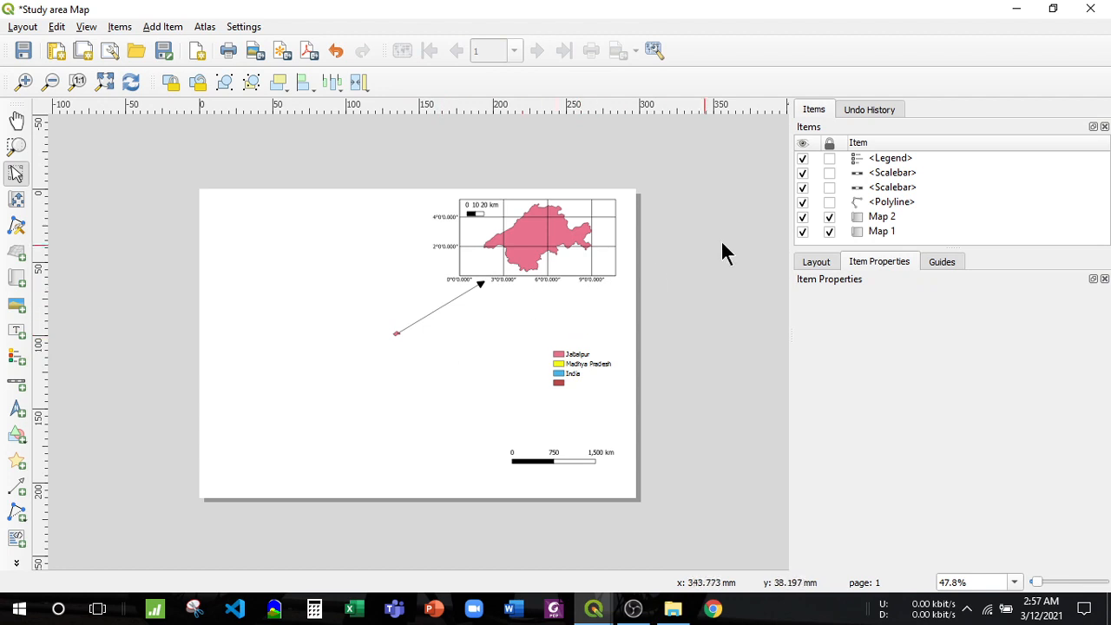
{"action": "left_click", "coordinate": [161, 26]}
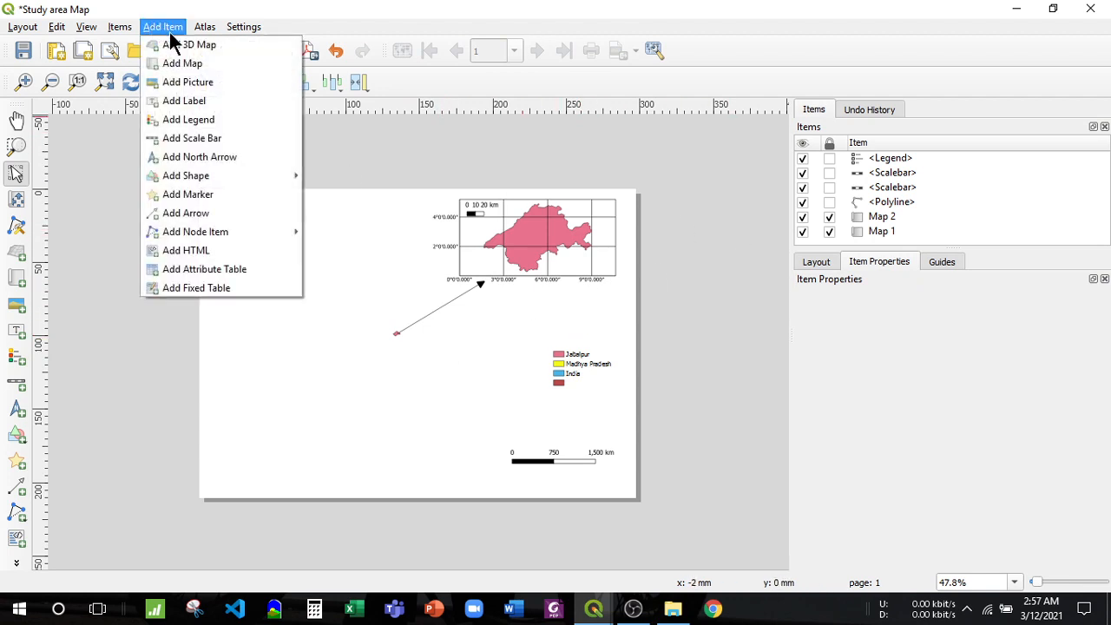
{"action": "left_click", "coordinate": [838, 227]}
{"action": "left_click", "coordinate": [837, 227]}
{"action": "left_click", "coordinate": [169, 26]}
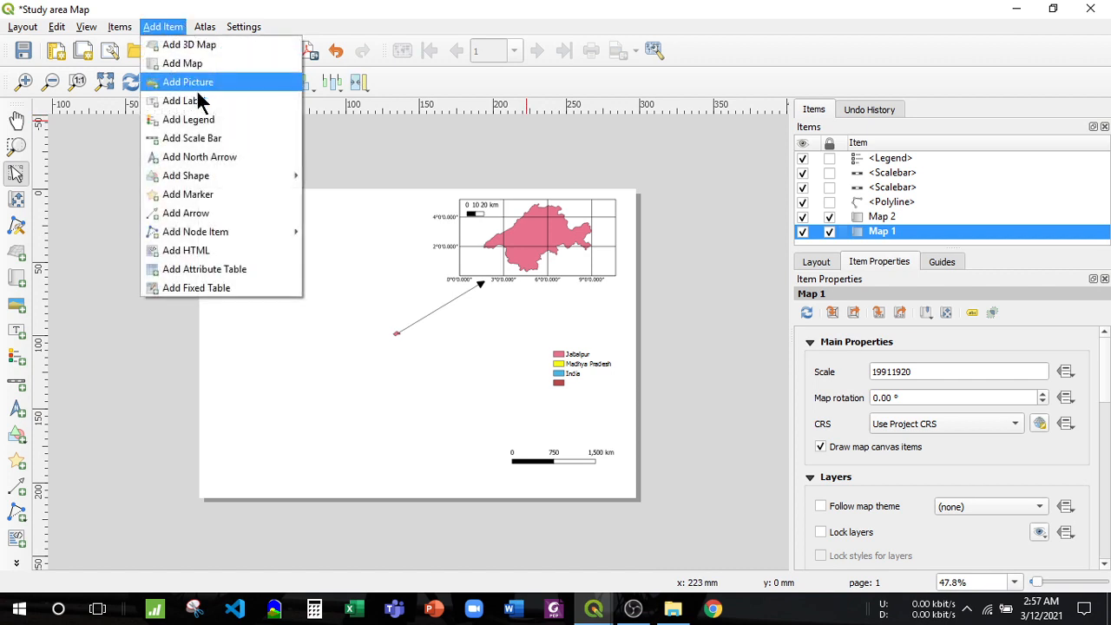
{"action": "left_click", "coordinate": [179, 64]}
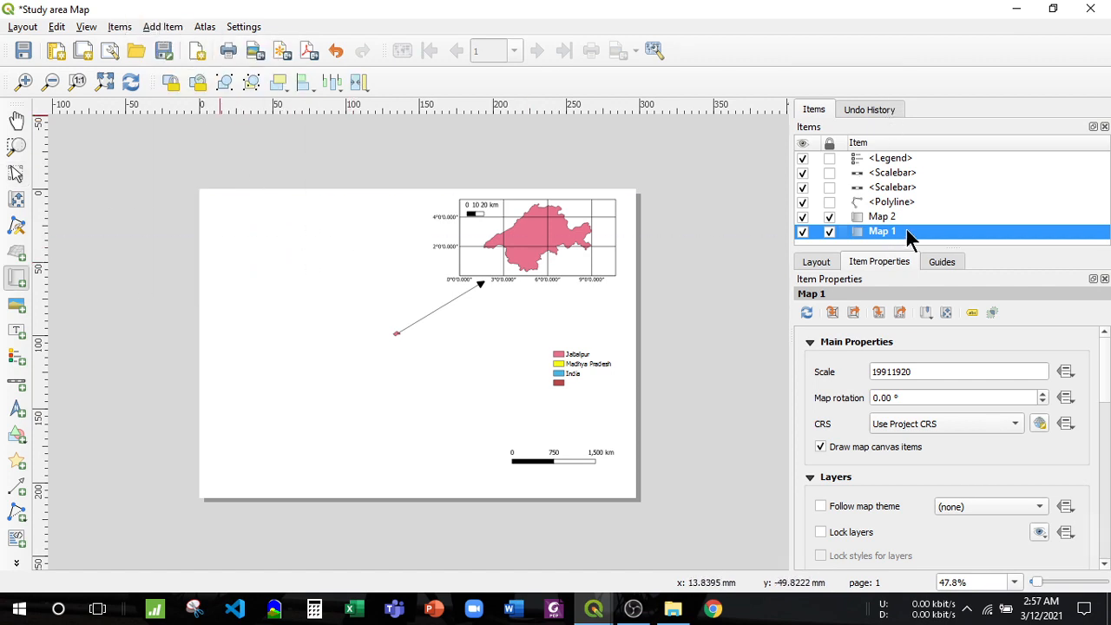
{"action": "left_click", "coordinate": [829, 231]}
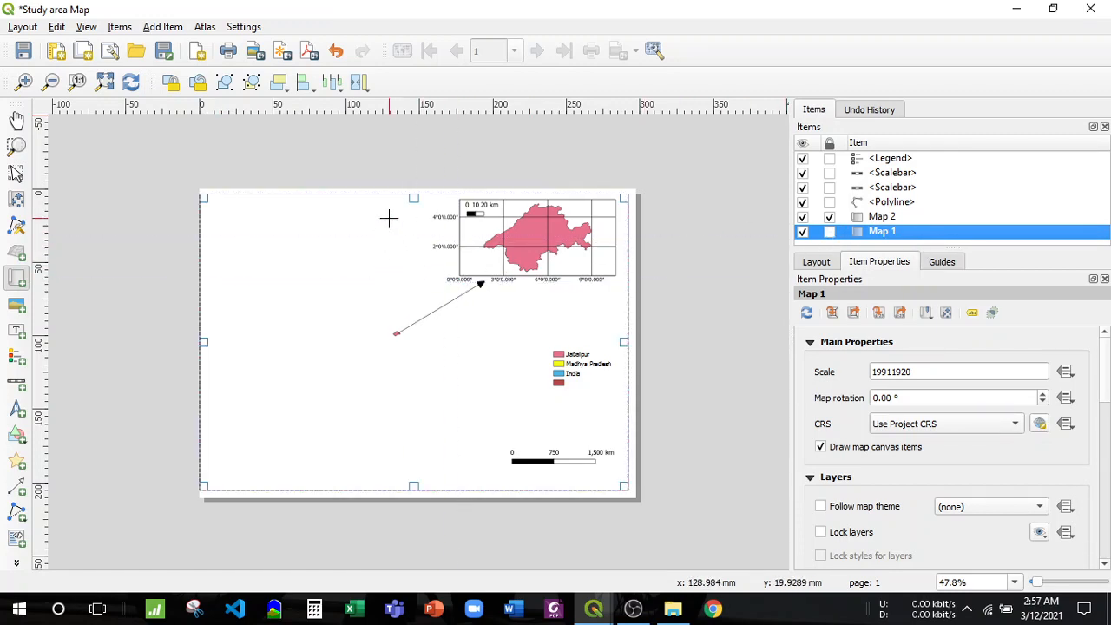
- Leave the Add Map command and activate the layout's pan tool
{"action": "left_click", "coordinate": [159, 26]}
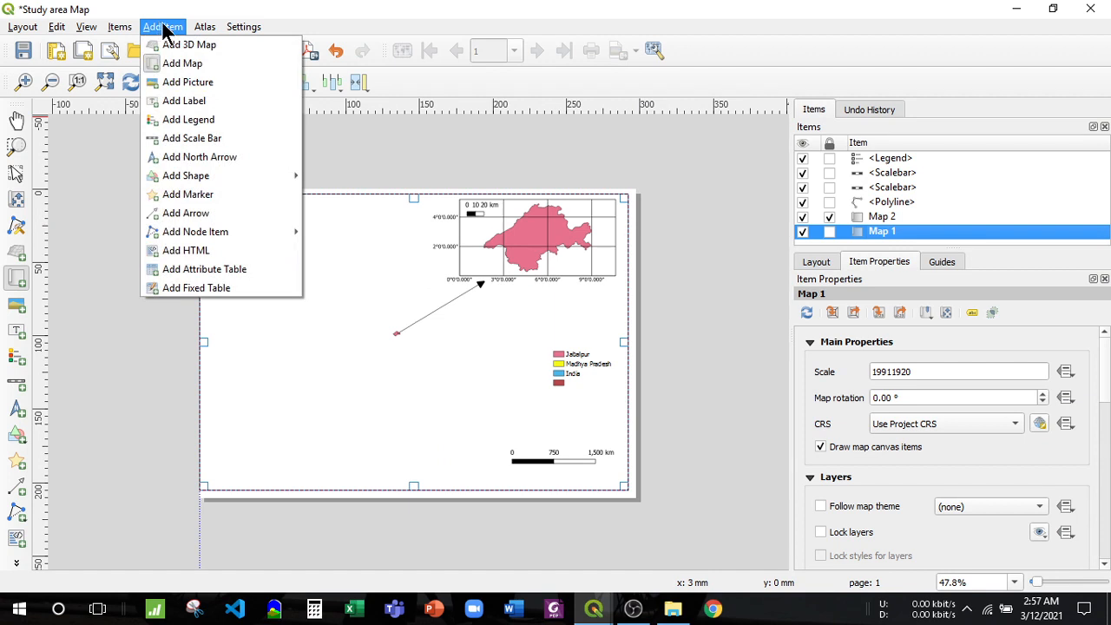
{"action": "left_click", "coordinate": [17, 121]}
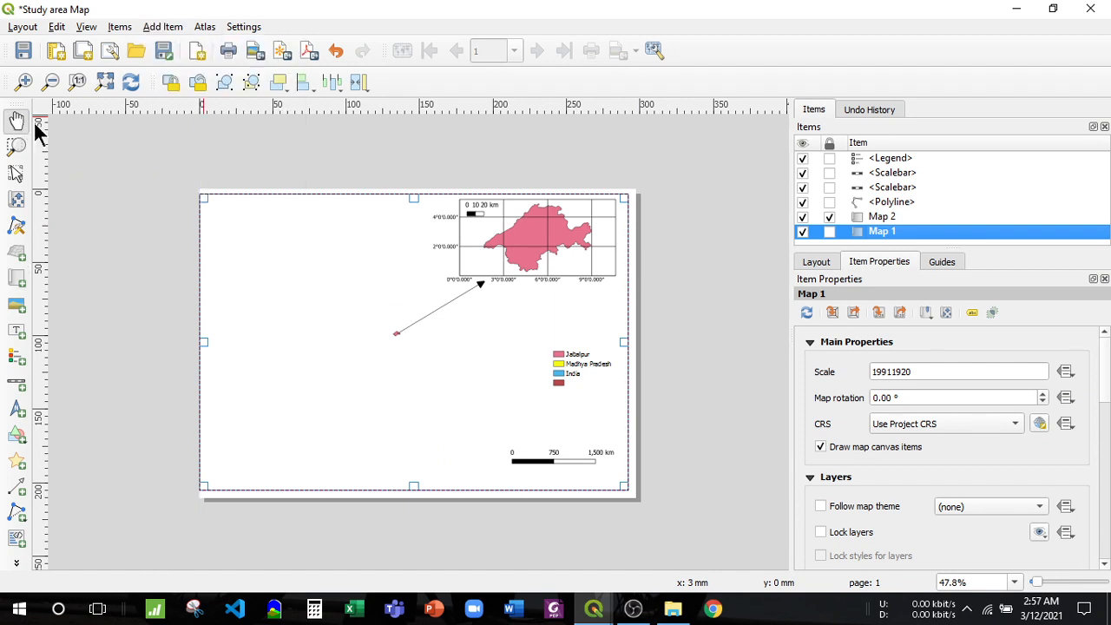
{"action": "left_click", "coordinate": [365, 249]}
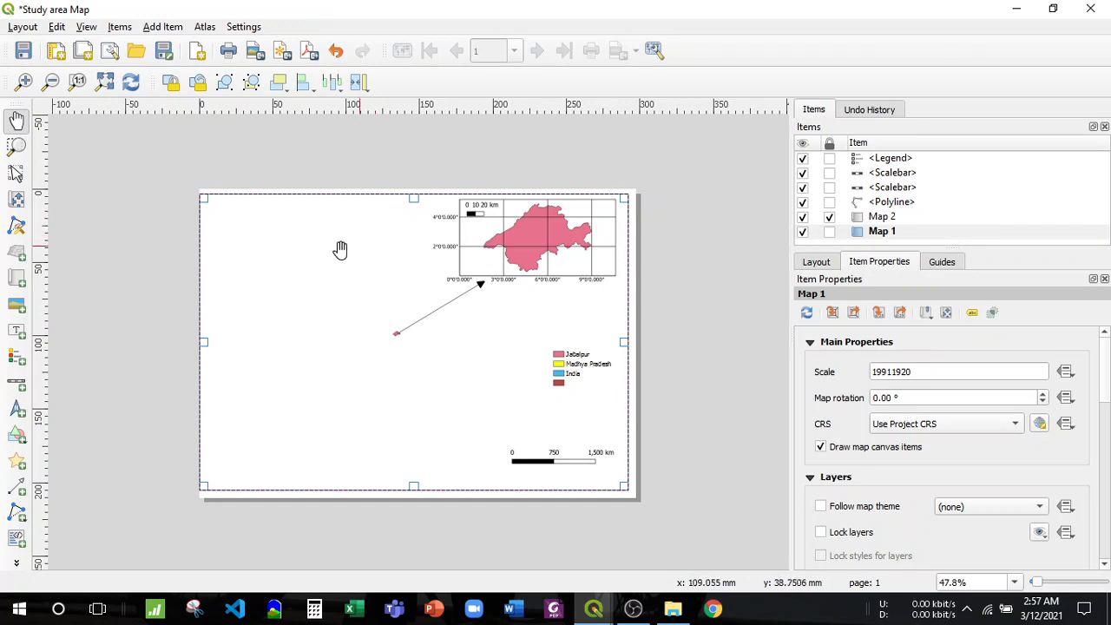
- Nudge the Map 1 frame slightly so that it redraws the India map, and lock Map 1 again
{"action": "left_click", "coordinate": [17, 173]}
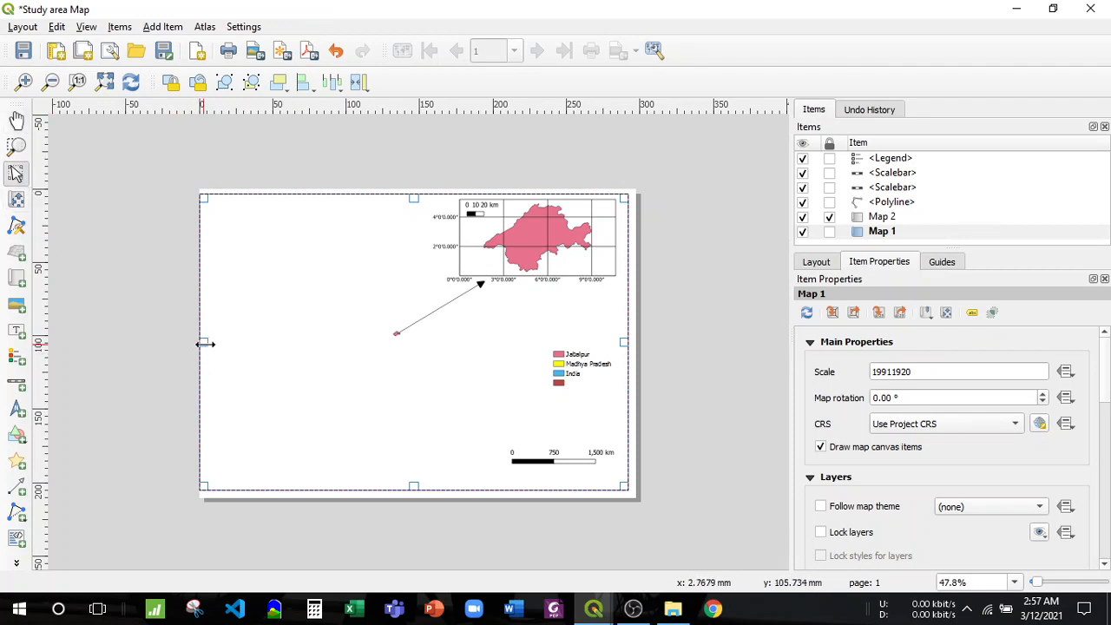
{"action": "left_click_drag", "start_coordinate": [205, 344], "coordinate": [227, 331]}
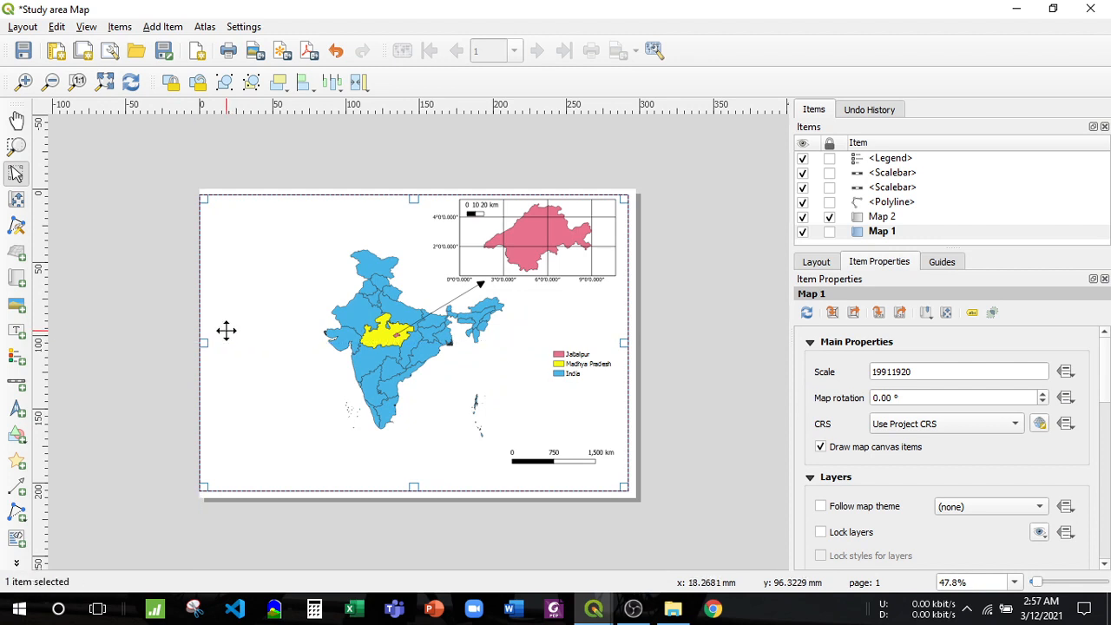
{"action": "left_click", "coordinate": [829, 230]}
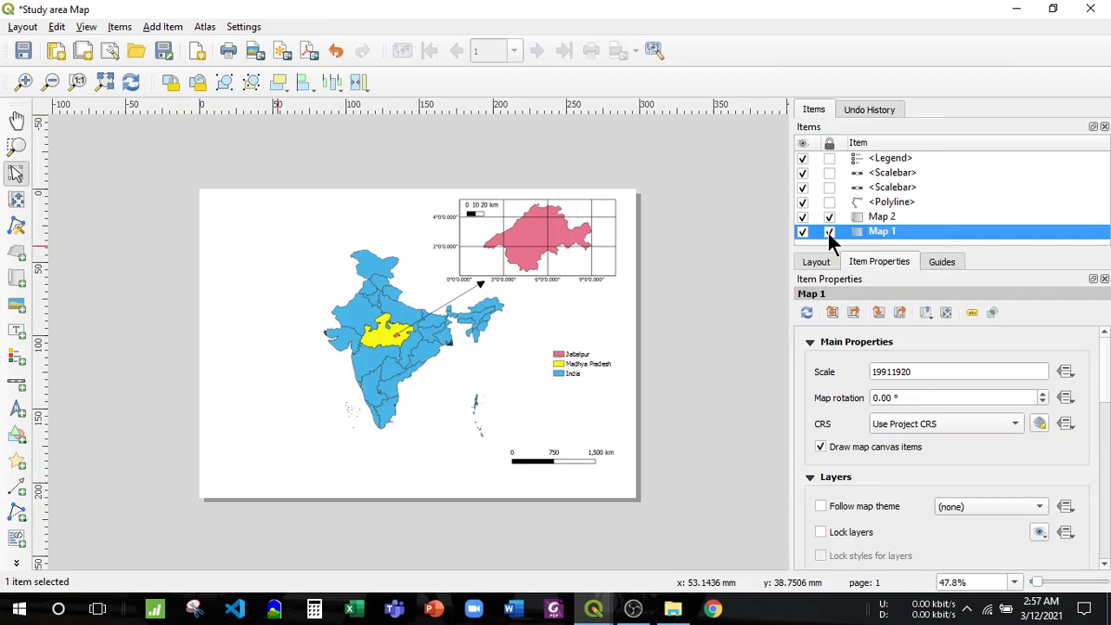
{"action": "left_click", "coordinate": [555, 408]}
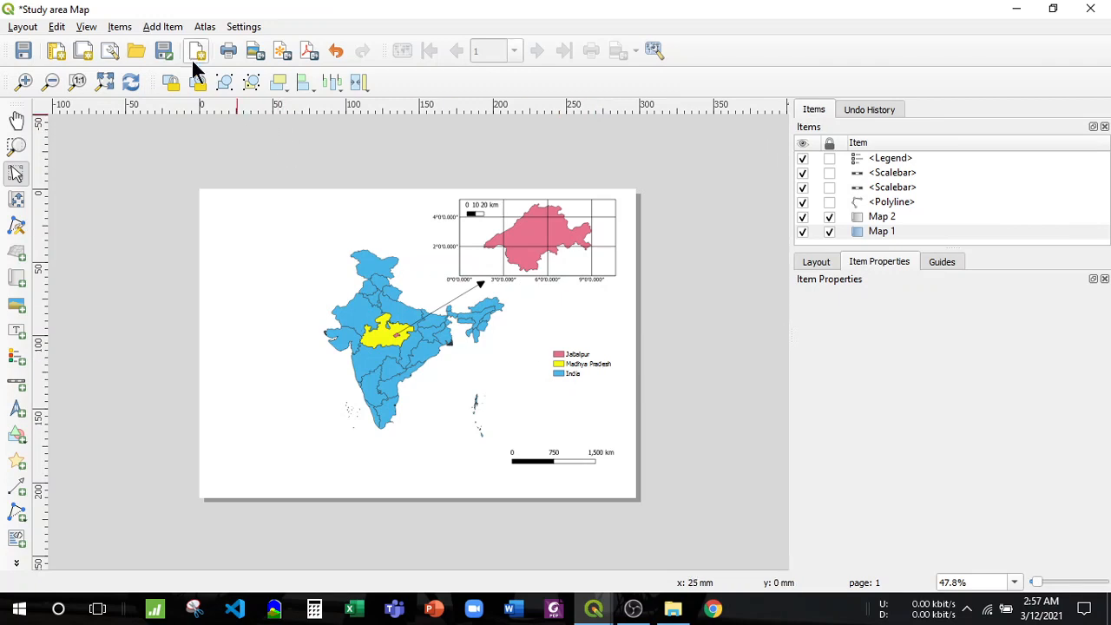
- Add a label southwest of the India map and set its text to "India"
{"action": "left_click", "coordinate": [163, 27]}
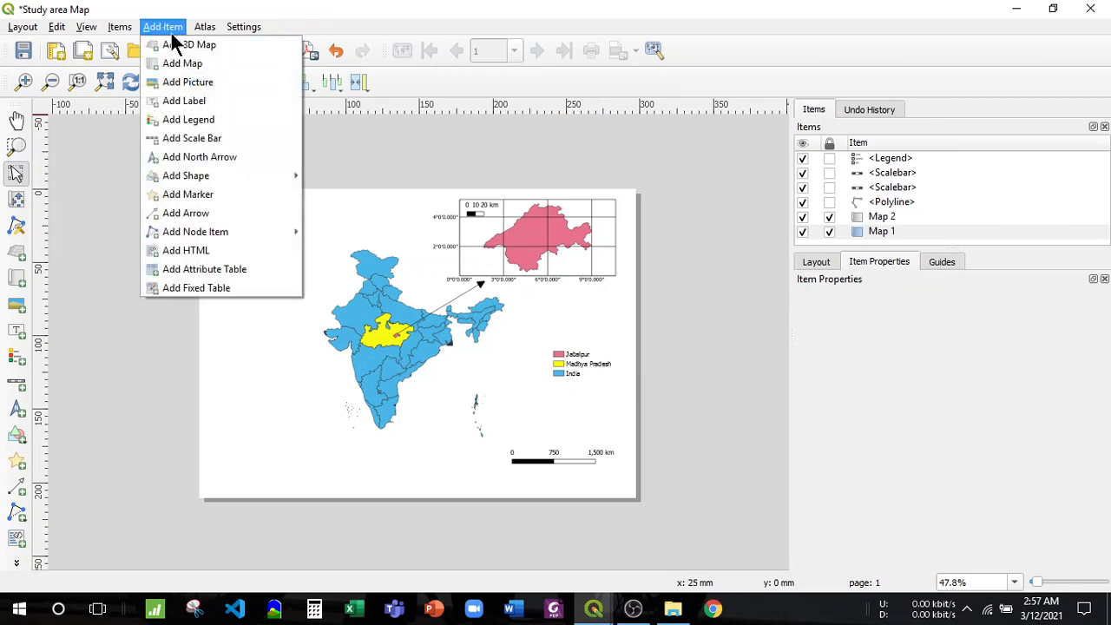
{"action": "left_click", "coordinate": [212, 102]}
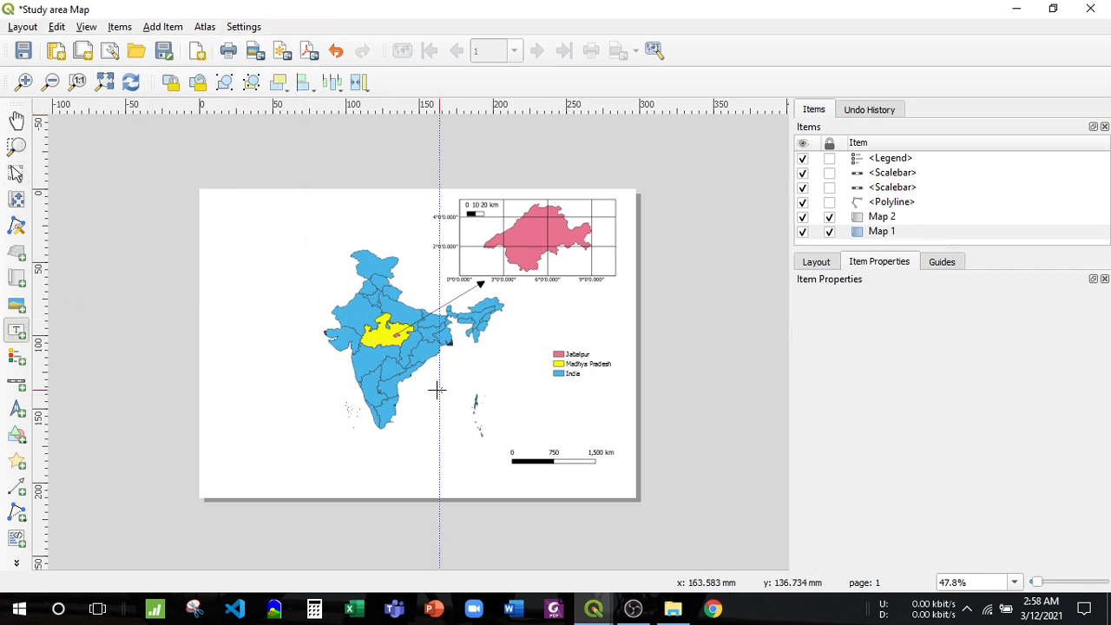
{"action": "left_click_drag", "start_coordinate": [257, 398], "coordinate": [326, 417]}
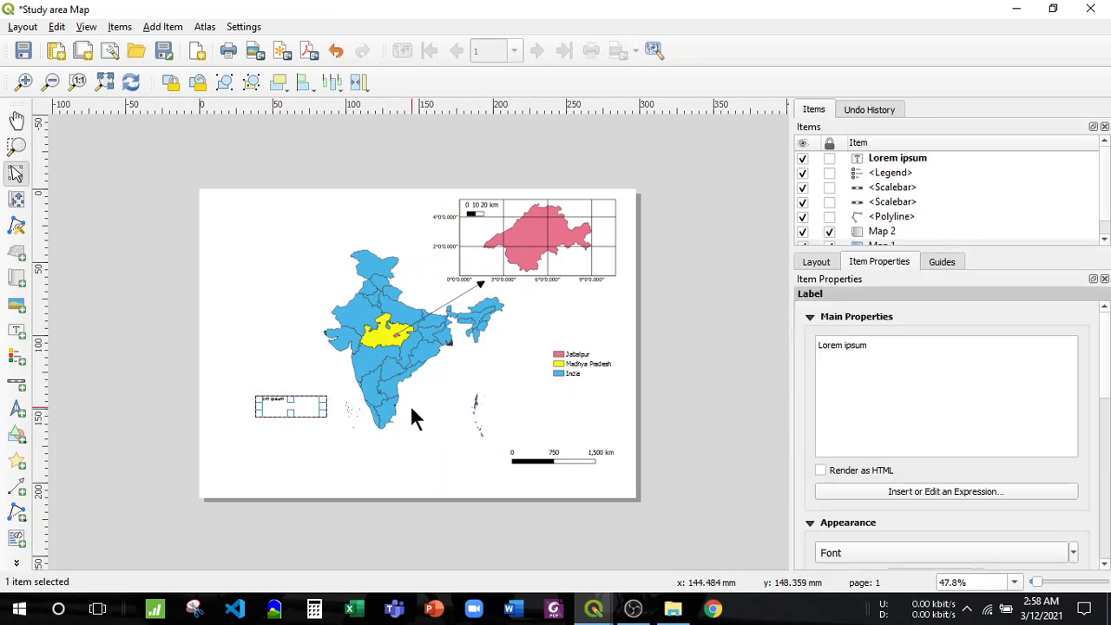
{"action": "left_click_drag", "start_coordinate": [887, 347], "coordinate": [786, 348]}
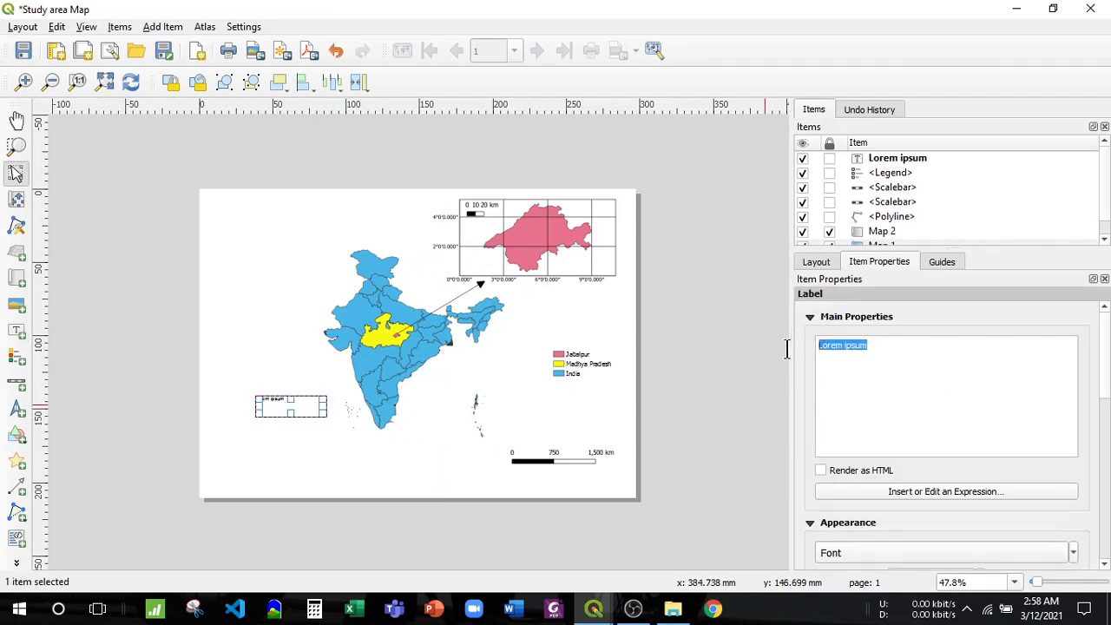
{"action": "type", "text": "India"}
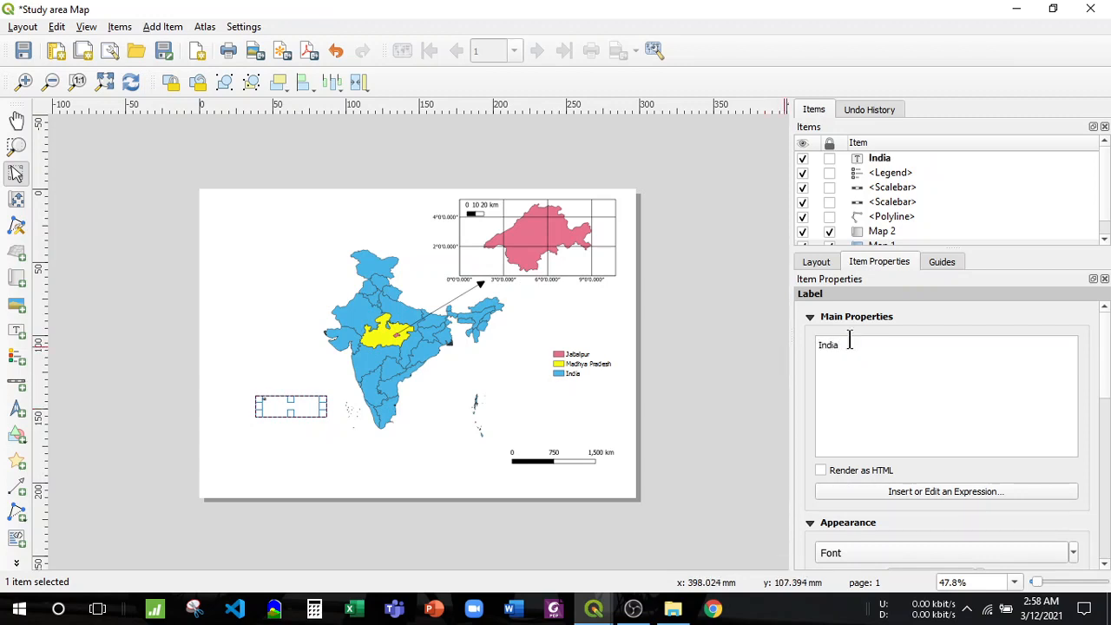
- Open the text format settings for the India label's font
{"action": "scroll", "coordinate": [907, 504], "scroll_direction": "down", "scroll_amount": 1}
{"action": "scroll", "coordinate": [904, 530], "scroll_direction": "down", "scroll_amount": 1}
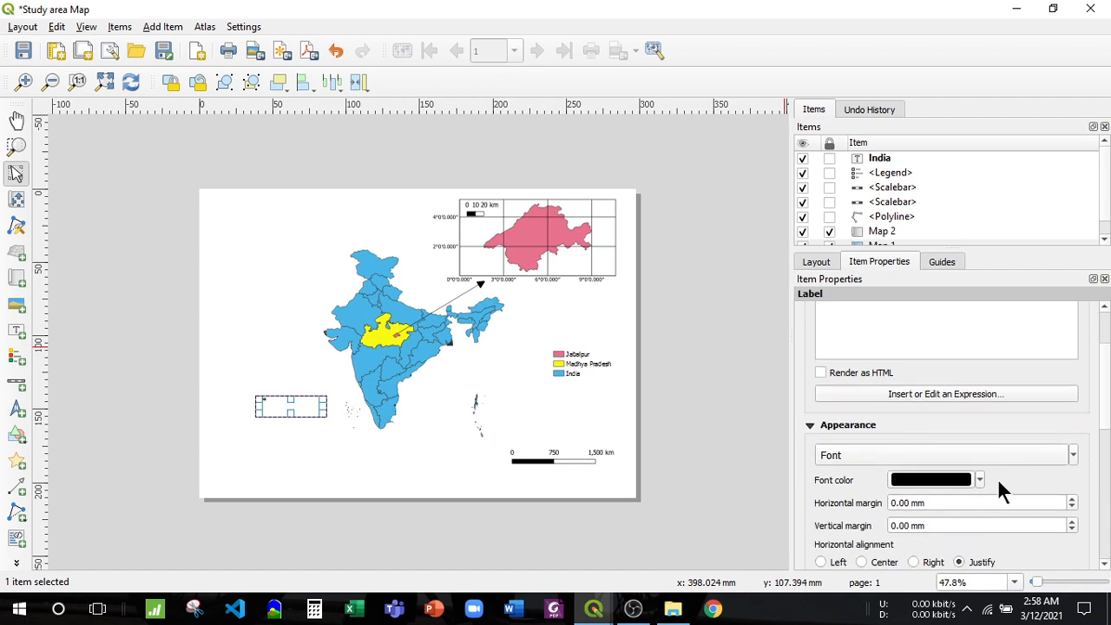
{"action": "left_click", "coordinate": [1074, 455]}
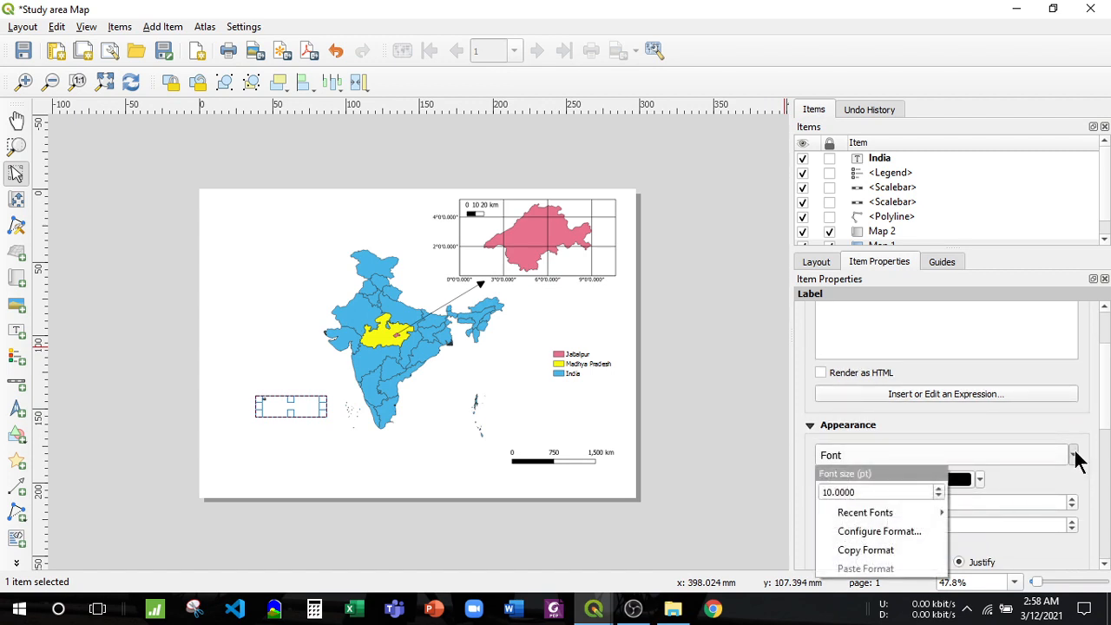
{"action": "left_click", "coordinate": [1075, 453]}
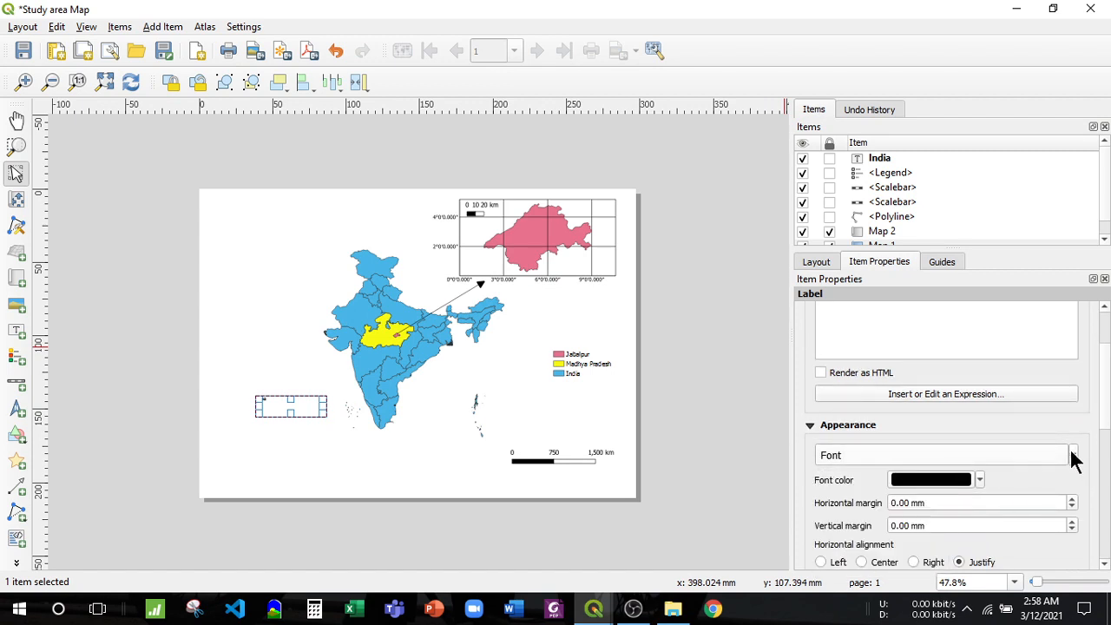
{"action": "left_click", "coordinate": [1052, 453]}
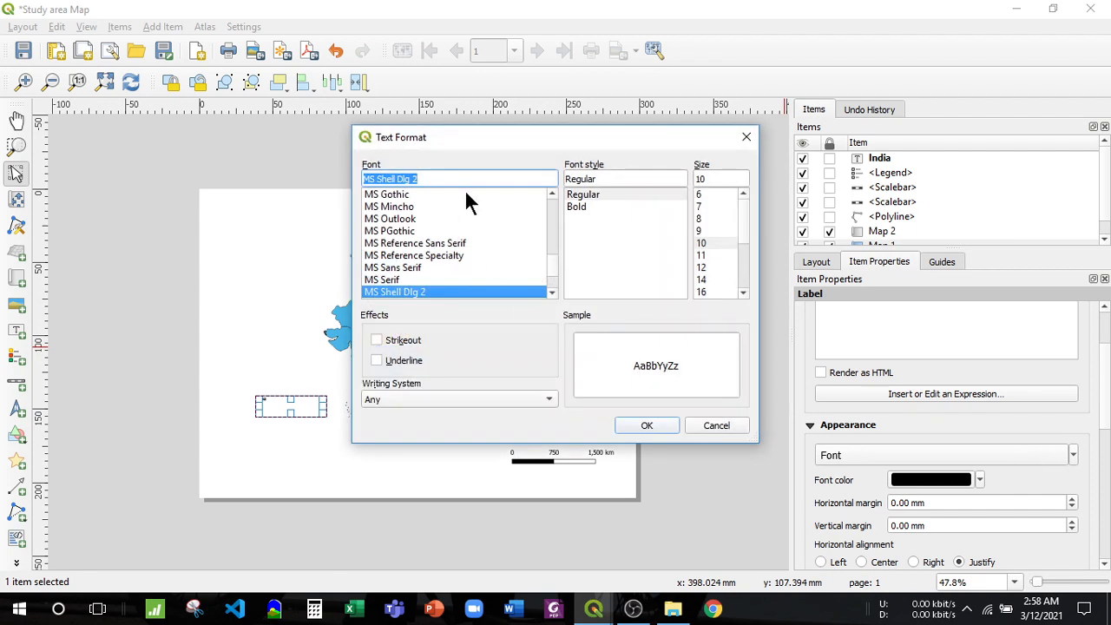
- Try out fonts such as Tahoma, Impact, Norvan Condensed Lys and Nueva Std Cond for the India label
{"action": "key", "text": "t"}
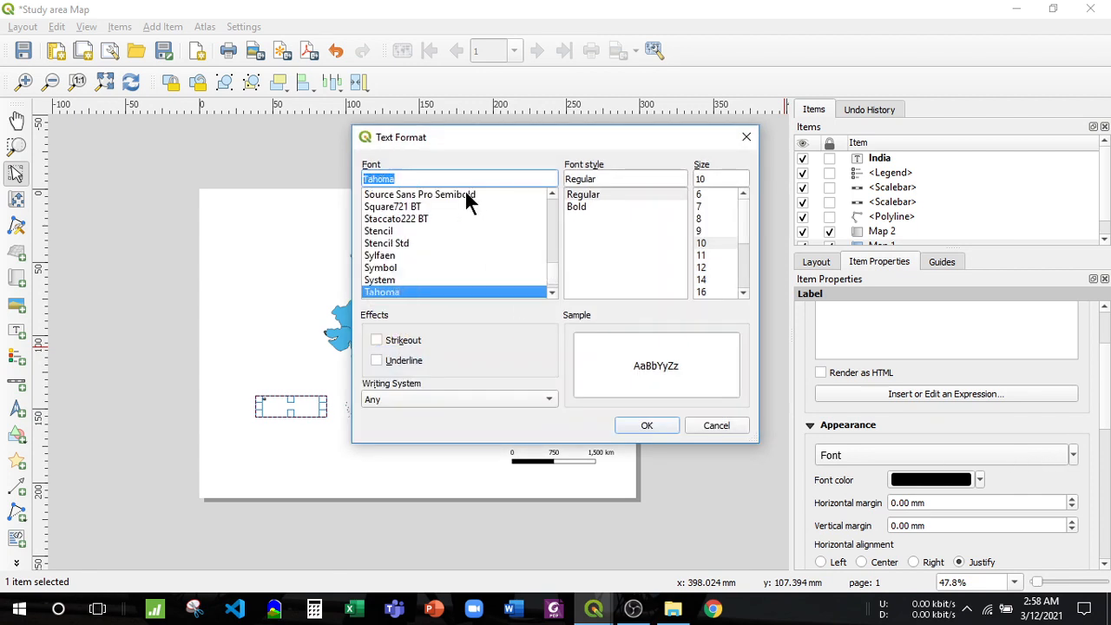
{"action": "key", "text": "i"}
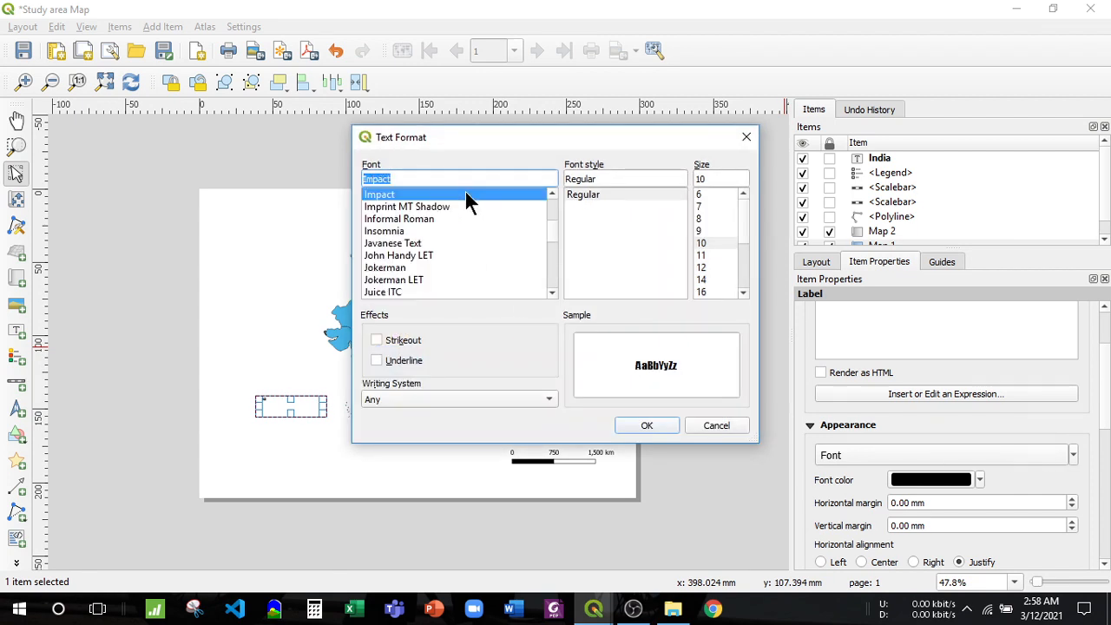
{"action": "key", "text": "t"}
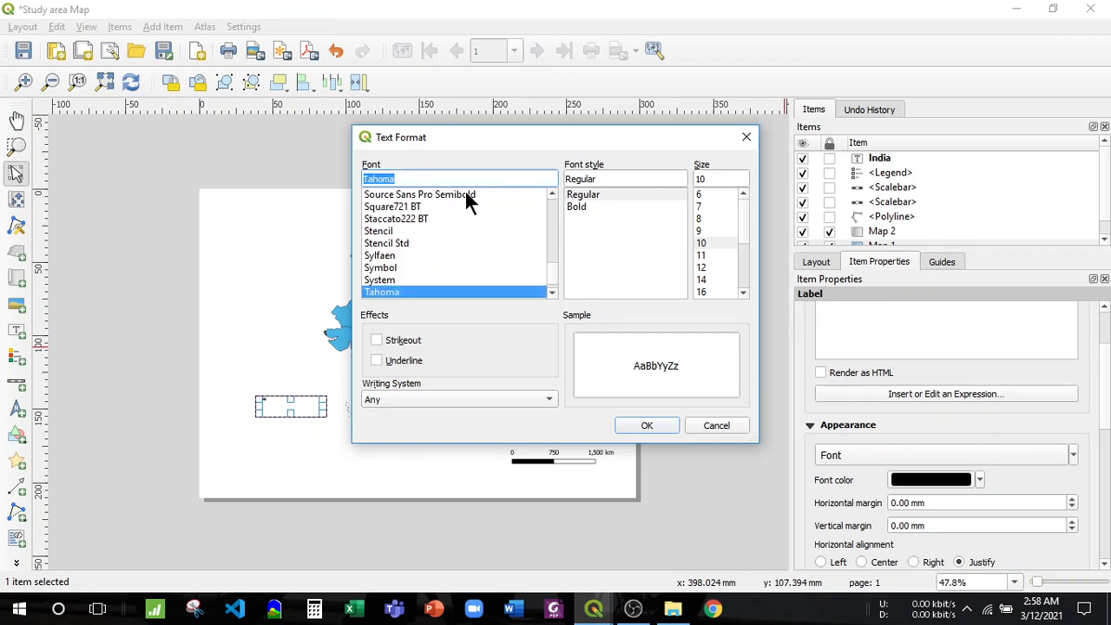
{"action": "key", "text": "i"}
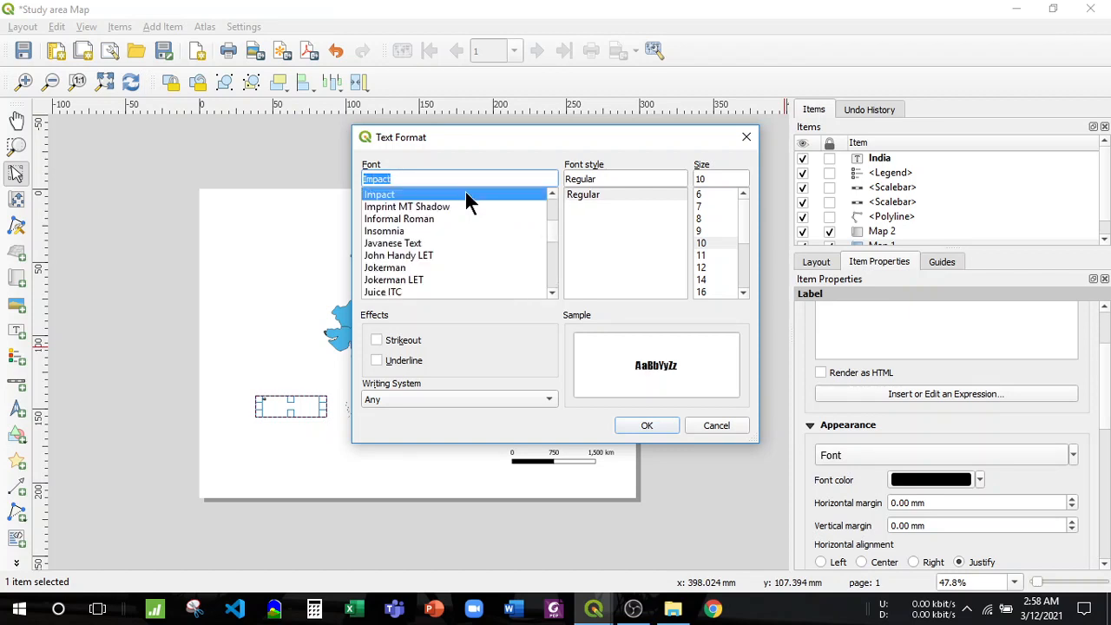
{"action": "type", "text": "me"}
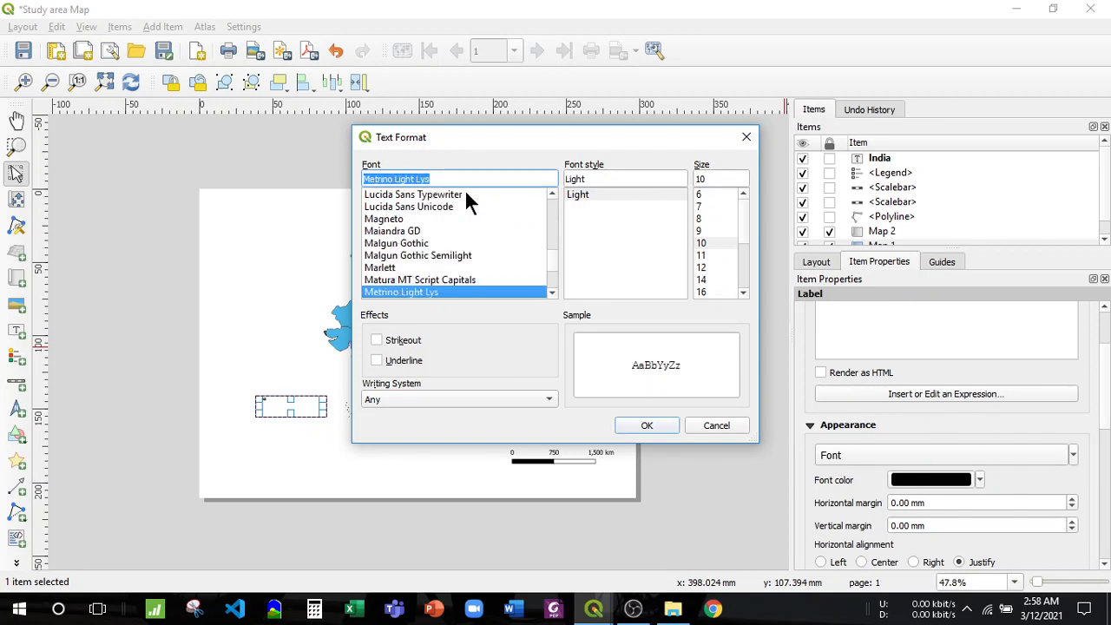
{"action": "key", "text": "Down"}
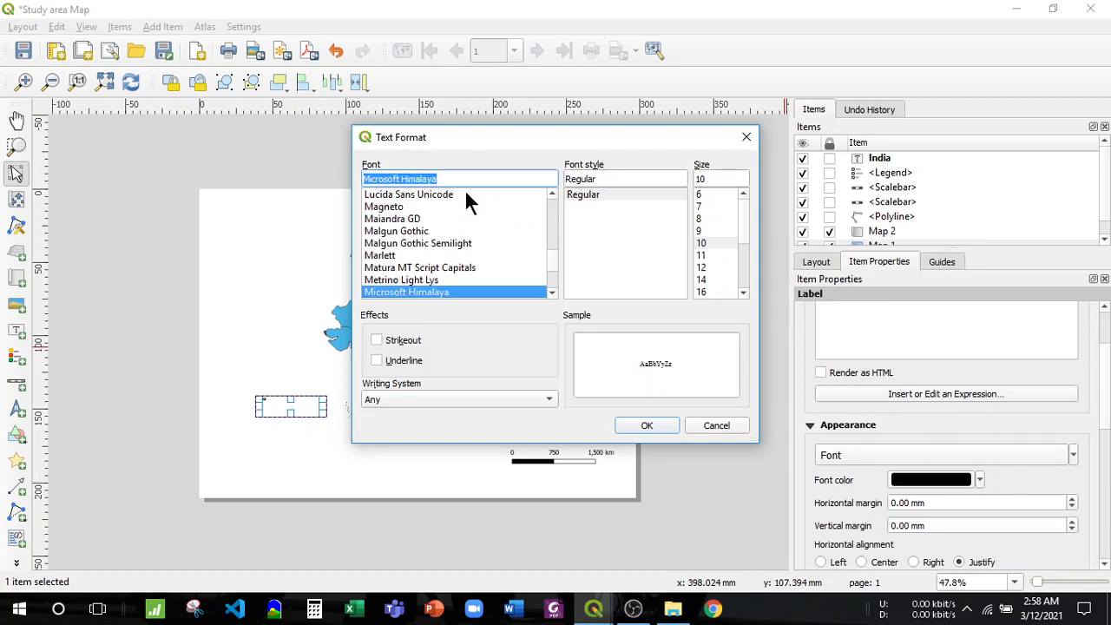
{"action": "type", "text": "ta"}
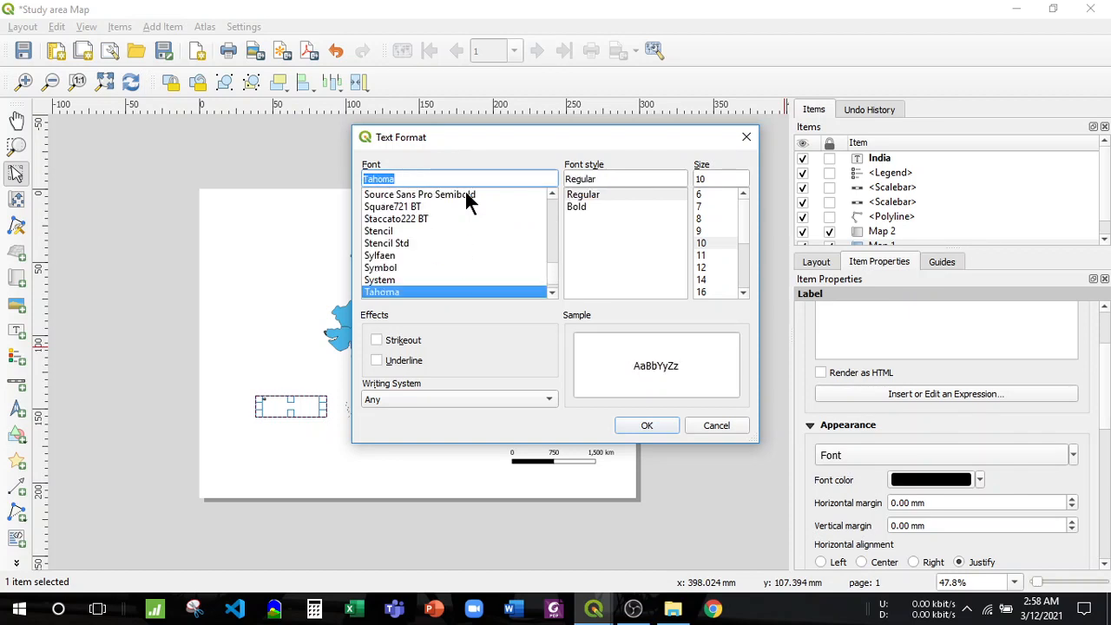
{"action": "scroll", "coordinate": [435, 245], "scroll_direction": "down", "scroll_amount": 7}
{"action": "scroll", "coordinate": [435, 245], "scroll_direction": "down", "scroll_amount": 2}
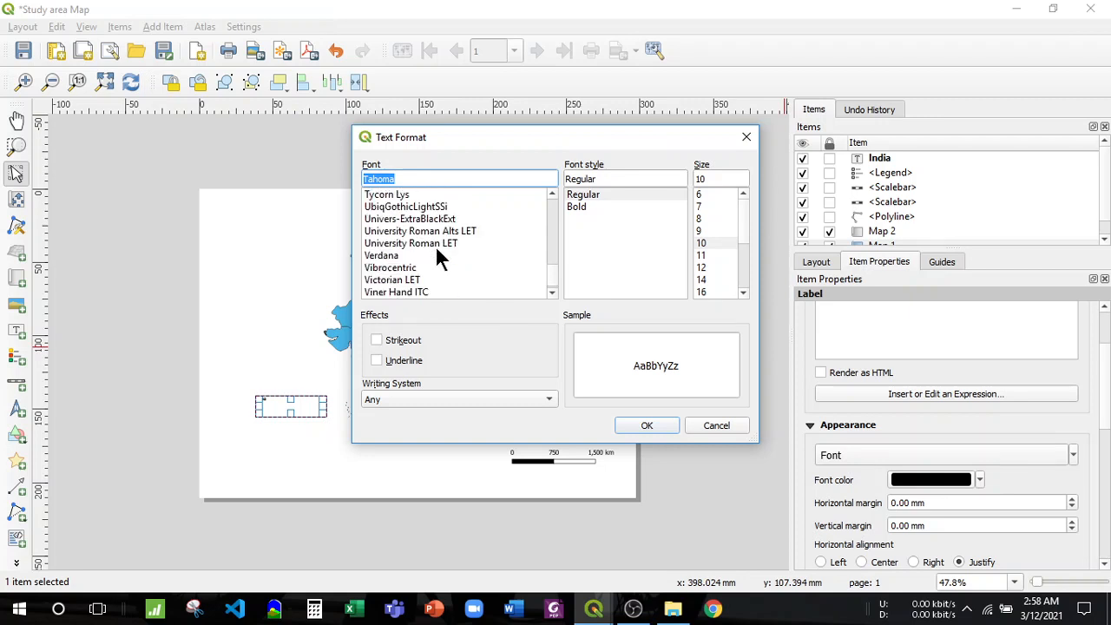
{"action": "scroll", "coordinate": [434, 244], "scroll_direction": "up", "scroll_amount": 4}
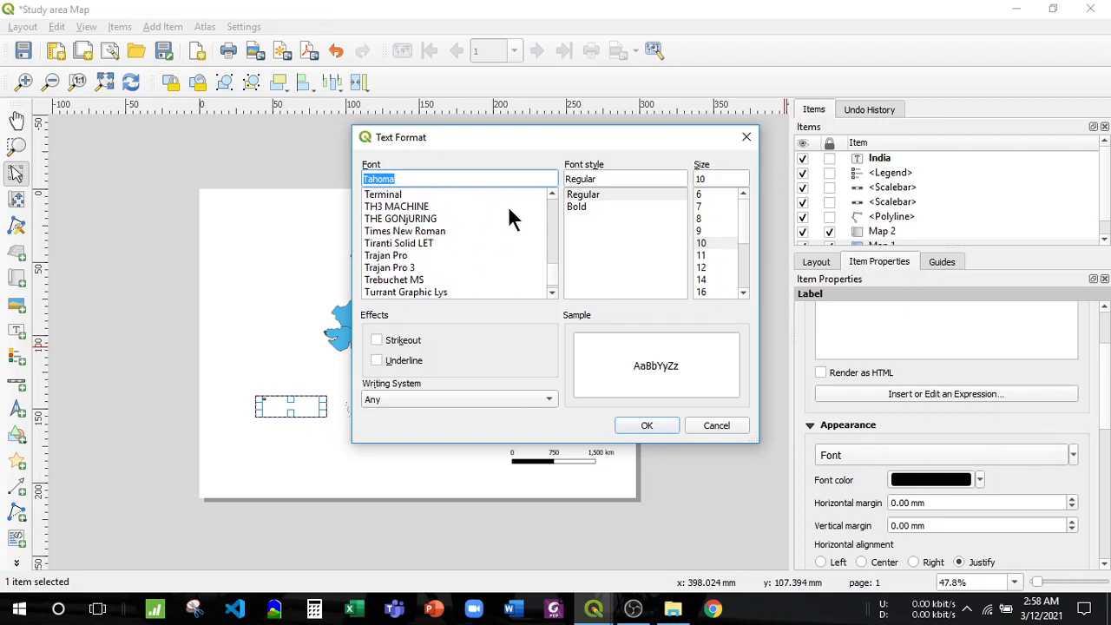
{"action": "scroll", "coordinate": [509, 208], "scroll_direction": "up", "scroll_amount": 20}
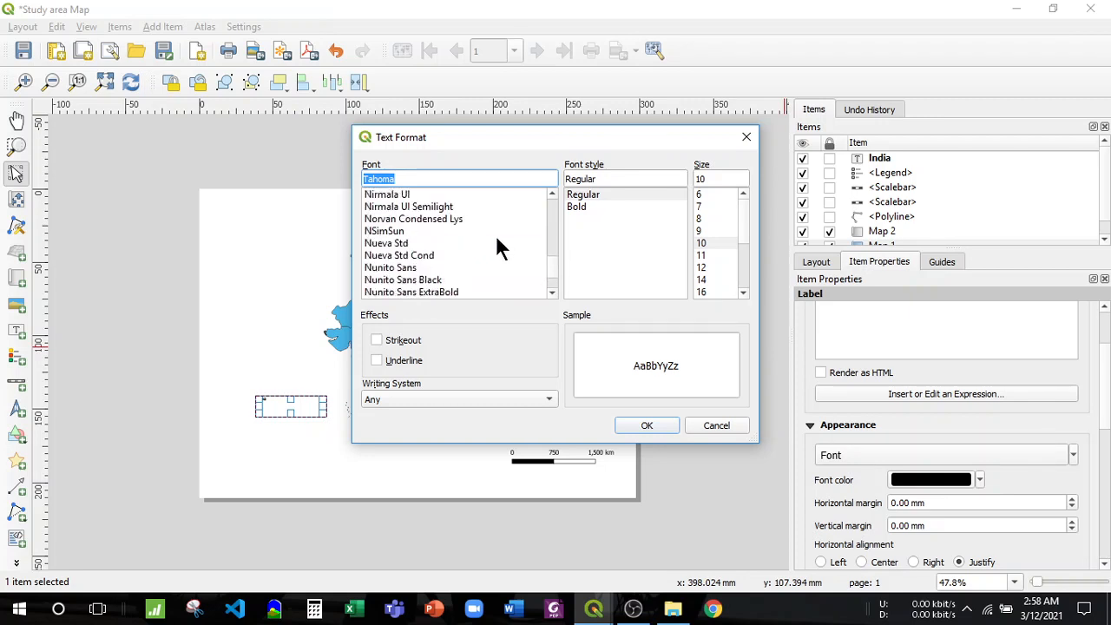
{"action": "left_click", "coordinate": [461, 218]}
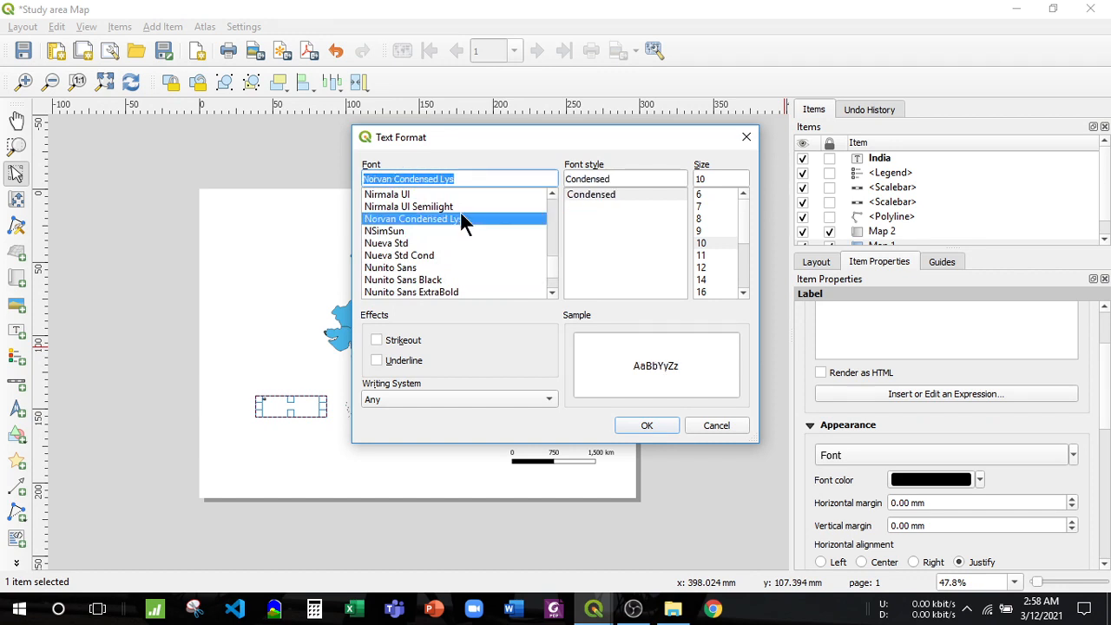
{"action": "left_click", "coordinate": [449, 254]}
{"action": "scroll", "coordinate": [450, 252], "scroll_direction": "up", "scroll_amount": 15}
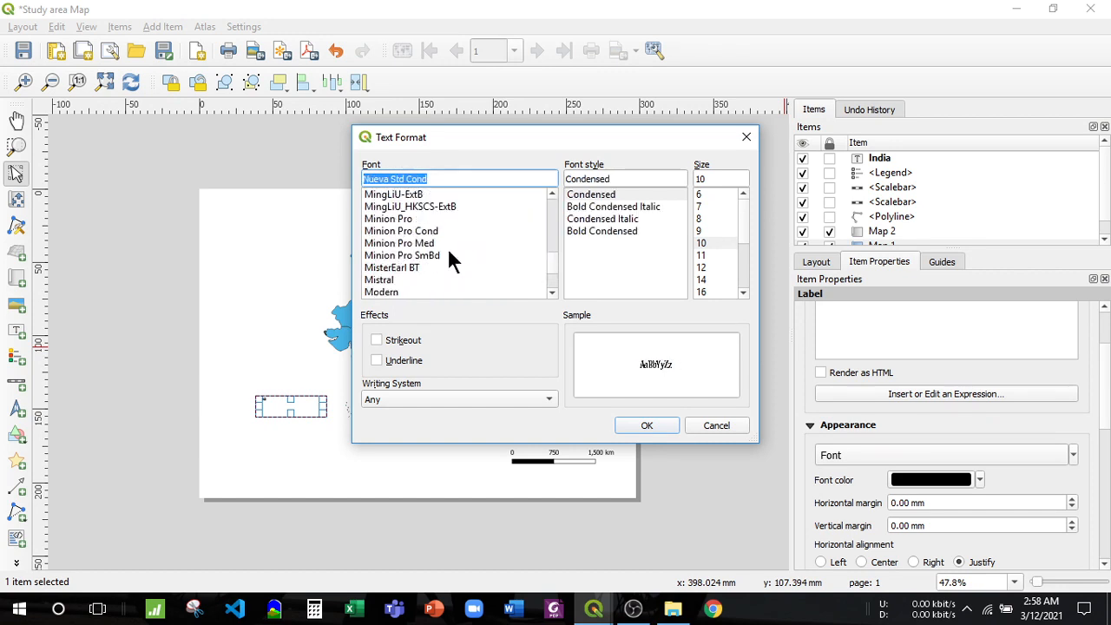
- Set the India label's font to MS Serif, Bold, size 17, and apply the text format
{"action": "scroll", "coordinate": [450, 252], "scroll_direction": "down", "scroll_amount": 5}
{"action": "scroll", "coordinate": [450, 254], "scroll_direction": "down", "scroll_amount": 4}
{"action": "scroll", "coordinate": [449, 256], "scroll_direction": "down", "scroll_amount": 1}
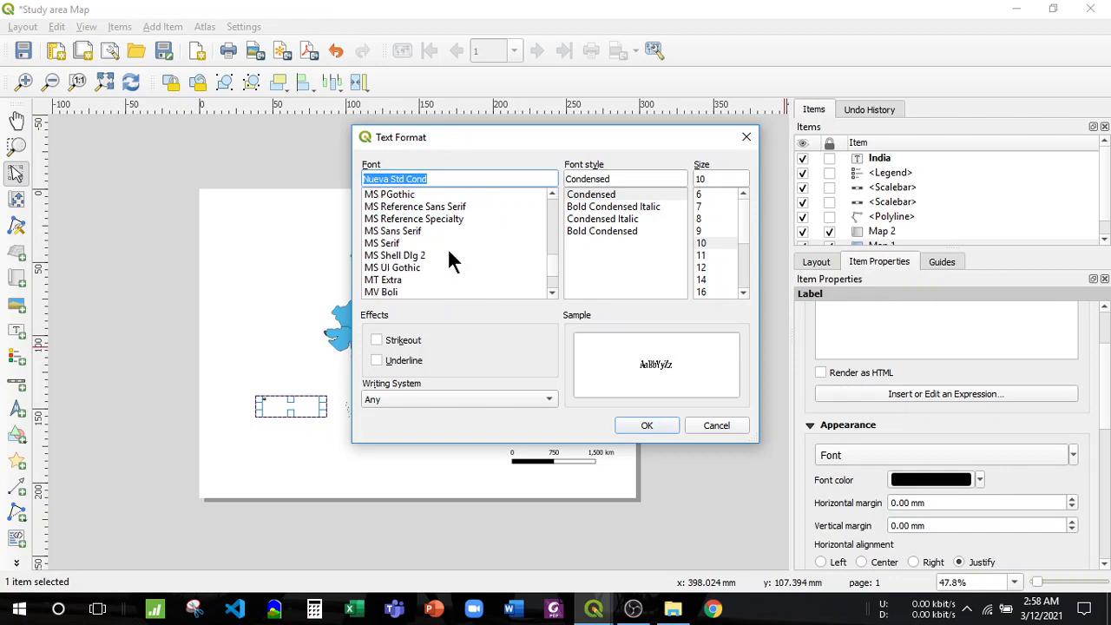
{"action": "scroll", "coordinate": [447, 248], "scroll_direction": "down", "scroll_amount": 3}
{"action": "scroll", "coordinate": [438, 248], "scroll_direction": "up", "scroll_amount": 2}
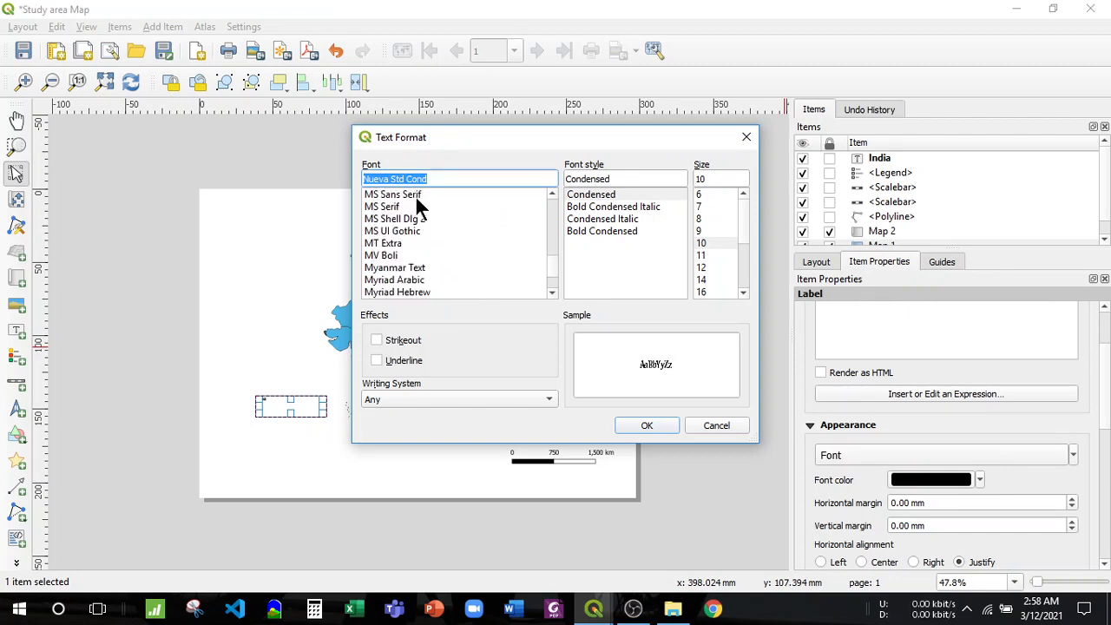
{"action": "left_click", "coordinate": [426, 205]}
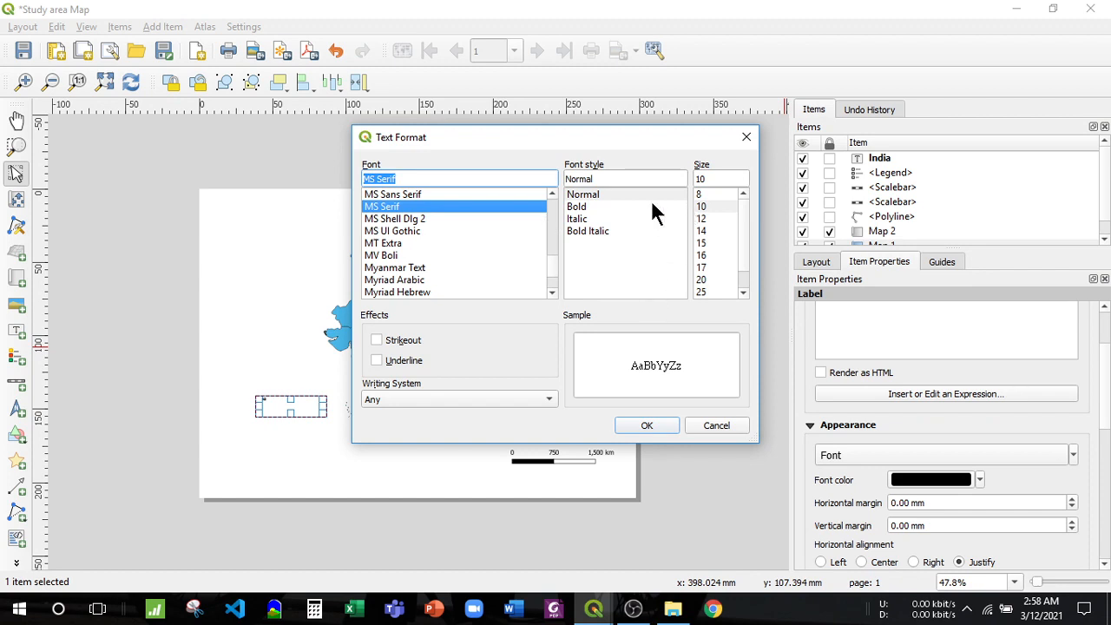
{"action": "left_click", "coordinate": [618, 205]}
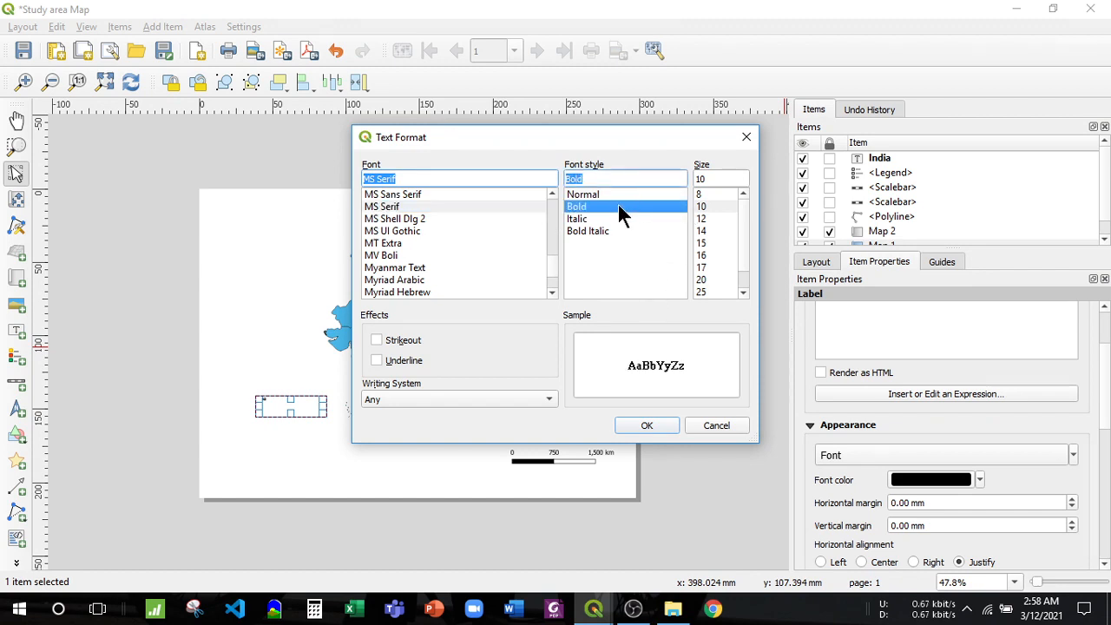
{"action": "left_click", "coordinate": [712, 231]}
{"action": "left_click", "coordinate": [712, 243]}
{"action": "left_click", "coordinate": [711, 255]}
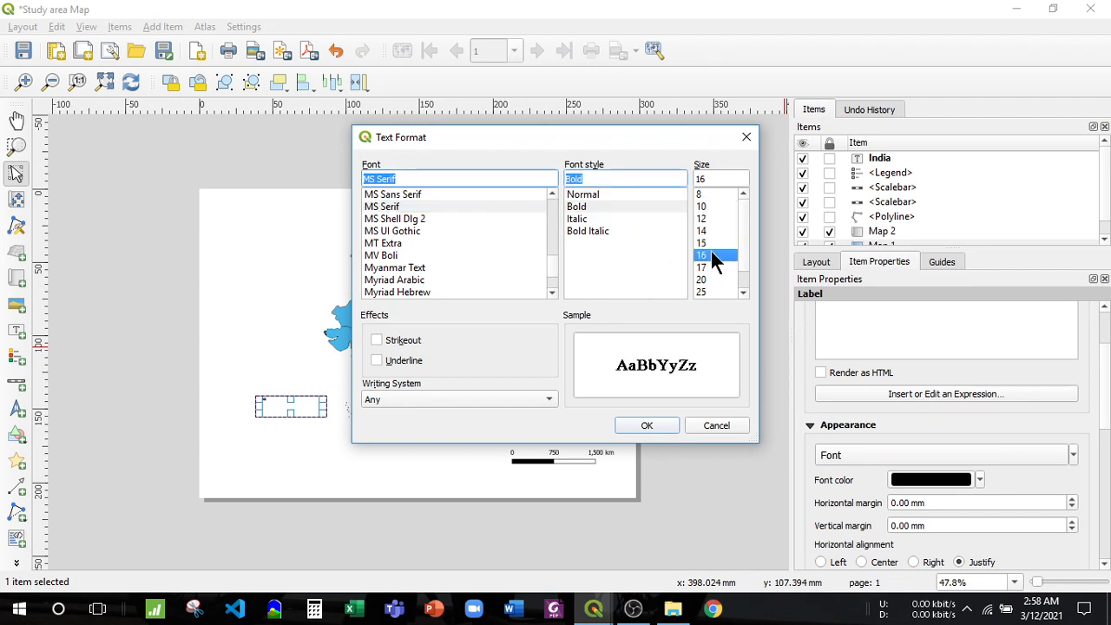
{"action": "left_click", "coordinate": [710, 271]}
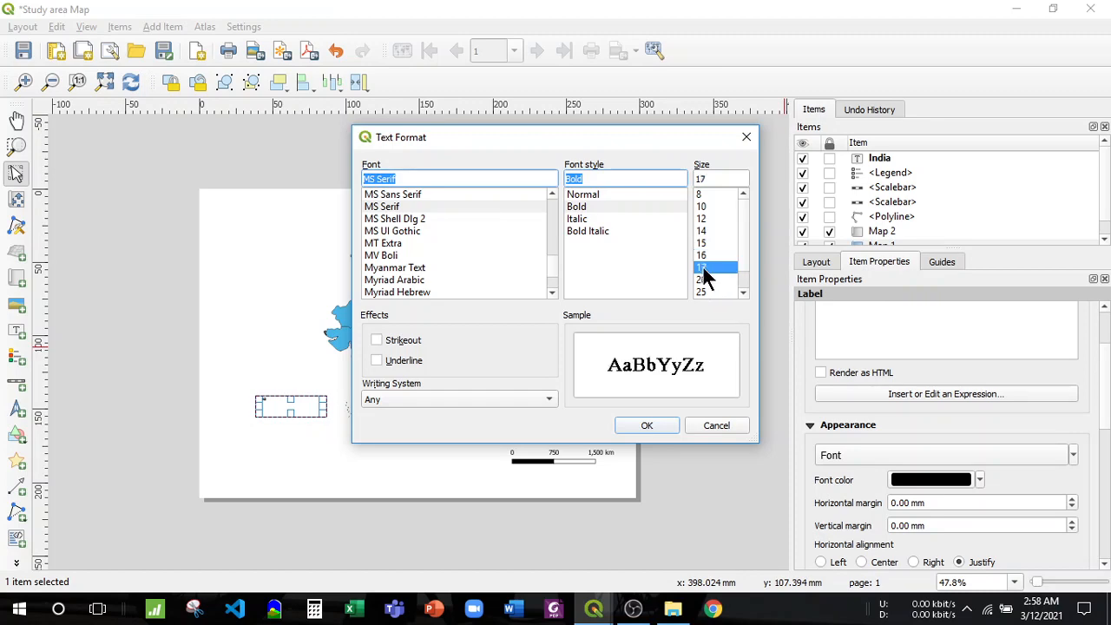
{"action": "left_click", "coordinate": [646, 426]}
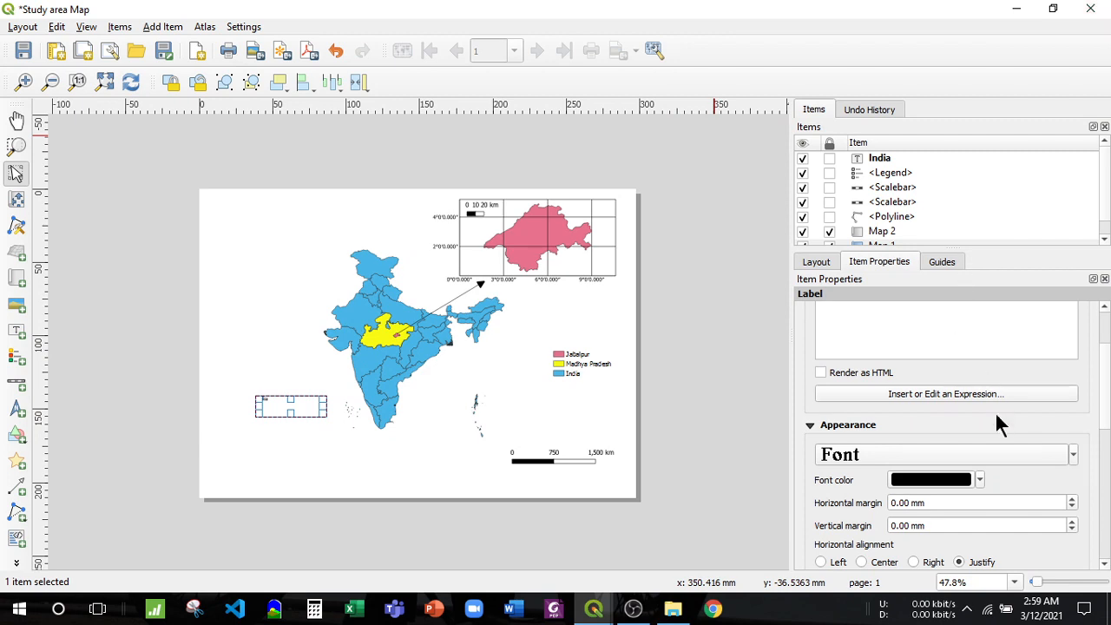
- Set the India label's font size to 32 and apply the text format
{"action": "scroll", "coordinate": [993, 418], "scroll_direction": "down", "scroll_amount": 1}
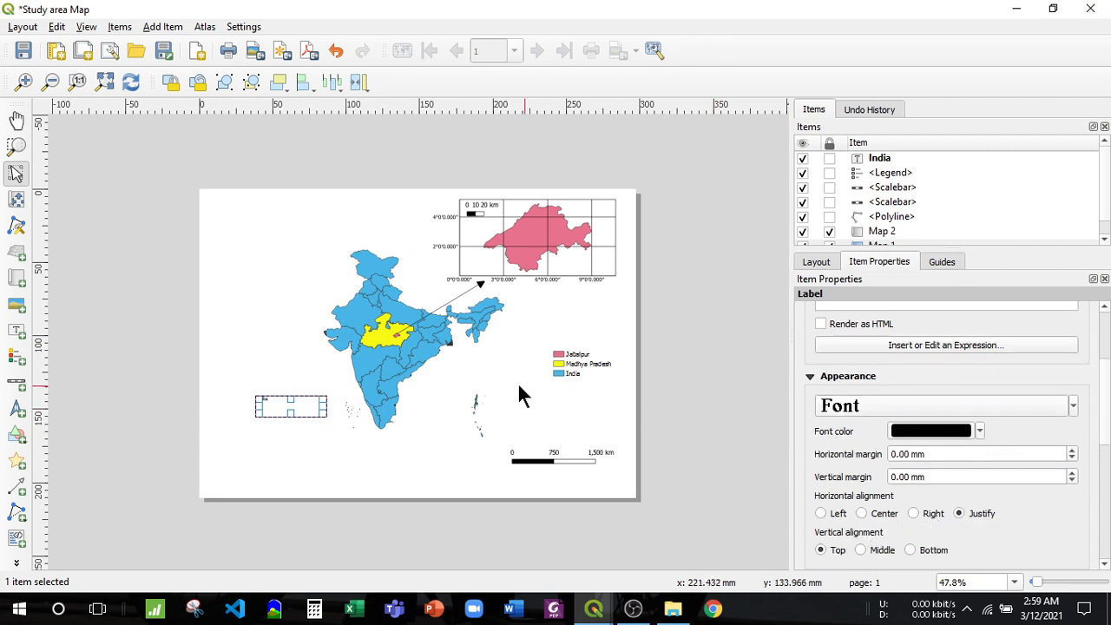
{"action": "left_click", "coordinate": [502, 399]}
{"action": "left_click", "coordinate": [256, 399]}
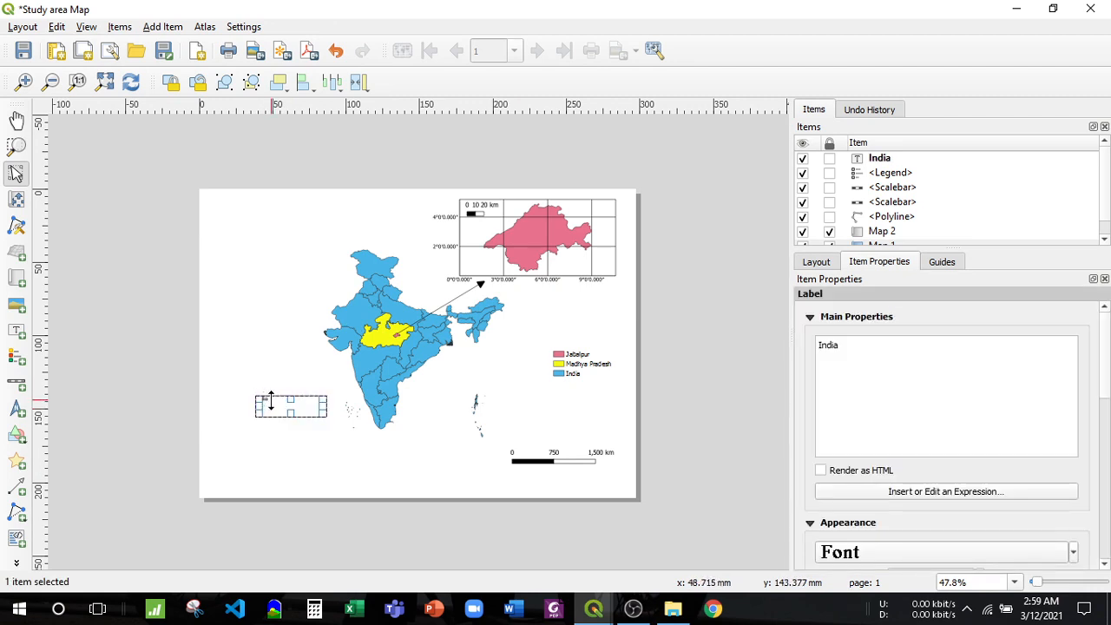
{"action": "scroll", "coordinate": [933, 487], "scroll_direction": "down", "scroll_amount": 3}
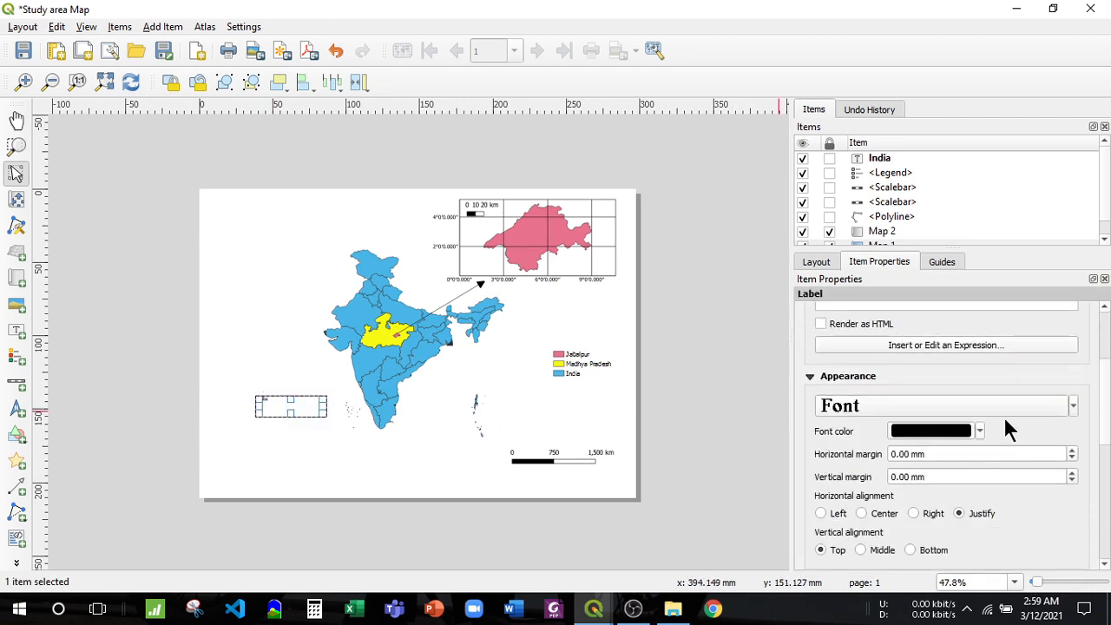
{"action": "left_click", "coordinate": [1075, 408]}
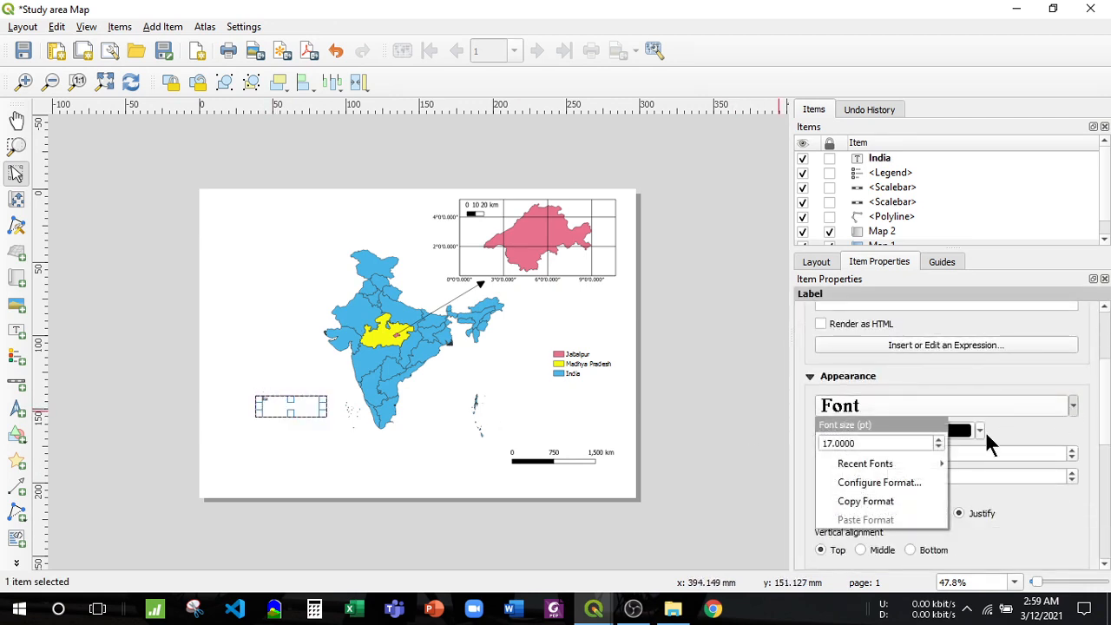
{"action": "left_click", "coordinate": [1046, 412]}
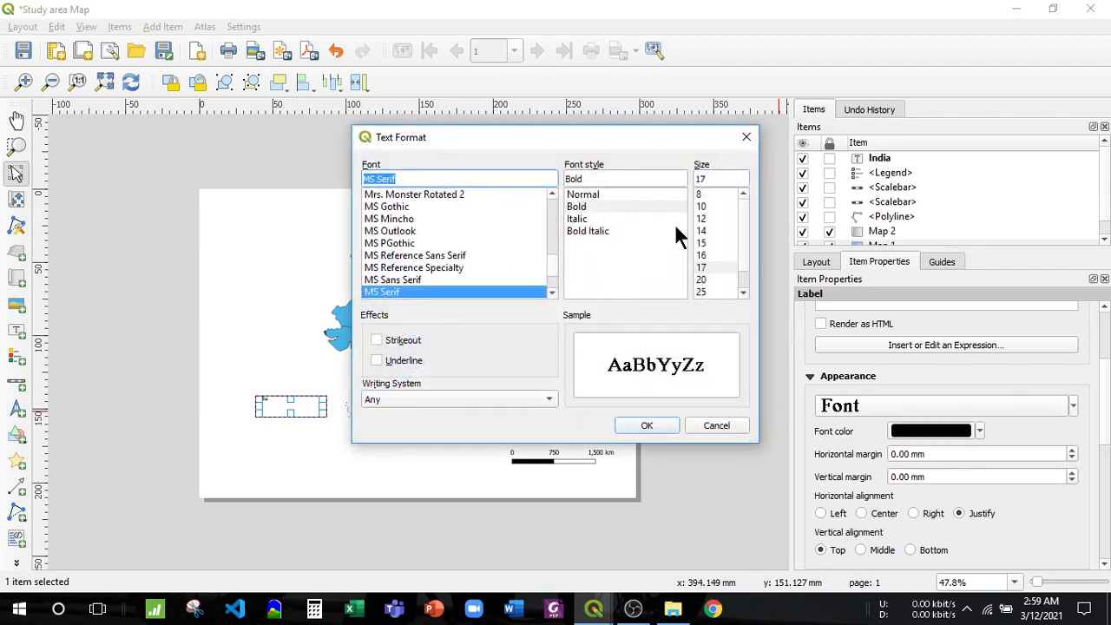
{"action": "left_click", "coordinate": [715, 291]}
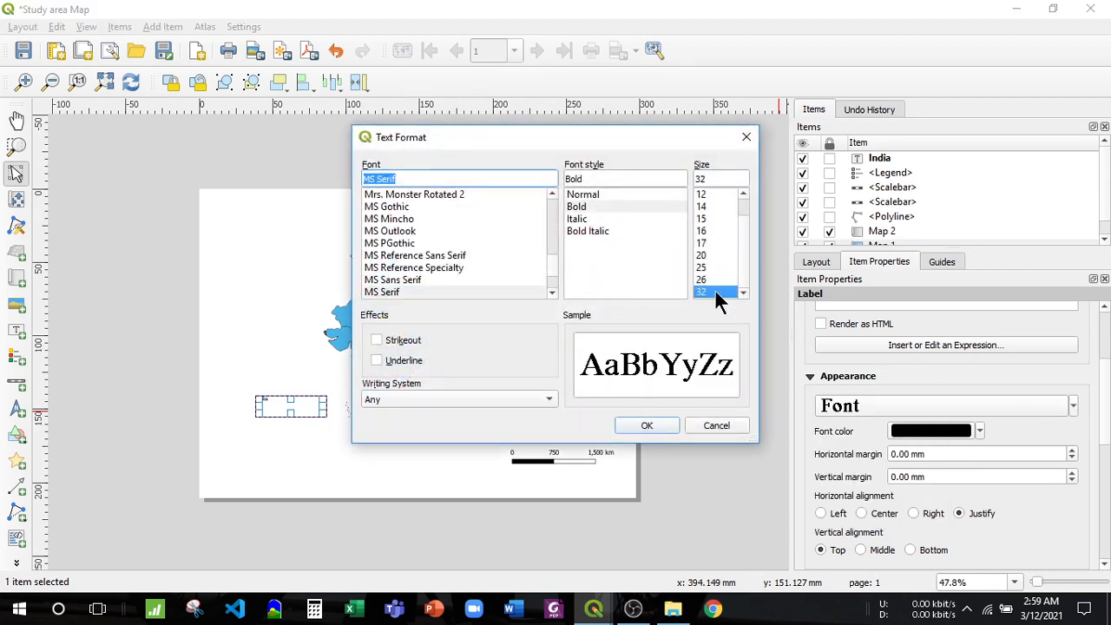
{"action": "left_click", "coordinate": [657, 425]}
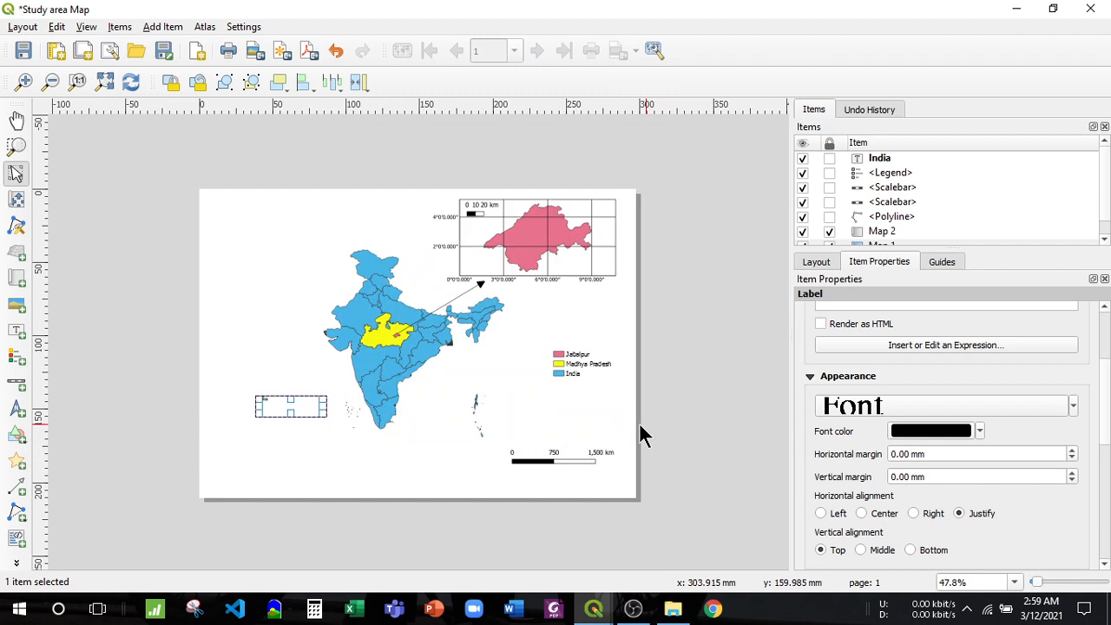
- Try out fonts such as MS Sans Serif, MS PGothic, Mrs. Monster Expanded Italic, Mistral and Narnce Lys for the India label
{"action": "left_click", "coordinate": [311, 439]}
{"action": "left_click", "coordinate": [259, 401]}
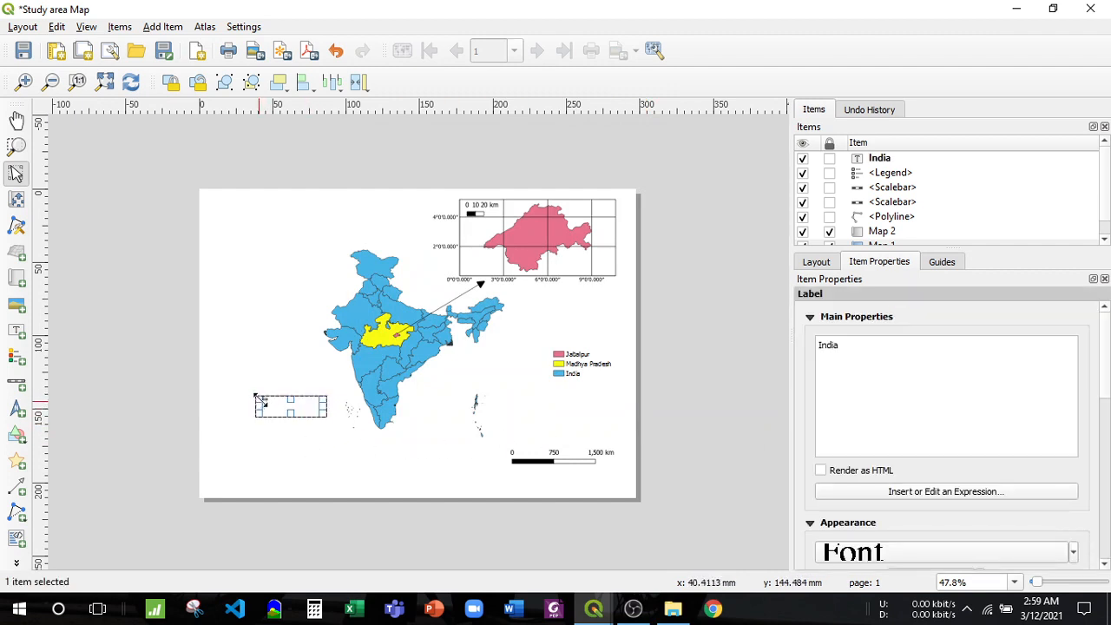
{"action": "scroll", "coordinate": [1029, 499], "scroll_direction": "down", "scroll_amount": 2}
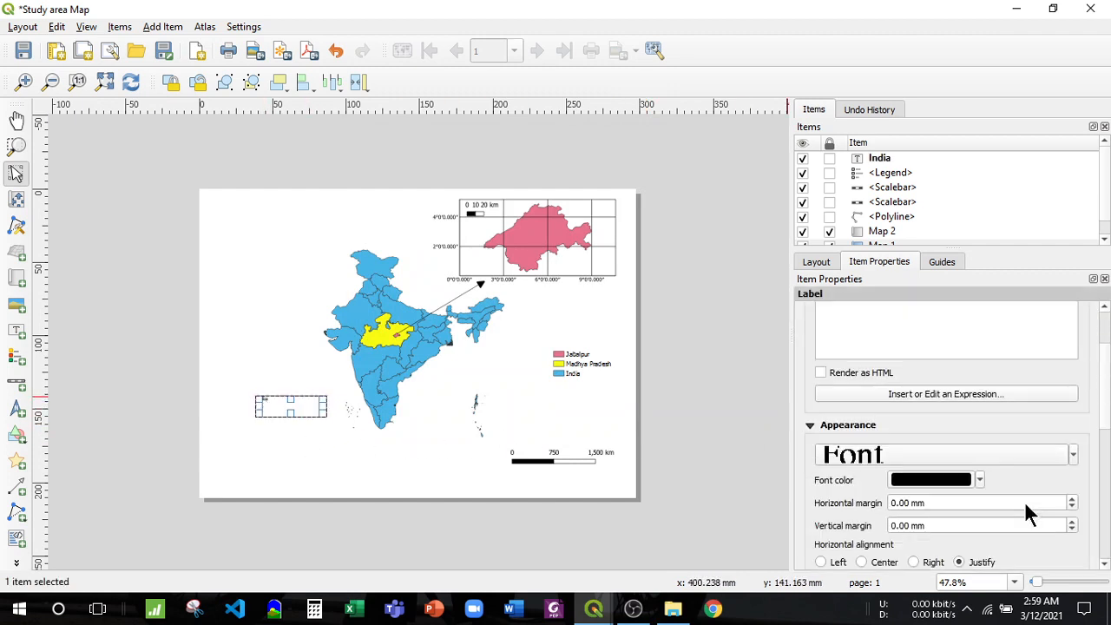
{"action": "left_click", "coordinate": [976, 460]}
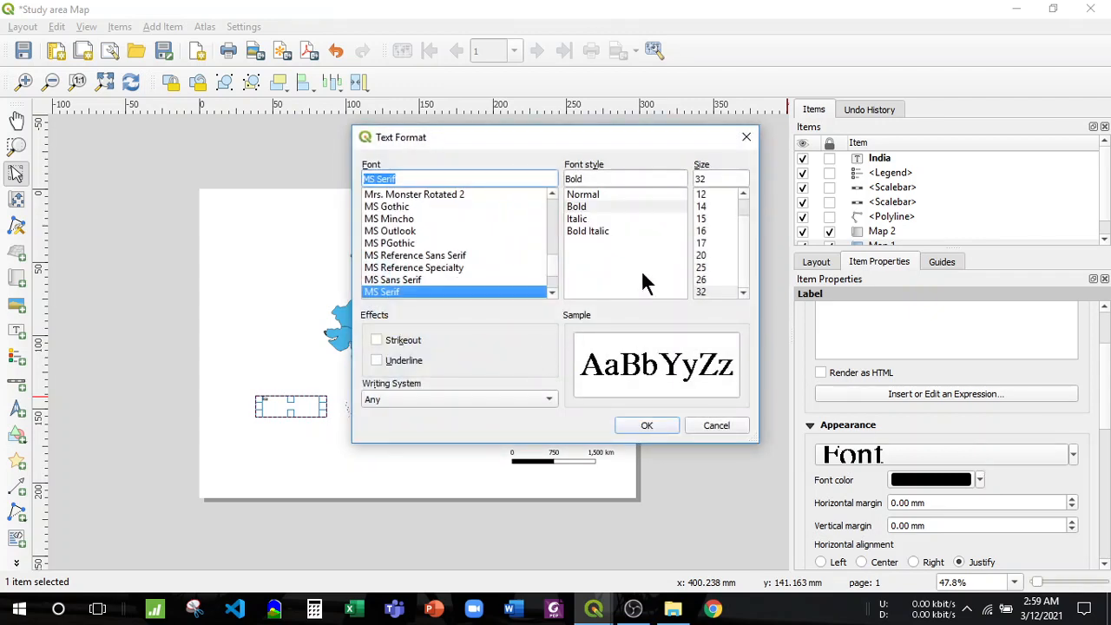
{"action": "left_click", "coordinate": [702, 291]}
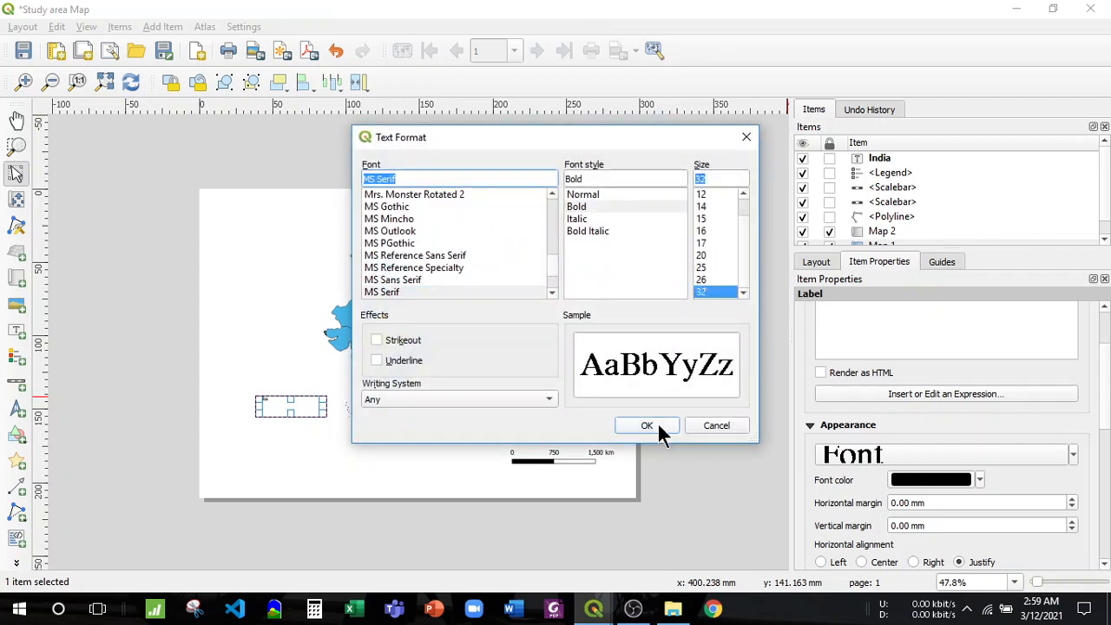
{"action": "left_click", "coordinate": [425, 278]}
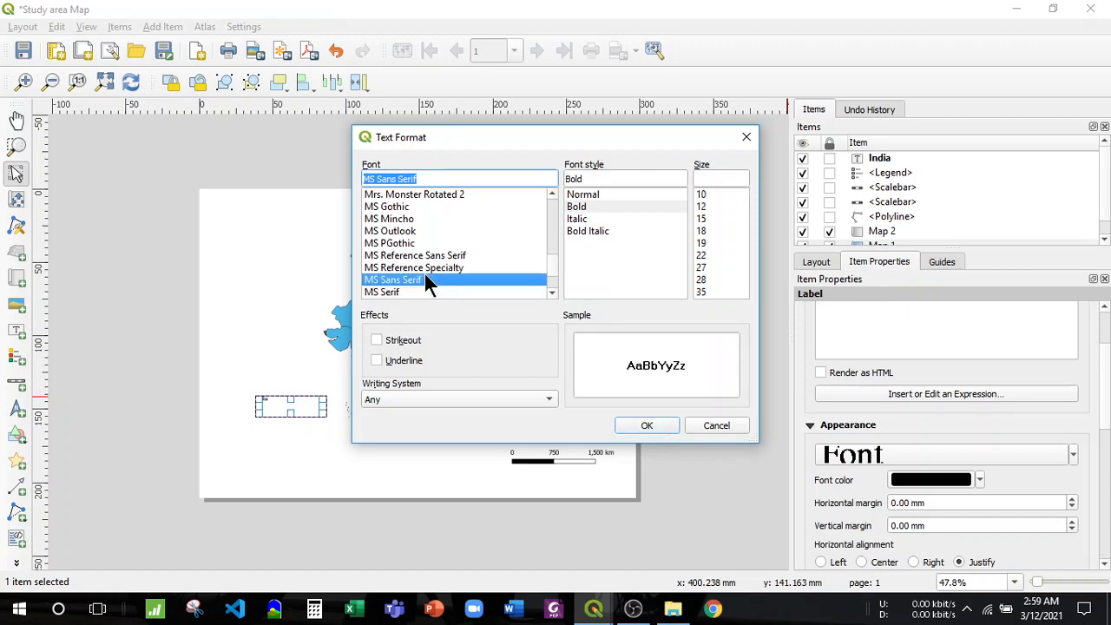
{"action": "left_click", "coordinate": [473, 256]}
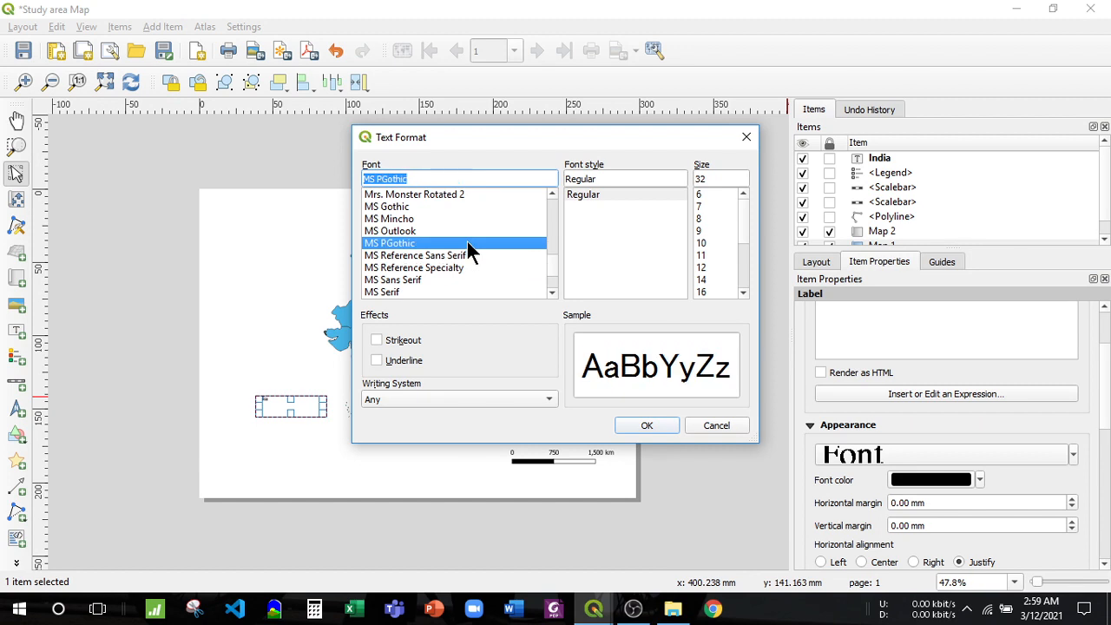
{"action": "scroll", "coordinate": [466, 241], "scroll_direction": "up", "scroll_amount": 4}
{"action": "left_click", "coordinate": [466, 243]}
{"action": "left_click", "coordinate": [455, 218]}
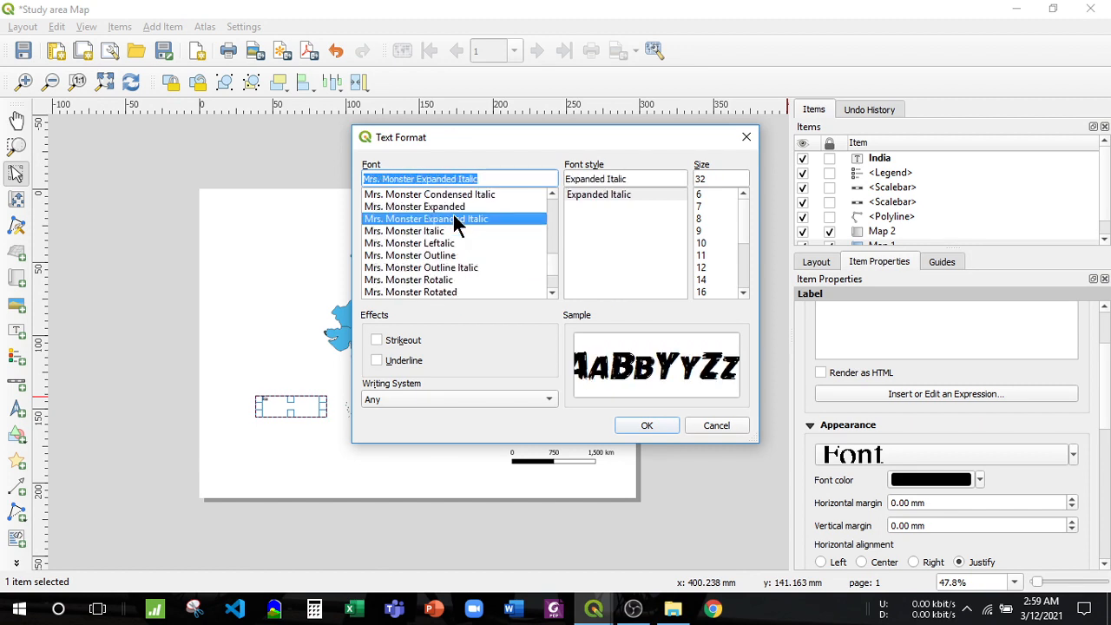
{"action": "scroll", "coordinate": [454, 204], "scroll_direction": "up", "scroll_amount": 5}
{"action": "left_click", "coordinate": [457, 220]}
{"action": "scroll", "coordinate": [457, 223], "scroll_direction": "down", "scroll_amount": 10}
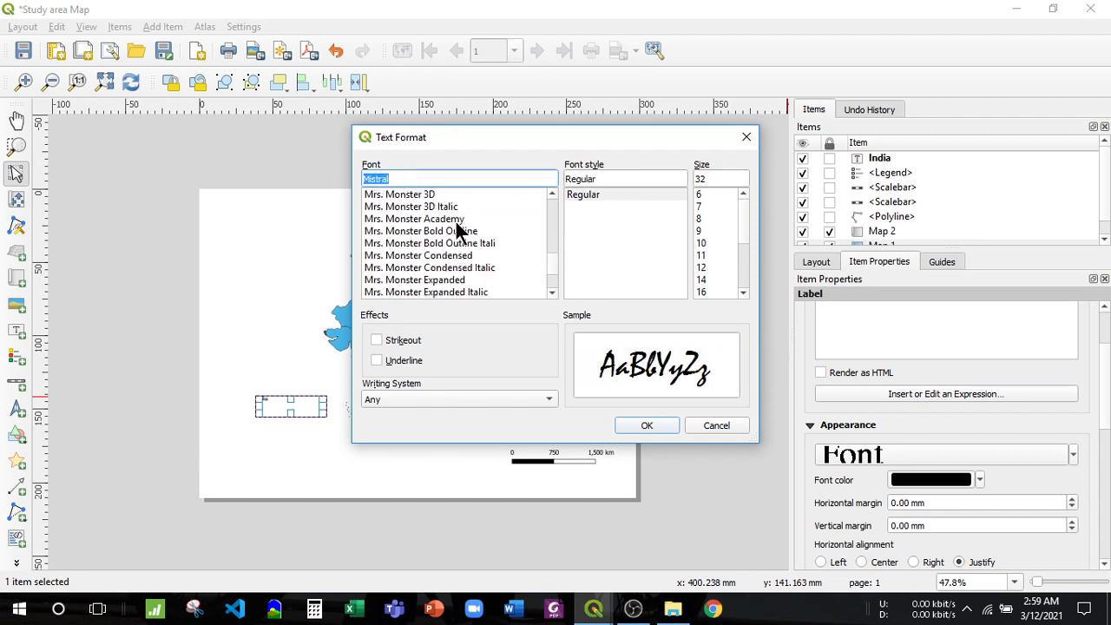
{"action": "left_click", "coordinate": [456, 220]}
{"action": "scroll", "coordinate": [455, 246], "scroll_direction": "down", "scroll_amount": 2}
{"action": "left_click", "coordinate": [454, 245]}
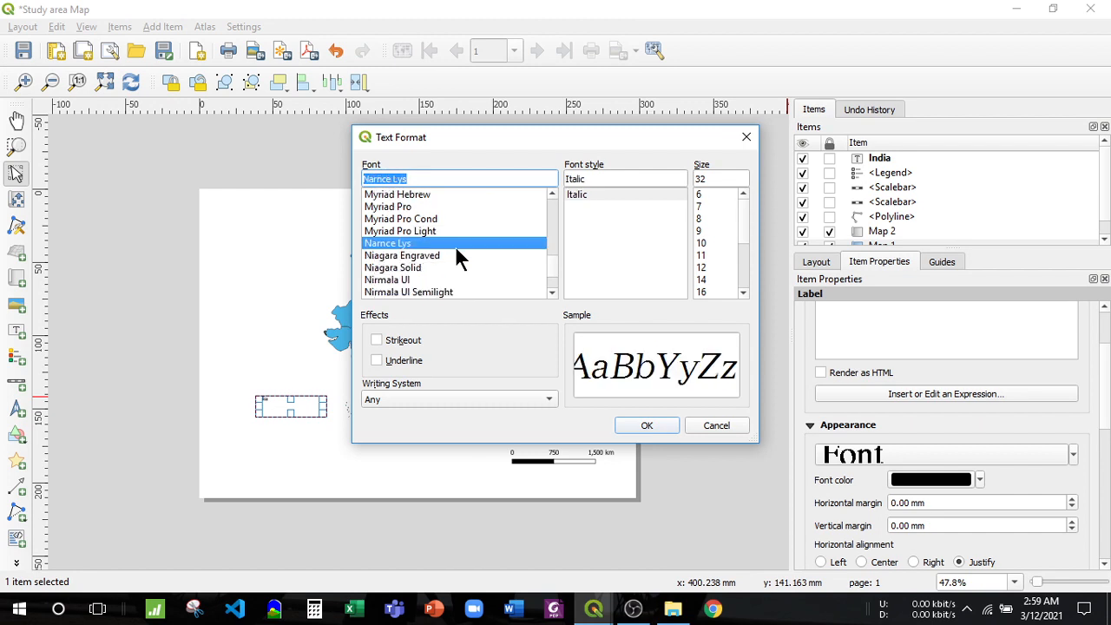
- Compare Nunito Sans and Nueva Std Cond, and apply Nunito Sans Black, Regular, to the India label
{"action": "scroll", "coordinate": [455, 265], "scroll_direction": "down", "scroll_amount": 4}
{"action": "left_click", "coordinate": [453, 255]}
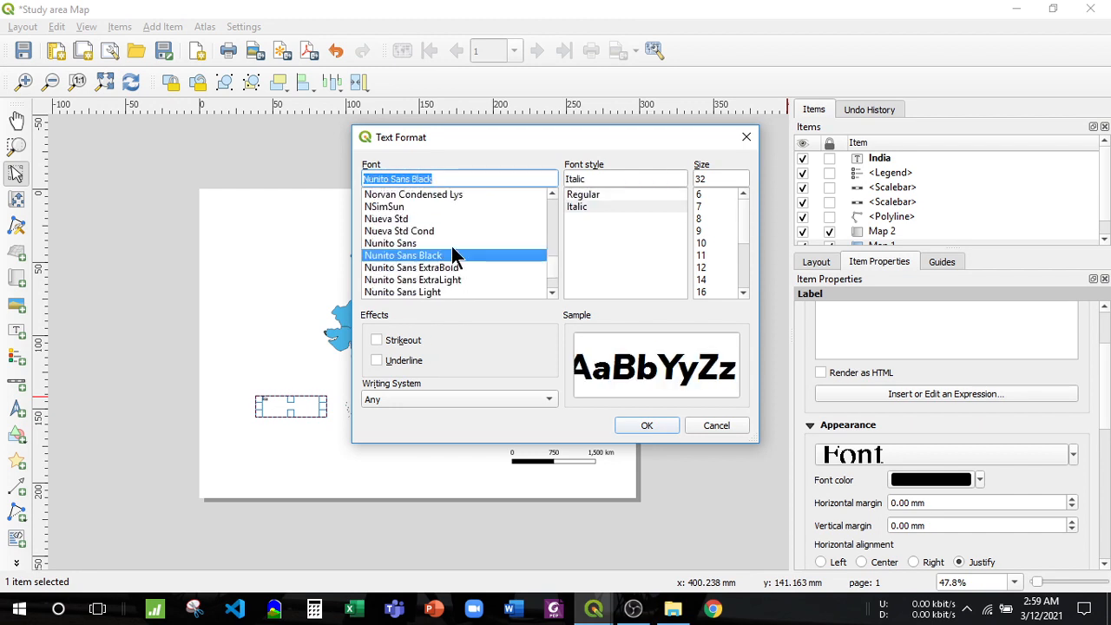
{"action": "left_click", "coordinate": [451, 245]}
{"action": "left_click", "coordinate": [454, 253]}
{"action": "left_click", "coordinate": [452, 231]}
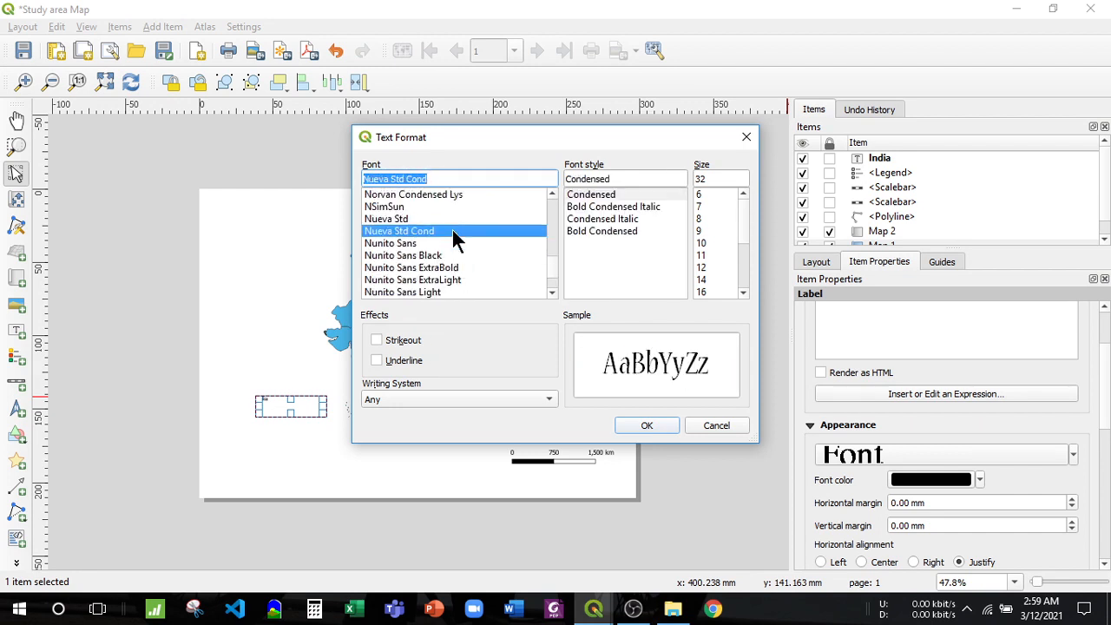
{"action": "left_click", "coordinate": [453, 243]}
{"action": "left_click", "coordinate": [454, 253]}
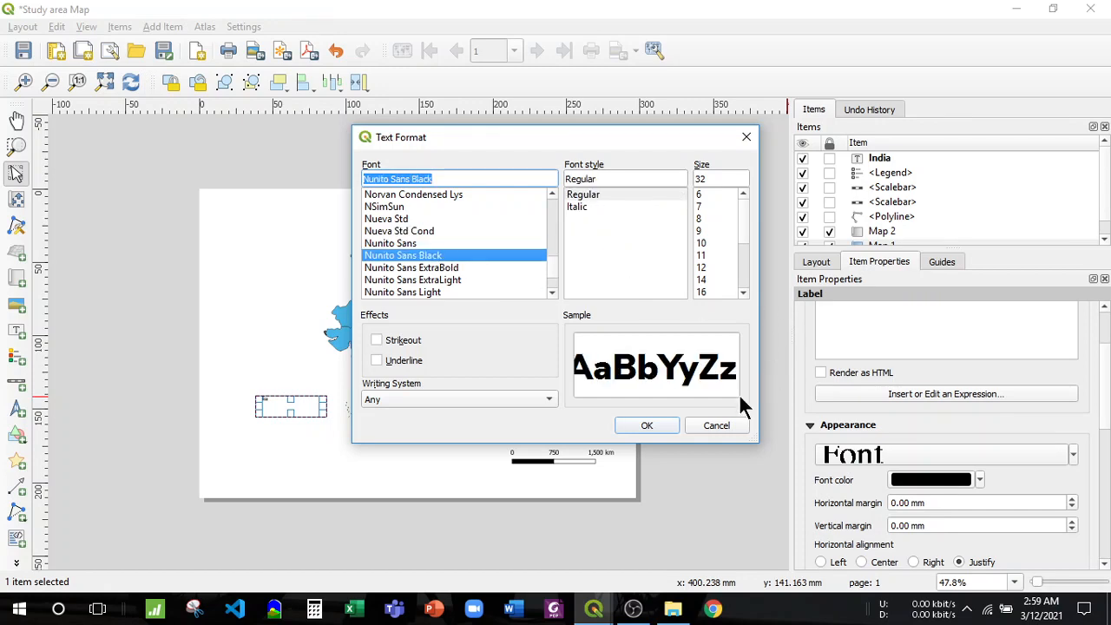
{"action": "left_click", "coordinate": [647, 425]}
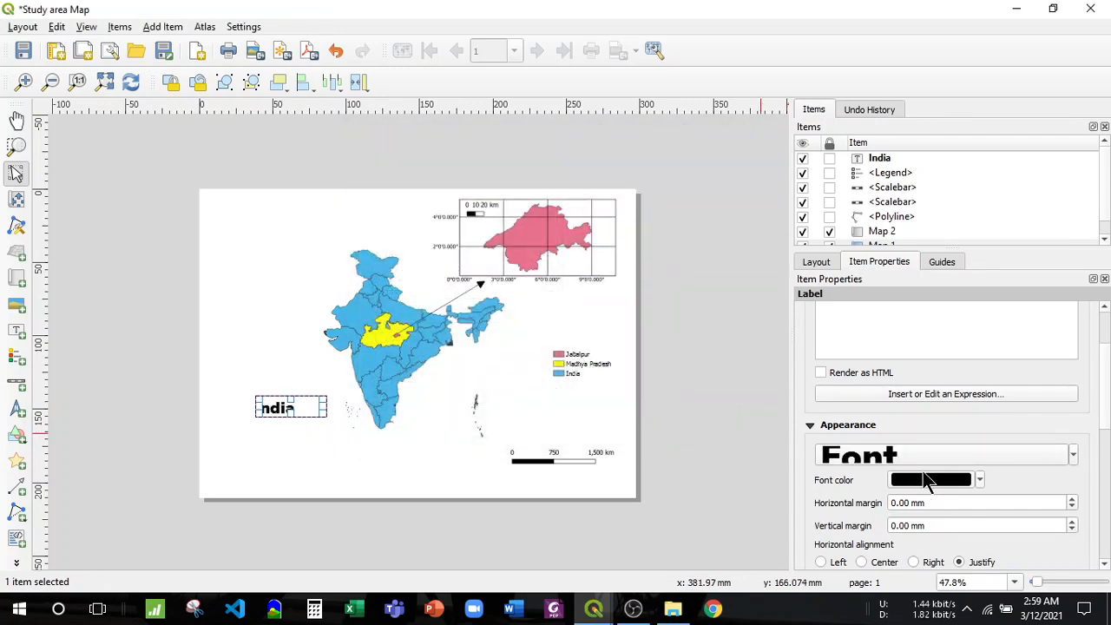
- Move the India label slightly southeast and set its font size to 28
{"action": "left_click", "coordinate": [368, 446]}
{"action": "left_click_drag", "start_coordinate": [264, 413], "coordinate": [282, 414]}
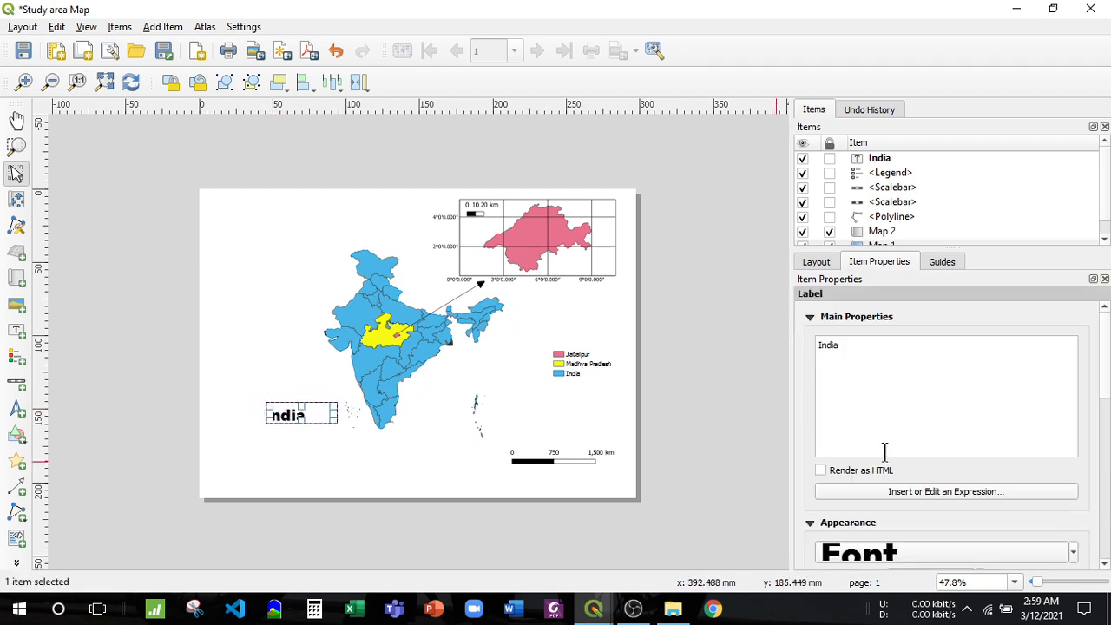
{"action": "left_click", "coordinate": [919, 554]}
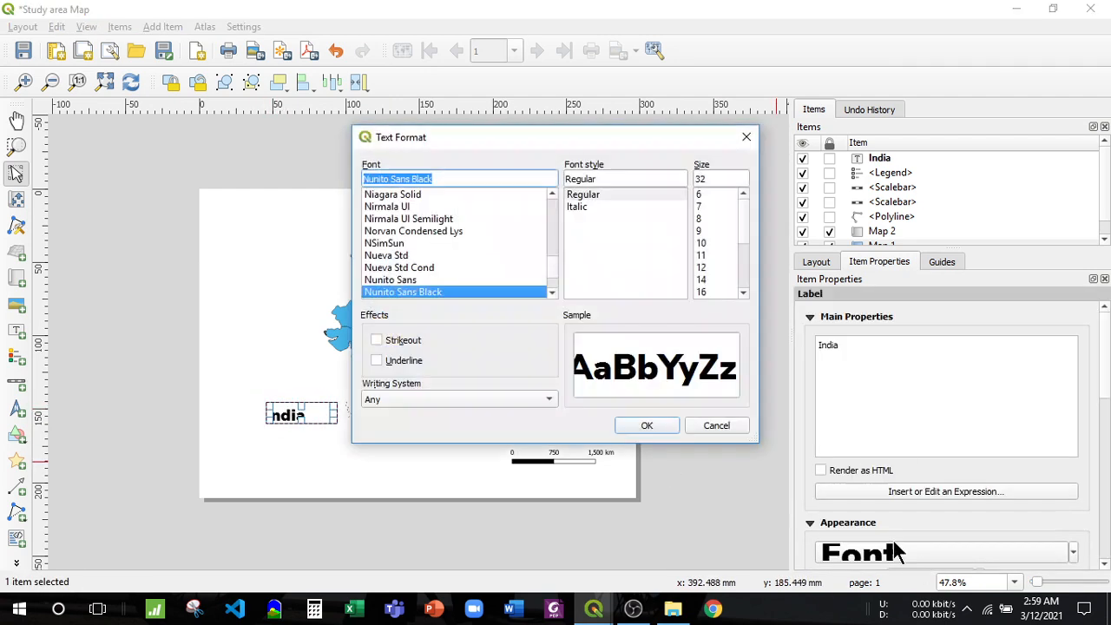
{"action": "scroll", "coordinate": [711, 276], "scroll_direction": "down", "scroll_amount": 3}
{"action": "left_click", "coordinate": [707, 255]}
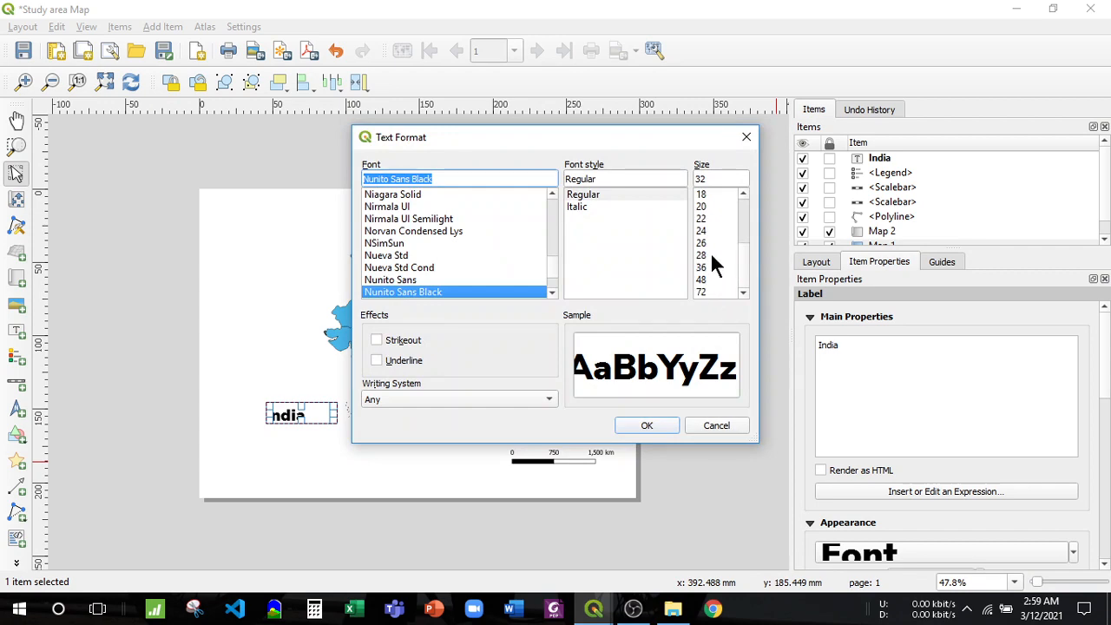
{"action": "left_click", "coordinate": [659, 423]}
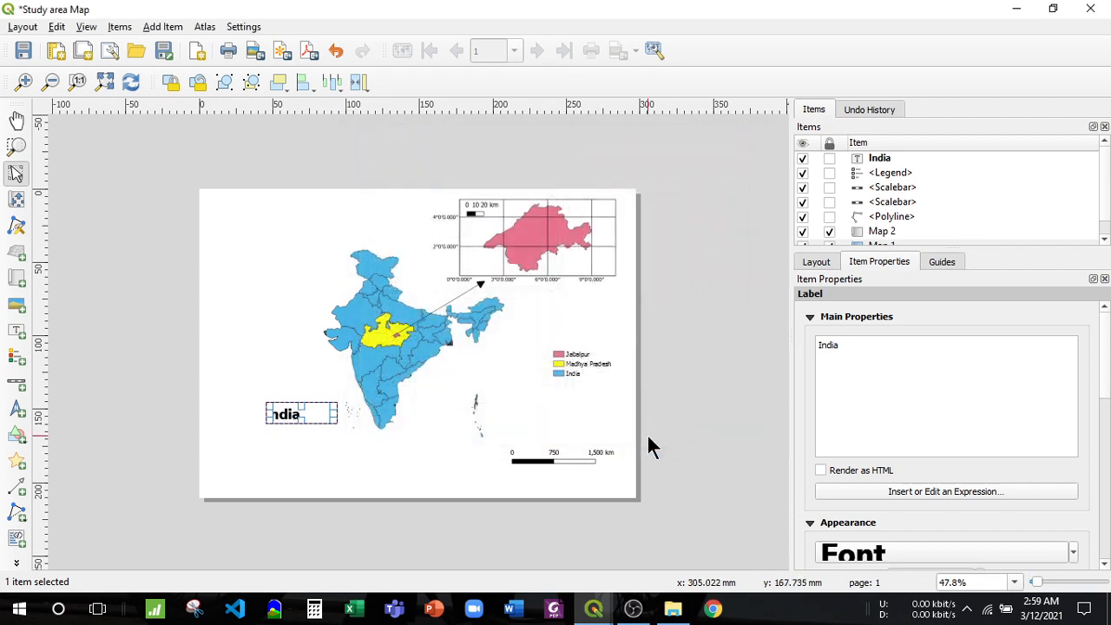
{"action": "left_click", "coordinate": [462, 460]}
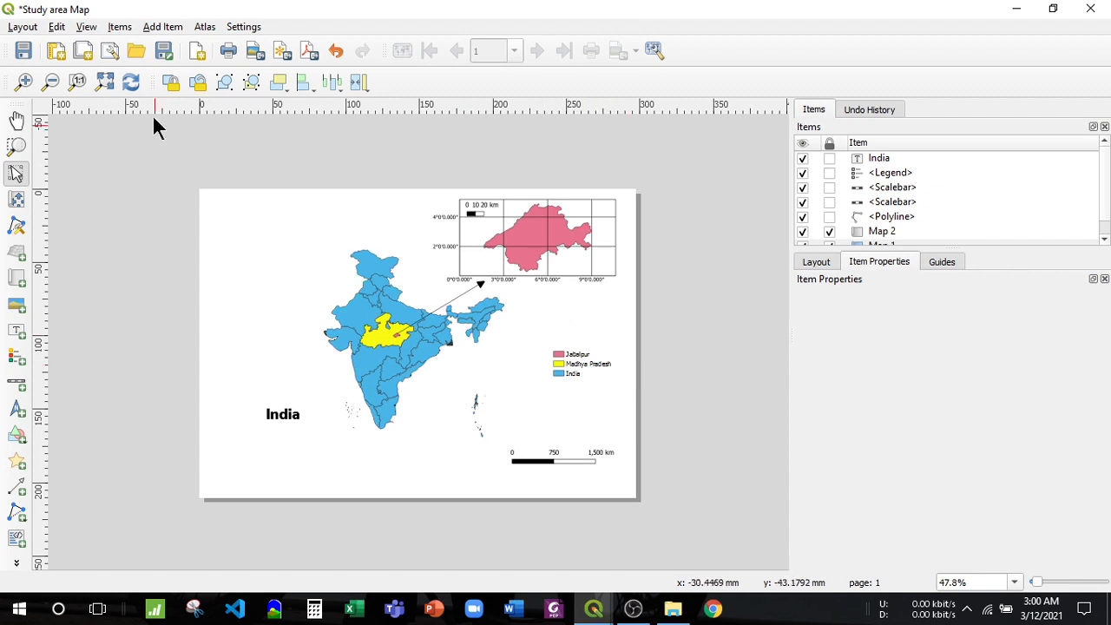
- Add a label just below the district inset map's lower-right part and set its text to "Jabalpur"
{"action": "left_click", "coordinate": [162, 26]}
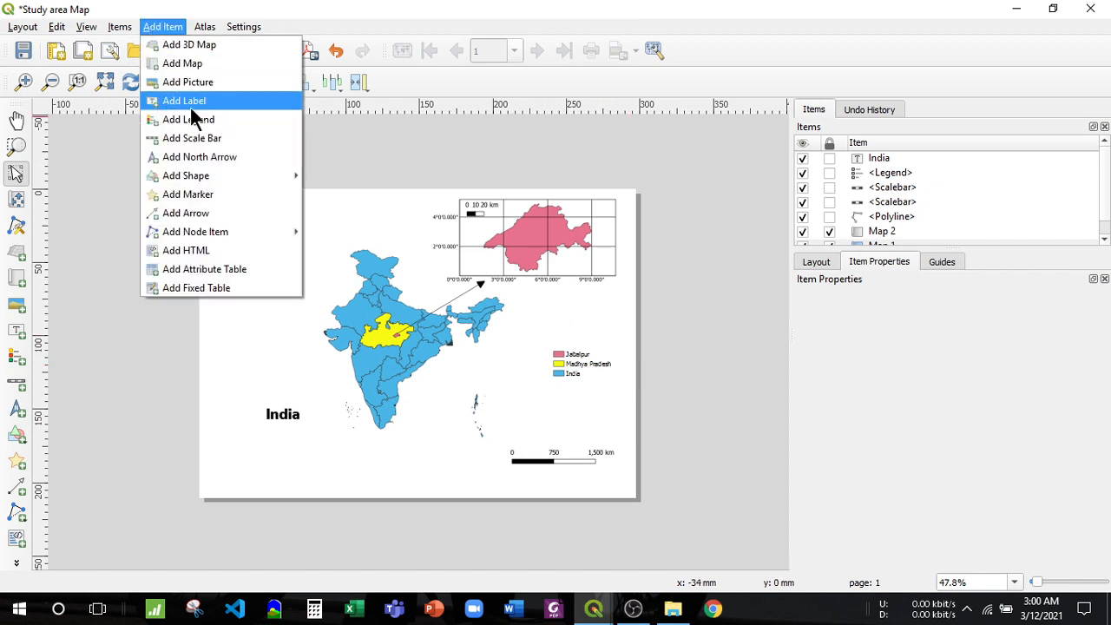
{"action": "left_click", "coordinate": [191, 108]}
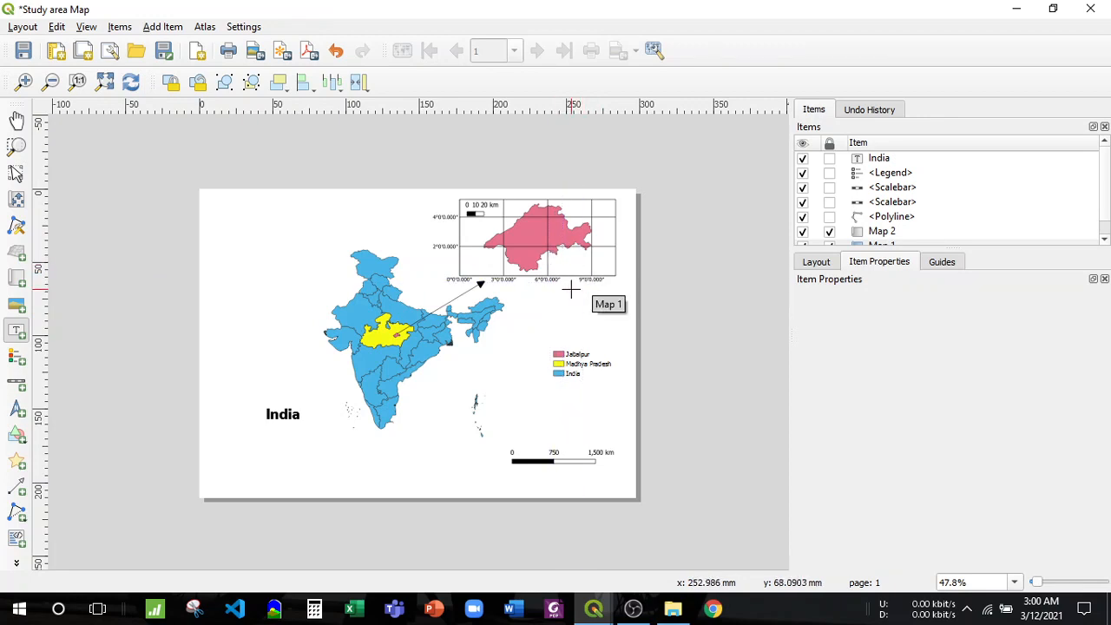
{"action": "left_click_drag", "start_coordinate": [561, 290], "coordinate": [623, 309]}
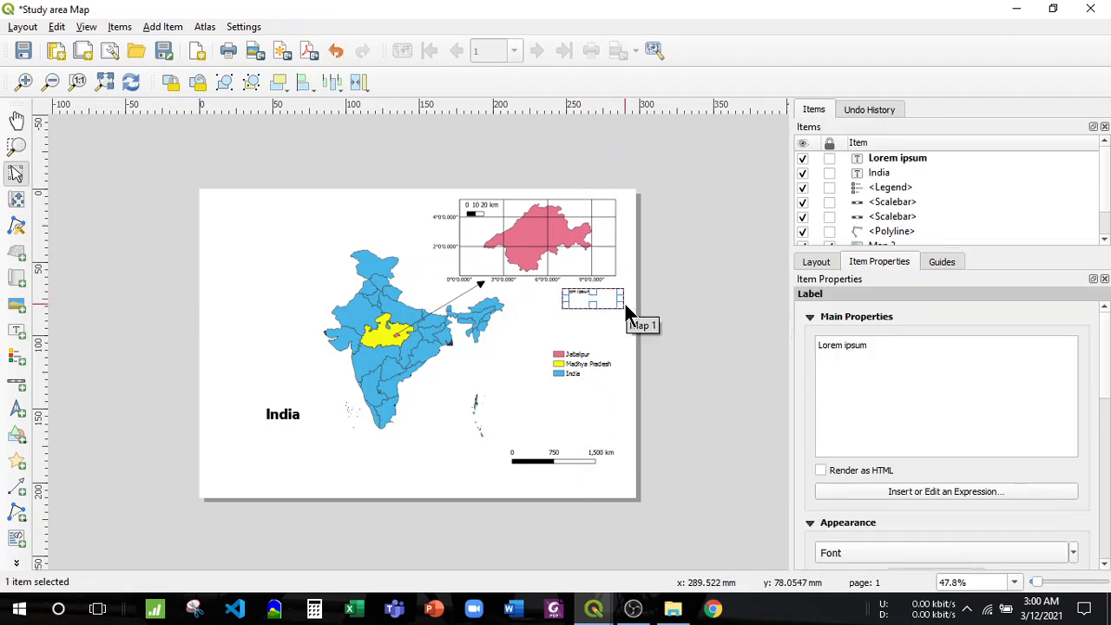
{"action": "left_click_drag", "start_coordinate": [960, 340], "coordinate": [784, 355]}
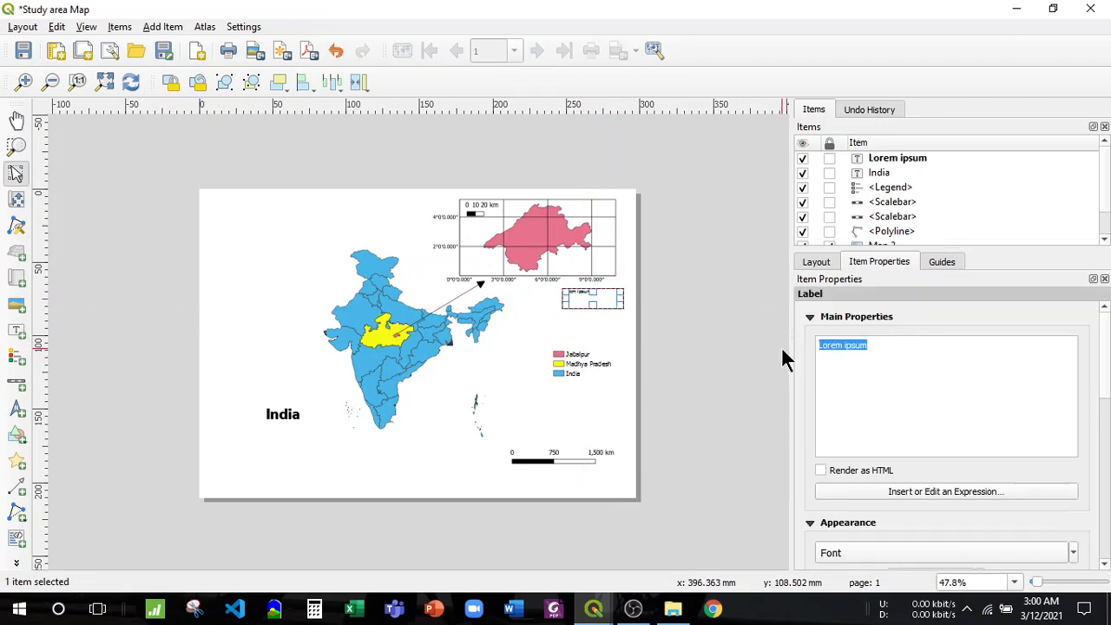
{"action": "type", "text": "Jabalp"}
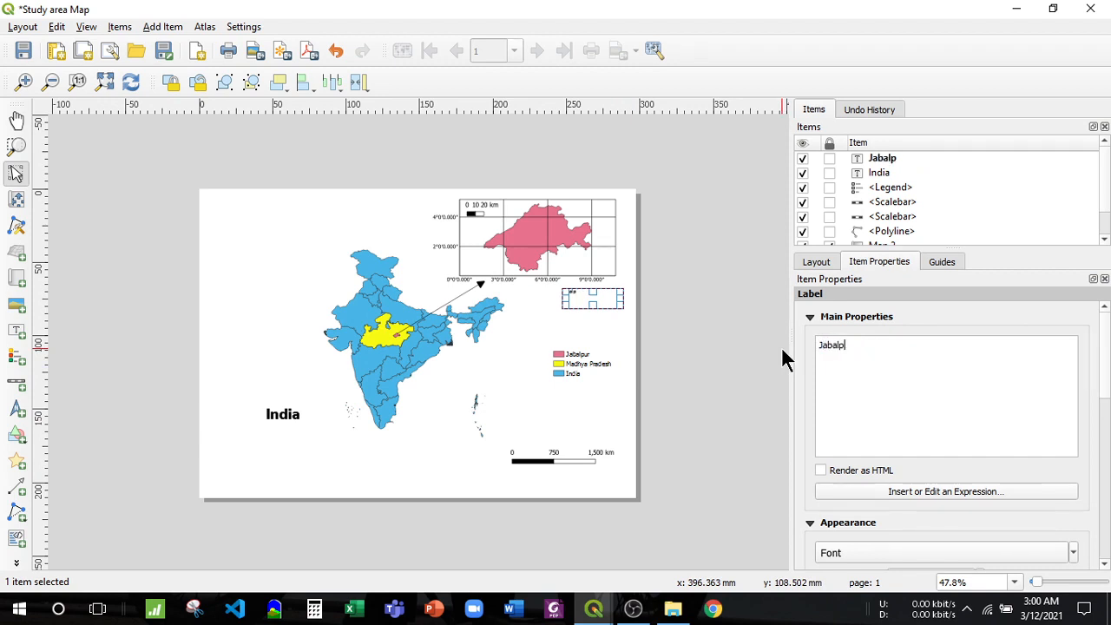
{"action": "type", "text": "ur"}
- Set the Jabalpur label's font style to Bold and its size to 22, and apply the text format
{"action": "left_click", "coordinate": [913, 545]}
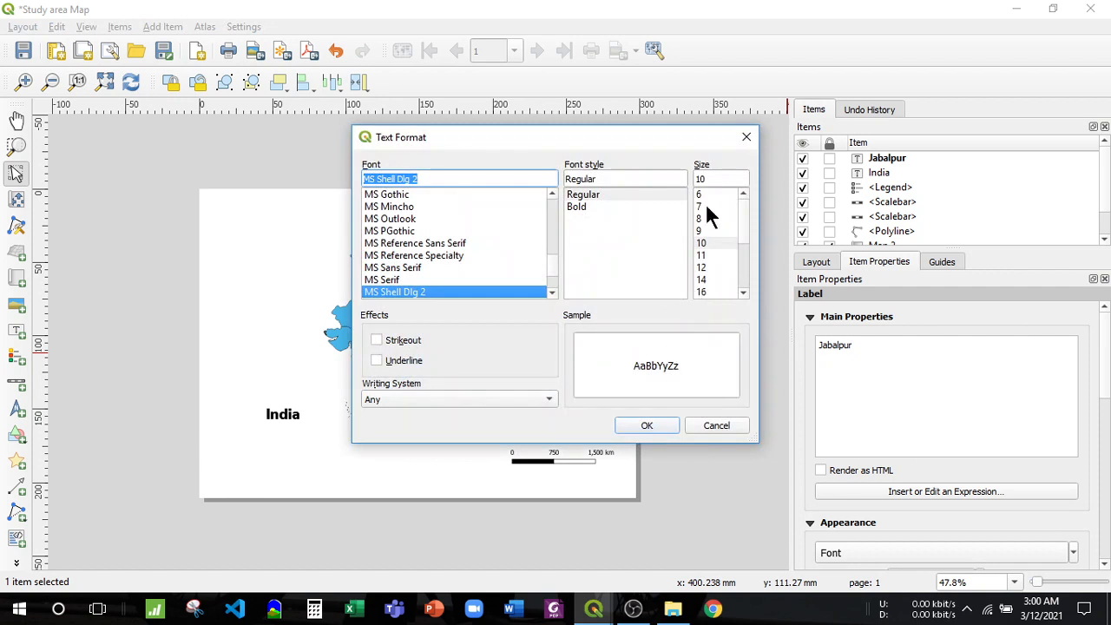
{"action": "left_click", "coordinate": [626, 196]}
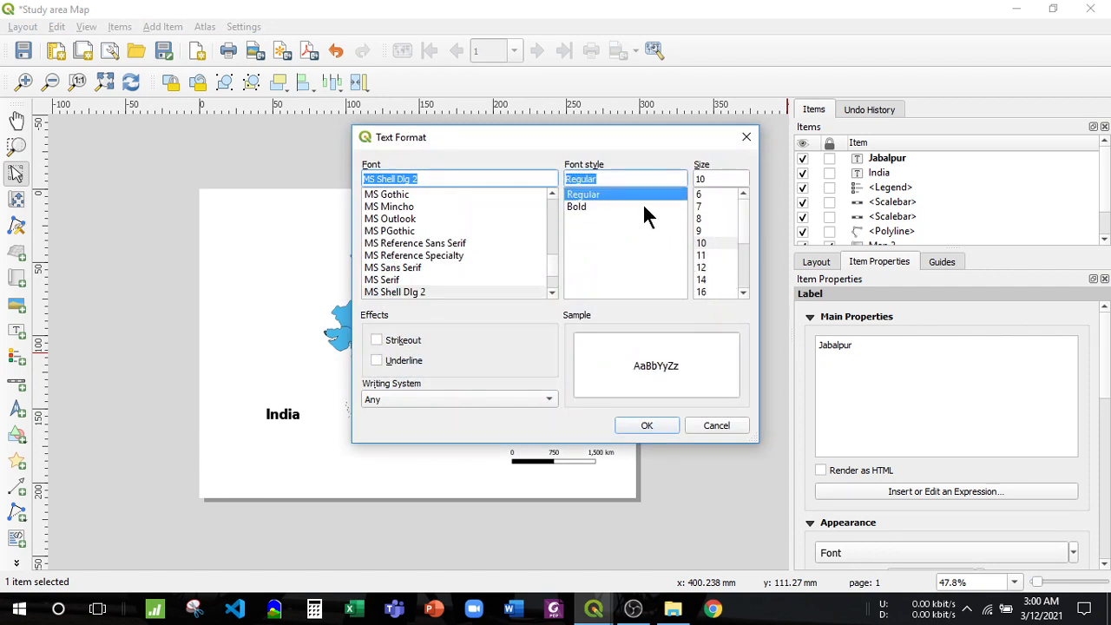
{"action": "left_click", "coordinate": [644, 209]}
{"action": "scroll", "coordinate": [708, 265], "scroll_direction": "down", "scroll_amount": 2}
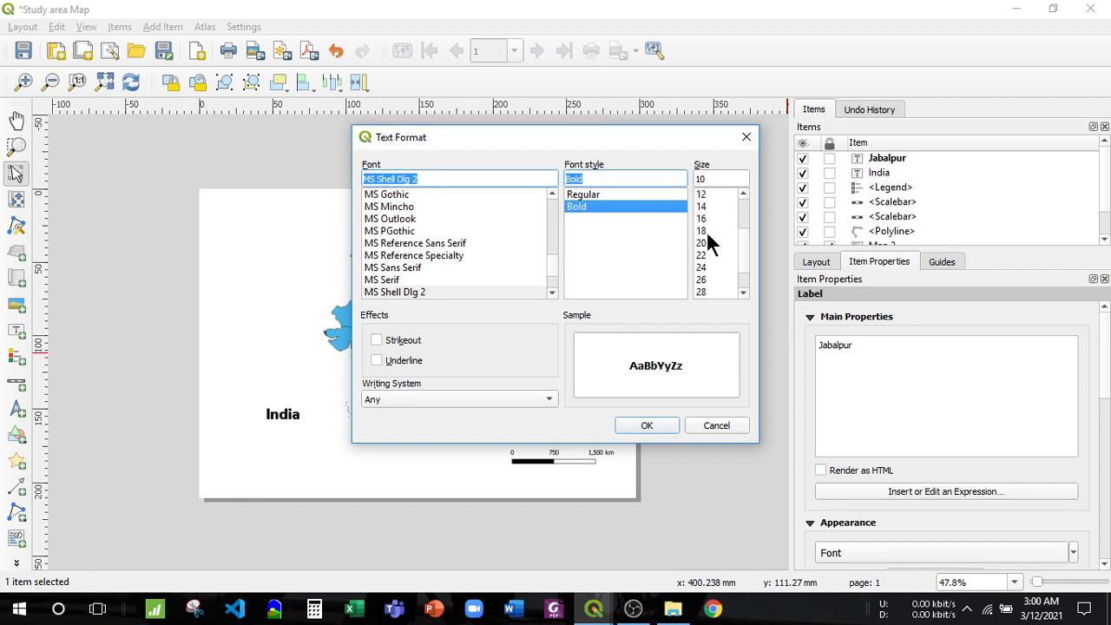
{"action": "left_click", "coordinate": [707, 243]}
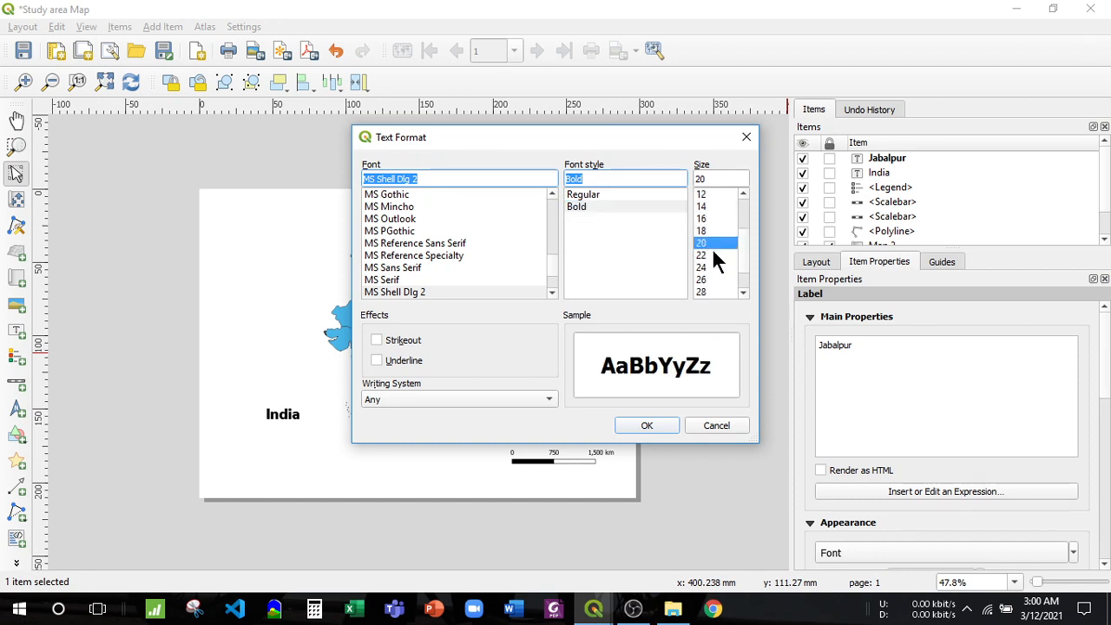
{"action": "left_click", "coordinate": [711, 255]}
{"action": "left_click", "coordinate": [653, 425]}
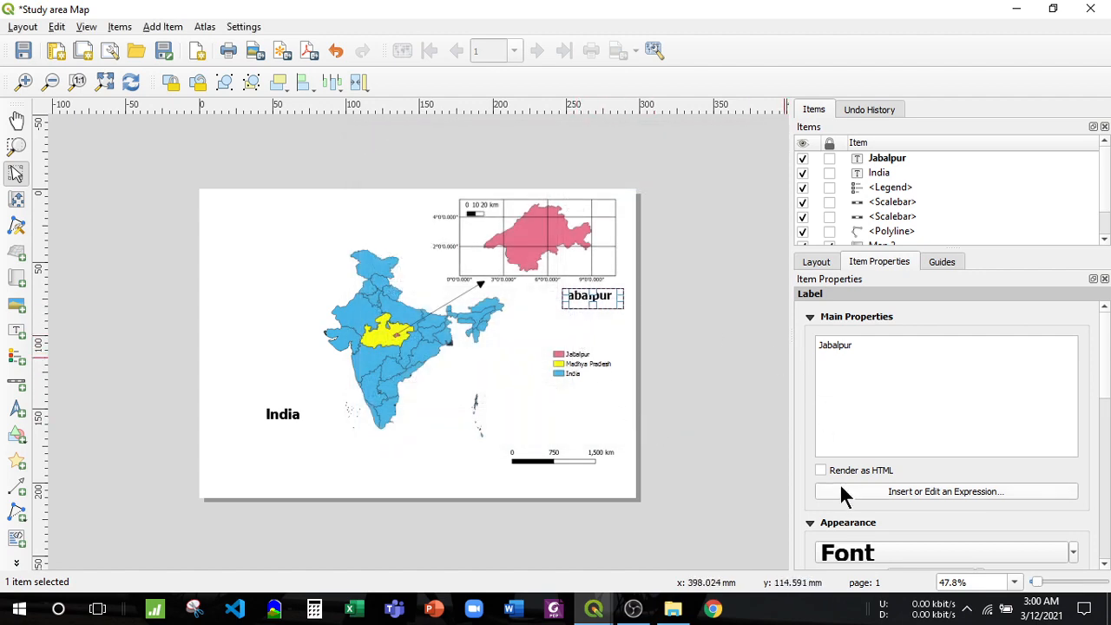
- Reduce the Jabalpur label's font size to 20 and deselect the label
{"action": "left_click", "coordinate": [894, 547]}
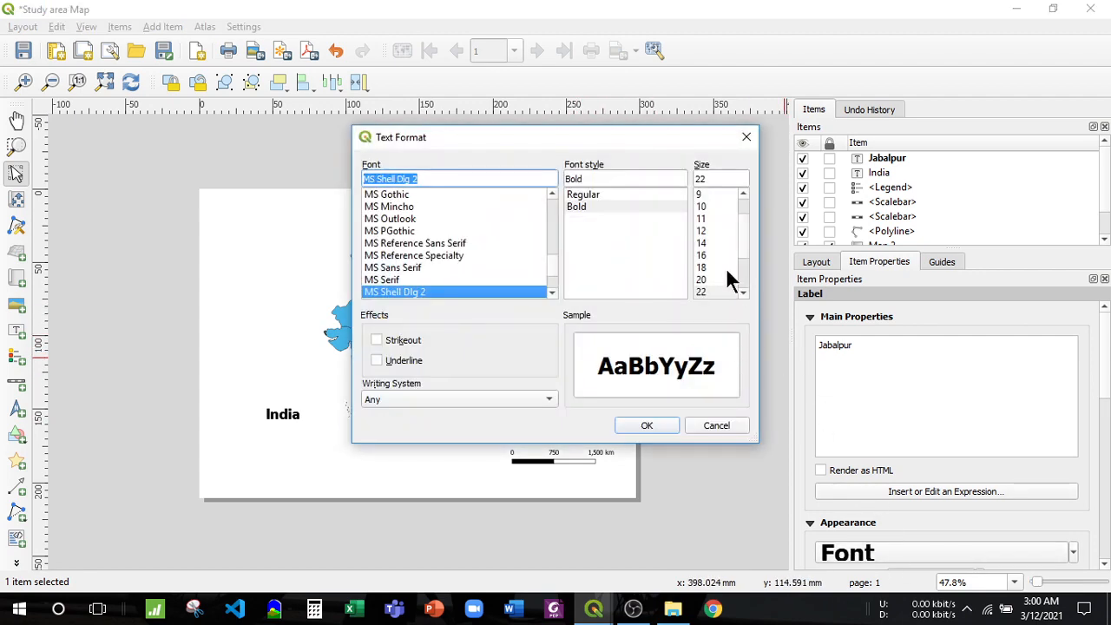
{"action": "left_click", "coordinate": [713, 278]}
{"action": "left_click", "coordinate": [662, 425]}
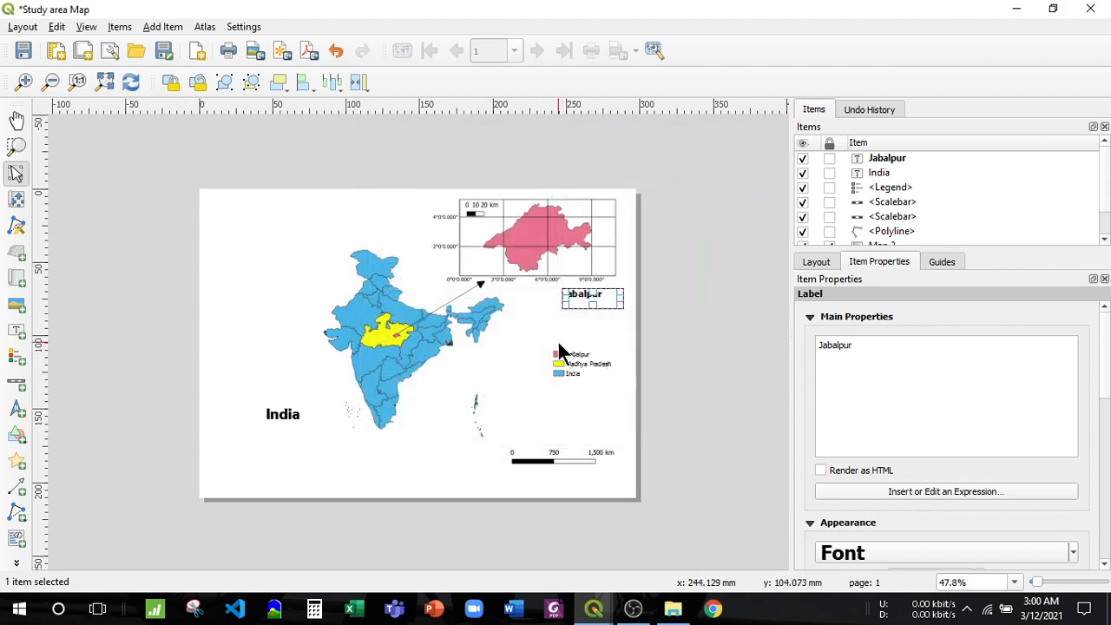
{"action": "left_click", "coordinate": [542, 314]}
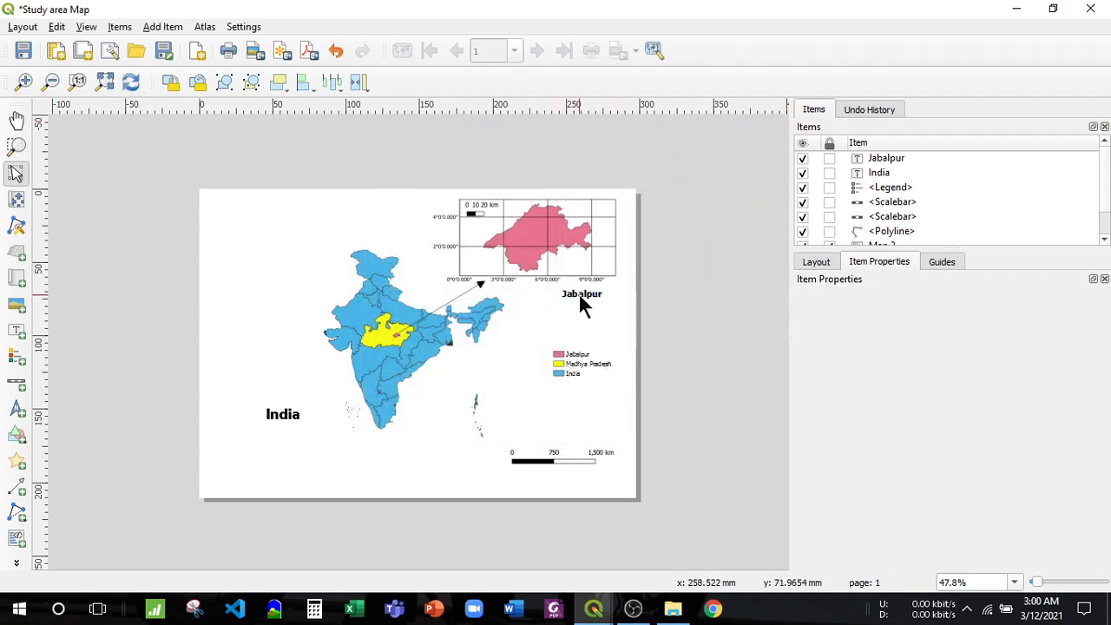
- Add a small north arrow in the upper-left corner of the layout page
{"action": "left_click", "coordinate": [154, 26]}
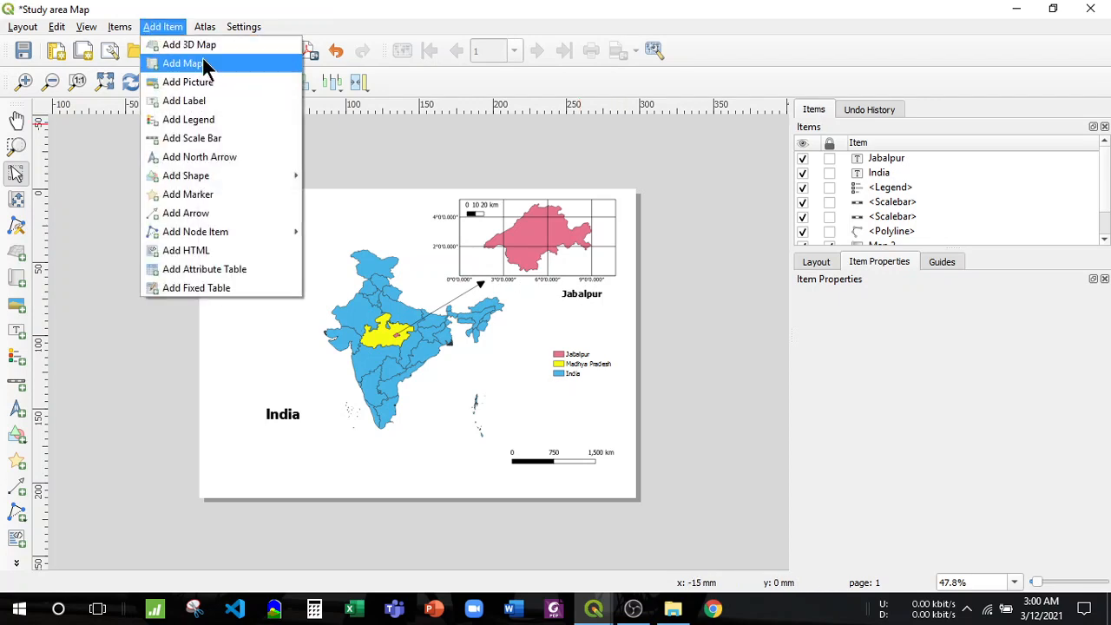
{"action": "left_click", "coordinate": [213, 157]}
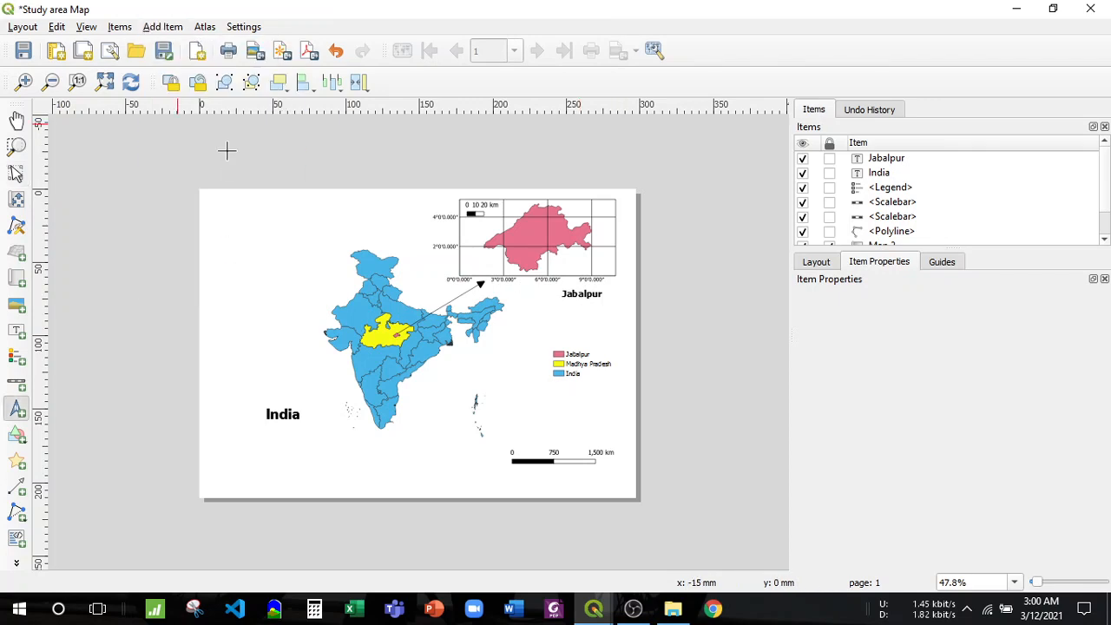
{"action": "left_click_drag", "start_coordinate": [218, 204], "coordinate": [255, 241]}
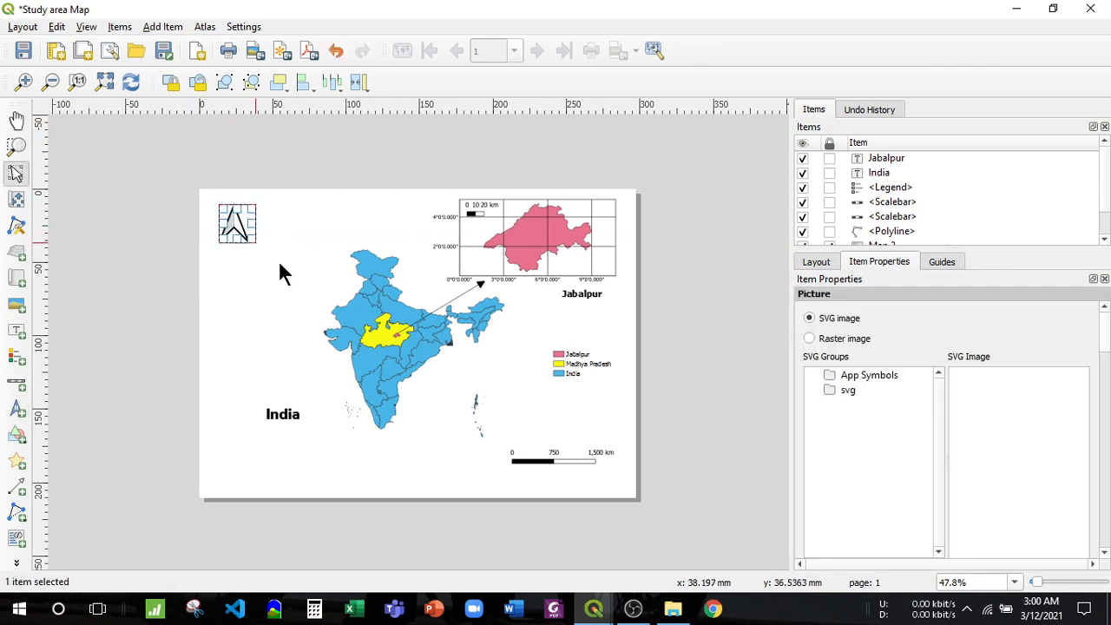
{"action": "left_click", "coordinate": [286, 253]}
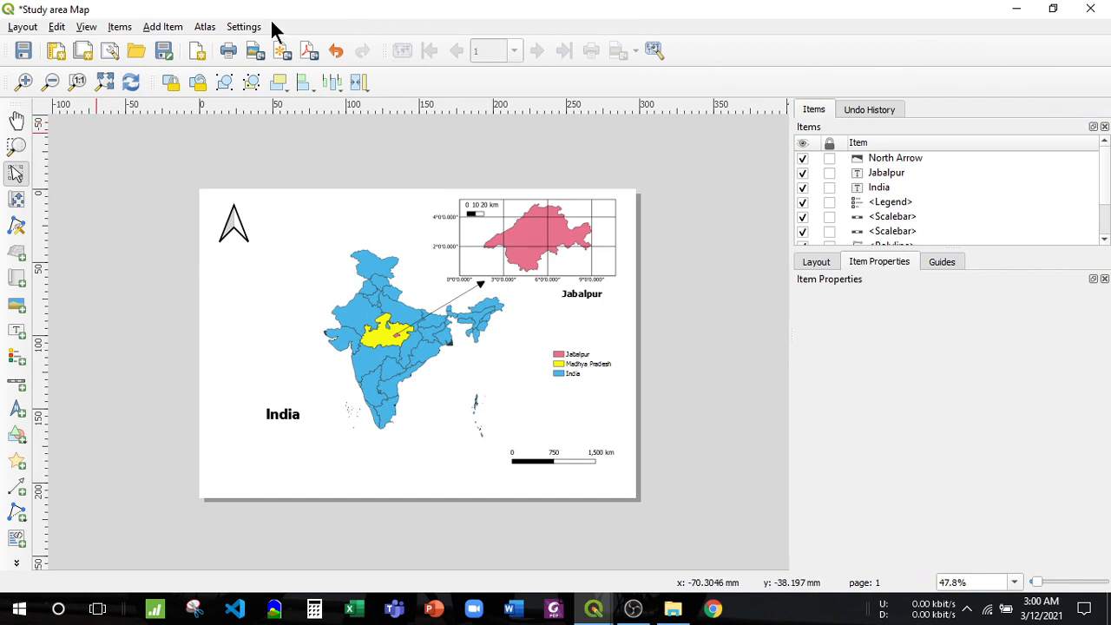
- Add a wide label below the India map and set its text to "Figure: Study Area Insert Map"
{"action": "left_click", "coordinate": [152, 28]}
{"action": "left_click", "coordinate": [180, 98]}
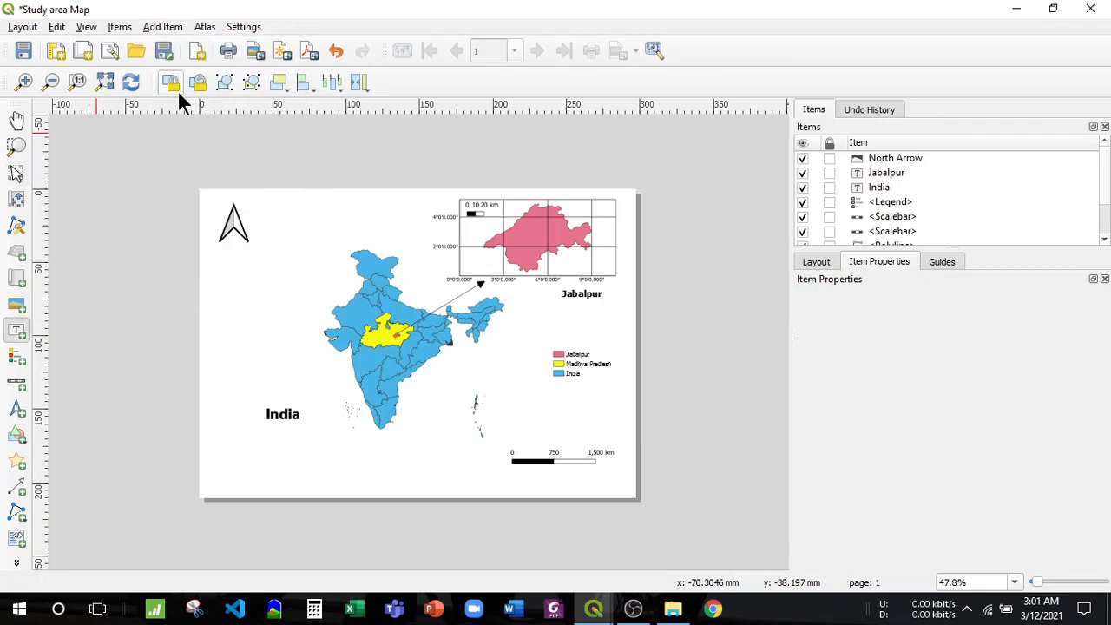
{"action": "left_click_drag", "start_coordinate": [244, 456], "coordinate": [470, 477]}
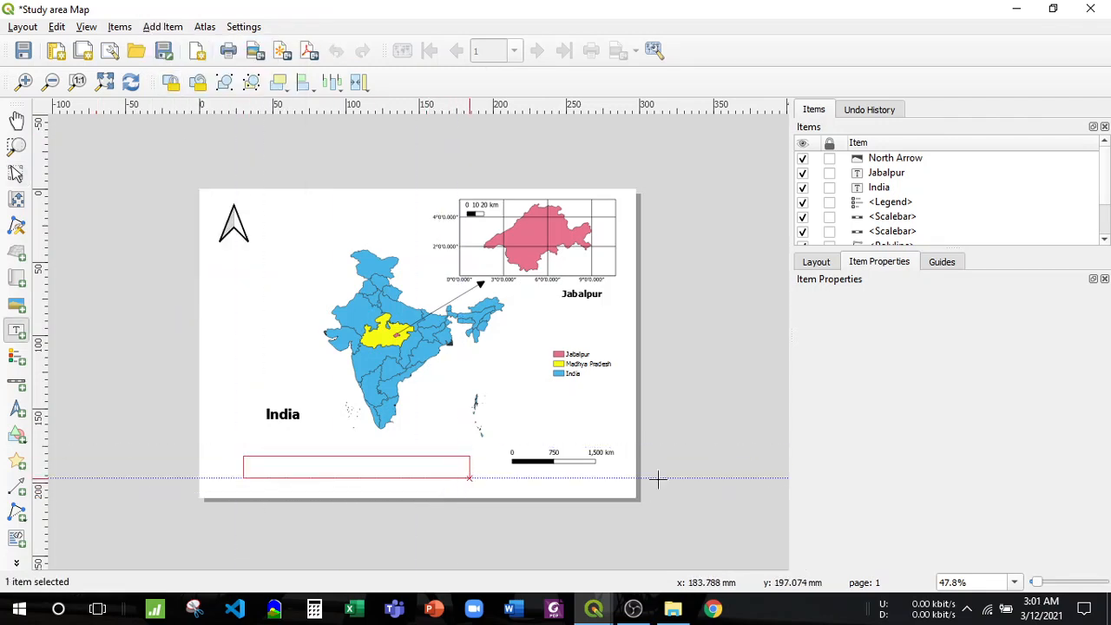
{"action": "left_click_drag", "start_coordinate": [892, 347], "coordinate": [792, 346]}
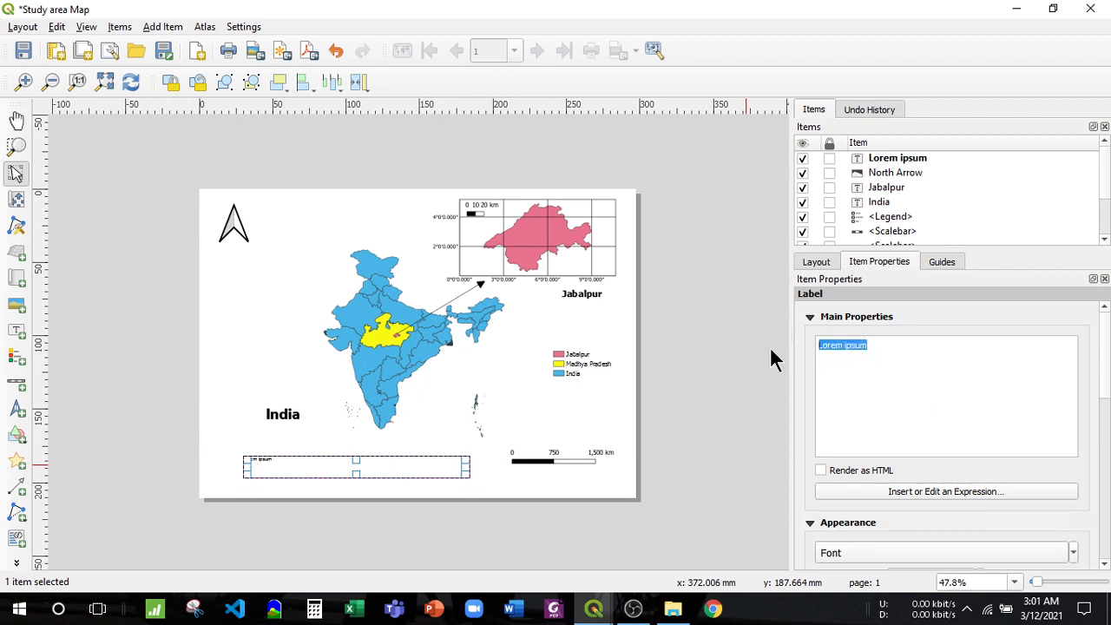
{"action": "type", "text": "Figure"}
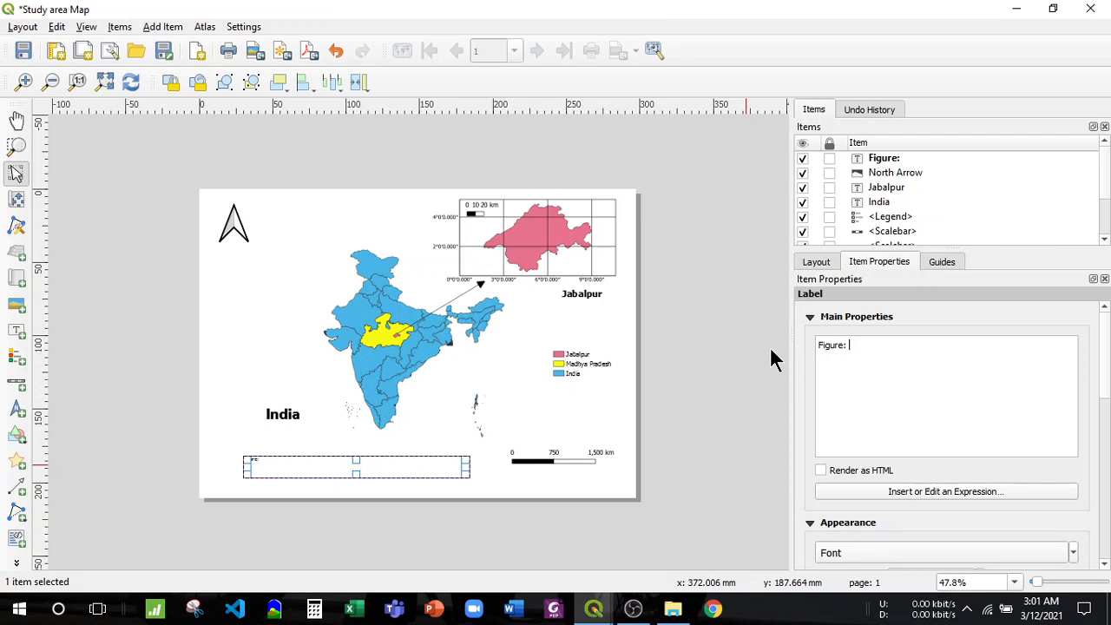
{"action": "type", "text": ": Study Area "}
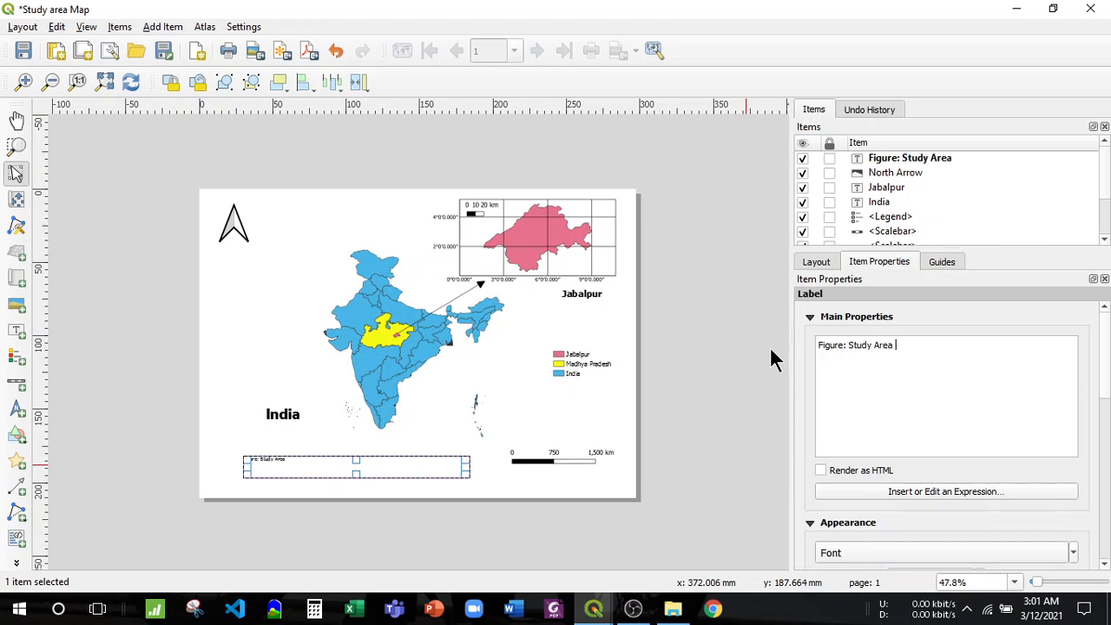
{"action": "type", "text": "Insert Map"}
- Set the figure caption label's font size to 16 and apply the text format
{"action": "left_click", "coordinate": [899, 554]}
{"action": "left_click", "coordinate": [705, 280]}
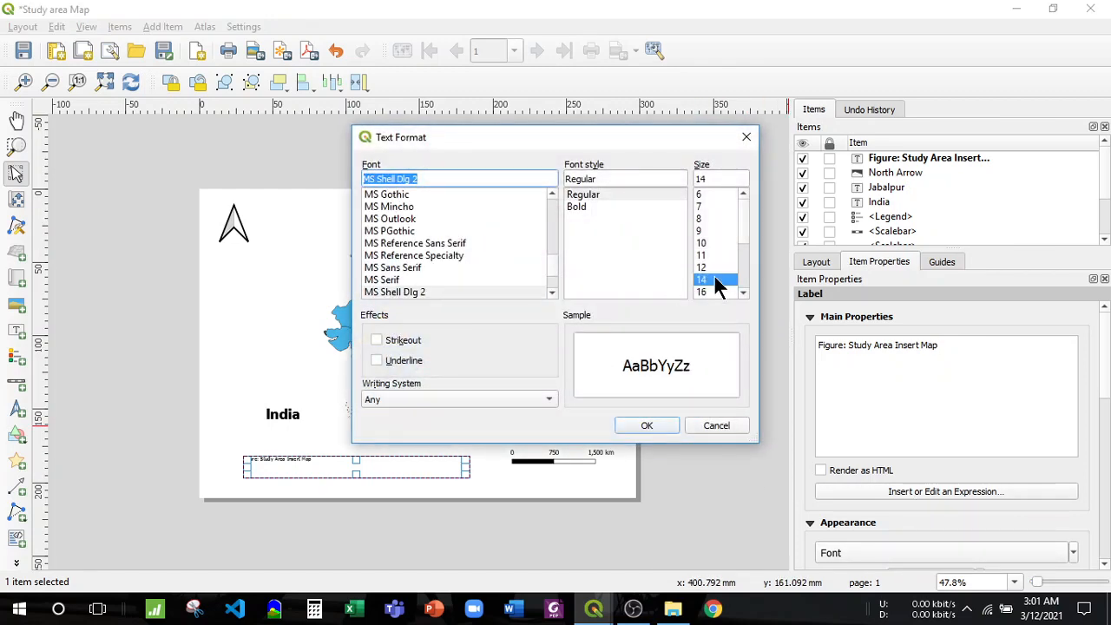
{"action": "left_click", "coordinate": [712, 291]}
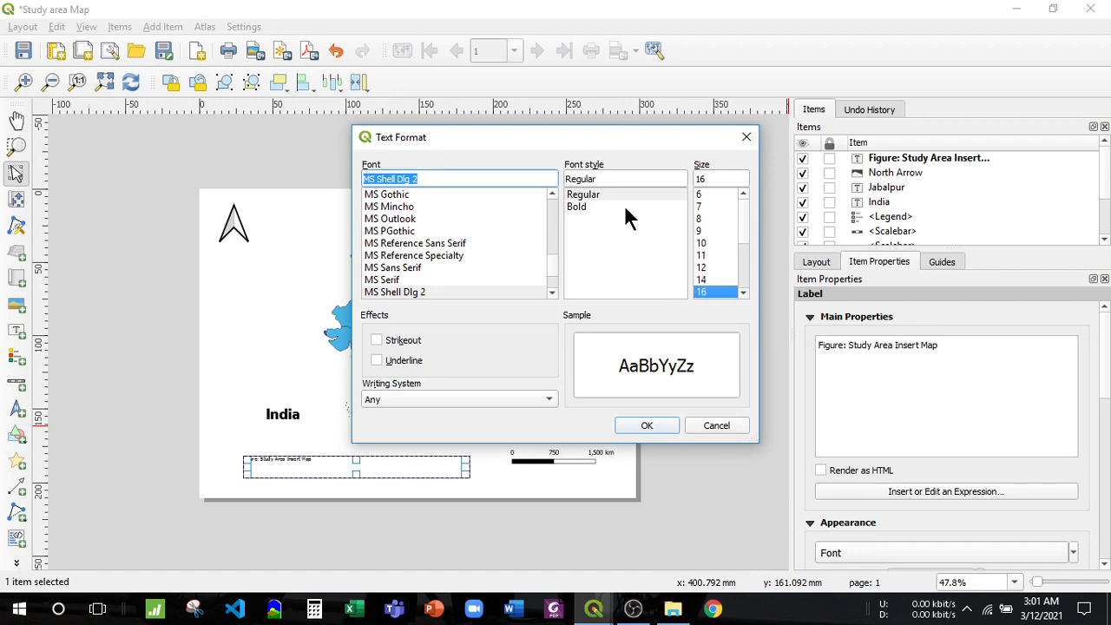
{"action": "left_click", "coordinate": [667, 425]}
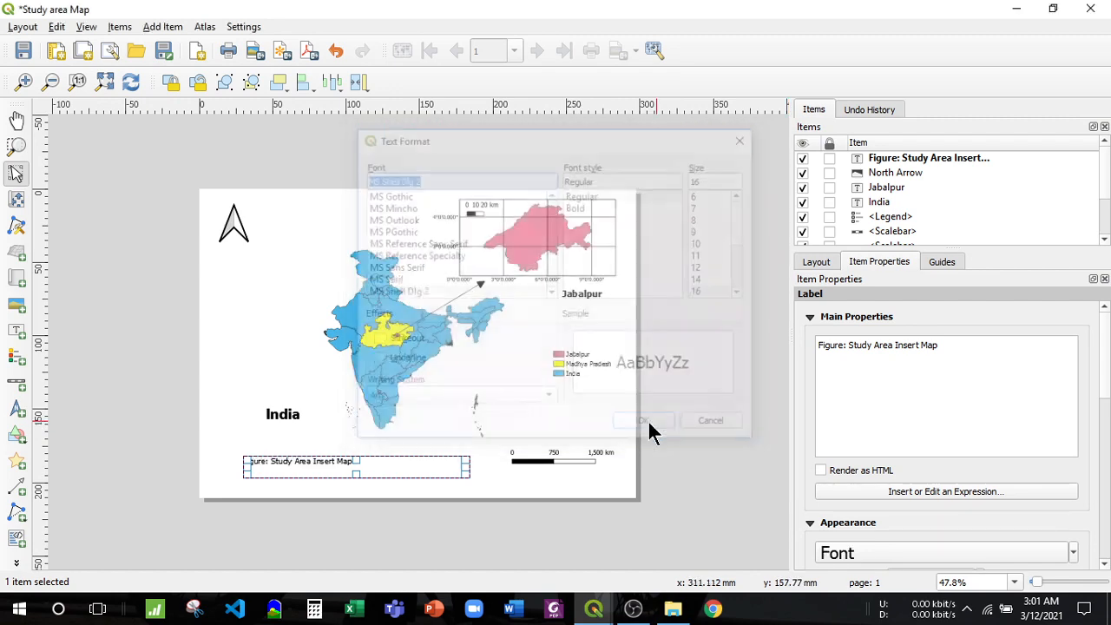
{"action": "left_click", "coordinate": [461, 438]}
- Shorten the caption label's frame to fit its text and center it below the India map
{"action": "left_click", "coordinate": [306, 463]}
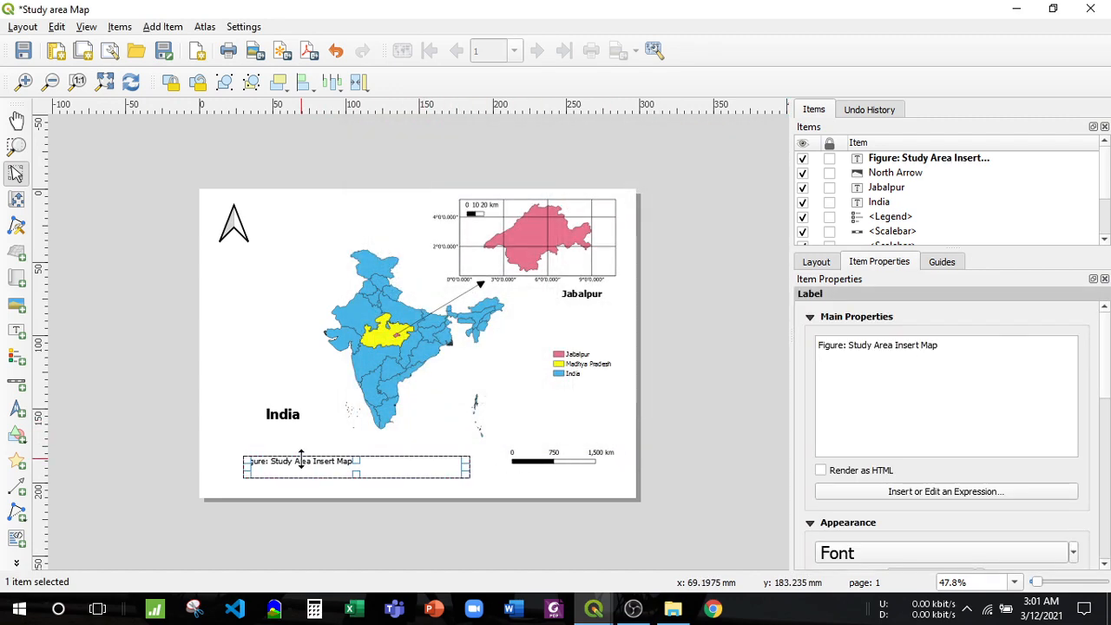
{"action": "left_click_drag", "start_coordinate": [308, 466], "coordinate": [347, 466]}
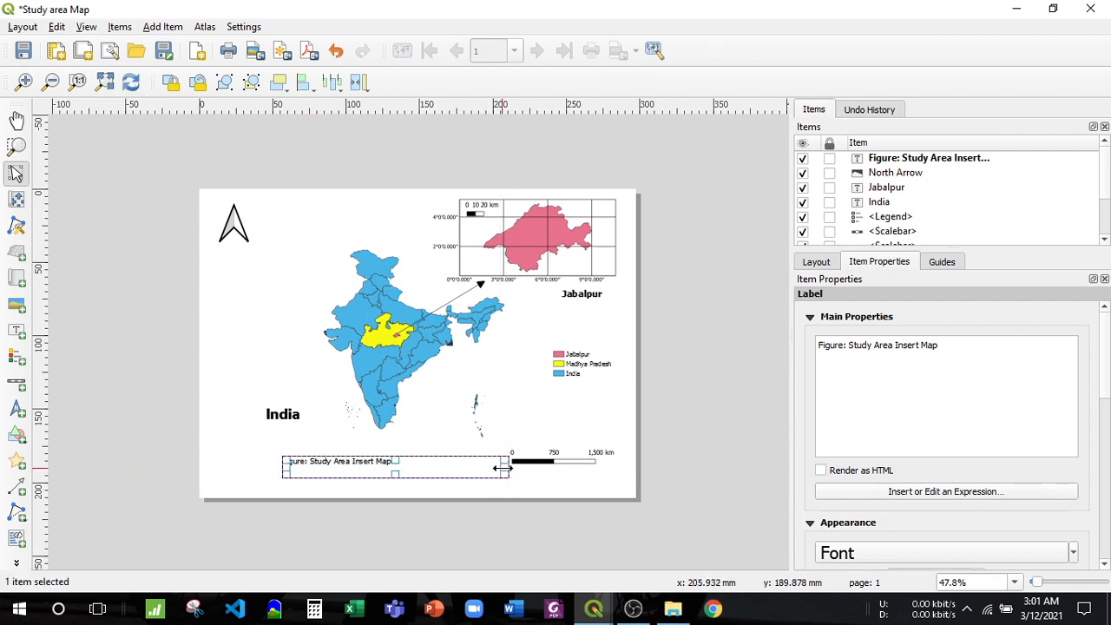
{"action": "left_click_drag", "start_coordinate": [497, 466], "coordinate": [407, 465]}
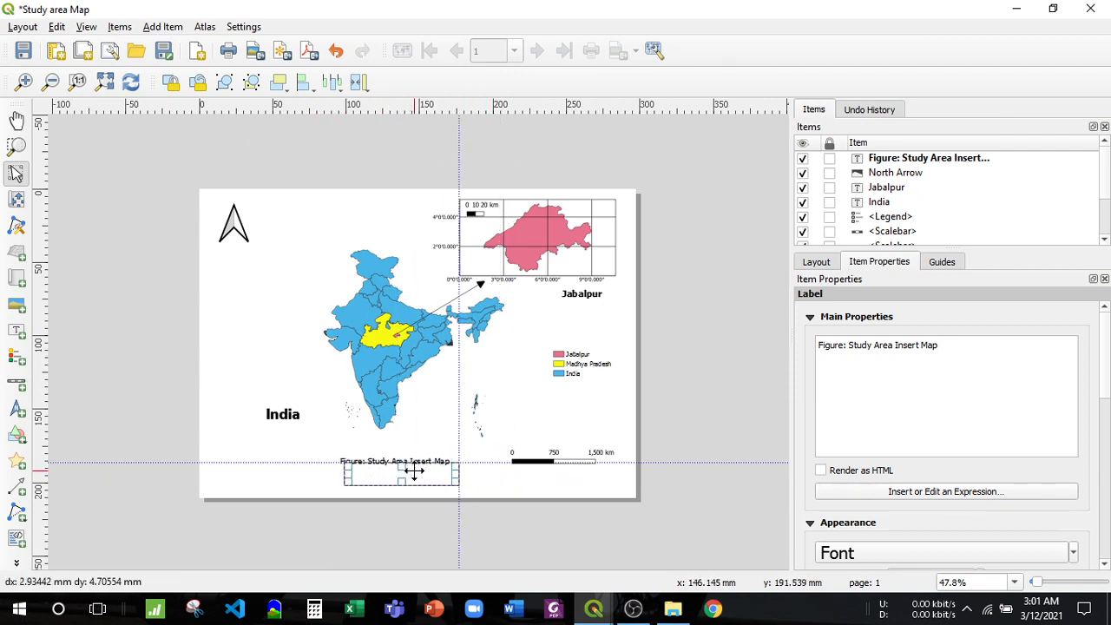
{"action": "left_click", "coordinate": [439, 518]}
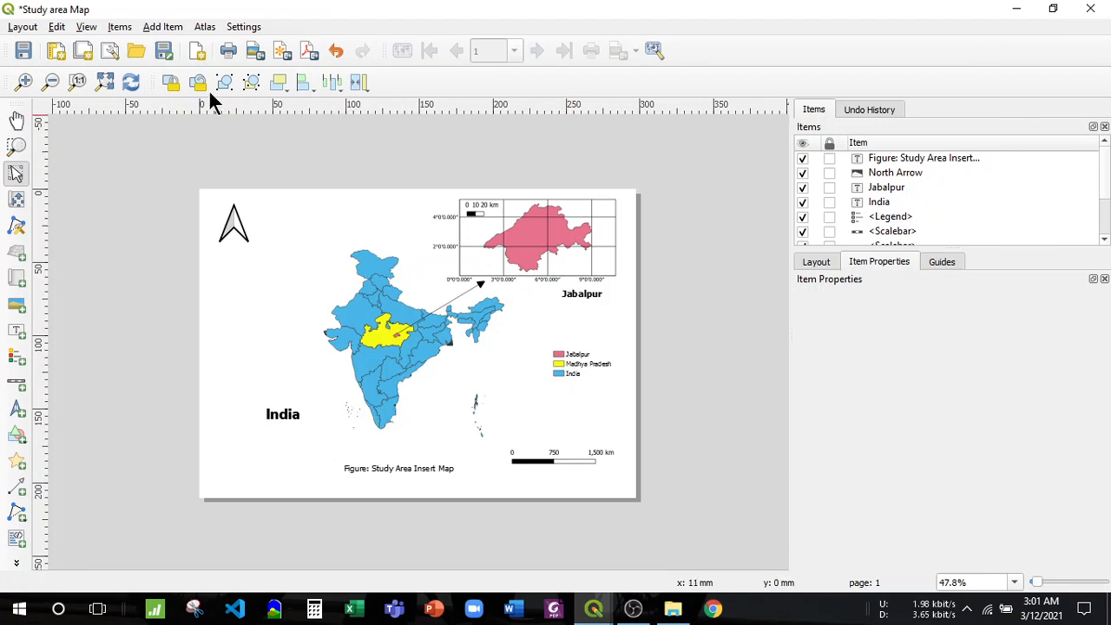
{"action": "left_click", "coordinate": [166, 31]}
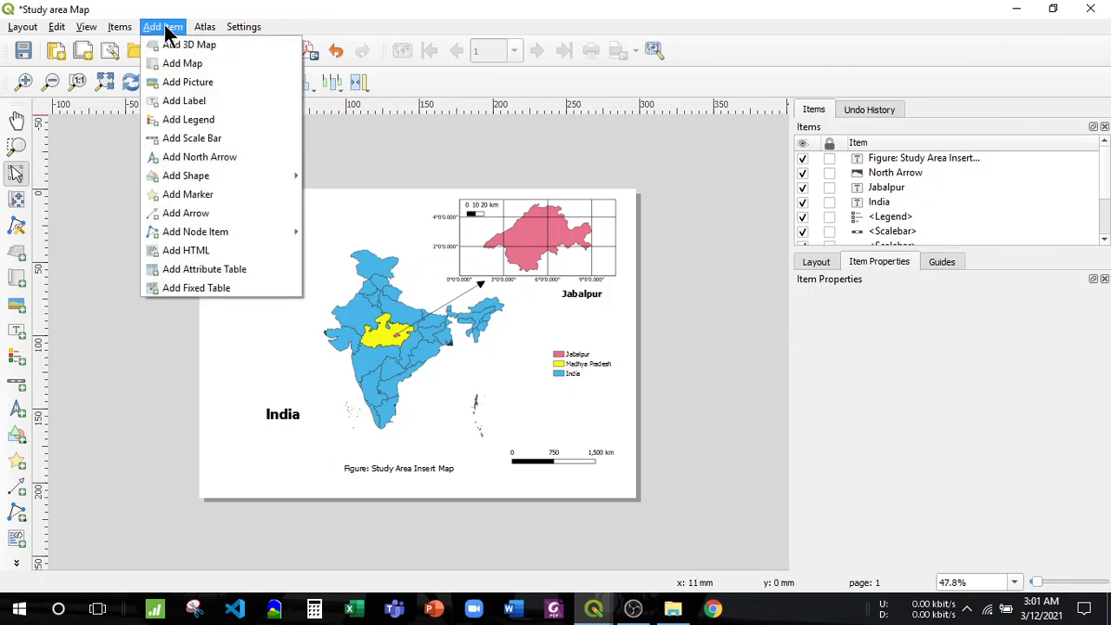
{"action": "left_click", "coordinate": [367, 231]}
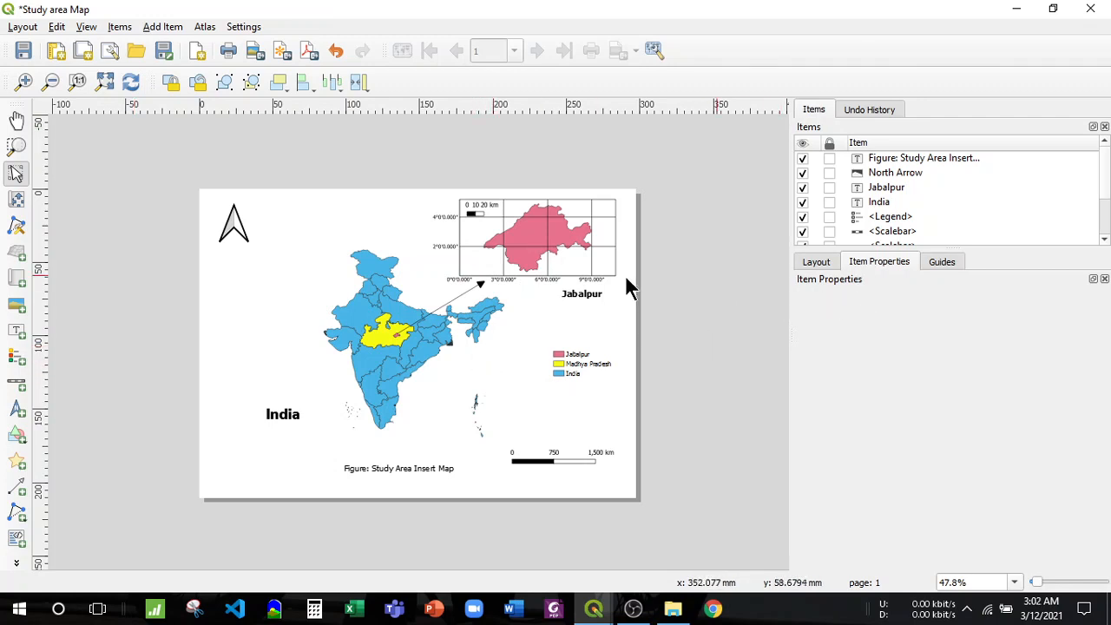
{"action": "scroll", "coordinate": [902, 193], "scroll_direction": "down", "scroll_amount": 2}
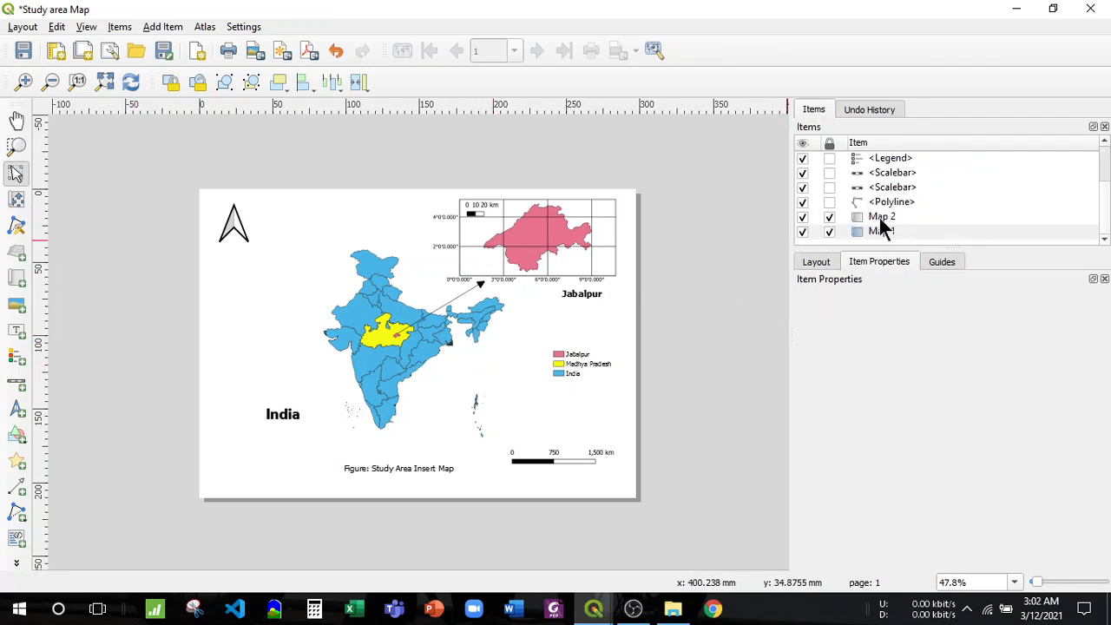
{"action": "left_click", "coordinate": [827, 209]}
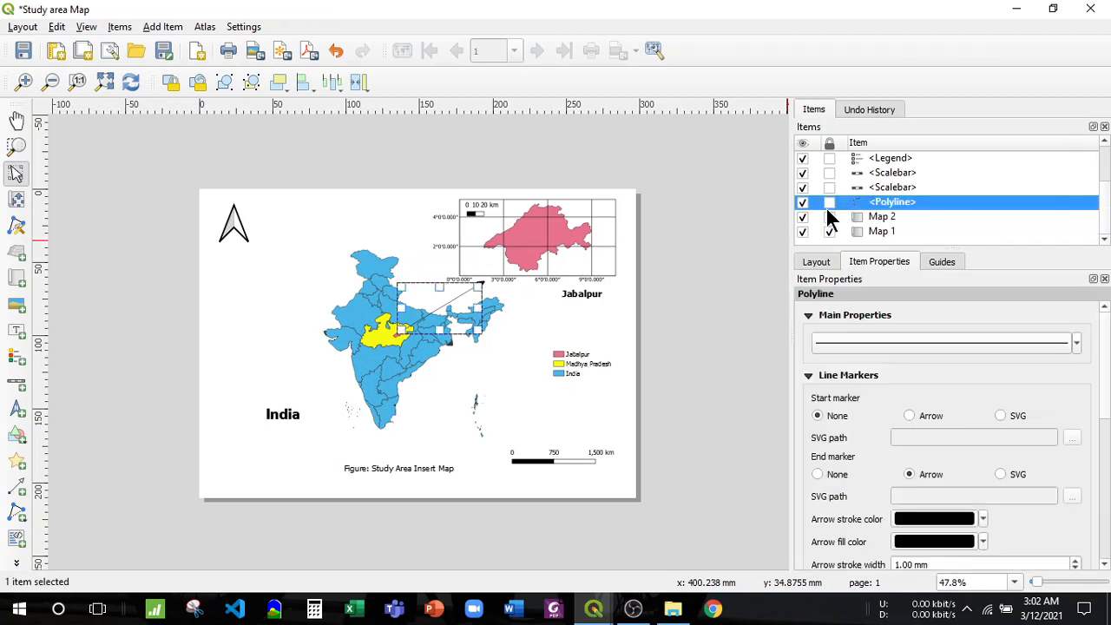
{"action": "left_click", "coordinate": [829, 216]}
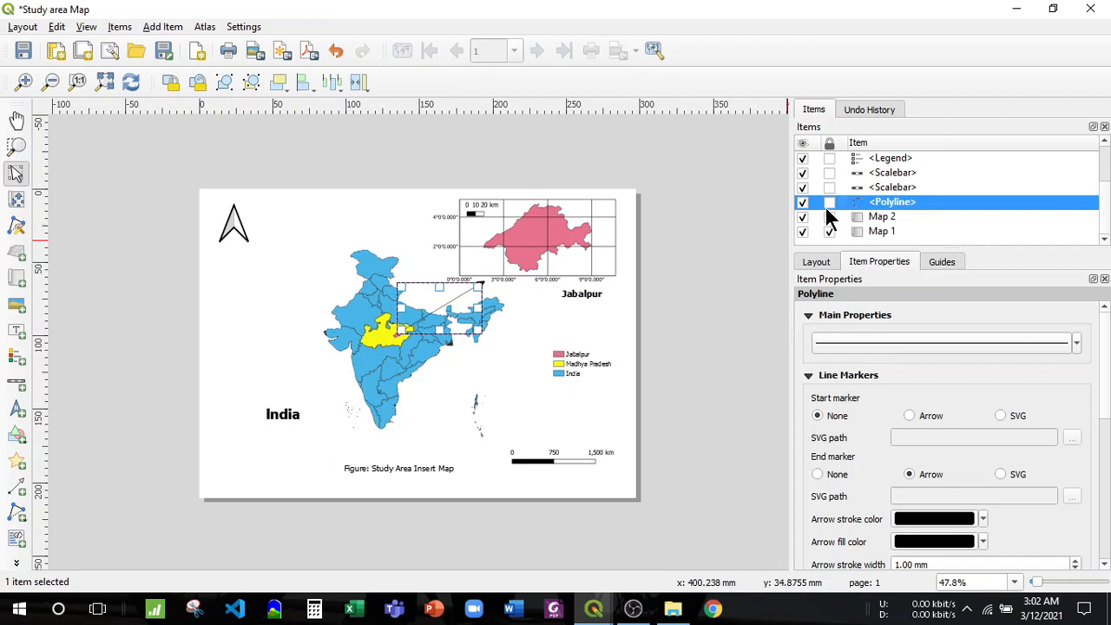
{"action": "left_click", "coordinate": [505, 385]}
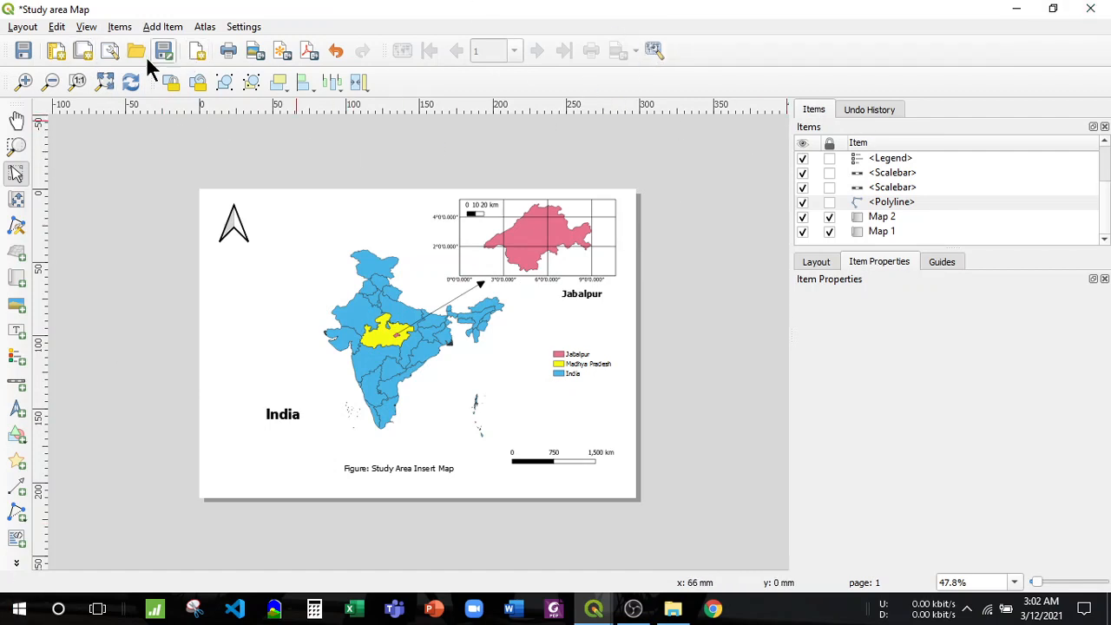
- Export the layout as the JPEG image "Study area Map.jpeg" to the F: drive at 300 dpi
{"action": "left_click", "coordinate": [24, 27]}
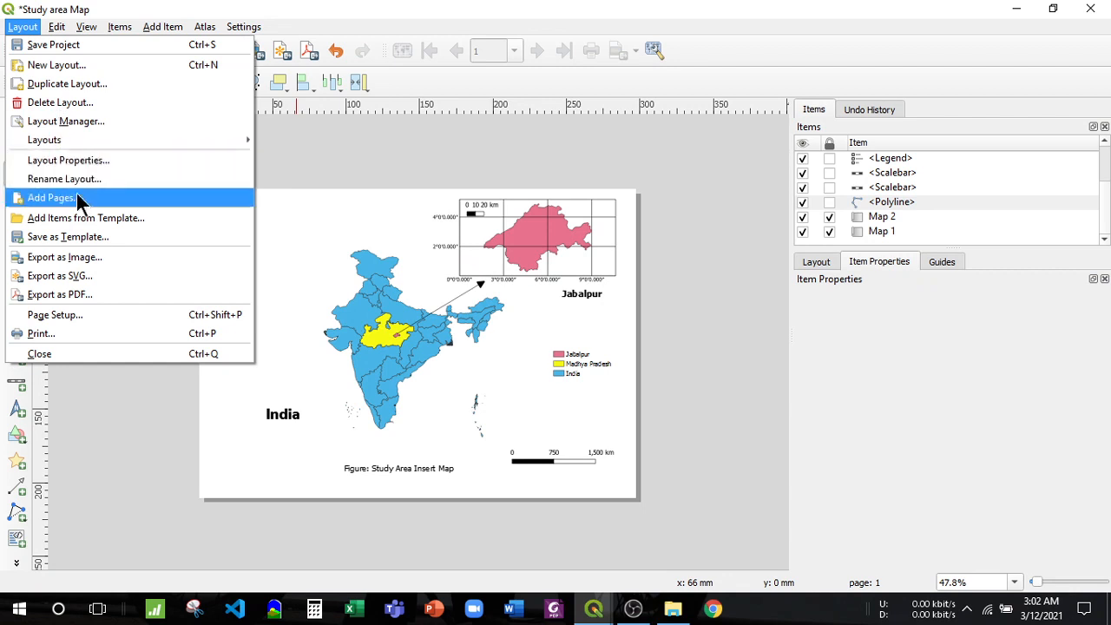
{"action": "left_click", "coordinate": [75, 260]}
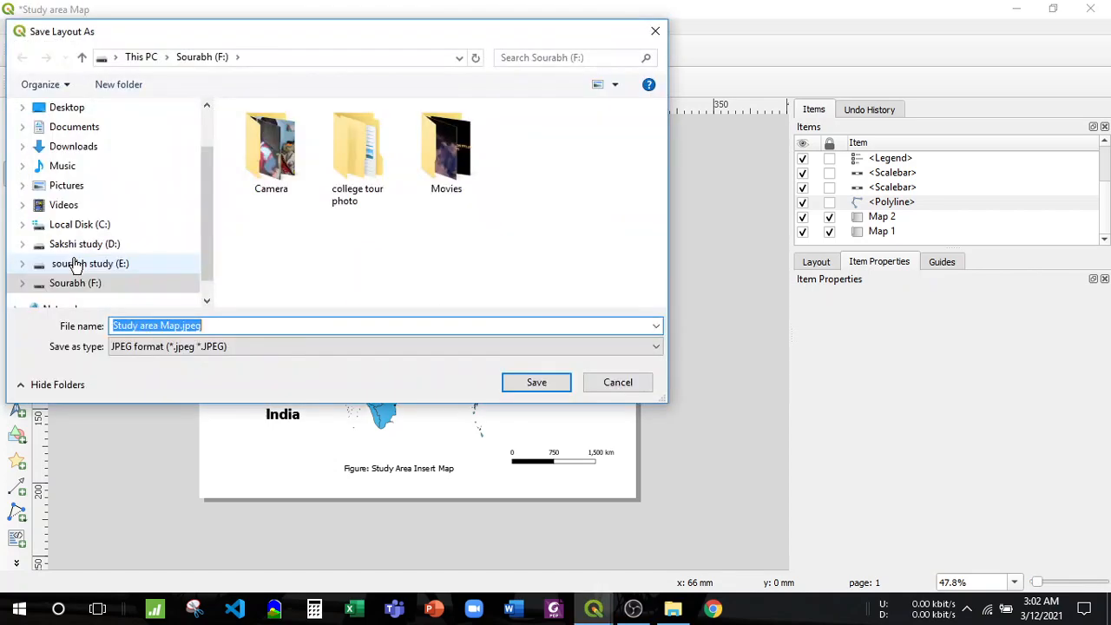
{"action": "left_click_drag", "start_coordinate": [417, 37], "coordinate": [639, 79]}
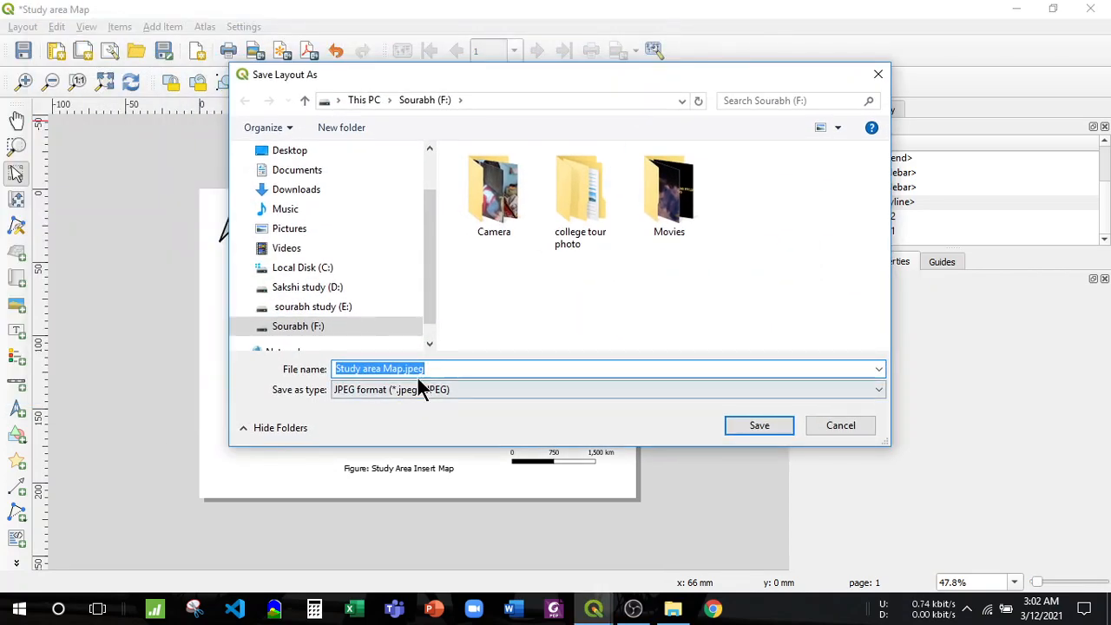
{"action": "left_click", "coordinate": [741, 430]}
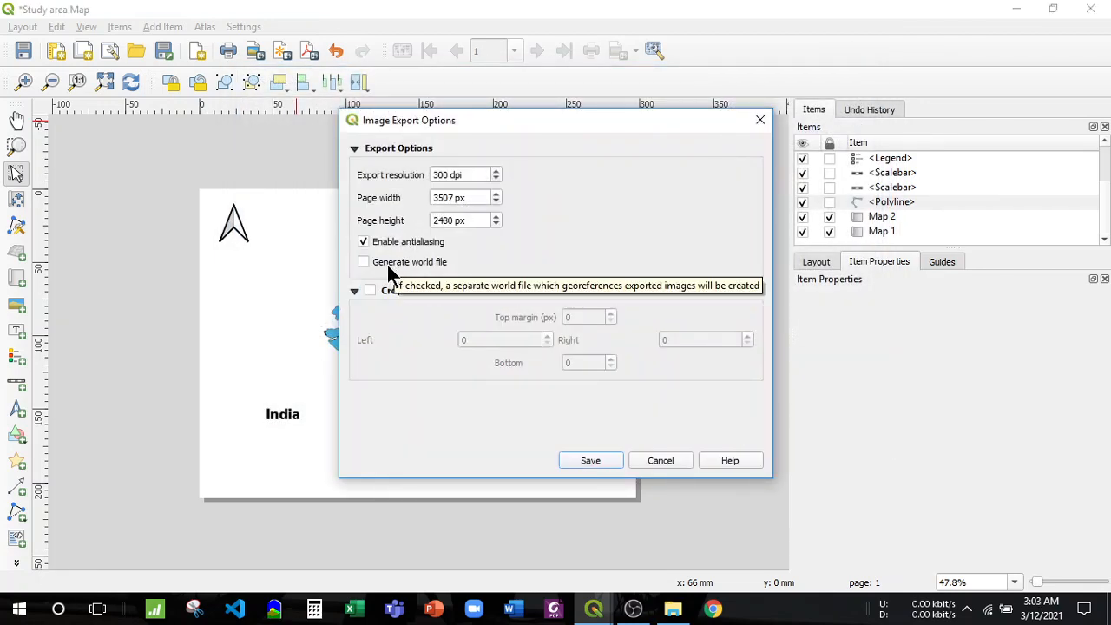
{"action": "left_click", "coordinate": [590, 460]}
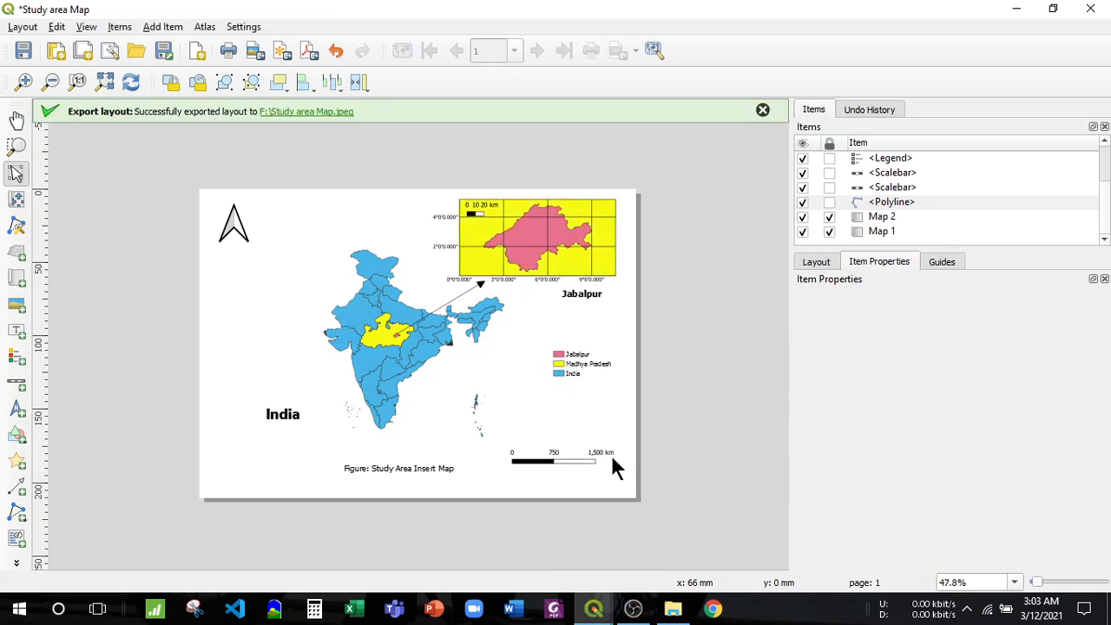
- View the exported "Study area Map.jpeg" from the F: drive in File Explorer, and return to the main QGIS project window
{"action": "left_click", "coordinate": [673, 609]}
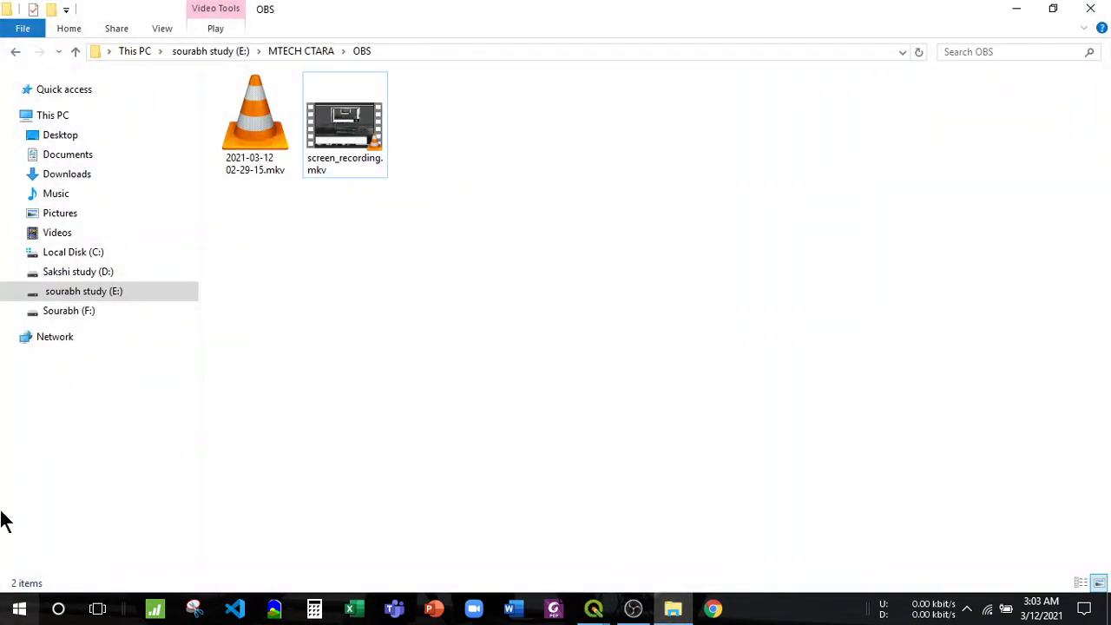
{"action": "left_click", "coordinate": [61, 309]}
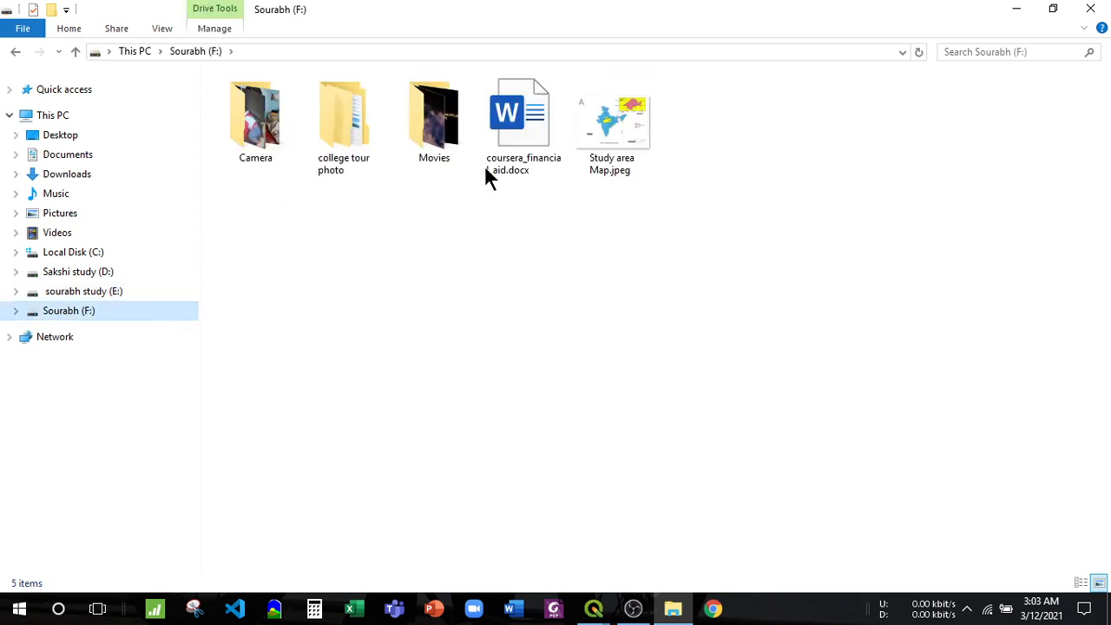
{"action": "double_click", "coordinate": [613, 123]}
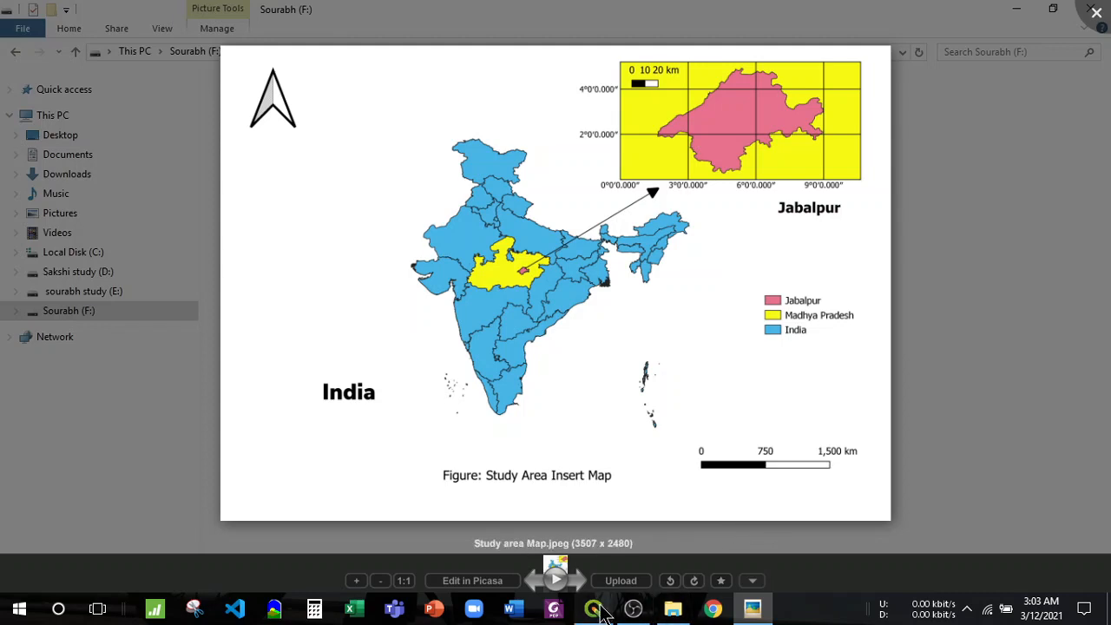
{"action": "mouse_move", "coordinate": [594, 610]}
{"action": "left_click", "coordinate": [553, 533]}
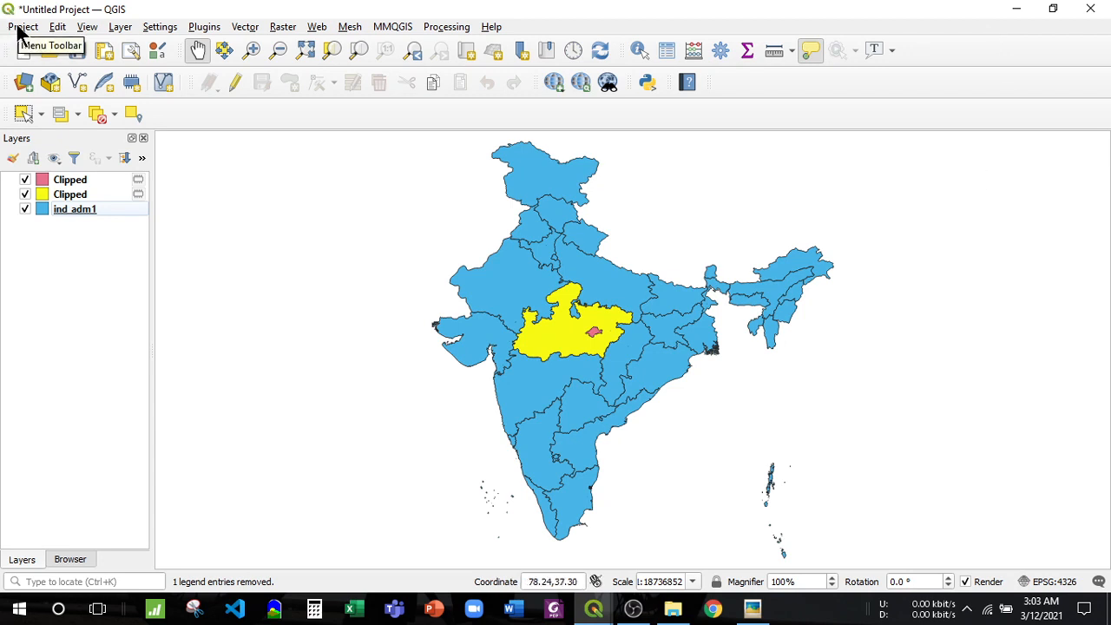
{"action": "left_click", "coordinate": [632, 609]}
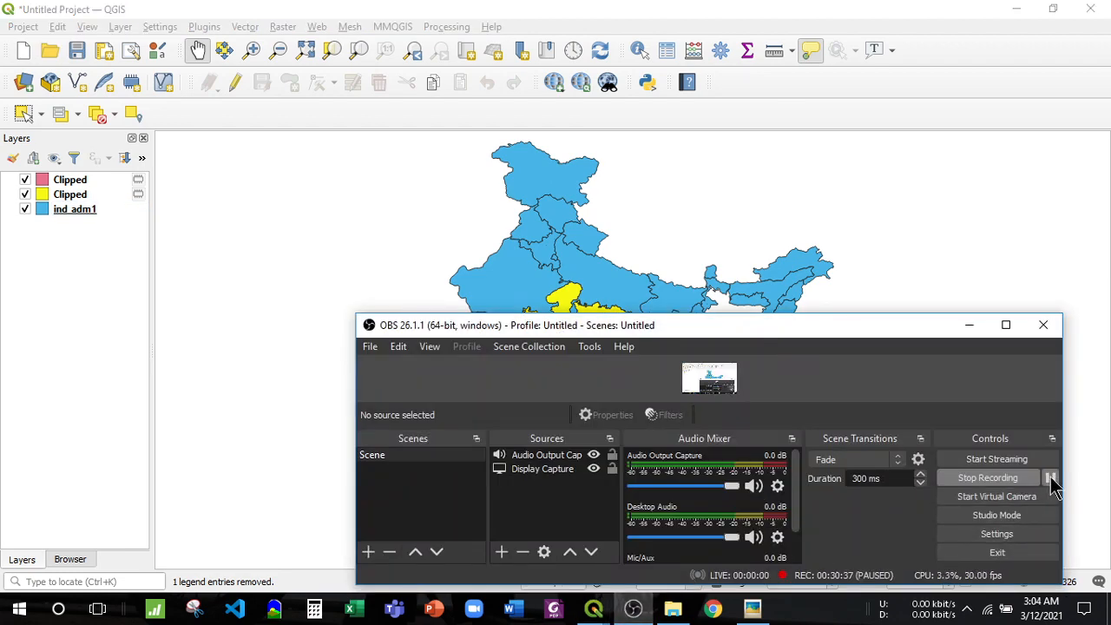
{"action": "left_click", "coordinate": [977, 328]}
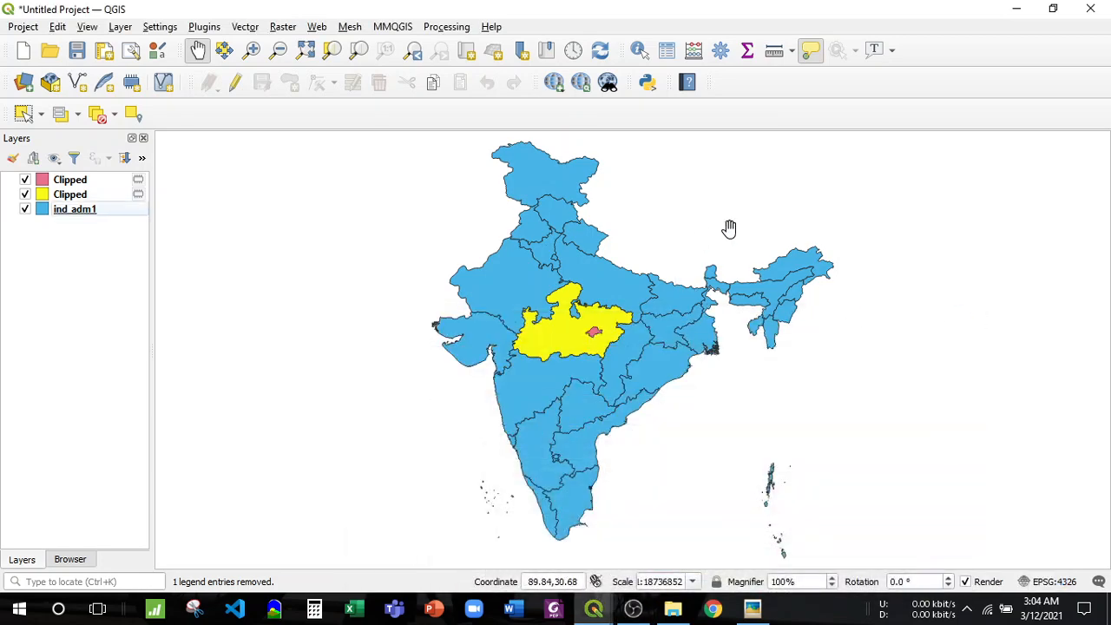